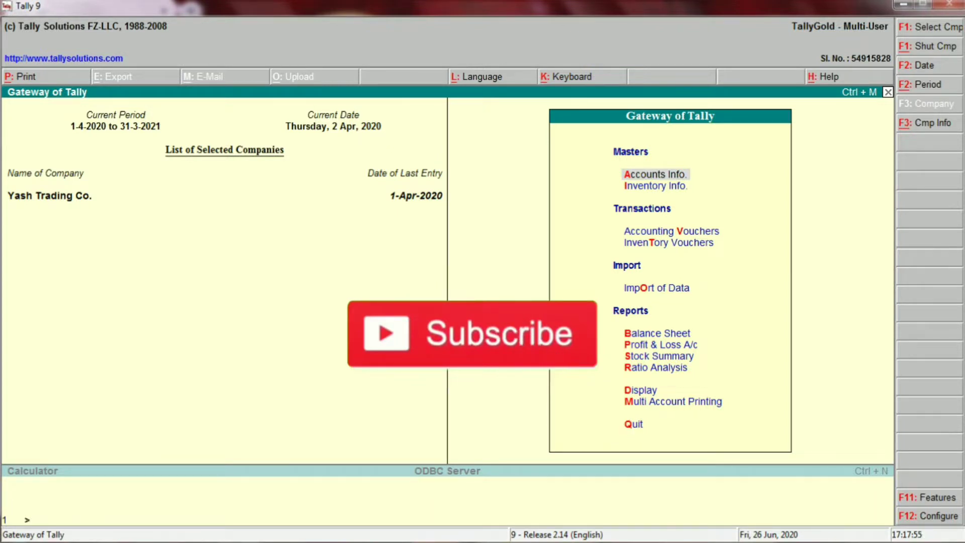
# Step: Switch to the 305 PDF invoice in Adobe Reader and examine the supplier name, GSTIN, invoice number, invoice date and line total
pyautogui.hotkey('alt', 'Tab')
pyautogui.hotkey('alt', 'Tab')
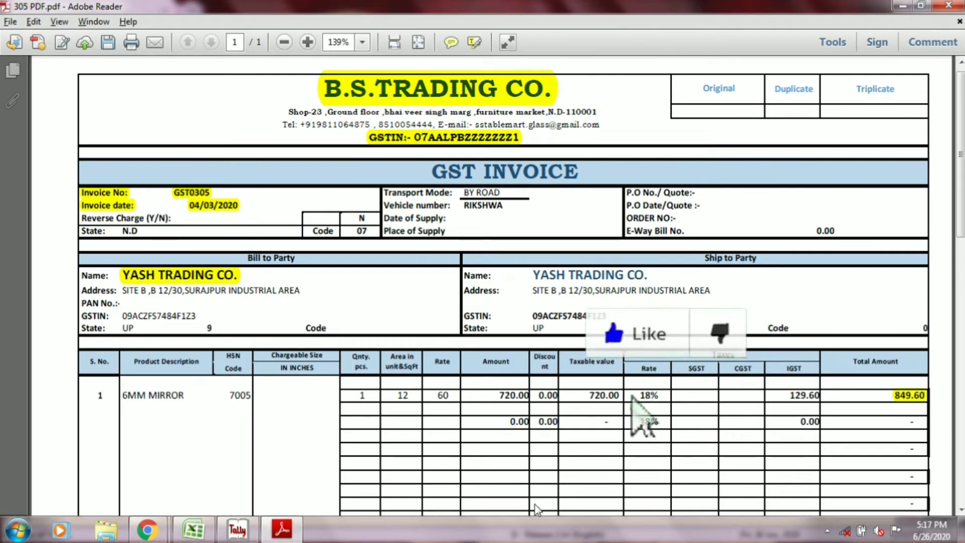
pyautogui.click(462, 90)
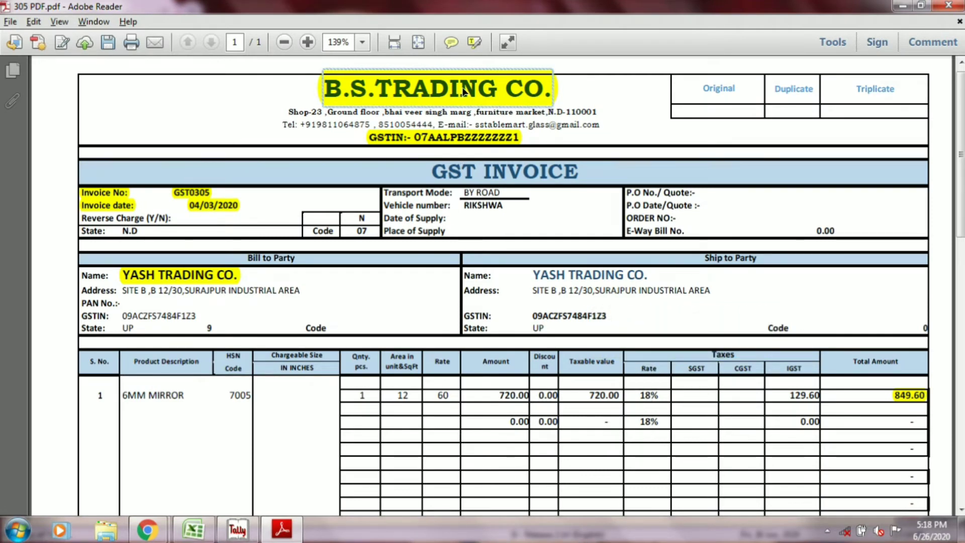
pyautogui.click(457, 138)
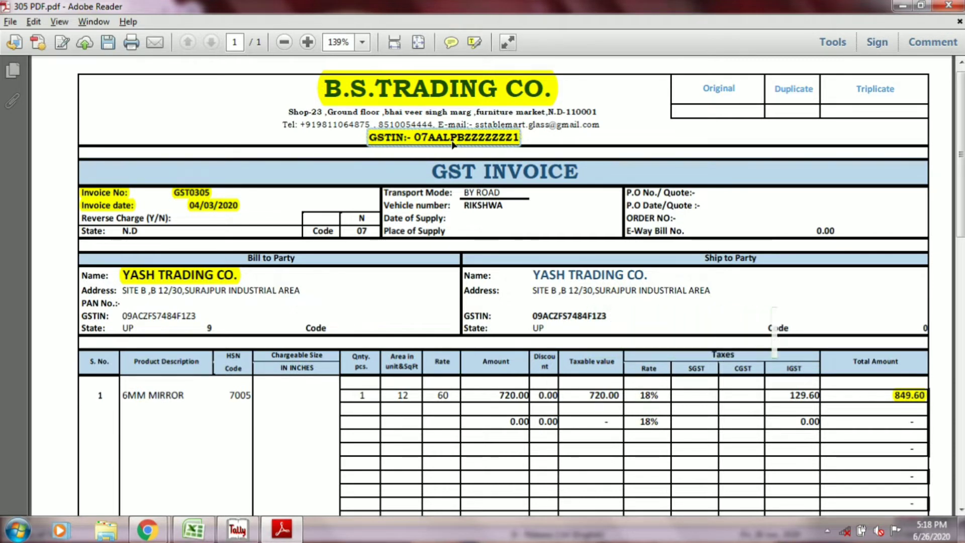
pyautogui.click(200, 199)
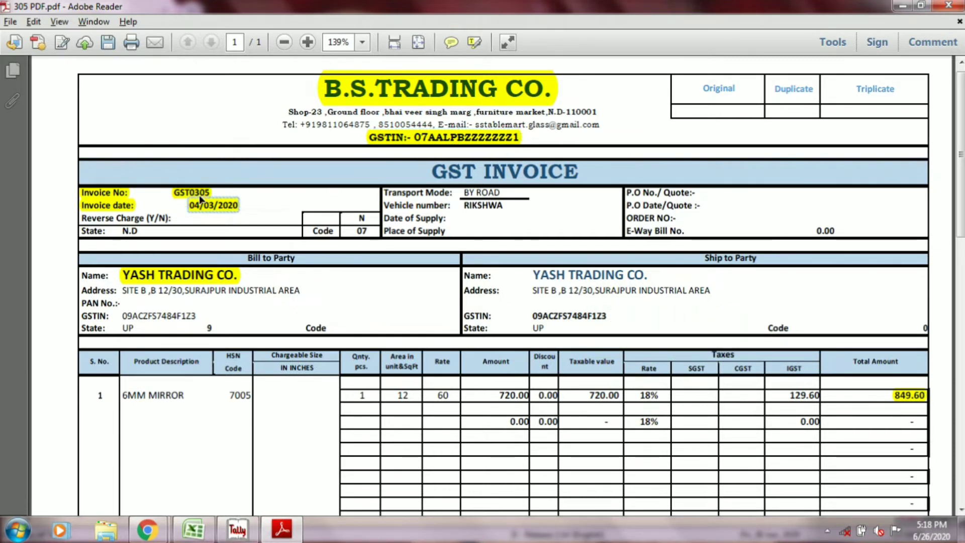
pyautogui.click(121, 201)
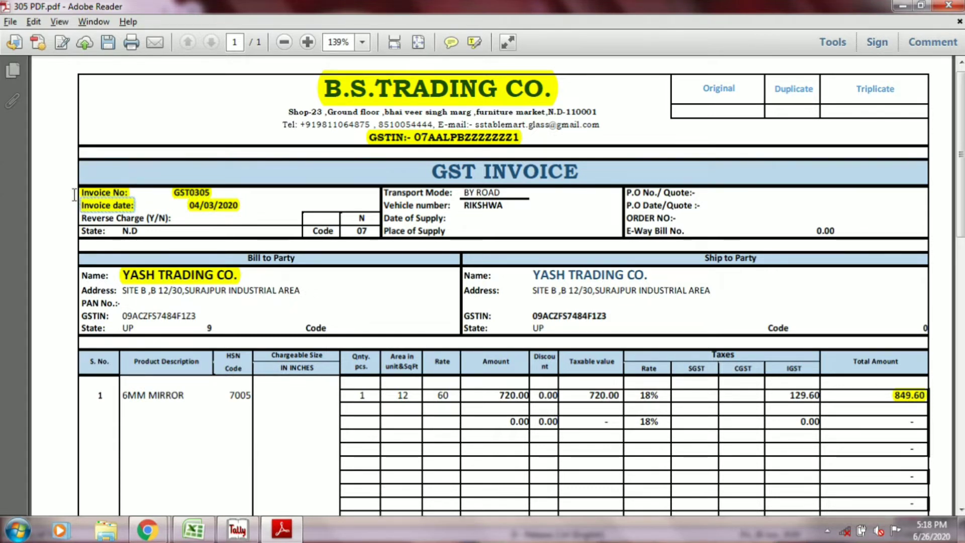
pyautogui.click(213, 206)
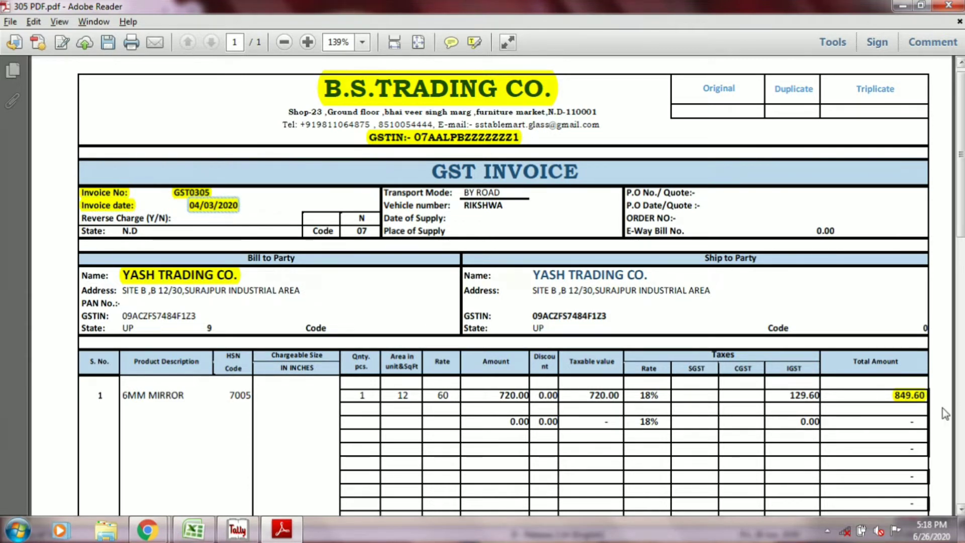
pyautogui.click(913, 397)
# Step: Examine the invoice's totals section, covering the amount before tax, the IGST added and the amount after tax
pyautogui.scroll(-5, 913, 397)
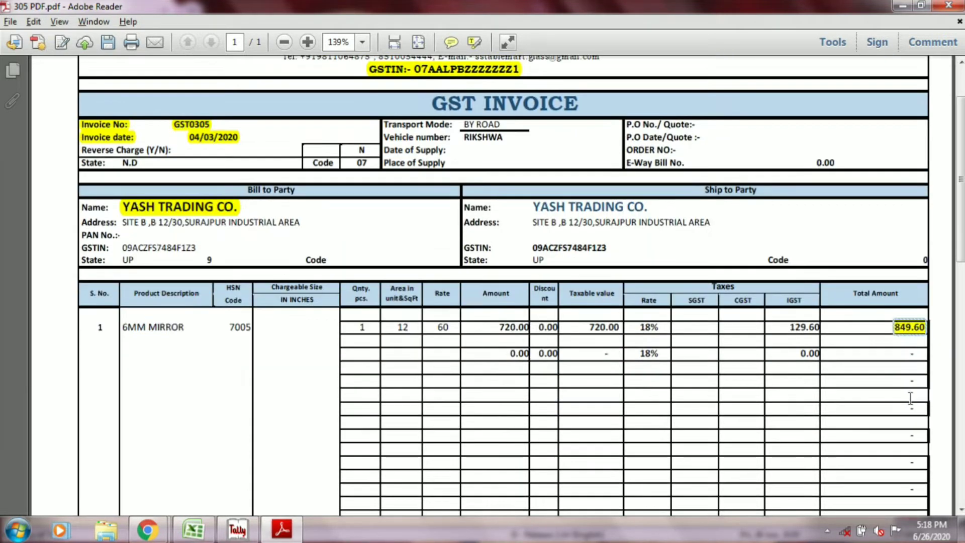
pyautogui.scroll(-7, 908, 405)
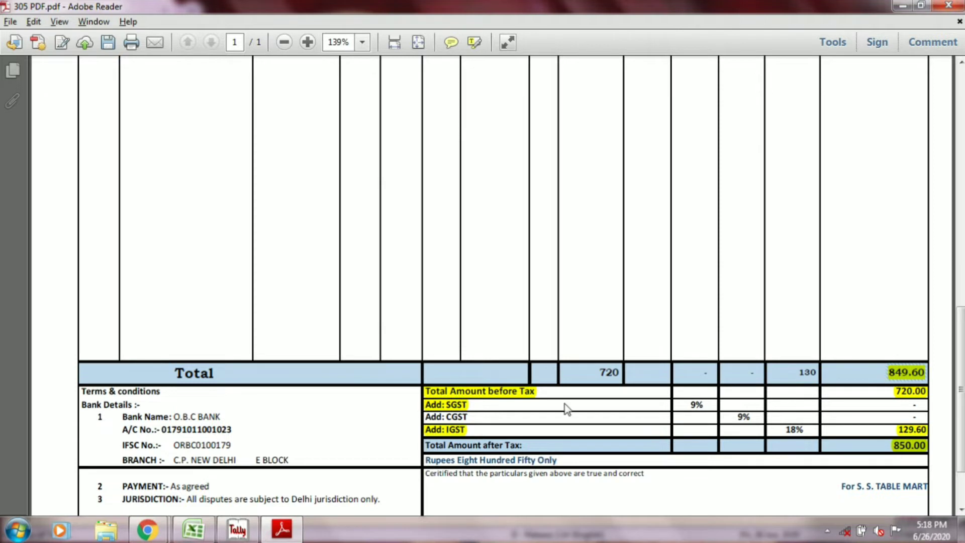
pyautogui.click(520, 393)
pyautogui.click(913, 398)
pyautogui.click(444, 433)
pyautogui.click(910, 445)
pyautogui.click(920, 432)
# Step: Highlight the "Total Amount after Tax:" label in the invoice's totals section
pyautogui.moveTo(523, 445); pyautogui.dragTo(433, 446)
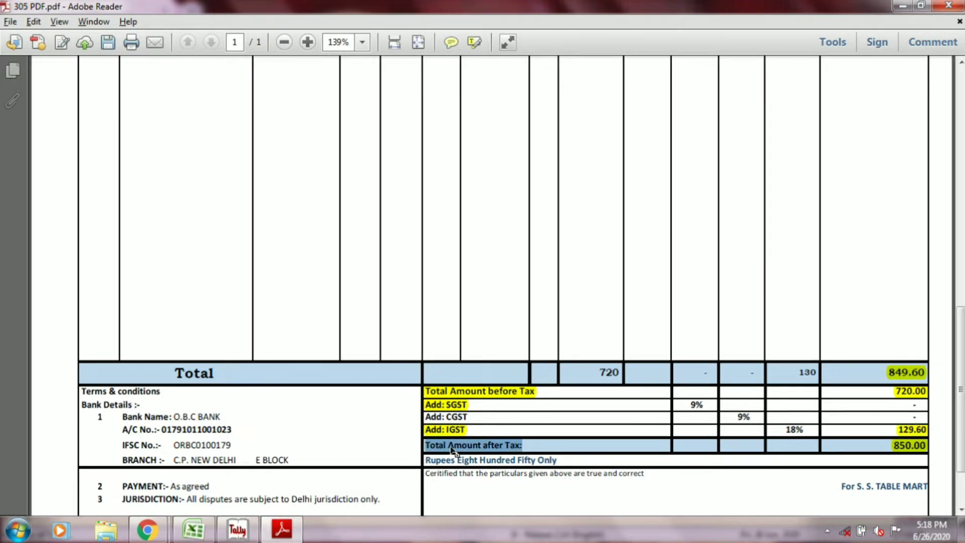
pyautogui.rightClick(452, 447)
pyautogui.click(485, 372)
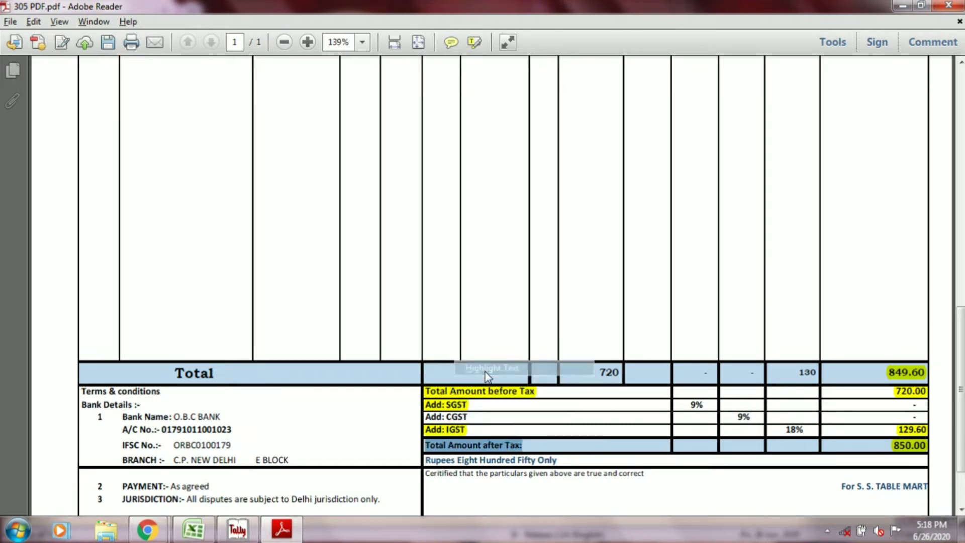
pyautogui.click(911, 448)
pyautogui.scroll(15, 911, 448)
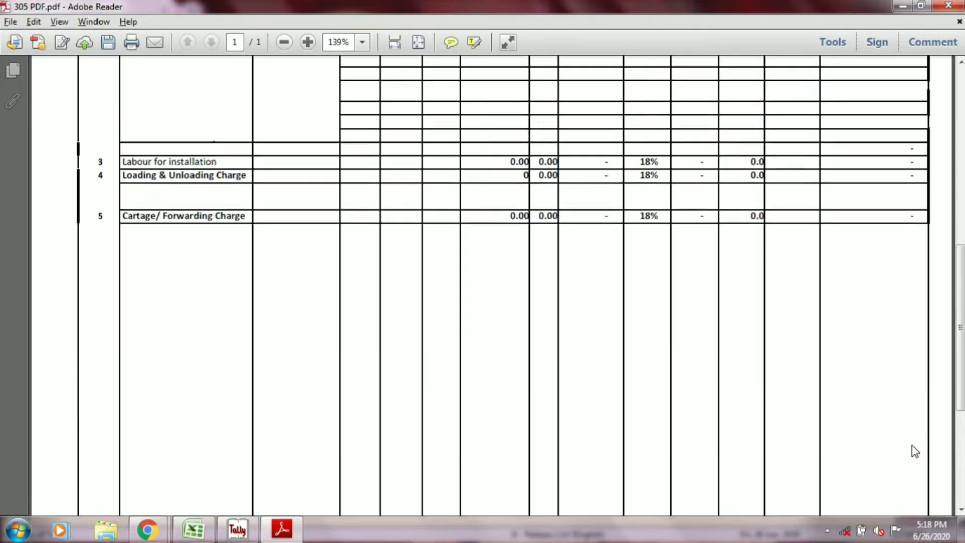
# Step: Switch to the COMPUTATION GST FEB.'19 workbook in Excel and remove the fill colour from cells B9:F12
pyautogui.hotkey('alt', 'Tab')
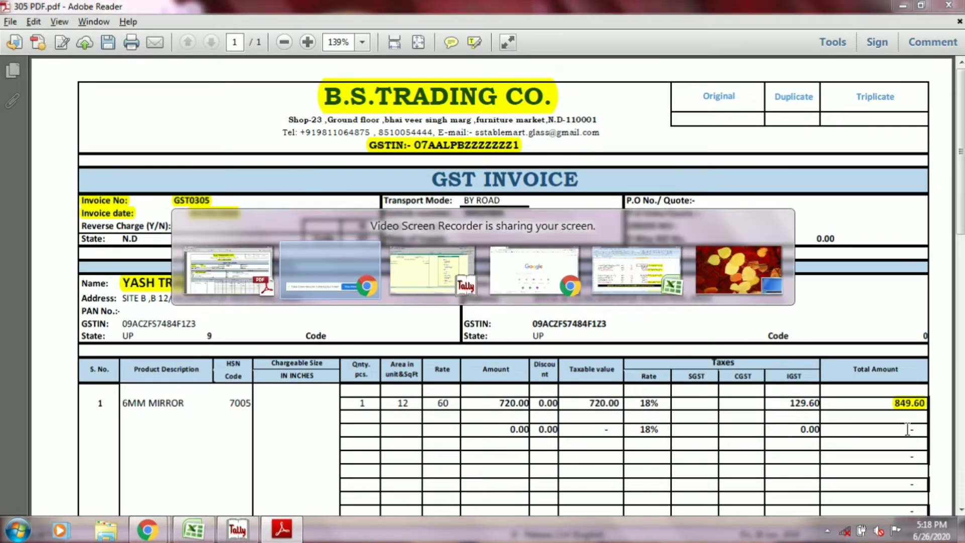
pyautogui.hotkey('alt', 'Tab')
pyautogui.hotkey('alt', 'Tab')
pyautogui.hotkey('alt', 'Tab')
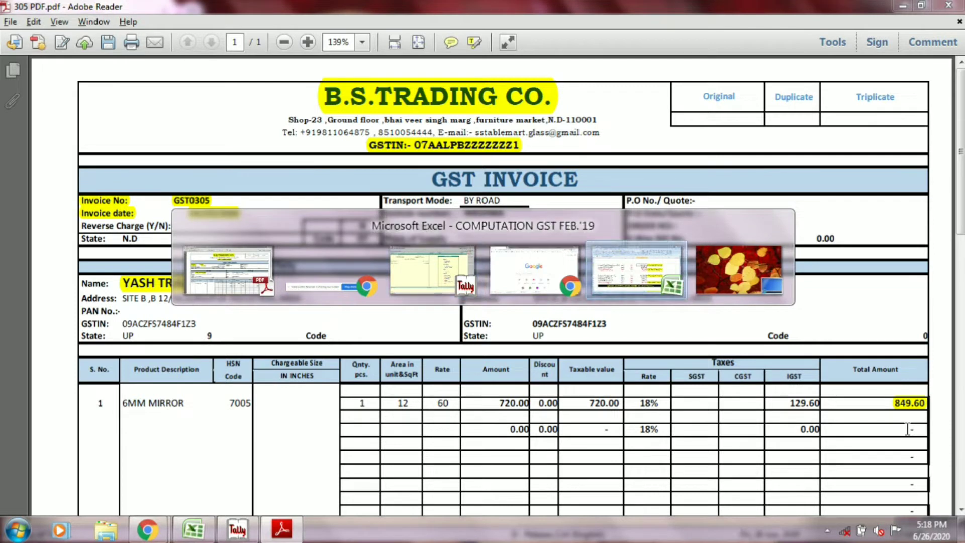
pyautogui.scroll(4, 907, 430)
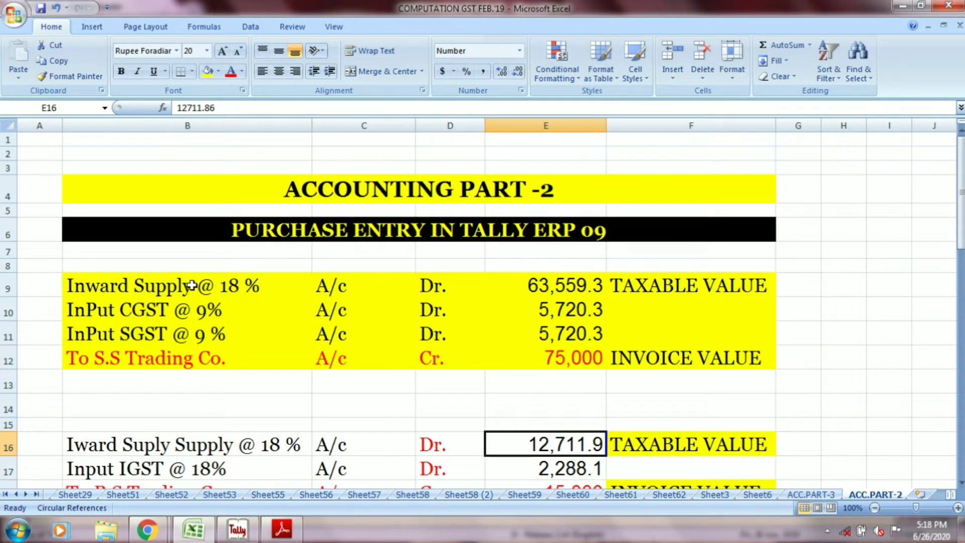
pyautogui.moveTo(192, 286); pyautogui.dragTo(667, 350)
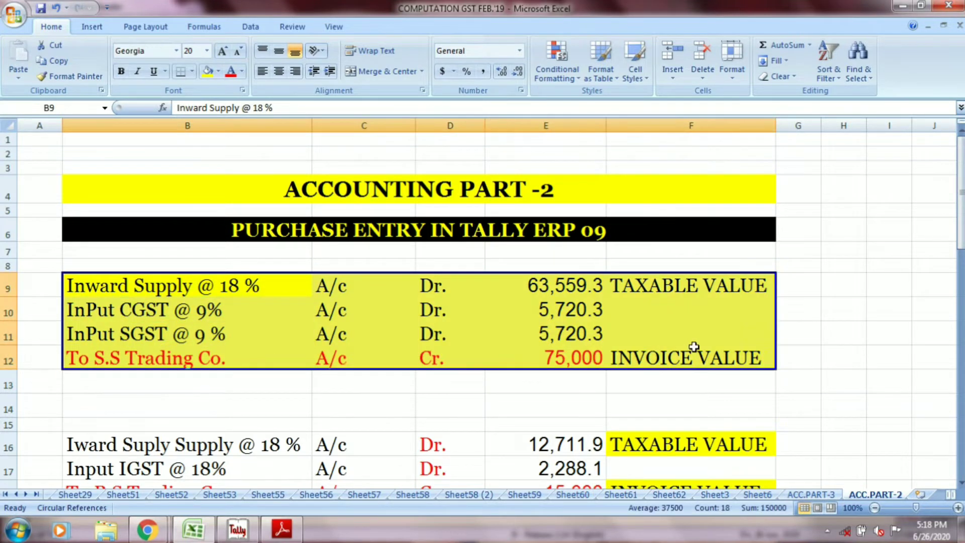
pyautogui.click(218, 72)
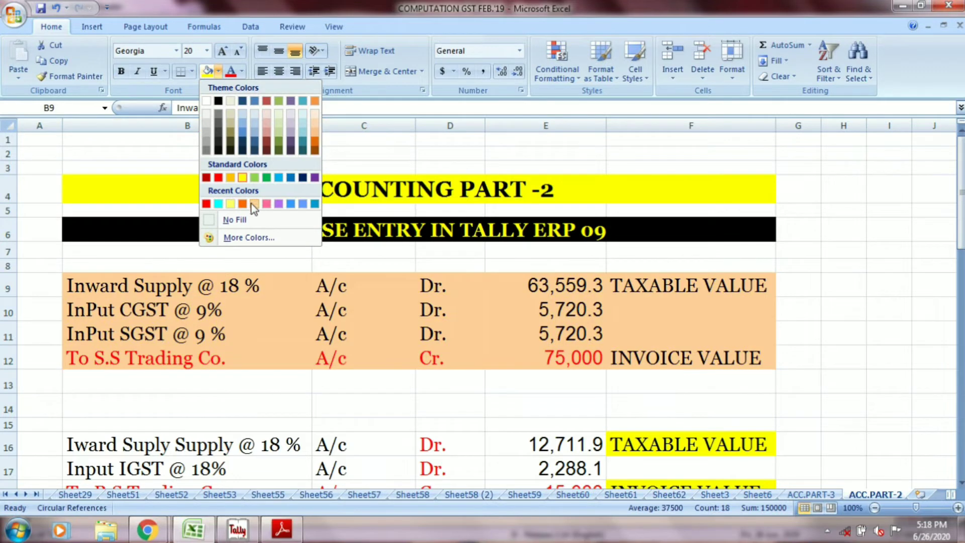
pyautogui.click(252, 220)
# Step: Review the sheet's two headings and the Inward Supply @ 18 % debit line in row 9 with its taxable value
pyautogui.click(286, 189)
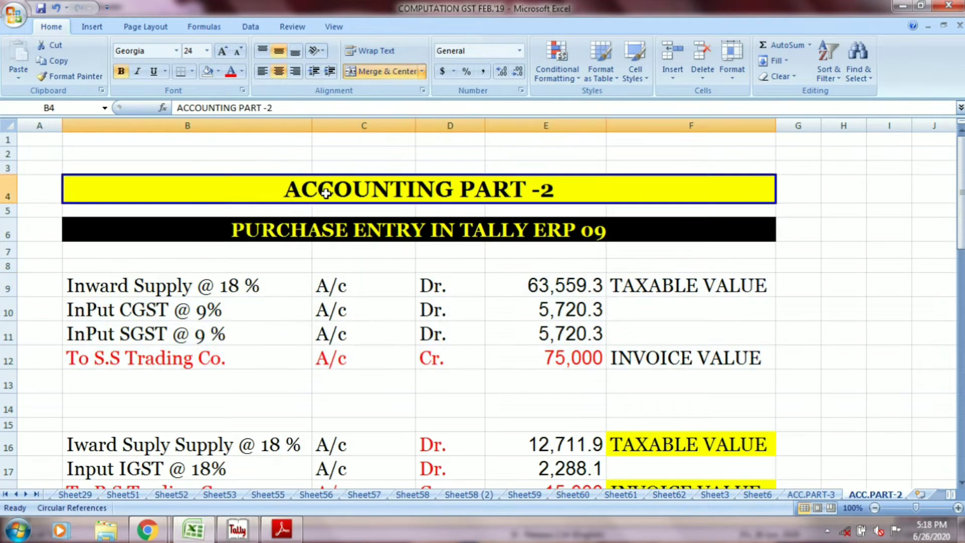
pyautogui.click(337, 235)
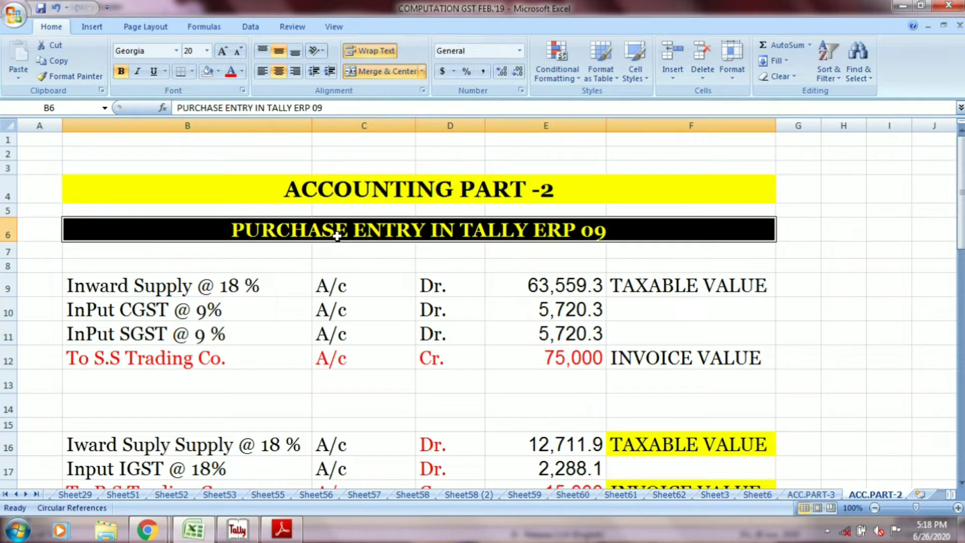
pyautogui.click(227, 285)
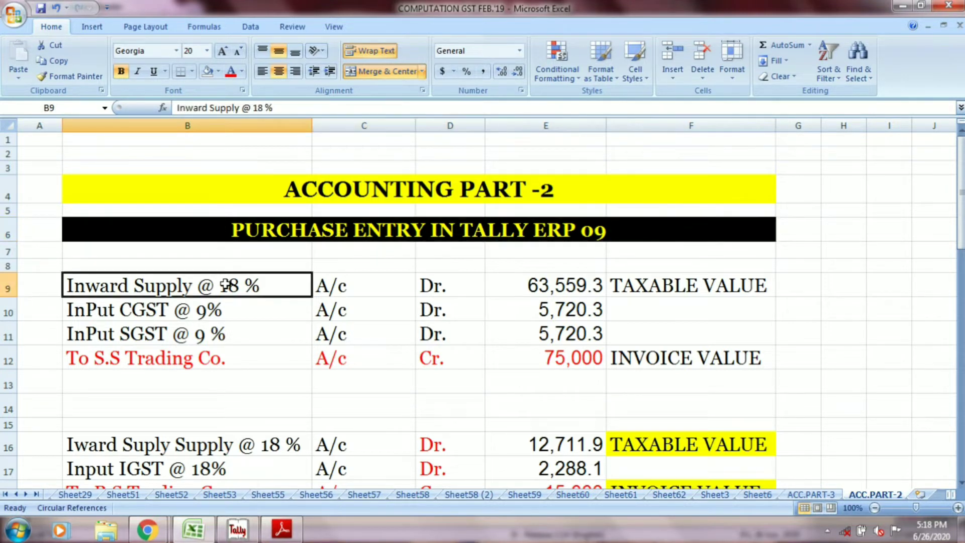
pyautogui.click(329, 287)
pyautogui.click(438, 286)
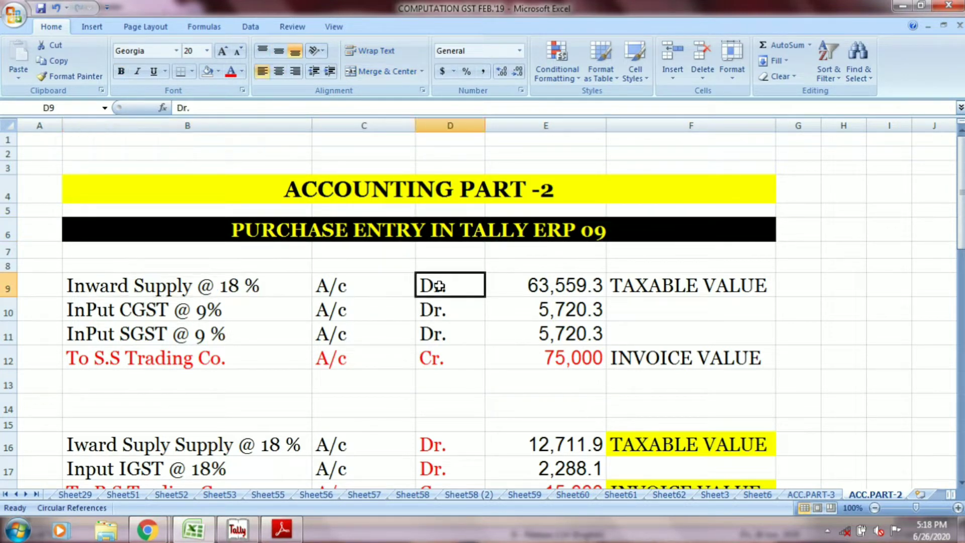
pyautogui.click(557, 285)
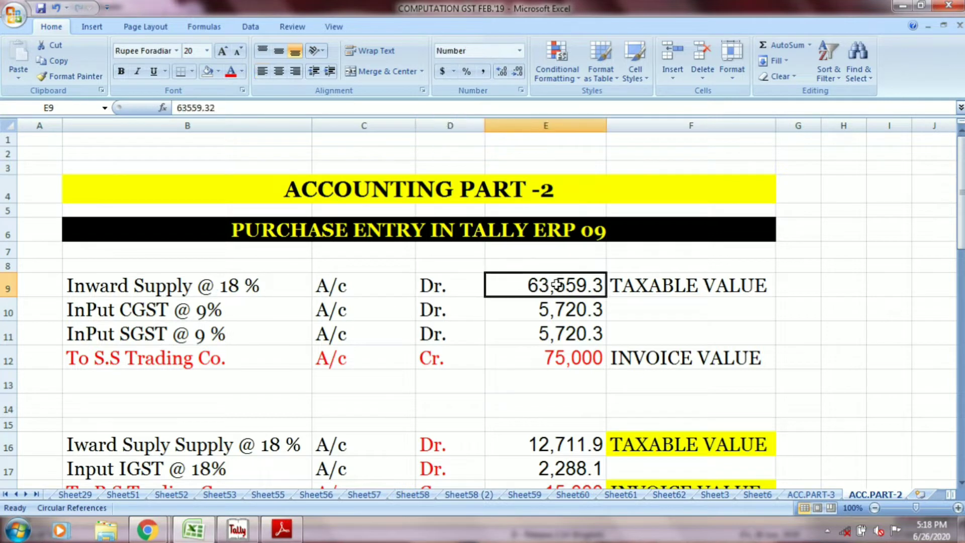
pyautogui.click(633, 285)
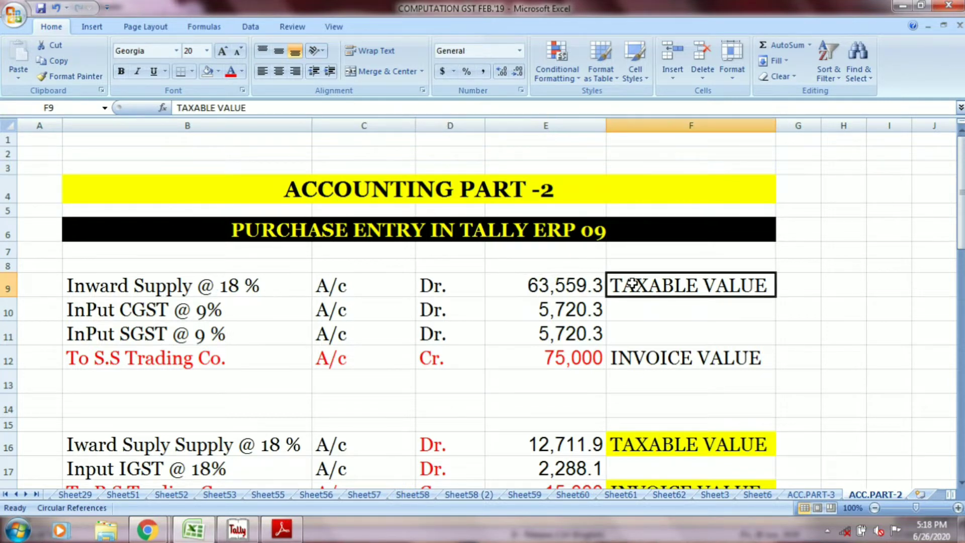
# Step: Review the input CGST and SGST debit lines and the S.S Trading Co. credit line in rows 10 to 12
pyautogui.click(274, 306)
pyautogui.click(336, 308)
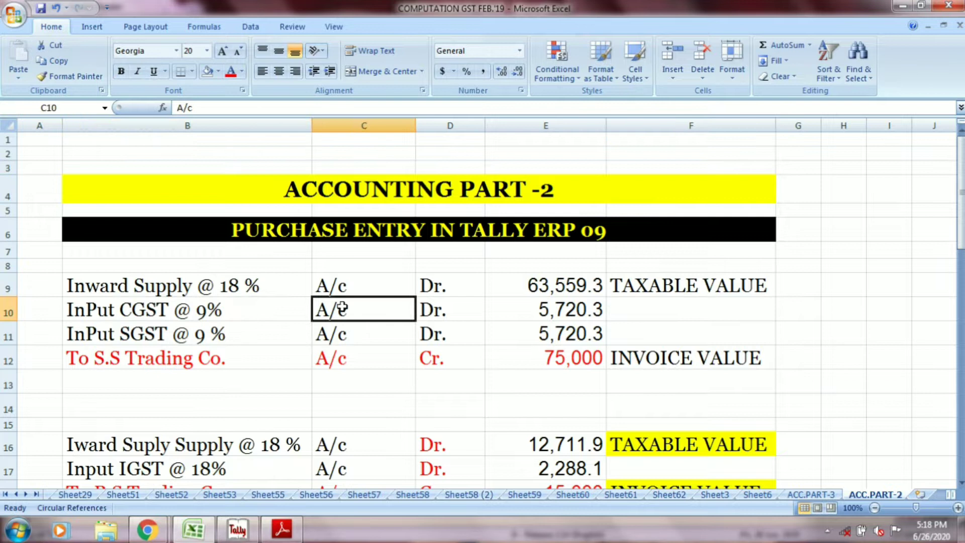
pyautogui.click(437, 313)
pyautogui.click(545, 310)
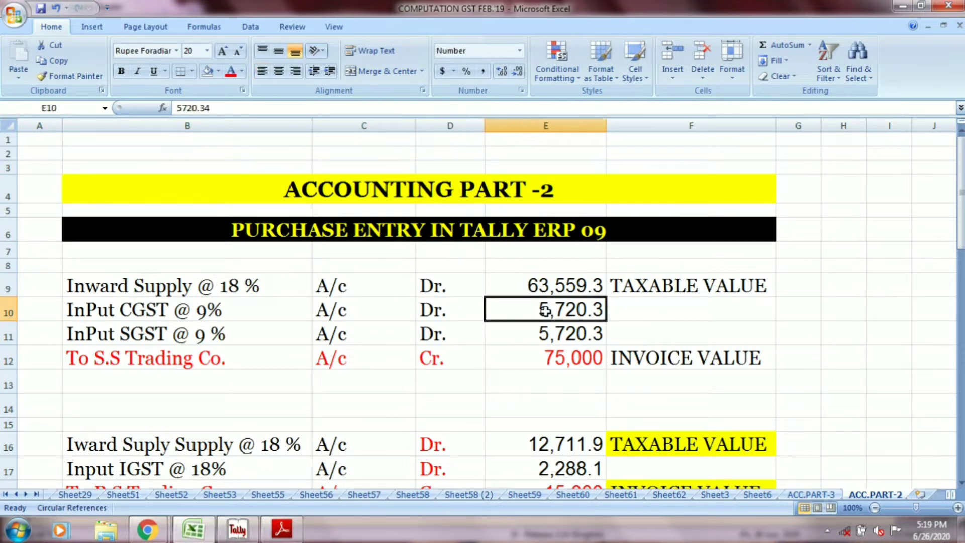
pyautogui.click(237, 336)
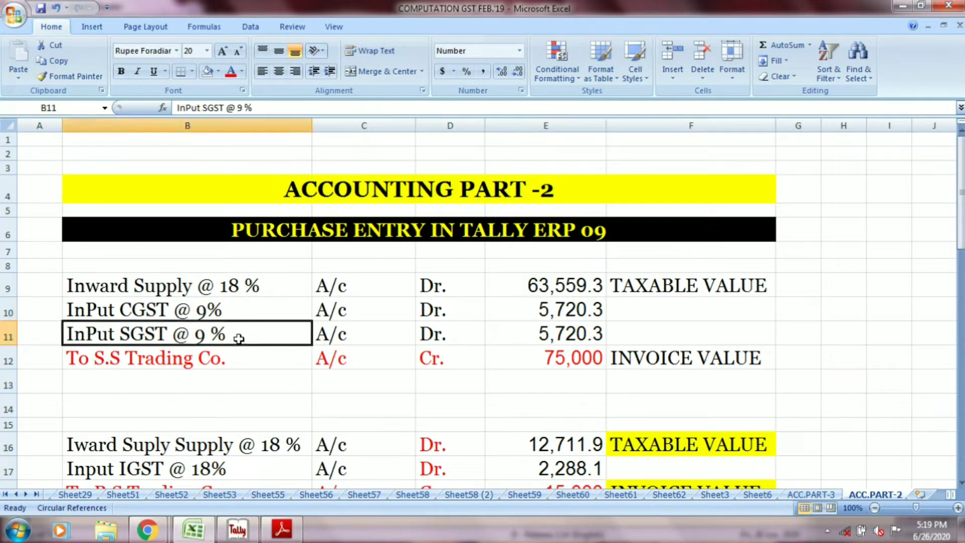
pyautogui.click(334, 330)
pyautogui.click(433, 328)
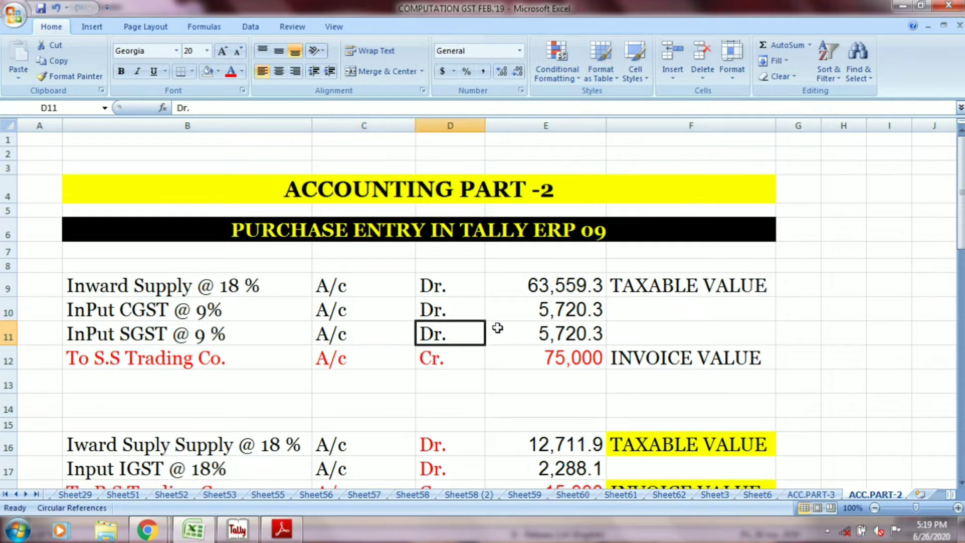
pyautogui.click(541, 331)
pyautogui.click(282, 366)
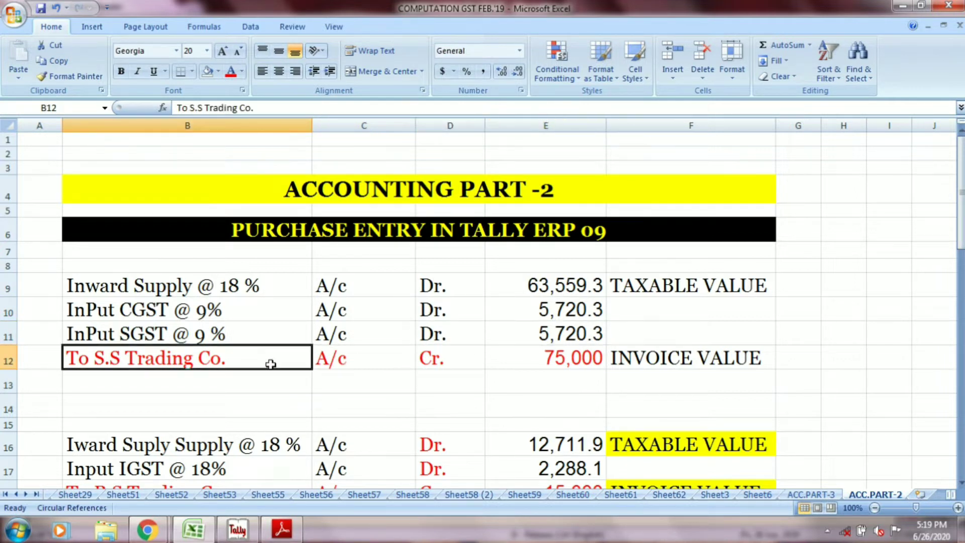
pyautogui.click(343, 358)
pyautogui.click(459, 357)
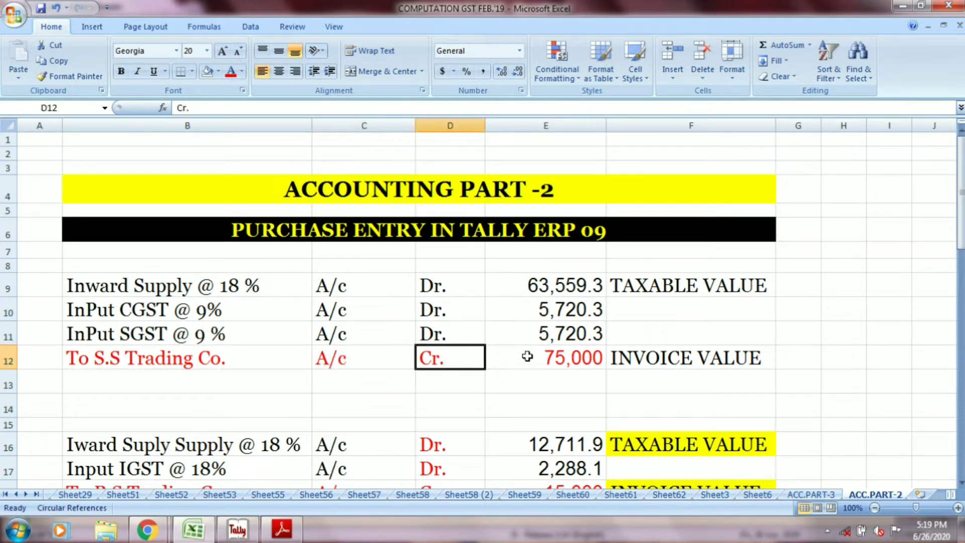
pyautogui.click(553, 357)
pyautogui.click(632, 363)
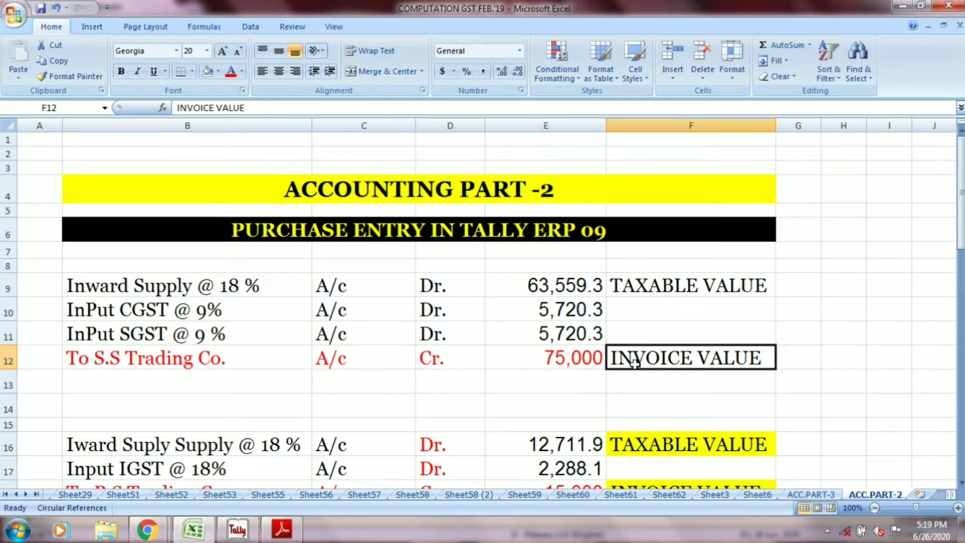
# Step: Review the 18 % supply debit line in row 16, from the account name across to its taxable value label
pyautogui.scroll(-4, 635, 363)
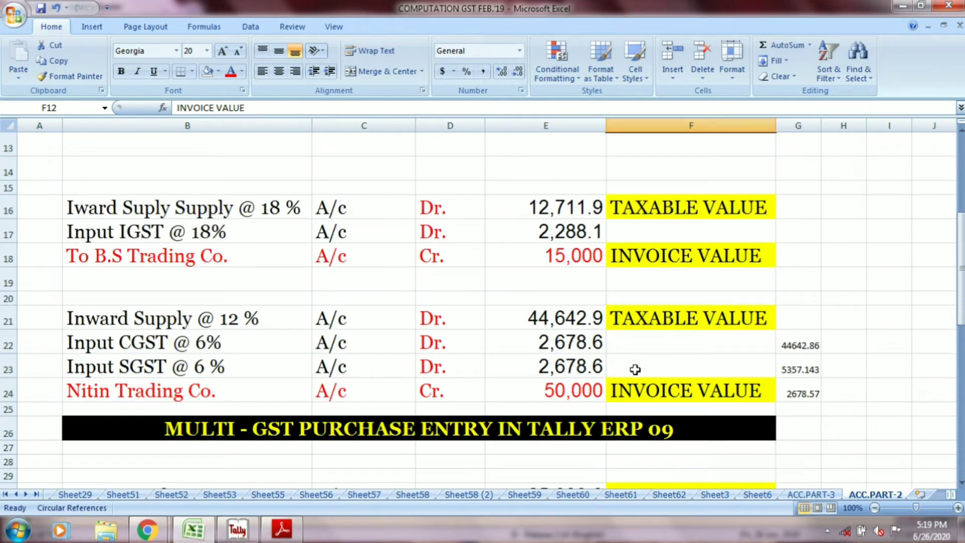
pyautogui.scroll(2, 635, 370)
pyautogui.moveTo(961, 223); pyautogui.dragTo(961, 236)
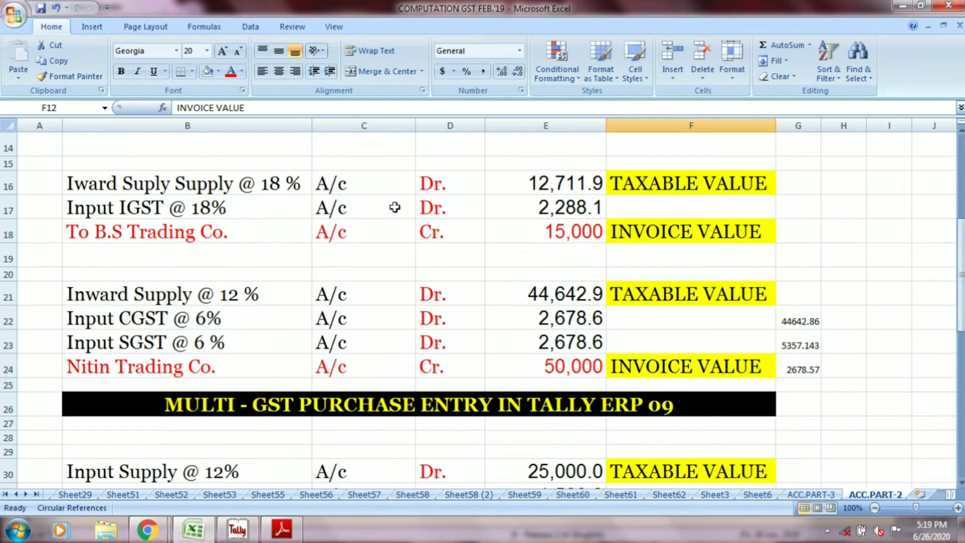
pyautogui.click(273, 181)
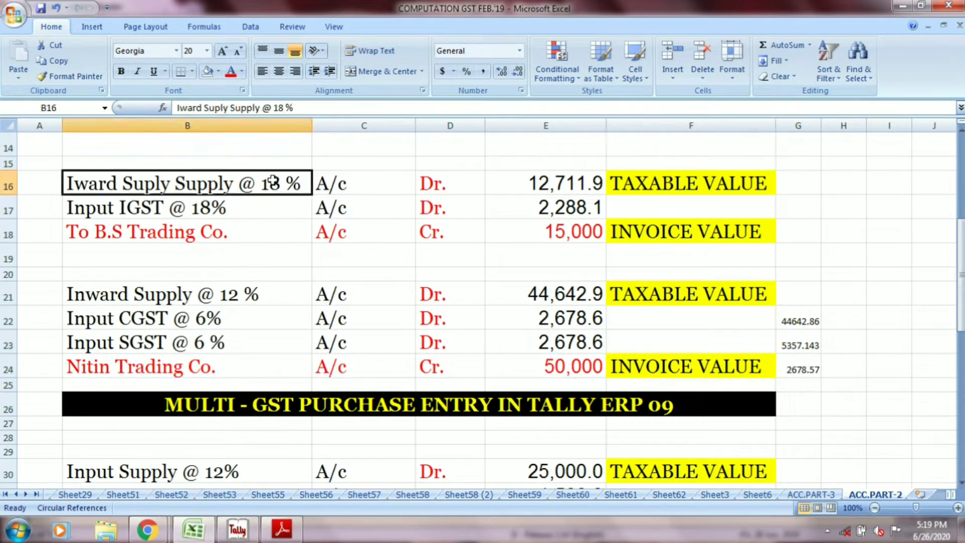
pyautogui.click(323, 187)
pyautogui.click(432, 185)
pyautogui.click(531, 185)
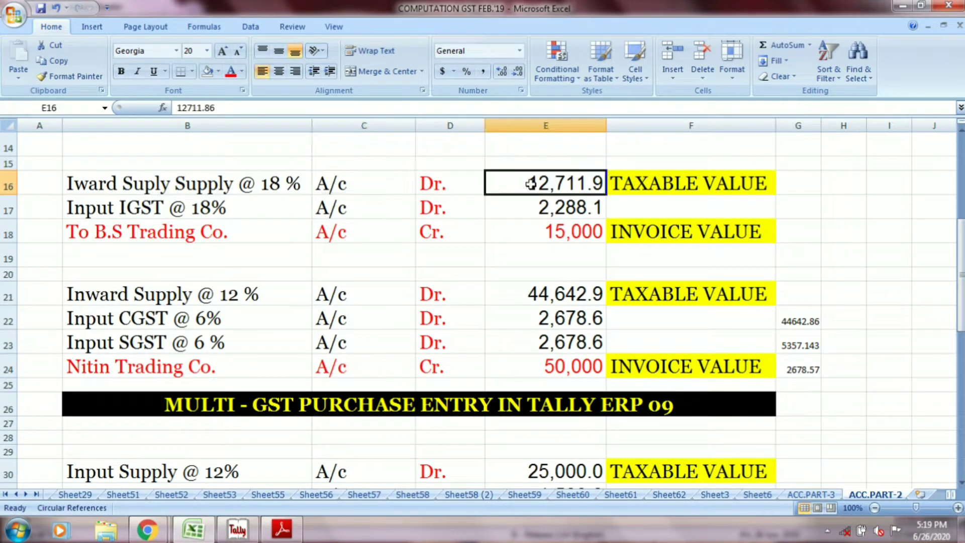
pyautogui.click(636, 187)
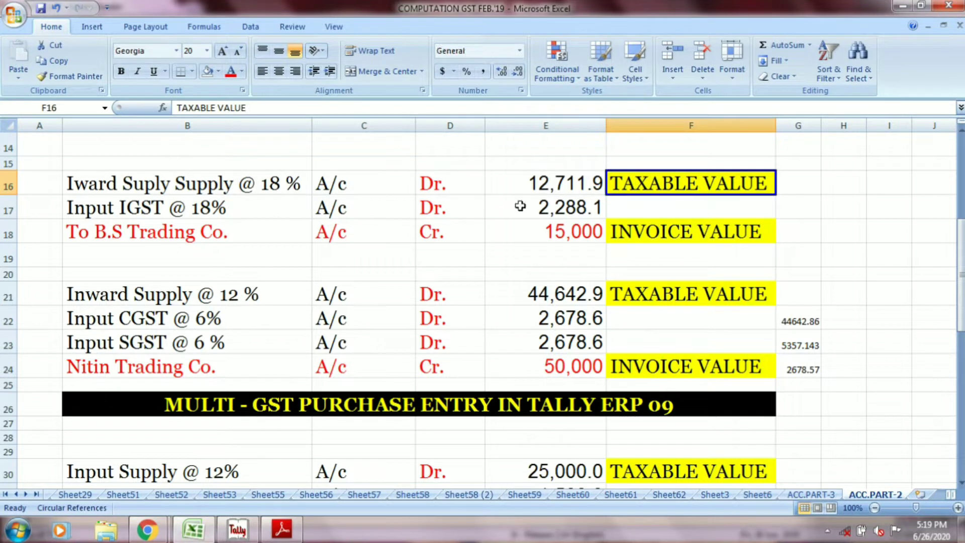
# Step: Review the Input IGST @ 18% debit line in row 17 and the B.S Trading Co. credit line in row 18
pyautogui.click(252, 212)
pyautogui.click(337, 205)
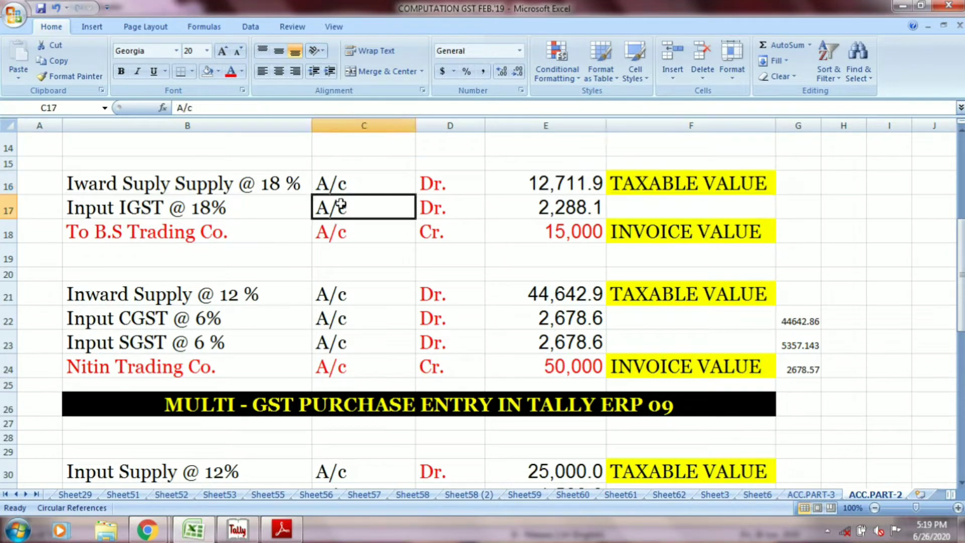
pyautogui.click(438, 208)
pyautogui.click(525, 207)
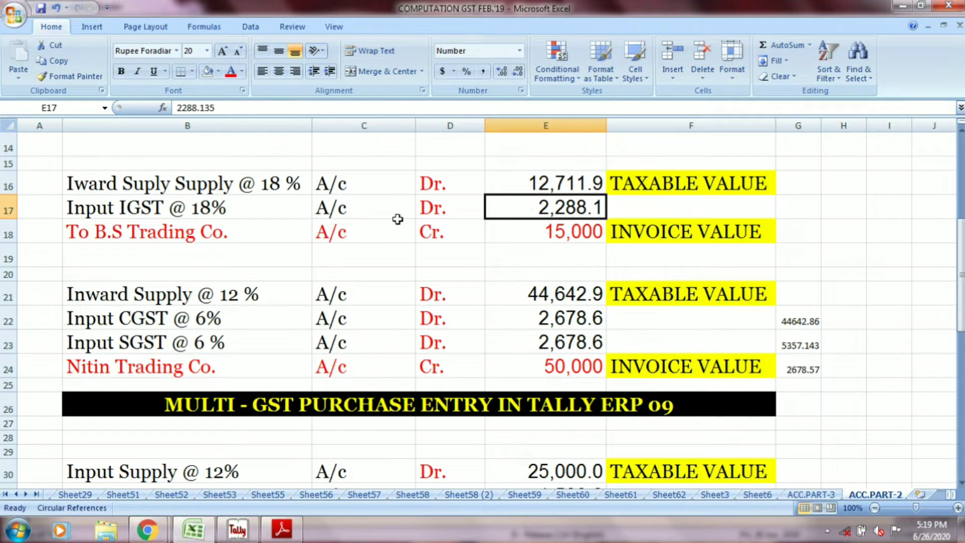
pyautogui.click(238, 241)
pyautogui.click(337, 233)
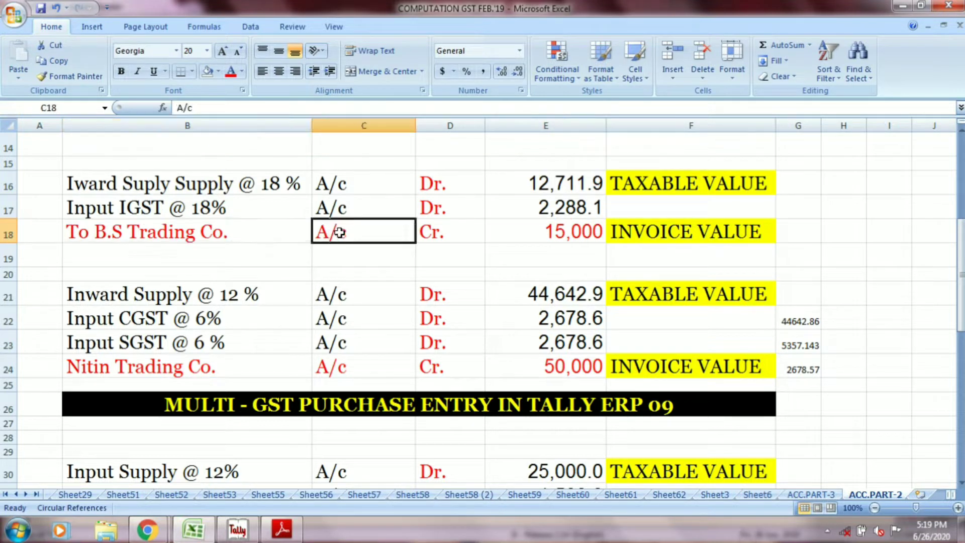
pyautogui.click(476, 231)
pyautogui.click(525, 230)
pyautogui.click(626, 230)
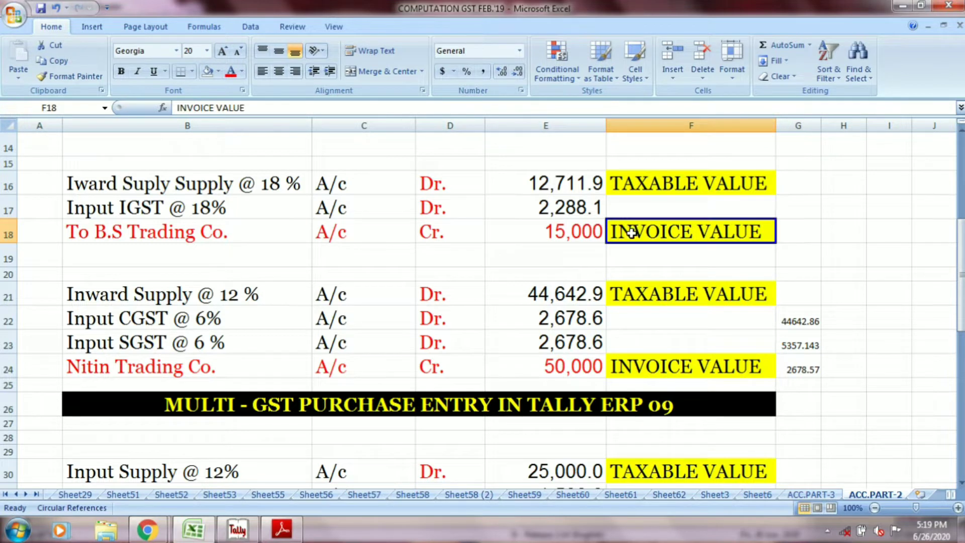
# Step: Review the Inward Supply @ 12 % debit line in row 21 with its taxable value
pyautogui.moveTo(962, 264); pyautogui.dragTo(961, 270)
pyautogui.click(244, 187)
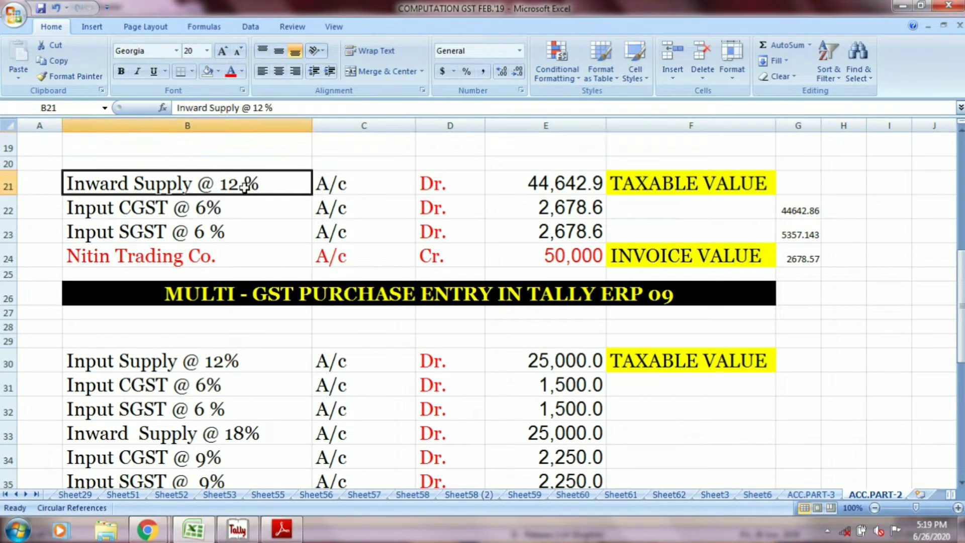
pyautogui.click(331, 184)
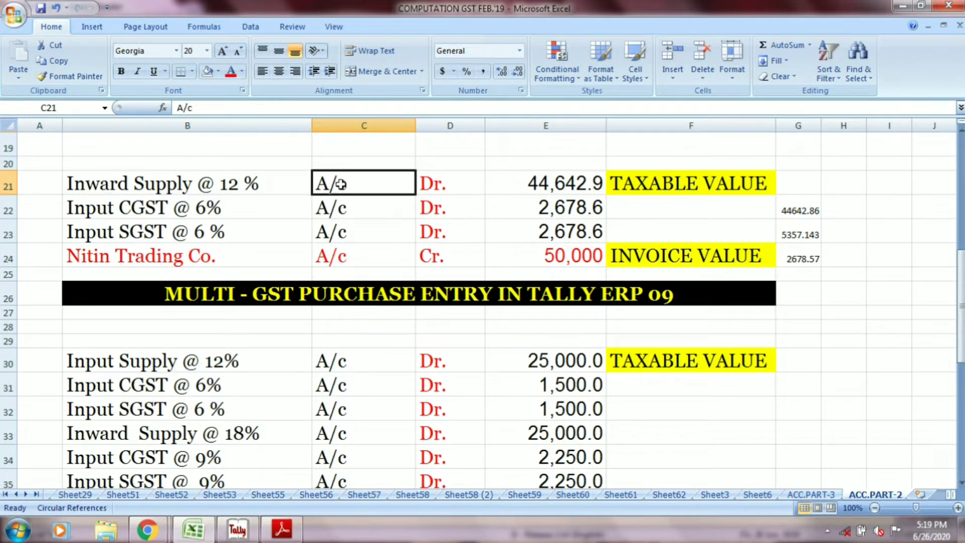
pyautogui.moveTo(341, 185); pyautogui.dragTo(418, 184)
pyautogui.click(558, 180)
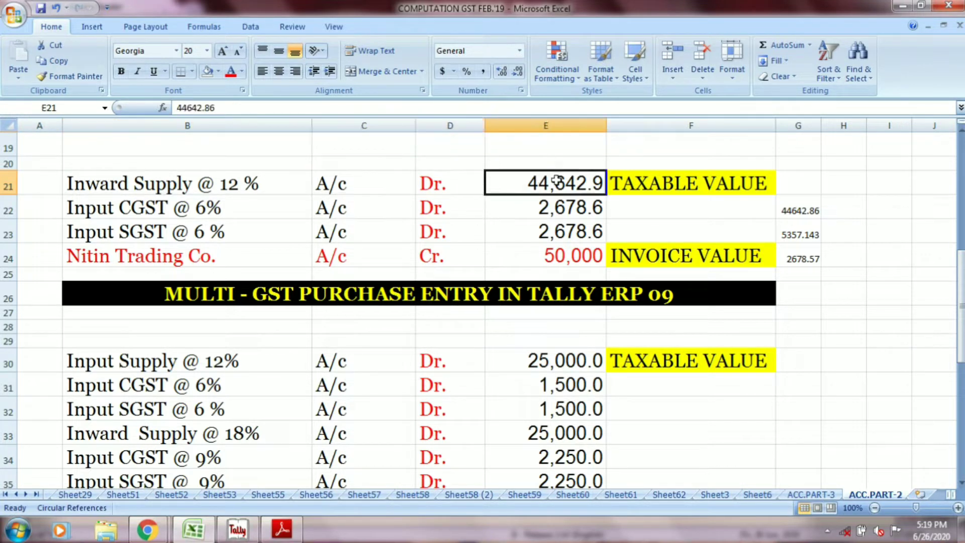
pyautogui.click(615, 190)
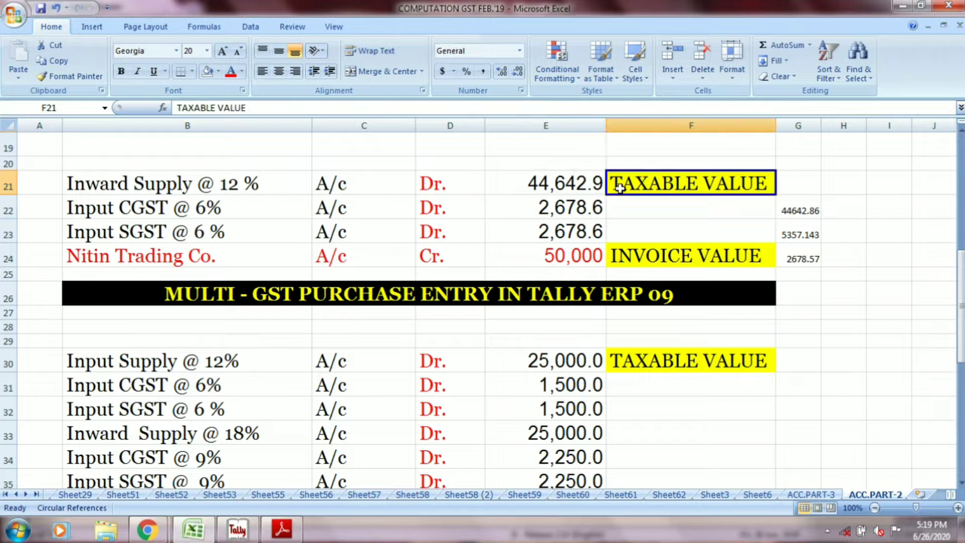
# Step: Review the Input CGST @ 6% and Input SGST @ 6 % debit lines in rows 22 and 23
pyautogui.click(203, 213)
pyautogui.click(345, 207)
pyautogui.click(448, 207)
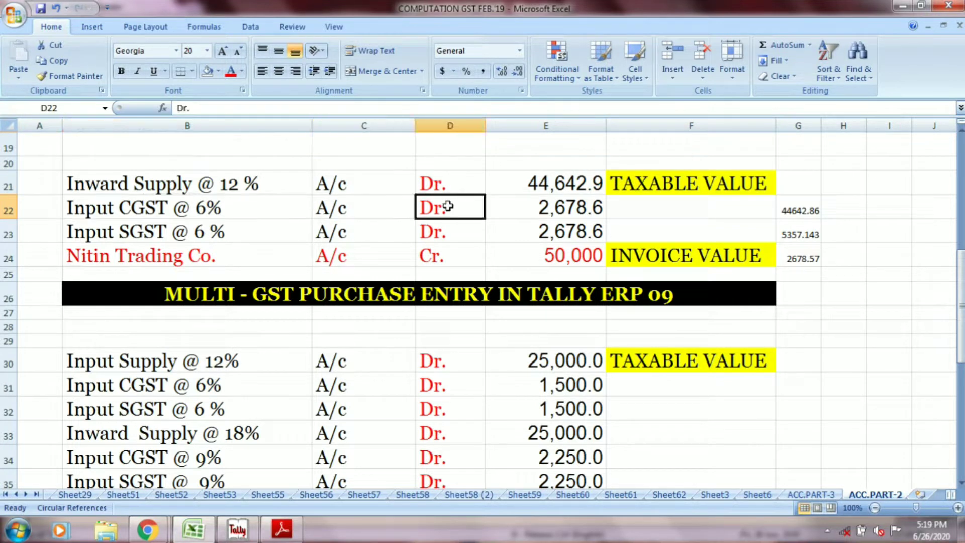
pyautogui.click(530, 211)
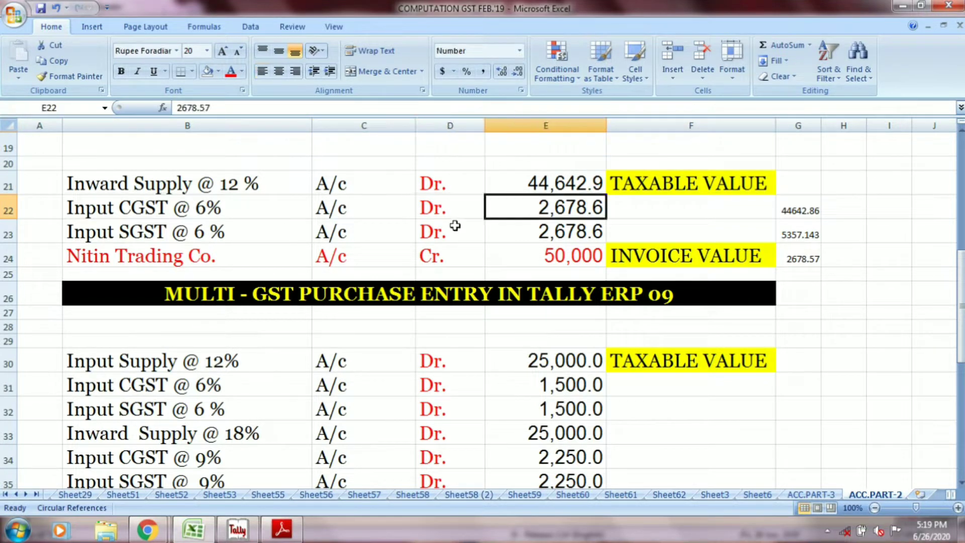
pyautogui.click(202, 236)
pyautogui.click(340, 234)
pyautogui.click(459, 233)
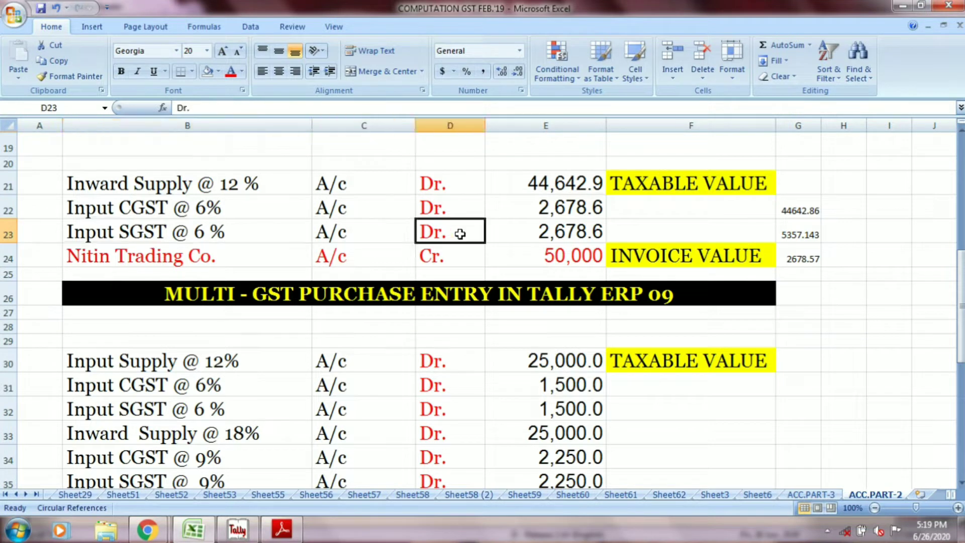
pyautogui.click(522, 231)
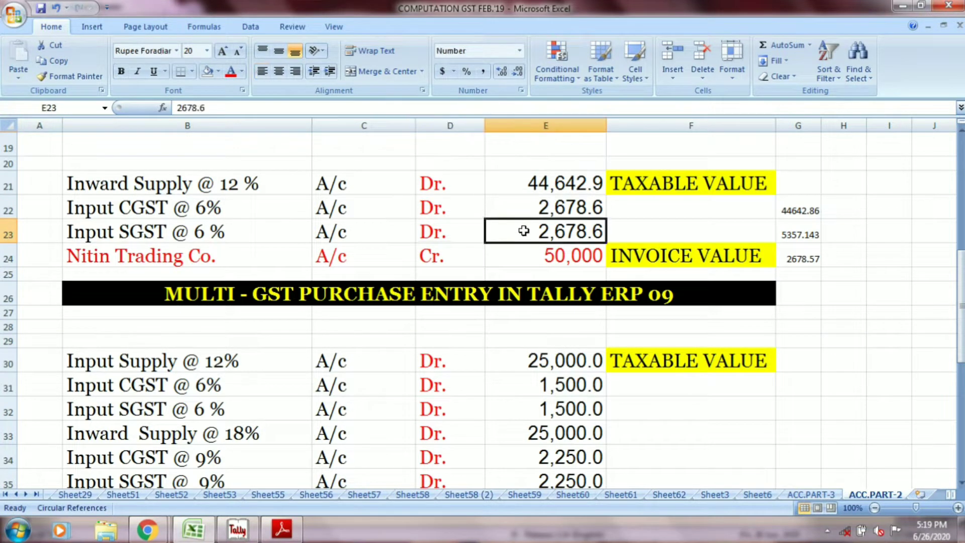
# Step: Review the Nitin Trading Co. credit line in row 24 with its invoice value
pyautogui.click(223, 261)
pyautogui.click(325, 257)
pyautogui.click(442, 254)
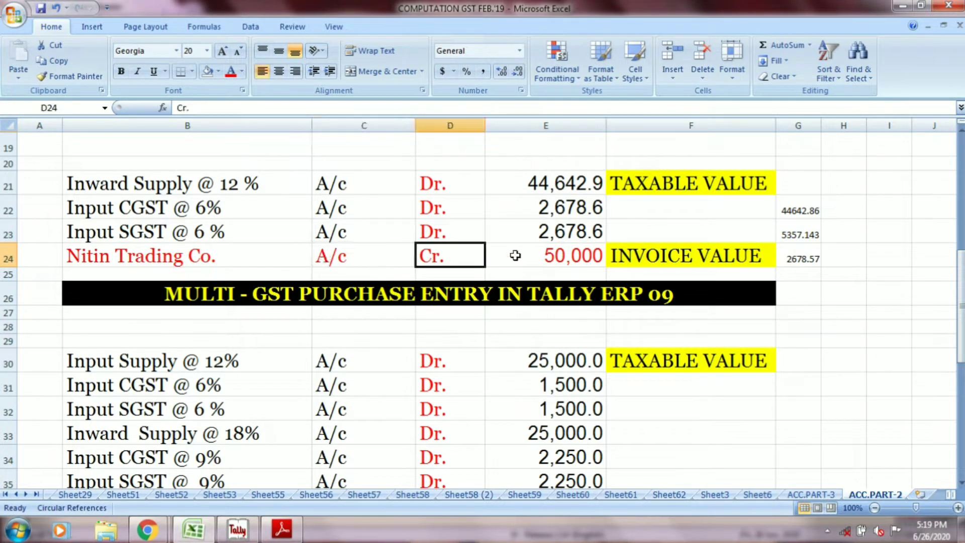
pyautogui.click(551, 256)
pyautogui.click(636, 258)
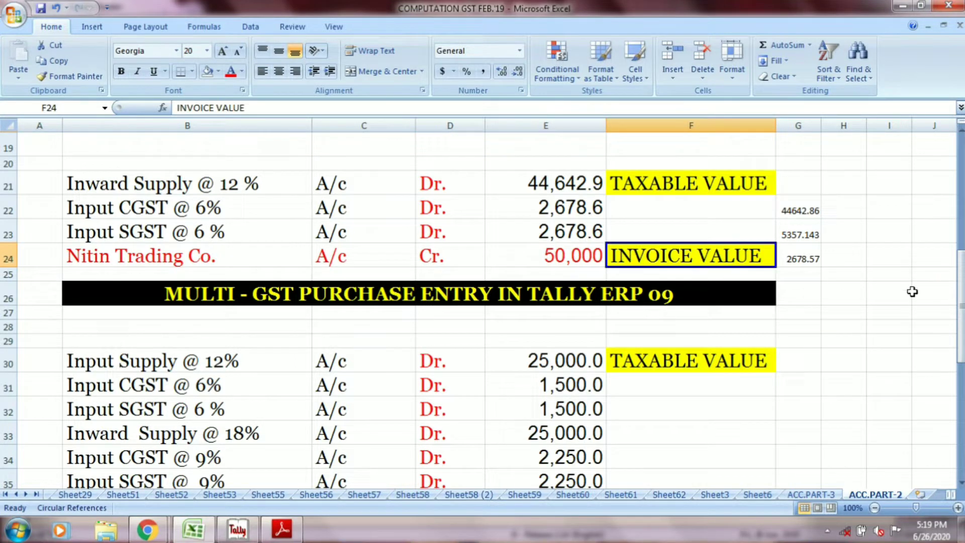
# Step: Review the multi-GST purchase entry heading and the Input Supply @ 12% debit line in row 30 with its taxable value
pyautogui.moveTo(961, 327); pyautogui.dragTo(961, 336)
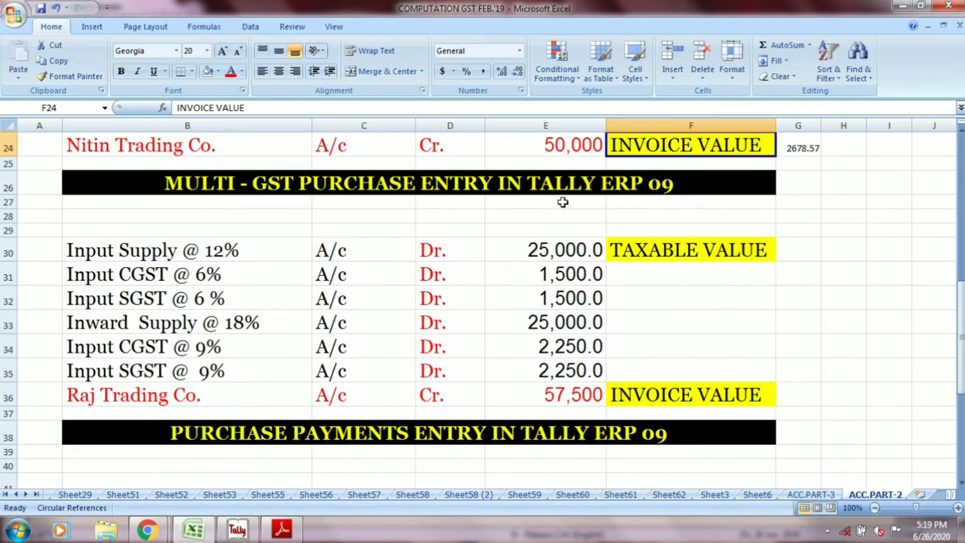
pyautogui.click(550, 194)
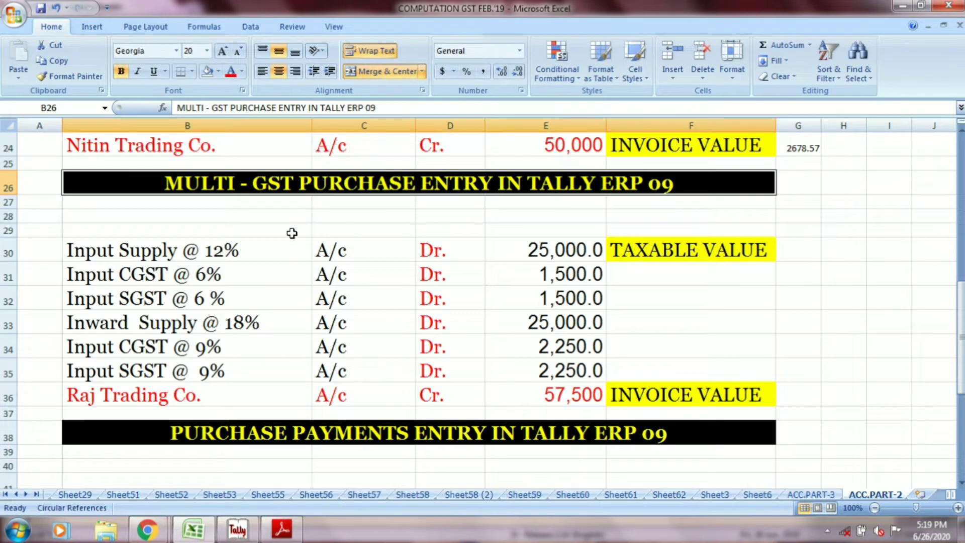
pyautogui.click(254, 250)
pyautogui.click(322, 250)
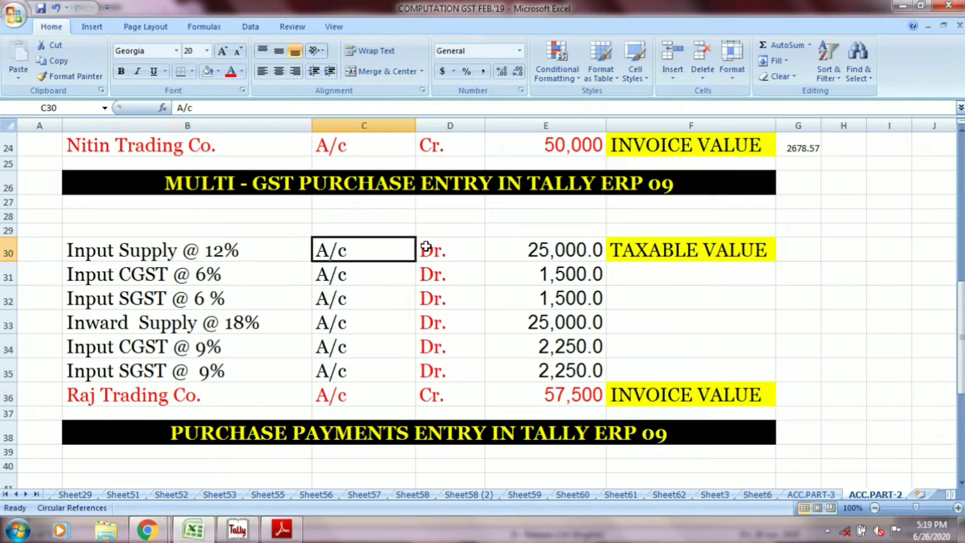
pyautogui.click(431, 247)
pyautogui.click(513, 251)
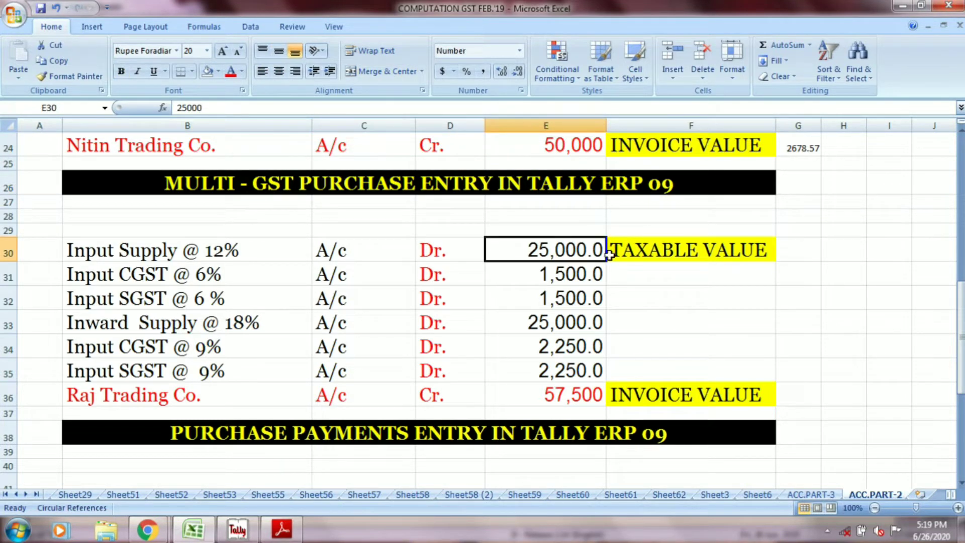
pyautogui.click(629, 255)
# Step: Review the multi-GST entry's Input CGST and Input SGST debit lines at 6 % in rows 31 and 32
pyautogui.click(225, 272)
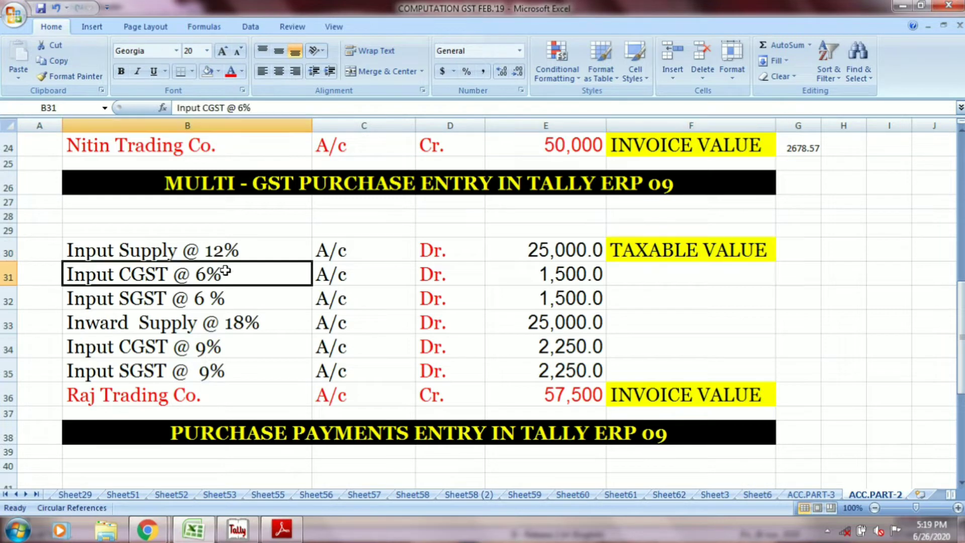
pyautogui.click(327, 274)
pyautogui.click(429, 274)
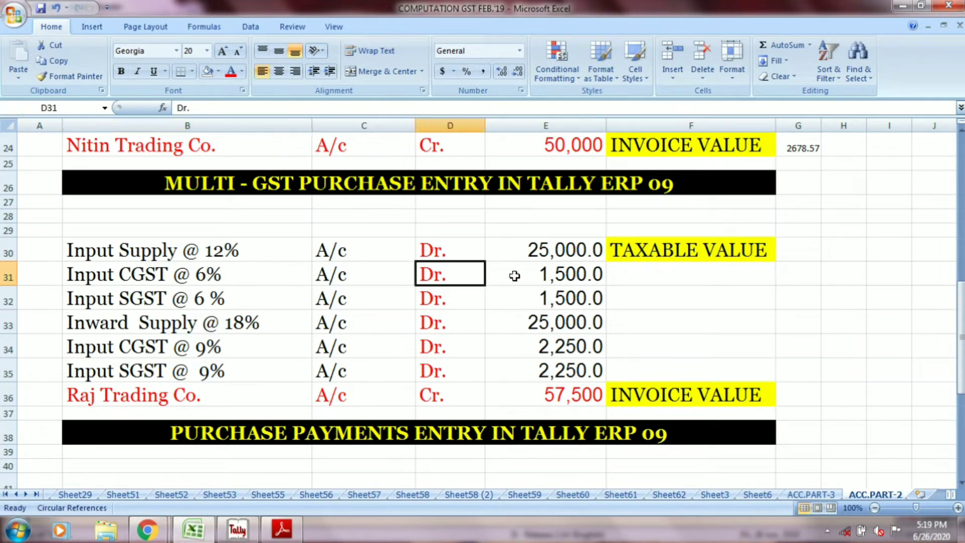
pyautogui.click(555, 276)
pyautogui.click(222, 305)
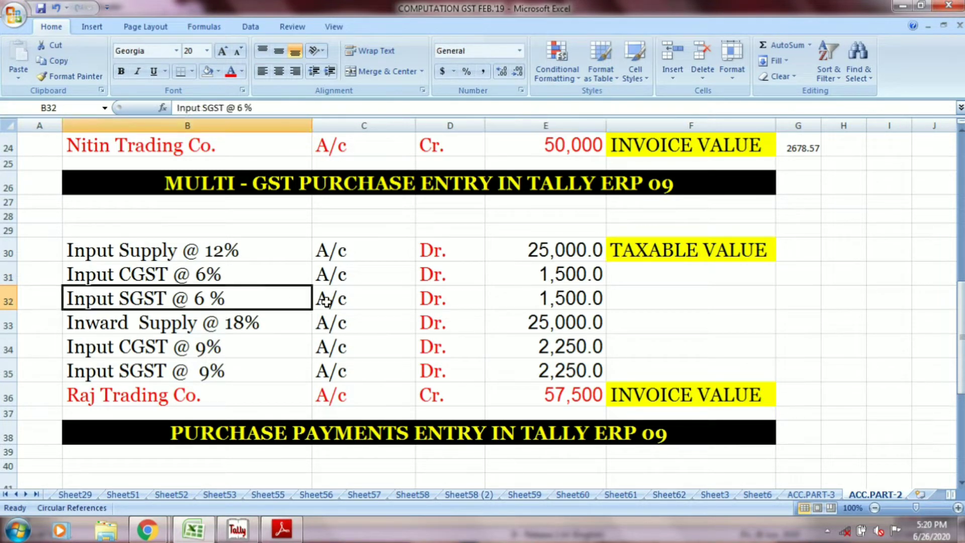
pyautogui.click(327, 302)
pyautogui.click(435, 298)
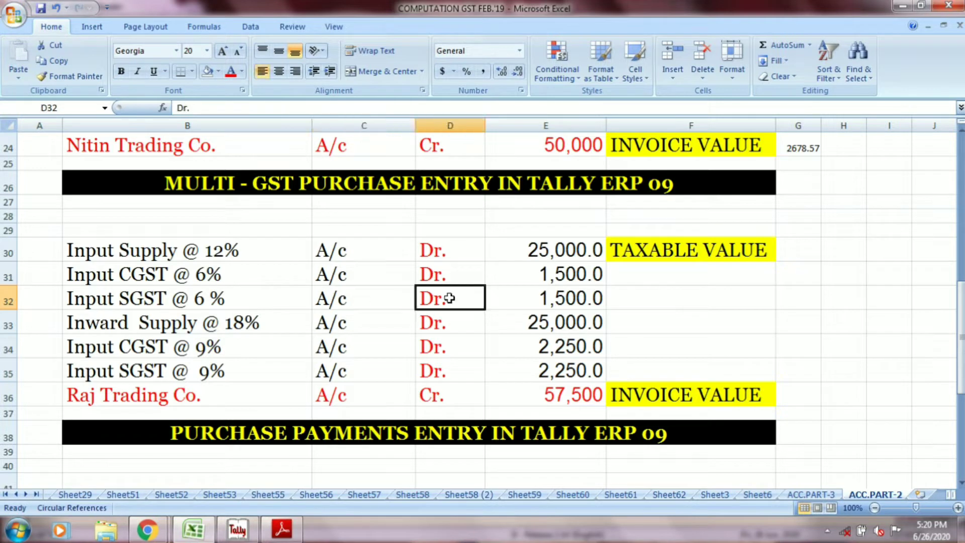
pyautogui.click(547, 297)
# Step: Review the multi-GST entry's Inward Supply @ 18% debit line in row 33, including its amount
pyautogui.click(258, 323)
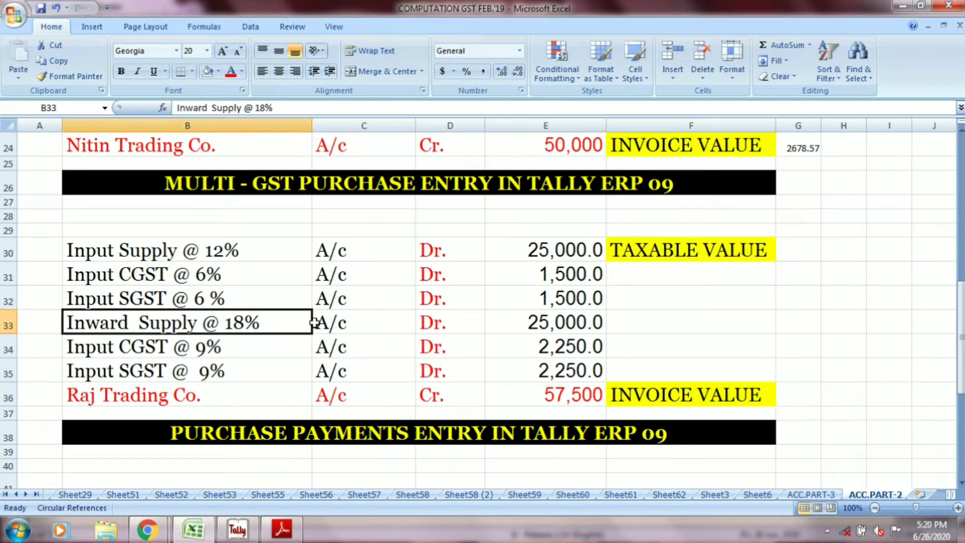
pyautogui.click(340, 324)
pyautogui.click(433, 321)
pyautogui.click(527, 314)
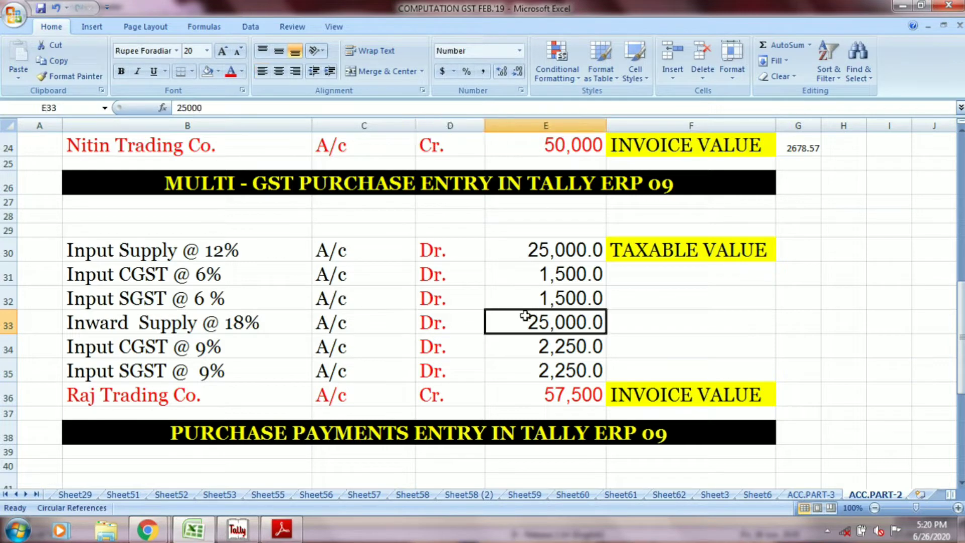
# Step: Review the multi-GST entry's Input CGST and Input SGST debit lines at 9% in rows 34 and 35
pyautogui.click(238, 344)
pyautogui.click(322, 346)
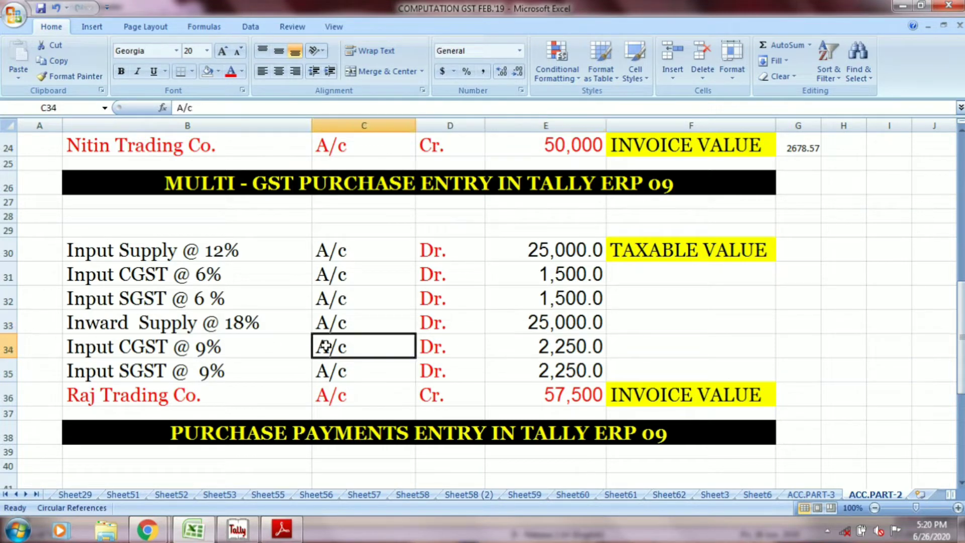
pyautogui.click(435, 346)
pyautogui.click(510, 349)
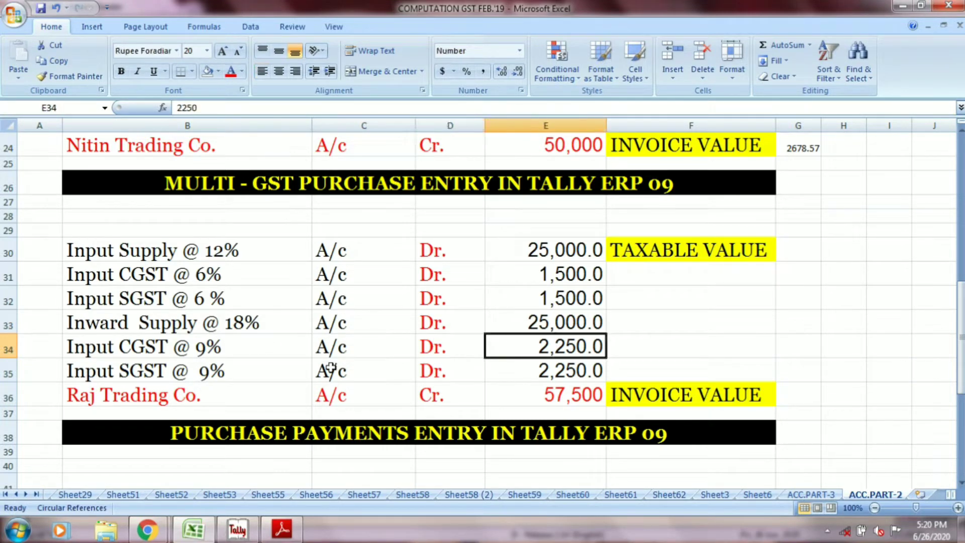
pyautogui.click(218, 378)
pyautogui.click(333, 372)
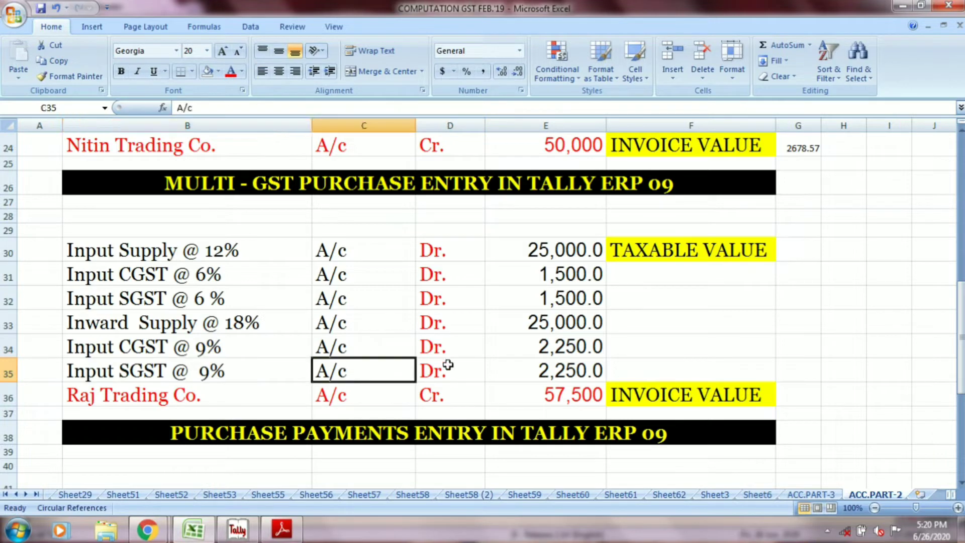
pyautogui.click(445, 364)
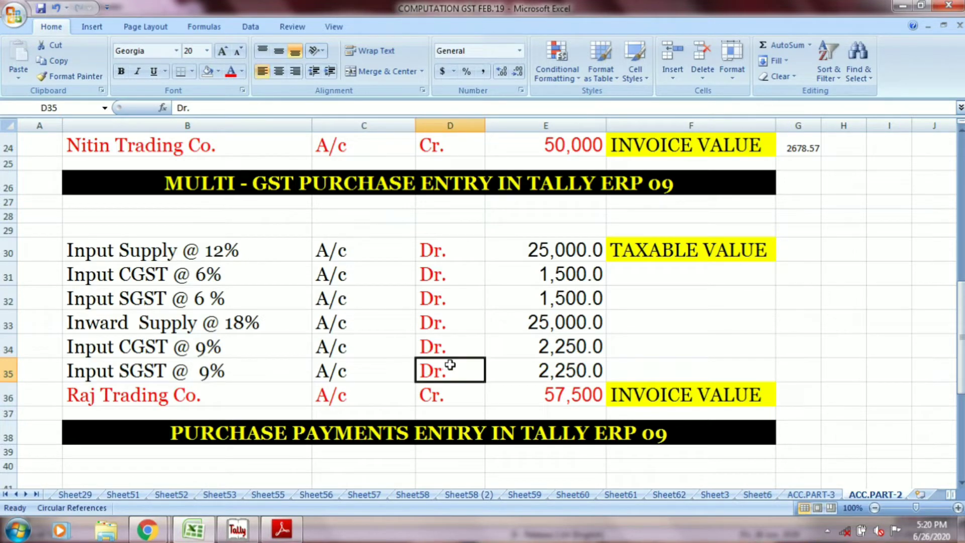
# Step: Review the Raj Trading Co. credit line in row 36 with its invoice value
pyautogui.click(243, 394)
pyautogui.click(350, 394)
pyautogui.click(427, 395)
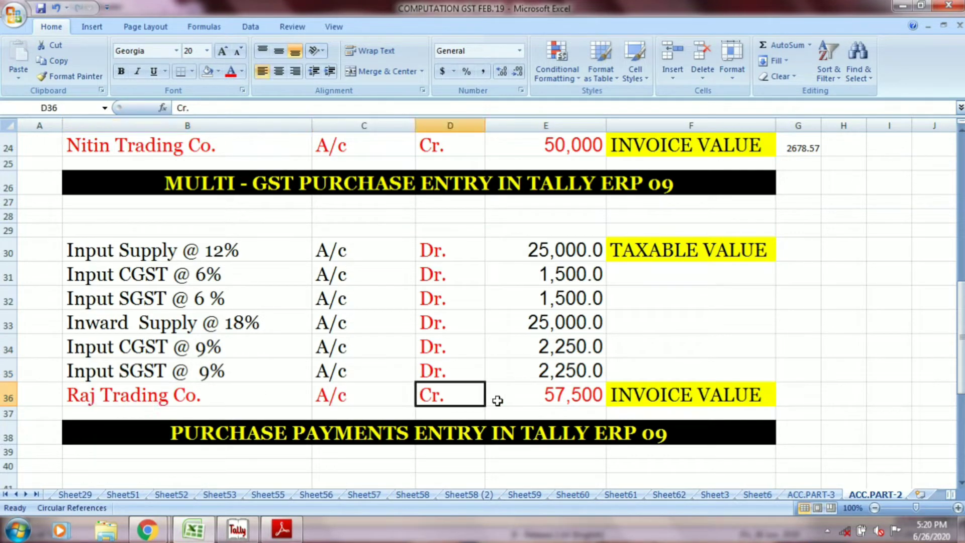
pyautogui.click(508, 399)
pyautogui.click(631, 399)
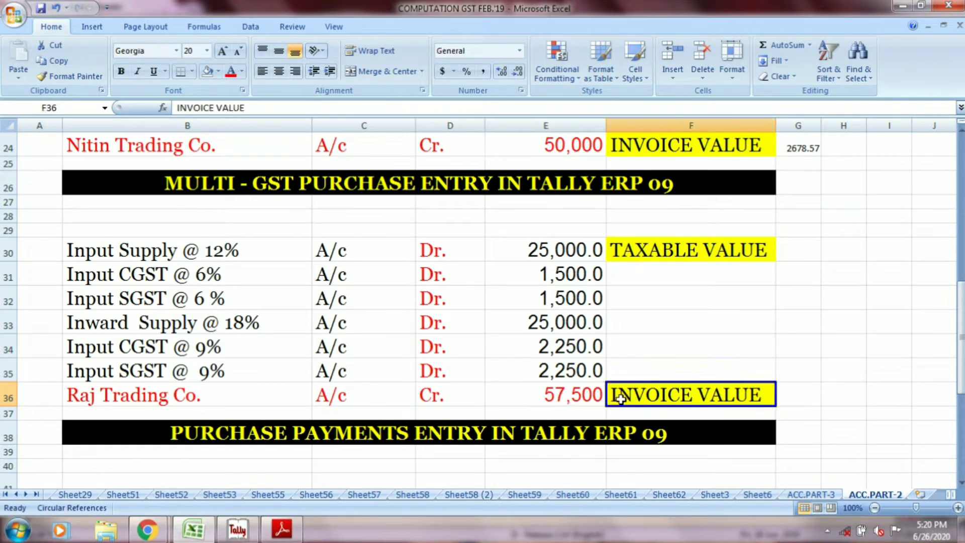
# Step: Review the S.S.Trading Co. payment entry in rows 42 and 43, covering the debit line, the bank credit line and both amounts
pyautogui.scroll(-4, 542, 302)
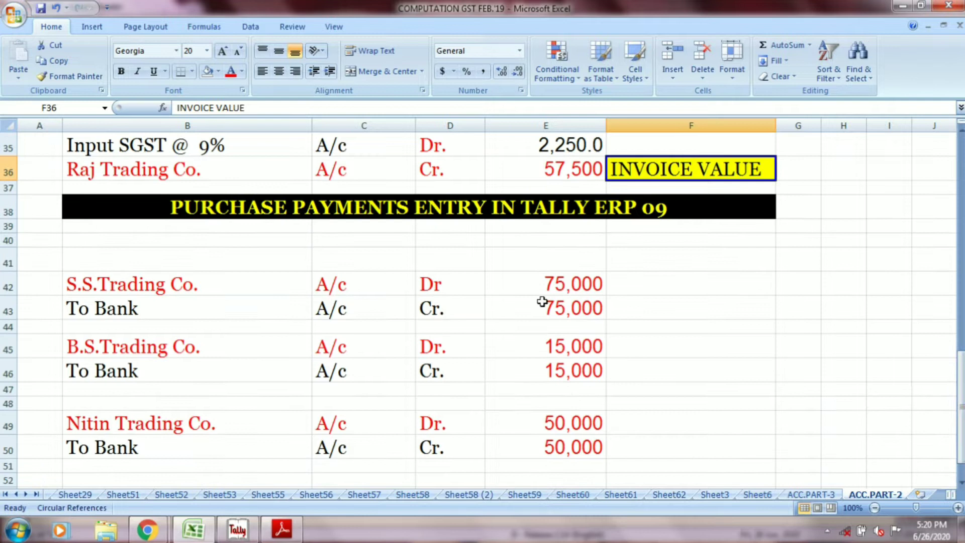
pyautogui.click(490, 210)
pyautogui.click(220, 280)
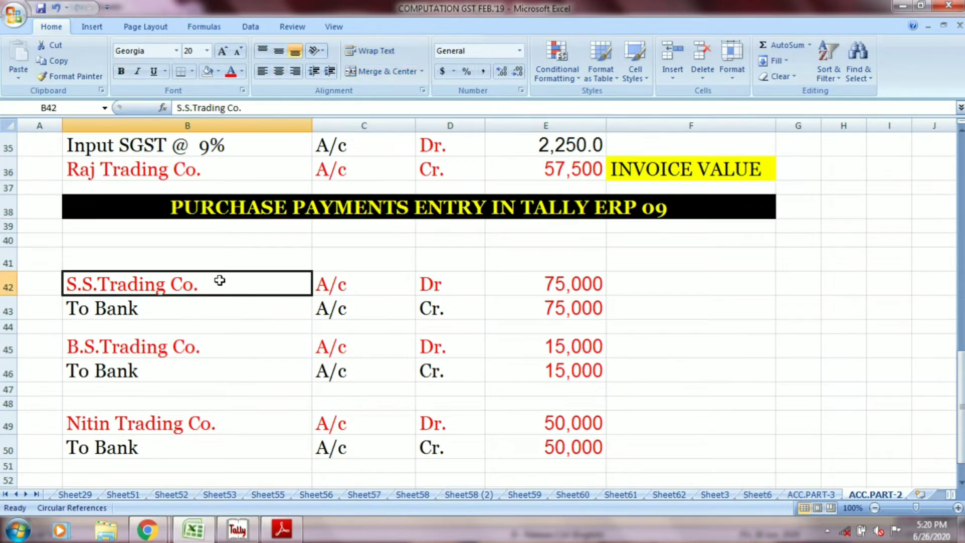
pyautogui.click(341, 282)
pyautogui.click(430, 286)
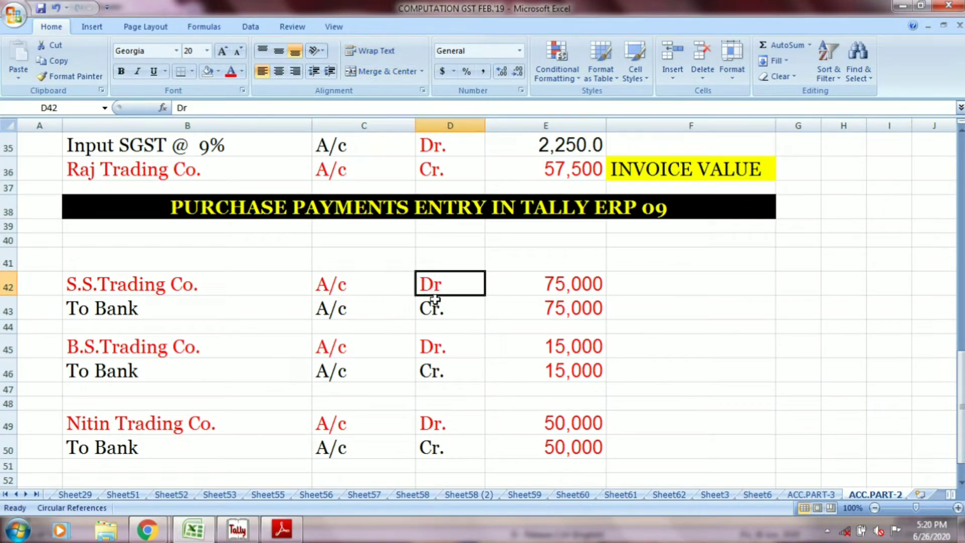
pyautogui.click(557, 286)
pyautogui.click(209, 311)
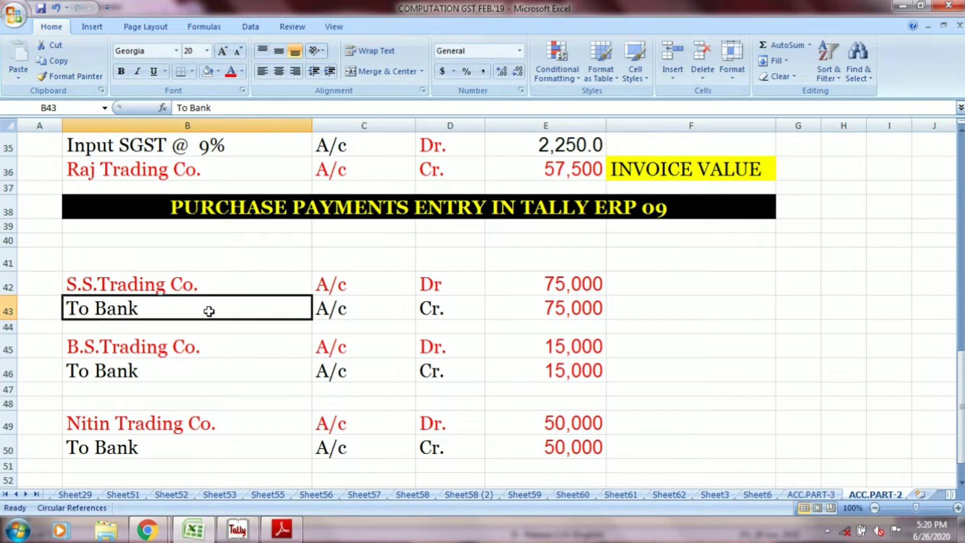
pyautogui.click(320, 308)
pyautogui.click(431, 311)
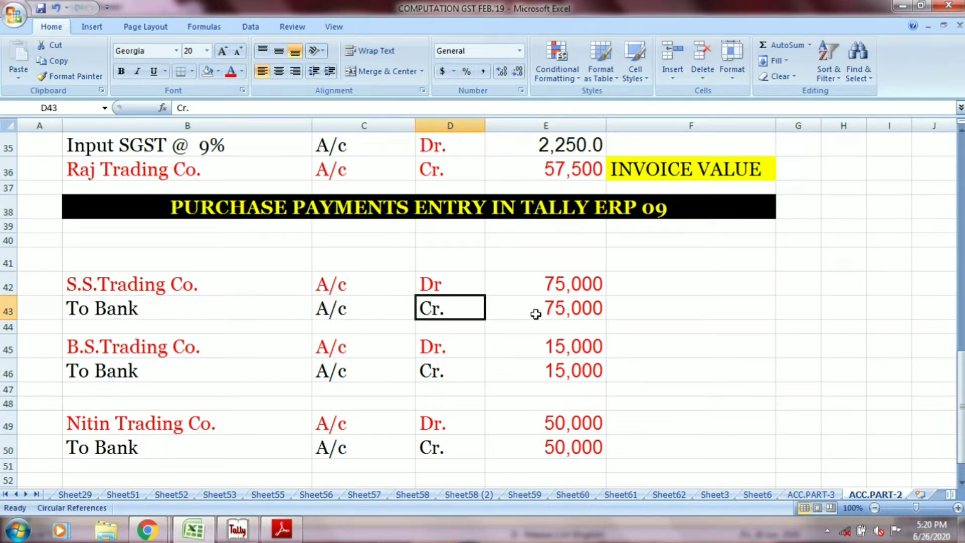
pyautogui.click(529, 316)
# Step: Review the B.S.Trading Co. payment entry in rows 45 and 46, covering the debit line, the bank credit line and both amounts
pyautogui.click(195, 348)
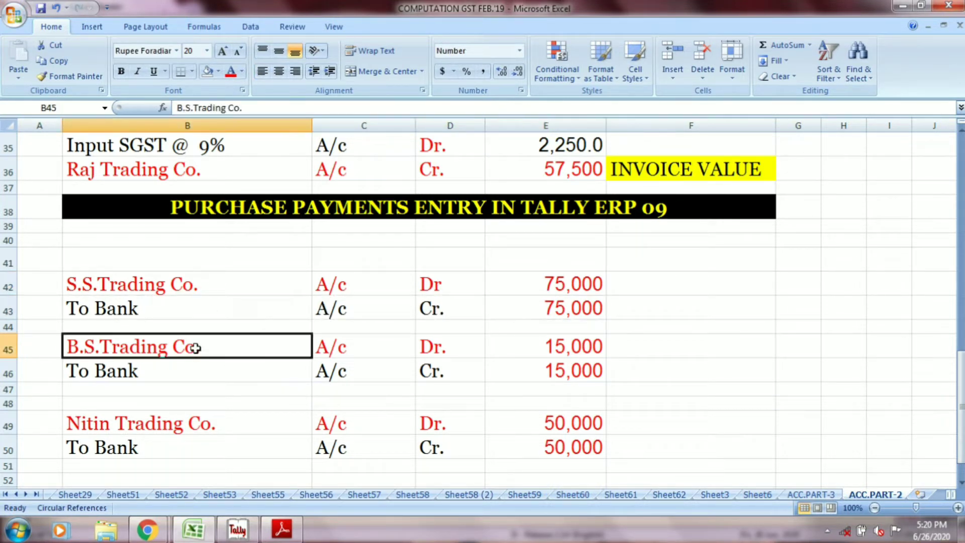
pyautogui.click(327, 342)
pyautogui.click(440, 345)
pyautogui.click(552, 353)
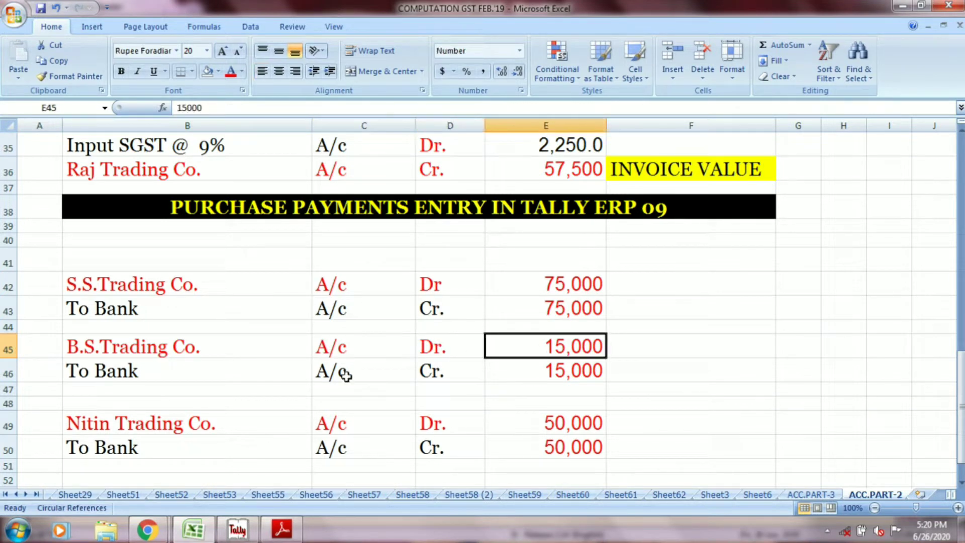
pyautogui.click(185, 377)
pyautogui.click(404, 375)
pyautogui.click(432, 373)
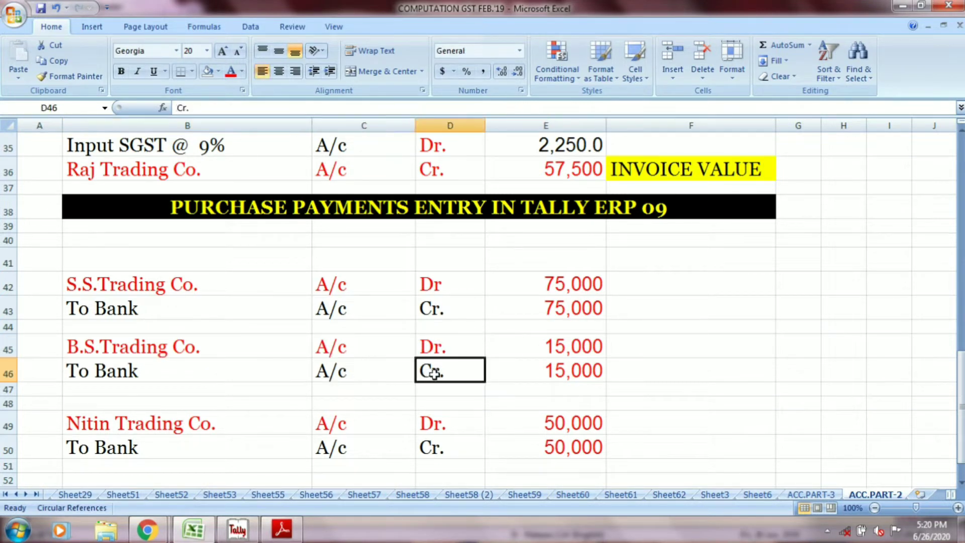
pyautogui.click(528, 372)
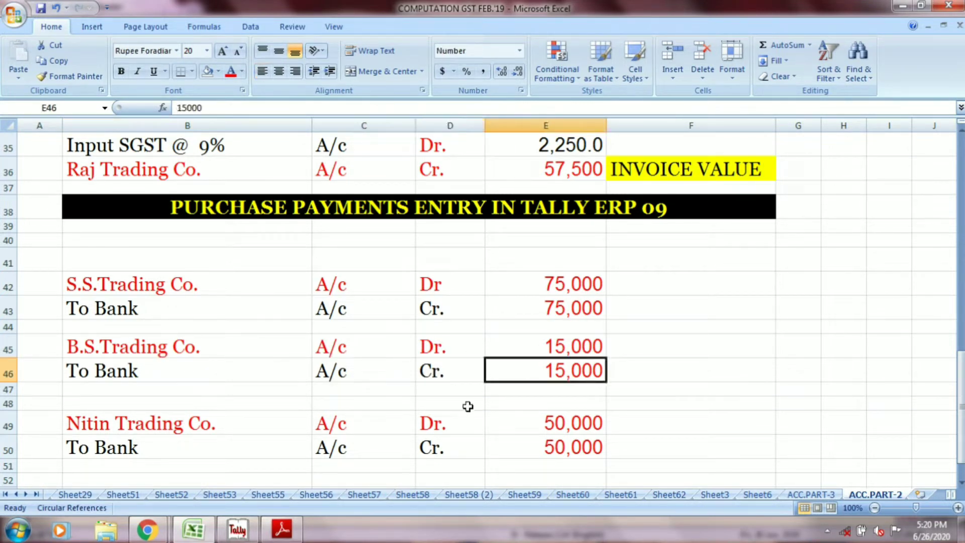
# Step: Review the Nitin Trading Co. payment entry in rows 49 and 50, covering the debit line, the bank credit line and both amounts
pyautogui.click(226, 423)
pyautogui.click(334, 423)
pyautogui.click(436, 425)
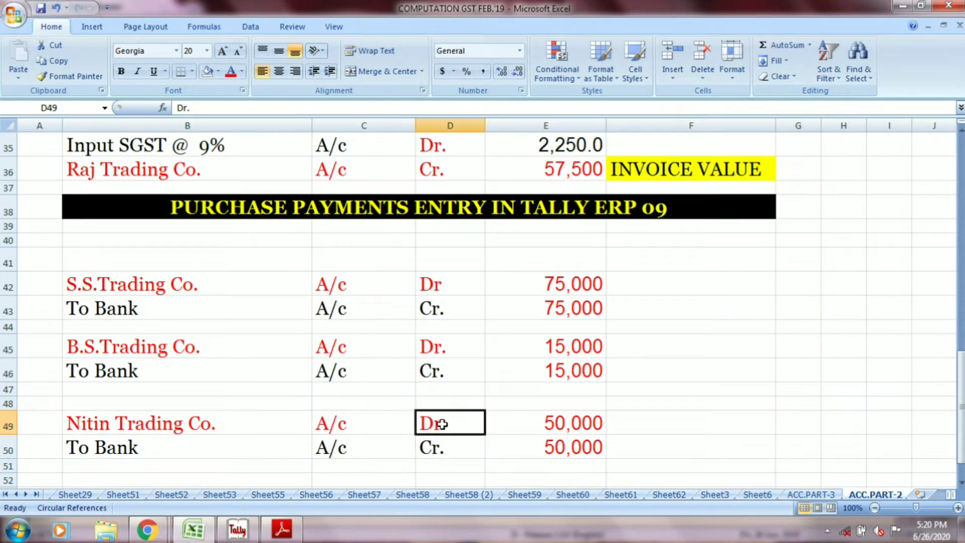
pyautogui.click(520, 424)
pyautogui.click(196, 443)
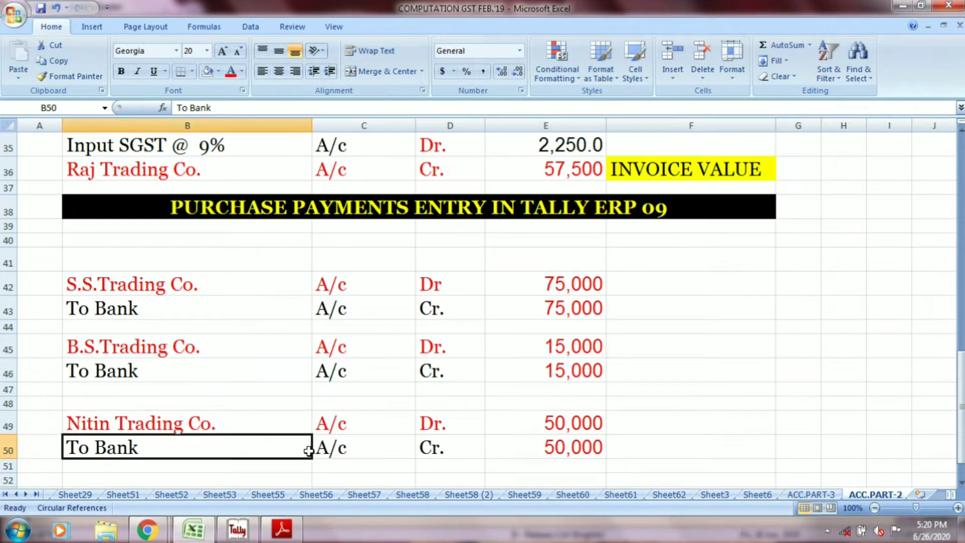
pyautogui.click(339, 451)
pyautogui.click(429, 451)
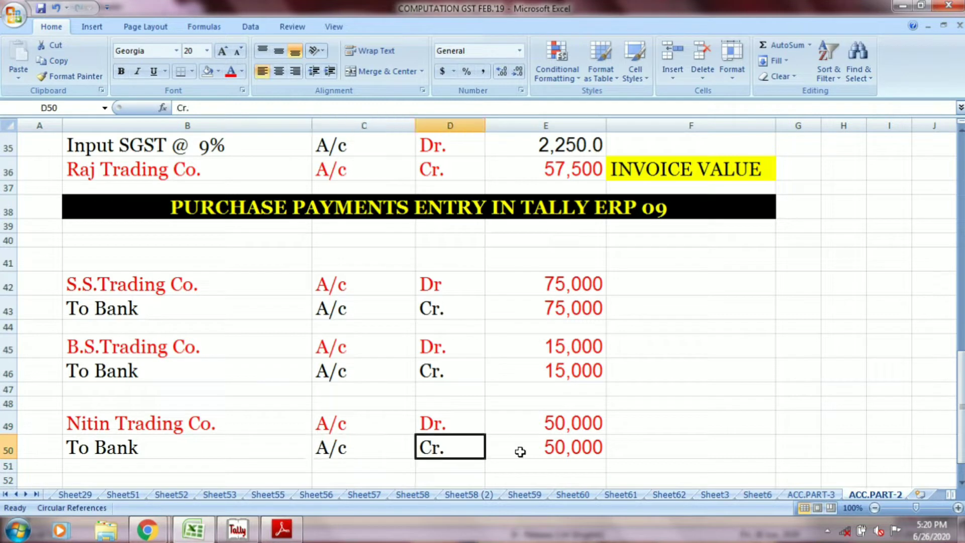
pyautogui.click(535, 450)
# Step: Review the Raj Trading Co. payment entry in rows 53 and 54, covering the debit line, the bank credit line and both amounts
pyautogui.moveTo(961, 400); pyautogui.dragTo(960, 403)
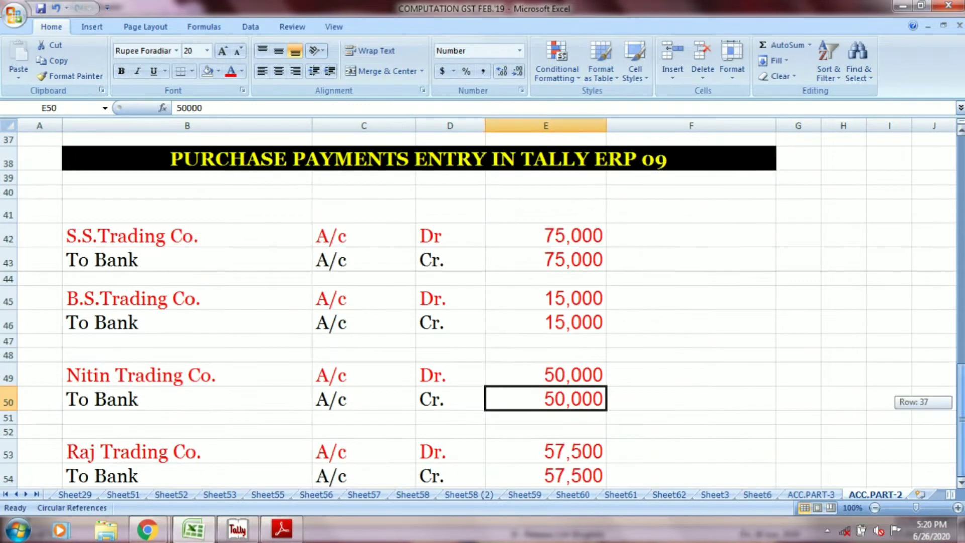
pyautogui.click(216, 451)
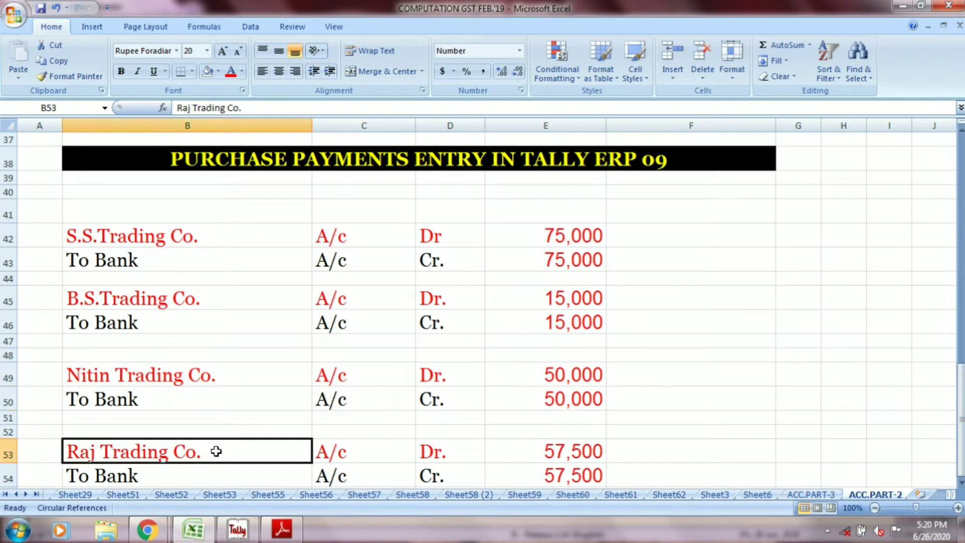
pyautogui.click(339, 451)
pyautogui.click(425, 451)
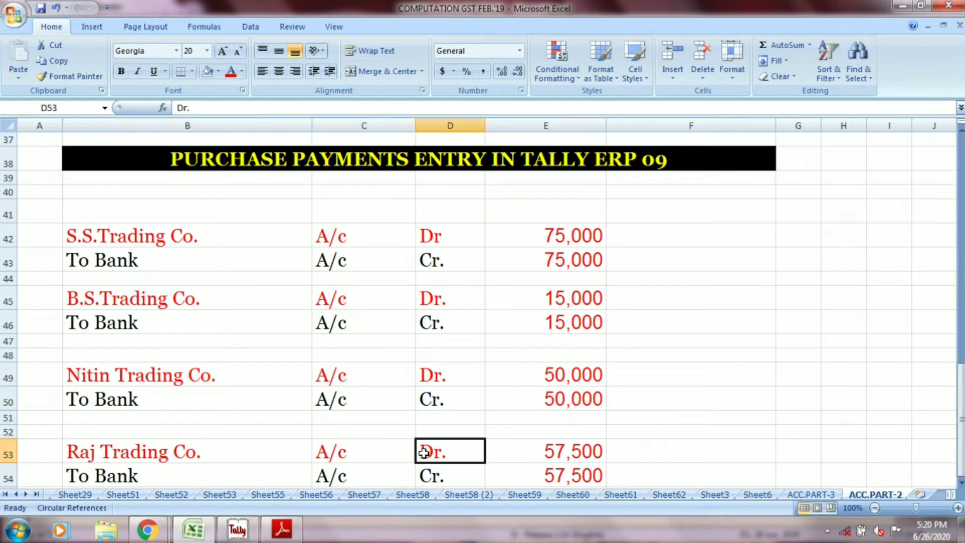
pyautogui.click(548, 450)
pyautogui.click(234, 480)
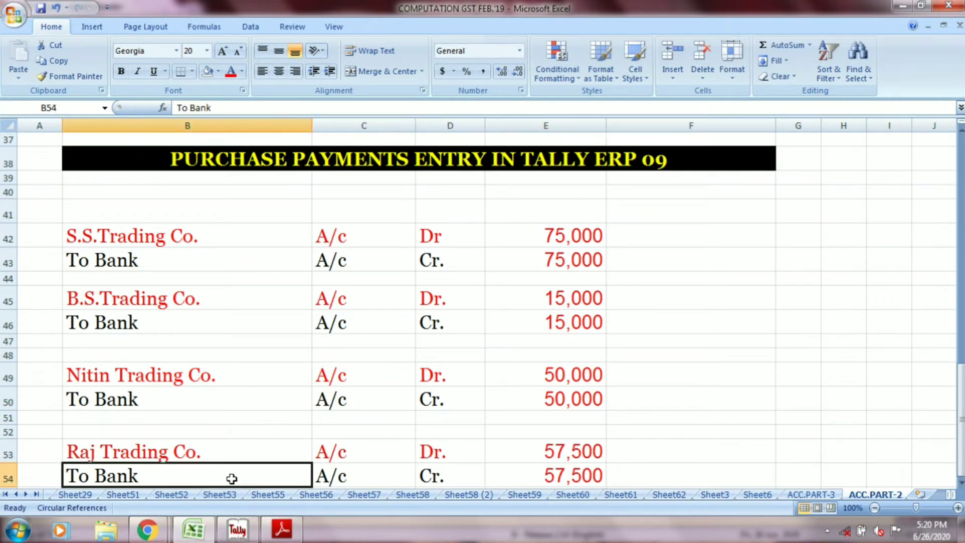
pyautogui.click(339, 479)
pyautogui.click(453, 476)
pyautogui.click(527, 476)
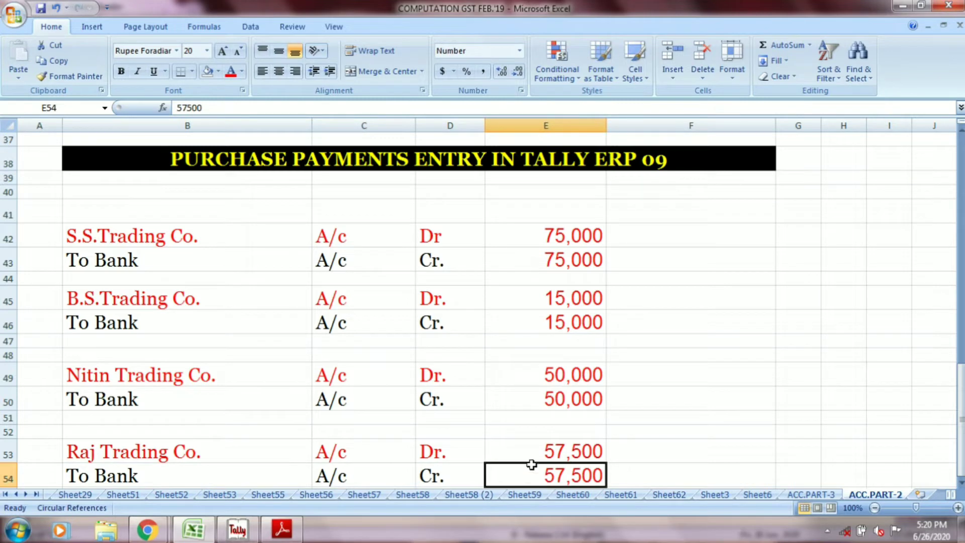
# Step: Enlarge the sheet to 120% and return to the S.S Trading Co. purchase entry in rows 9 to 12
pyautogui.click(958, 508)
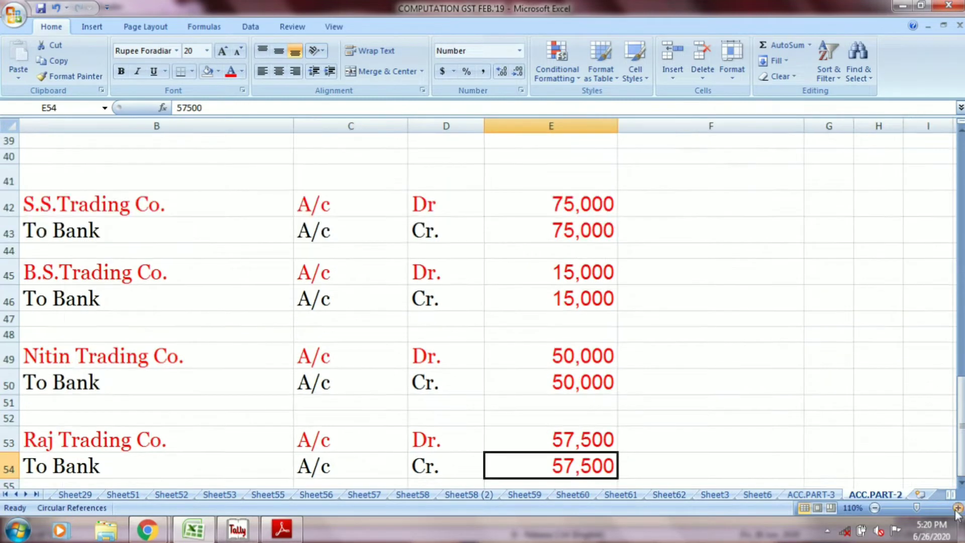
pyautogui.click(958, 508)
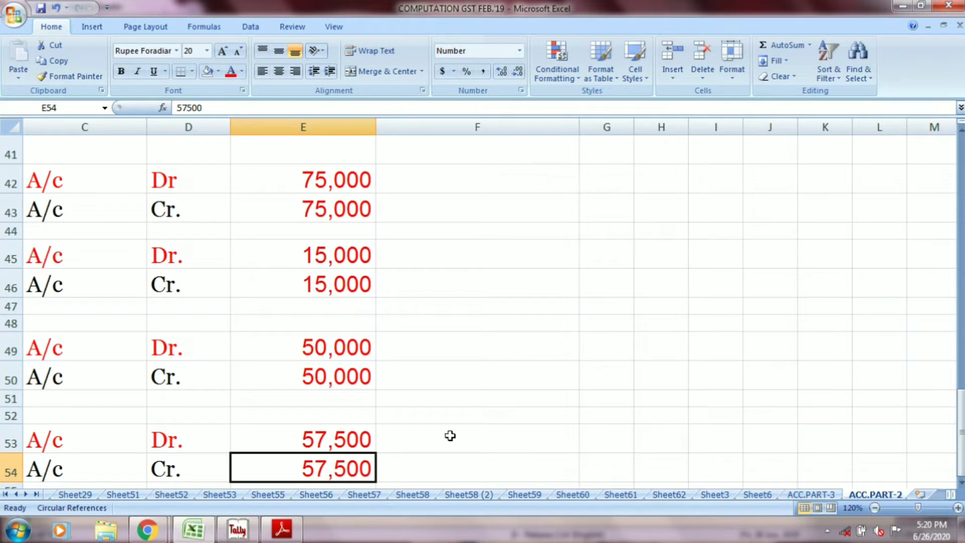
pyautogui.click(365, 426)
pyautogui.press('Left')
pyautogui.press('Left')
pyautogui.press('Left')
pyautogui.press('Left')
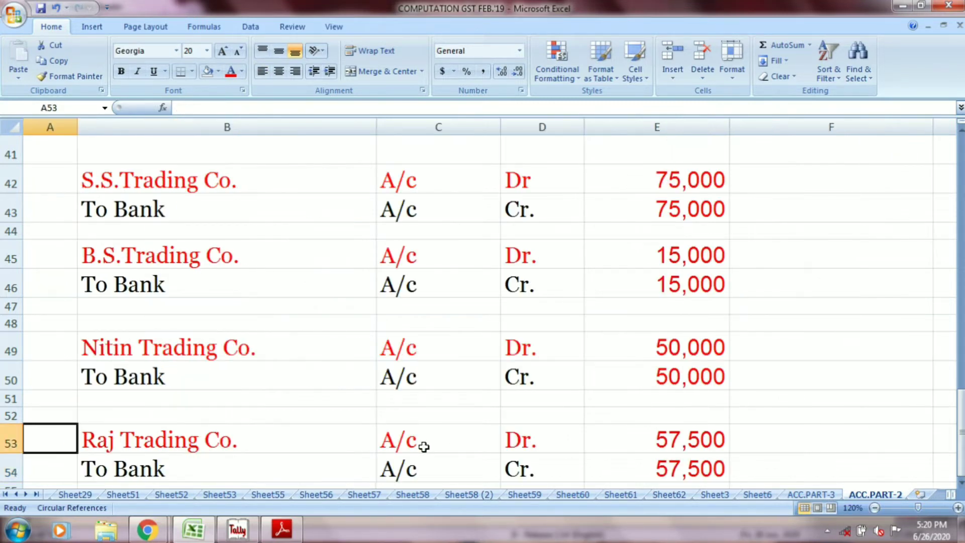
pyautogui.scroll(14, 459, 425)
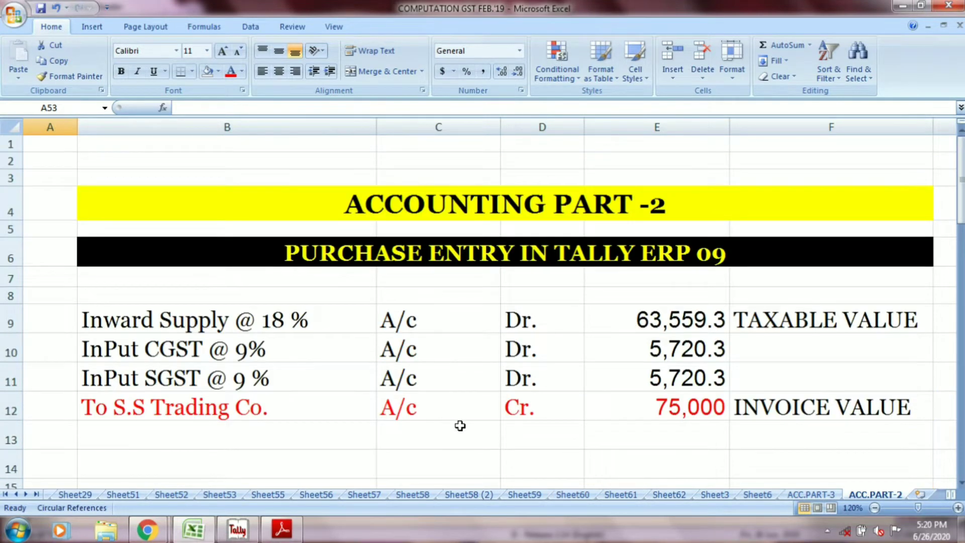
pyautogui.scroll(-1, 460, 426)
pyautogui.scroll(1, 460, 426)
pyautogui.scroll(-1, 460, 427)
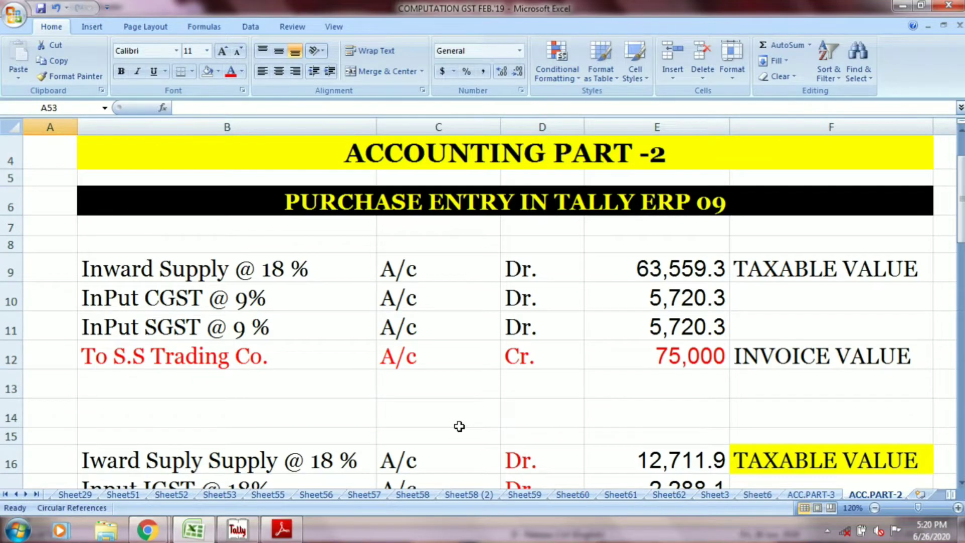
# Step: Switch to Tally with the Yash Trading Co. company loaded
pyautogui.hotkey('alt', 'Tab')
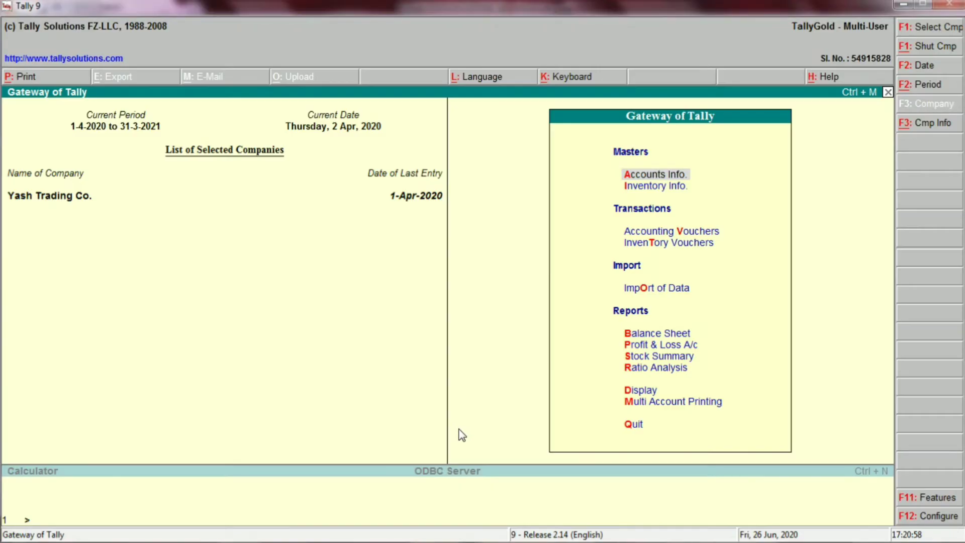
pyautogui.press('Down')
pyautogui.press('Down')
pyautogui.press('Return')
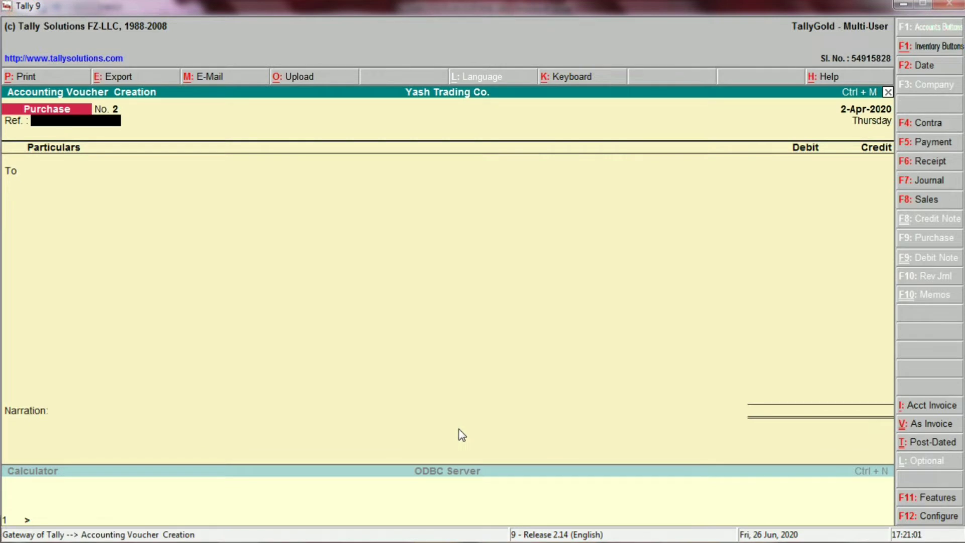
pyautogui.press('Escape')
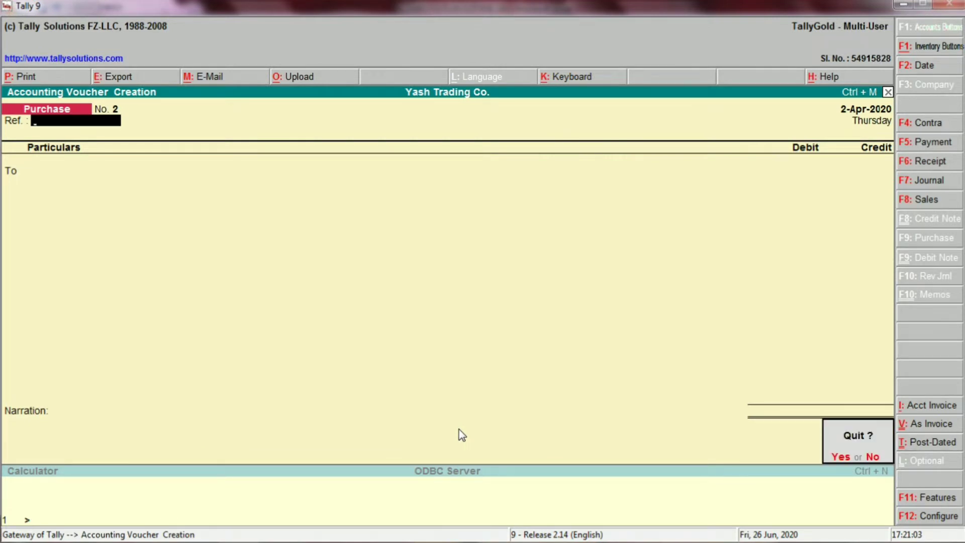
pyautogui.press('y')
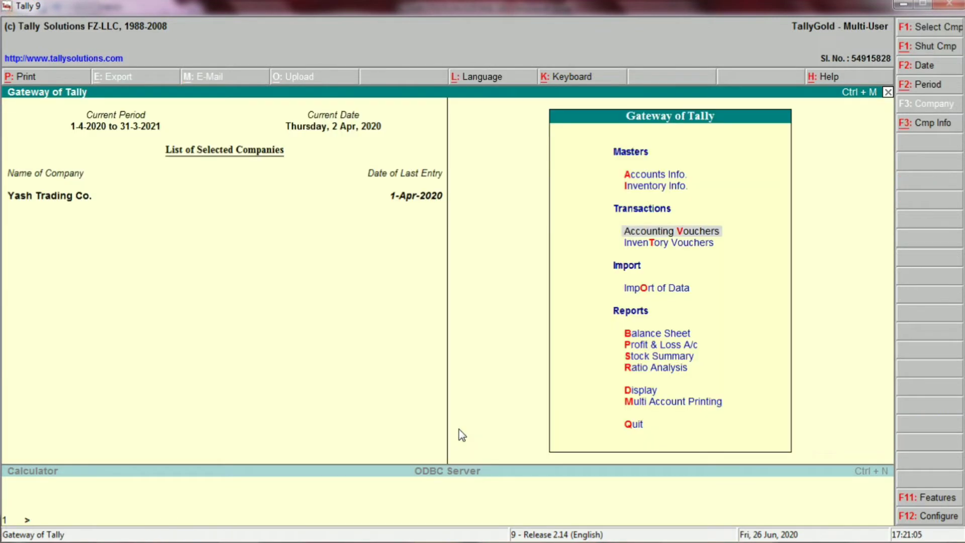
# Step: Start a purchase voucher under Accounting Vouchers and set its date to 1.4.2020
pyautogui.press('Return')
pyautogui.press('F2')
pyautogui.write('1')
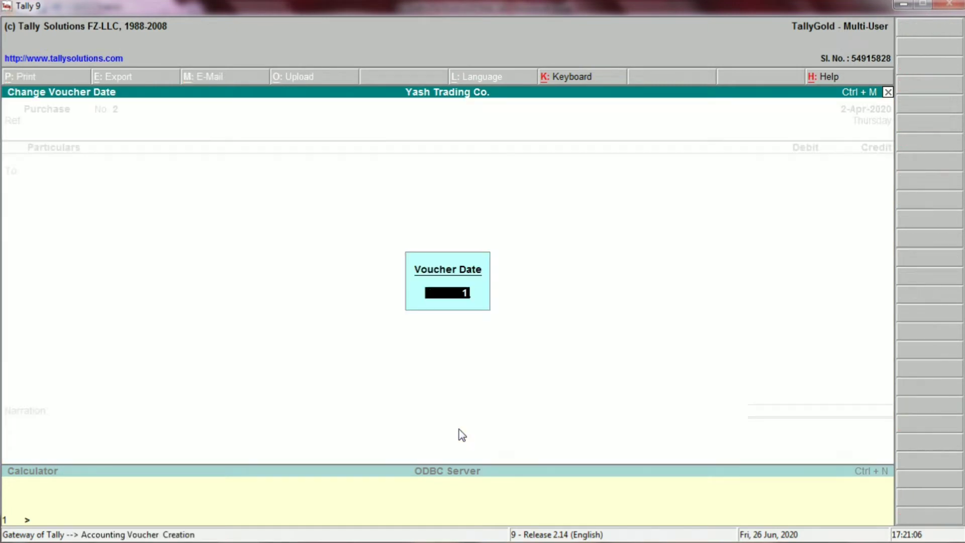
pyautogui.write('.4.2020')
pyautogui.press('Return')
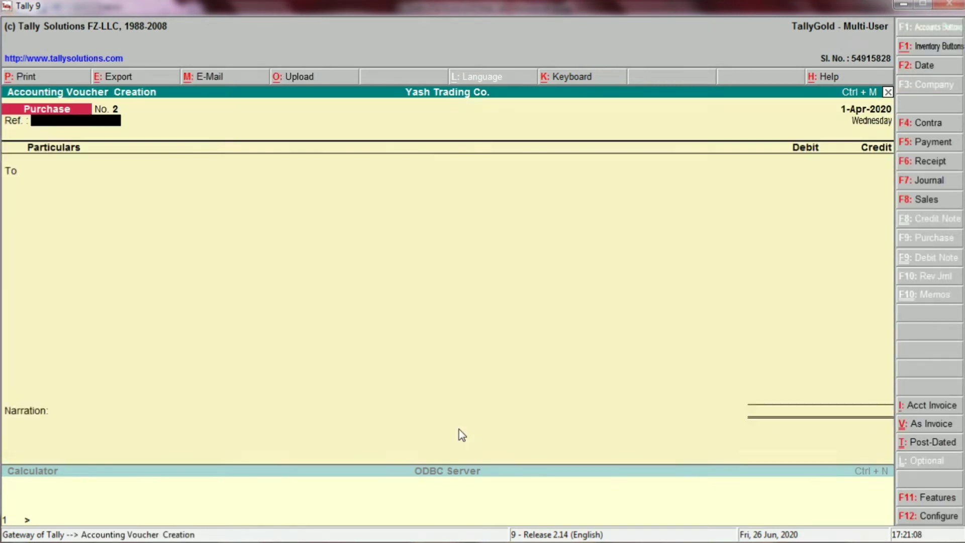
# Step: Enter "01 DT. 01.4.2020" as the purchase voucher's reference
pyautogui.write('01 DT')
pyautogui.write('. 01.4.2020')
pyautogui.press('Return')
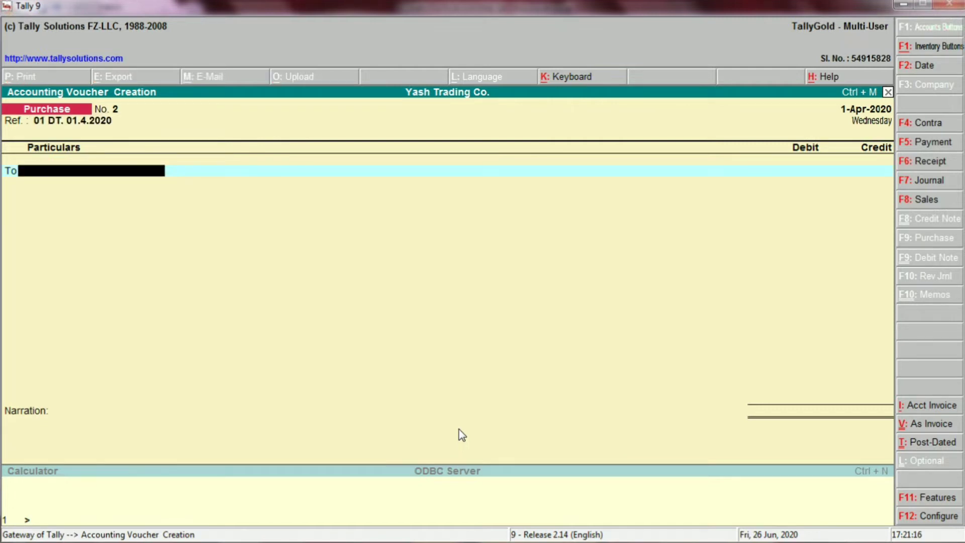
# Step: Check the supplier and invoice value in row 12 of the Excel sheet, and credit S.S.TRADING CO. with 75000 in the Tally voucher
pyautogui.hotkey('alt', 'Tab')
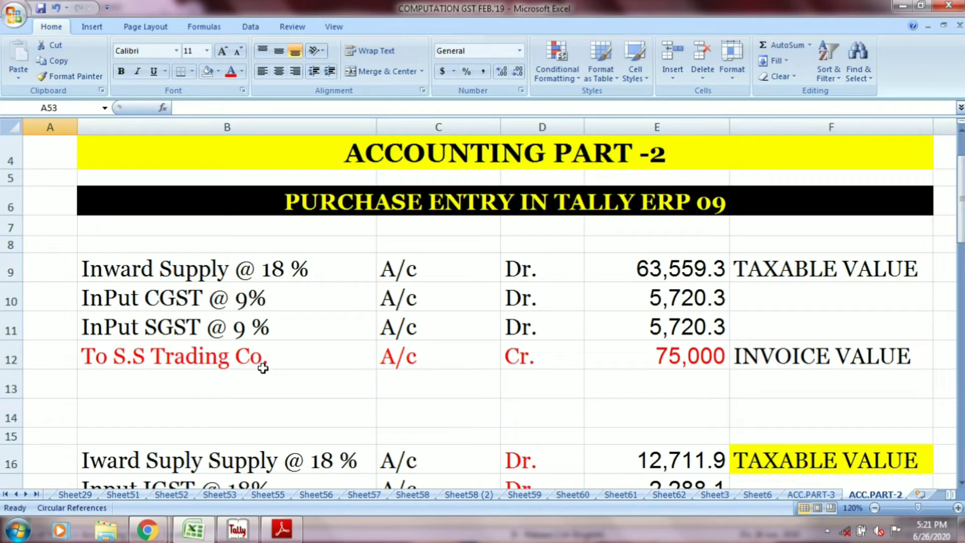
pyautogui.hotkey('alt', 'Tab')
pyautogui.write('ss')
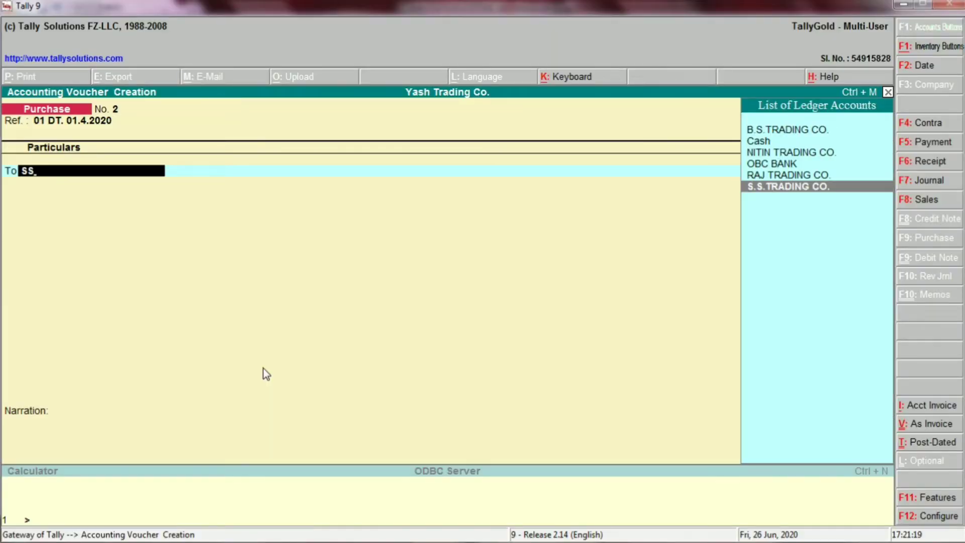
pyautogui.press('Return')
pyautogui.hotkey('alt', 'Tab')
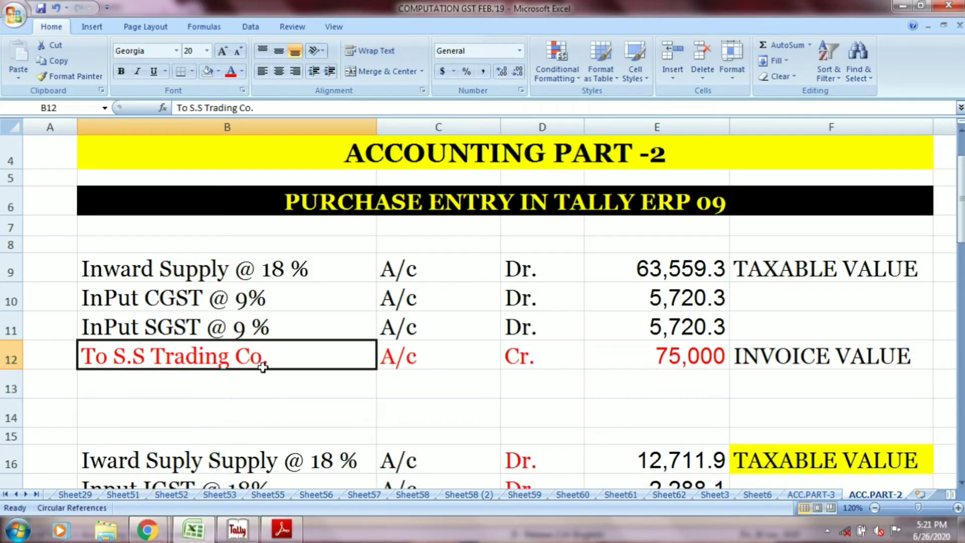
pyautogui.click(674, 354)
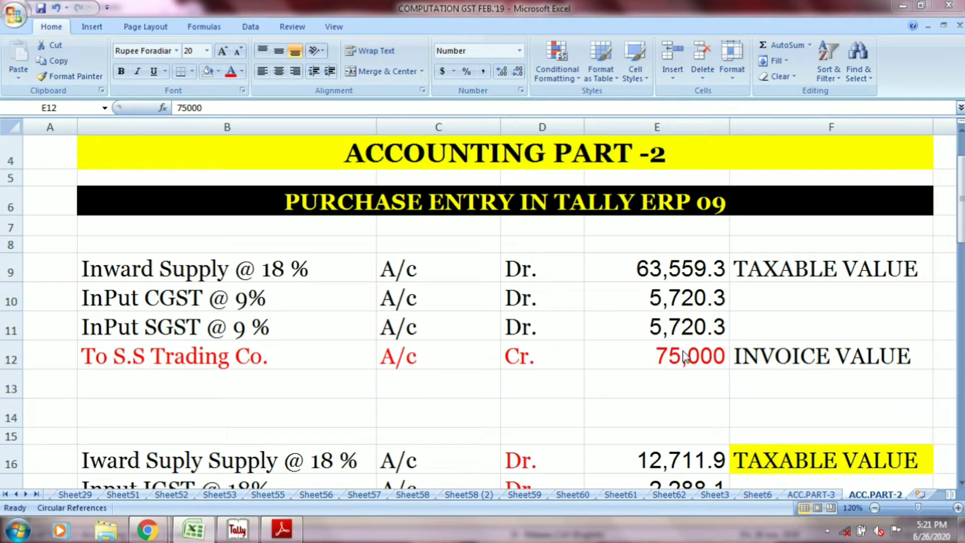
pyautogui.hotkey('alt', 'Tab')
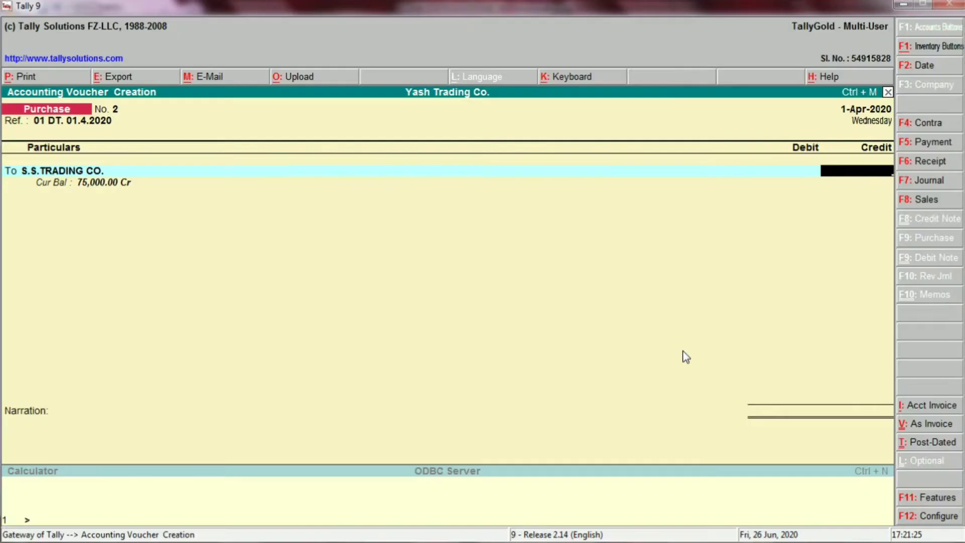
pyautogui.write('75000')
pyautogui.press('Return')
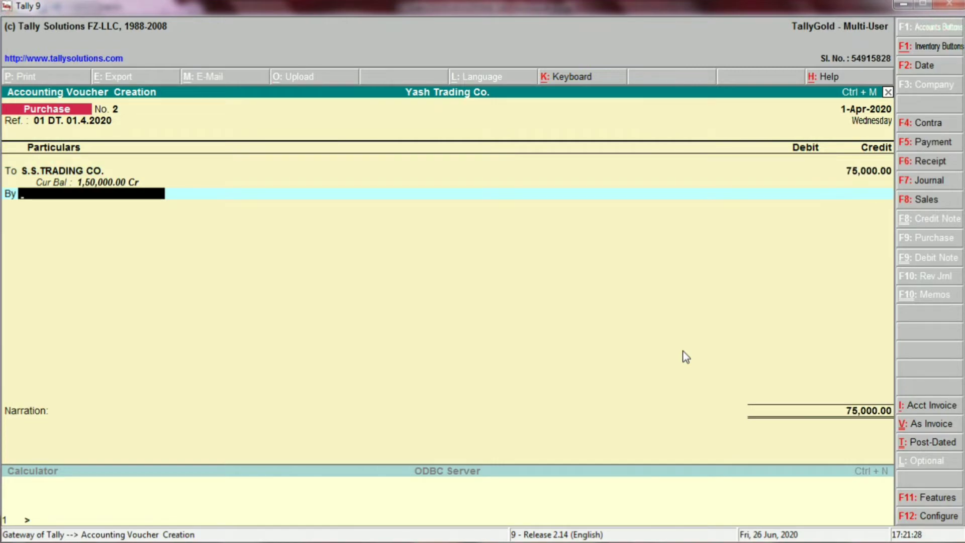
# Step: Check the purchase account in row 9 of the Excel sheet, and choose INWARD SUPPLY @ 18 % as the debit ledger in the Tally voucher
pyautogui.hotkey('alt', 'Tab')
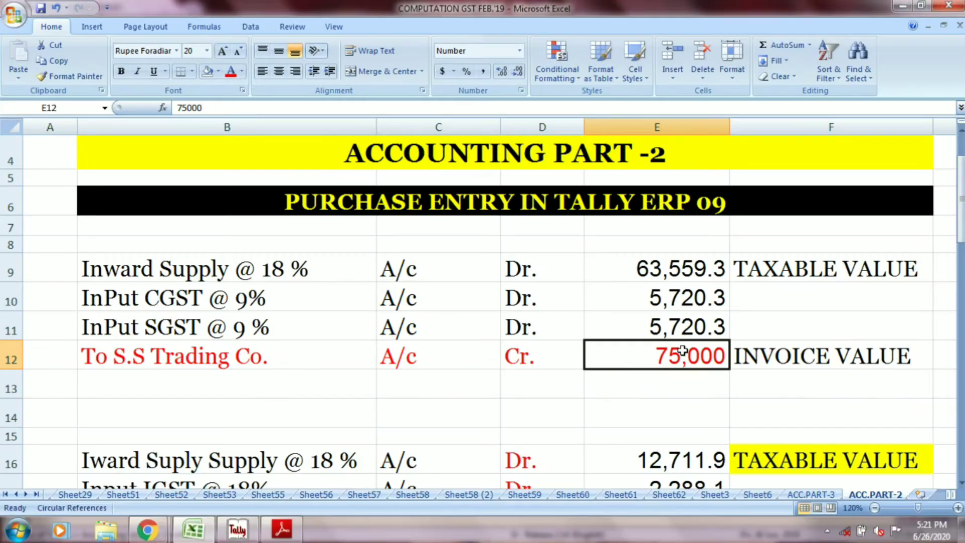
pyautogui.click(326, 270)
pyautogui.click(390, 265)
pyautogui.click(548, 270)
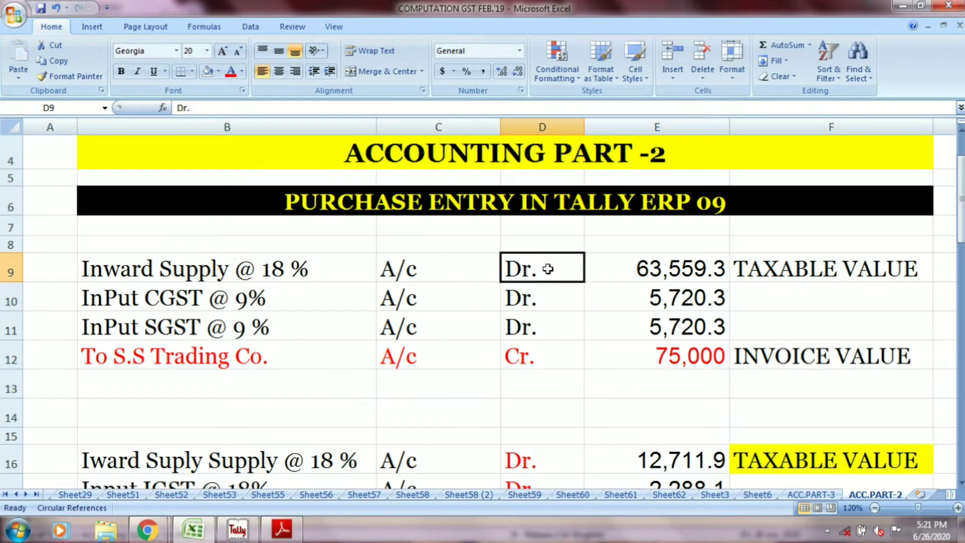
pyautogui.hotkey('alt', 'Tab')
pyautogui.write('I')
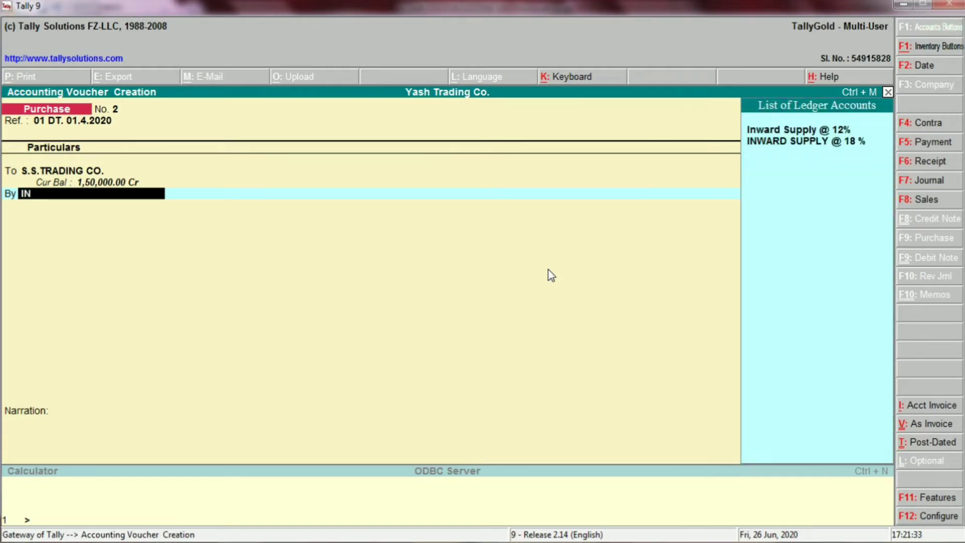
pyautogui.press('Down')
pyautogui.press('Return')
# Step: Check the taxable value in row 9 of the Excel sheet, and debit INWARD SUPPLY @ 18 % with 63559.30 in Tally
pyautogui.hotkey('alt', 'Tab')
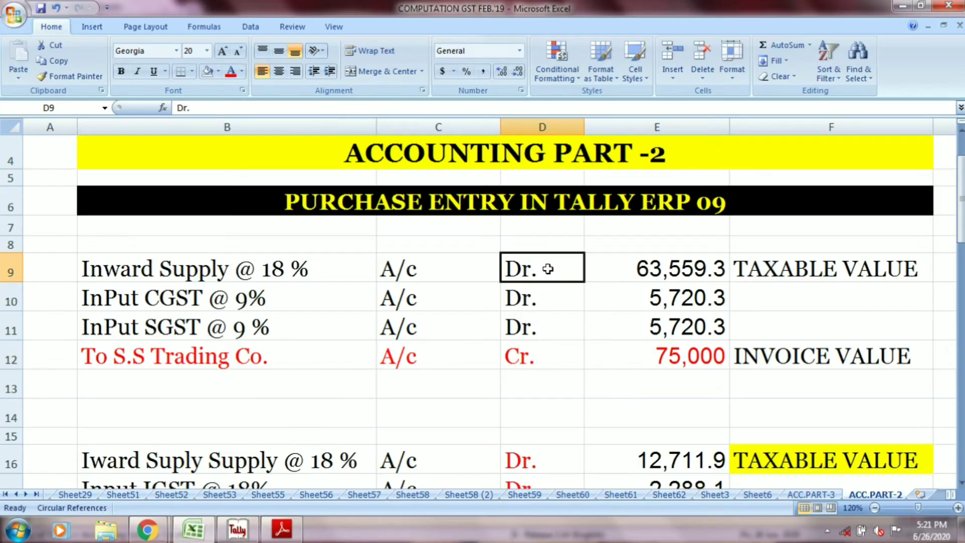
pyautogui.click(685, 286)
pyautogui.click(686, 261)
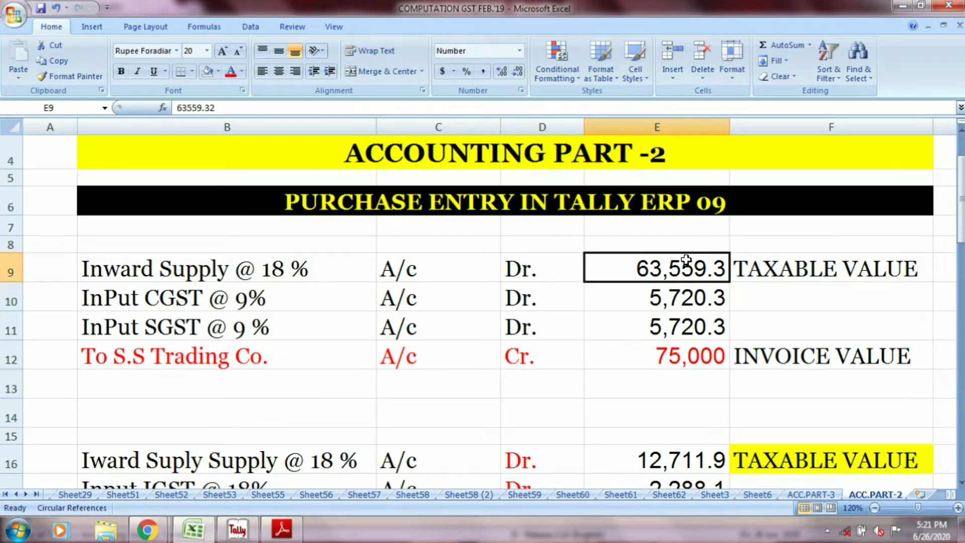
pyautogui.hotkey('alt', 'Tab')
pyautogui.write('6')
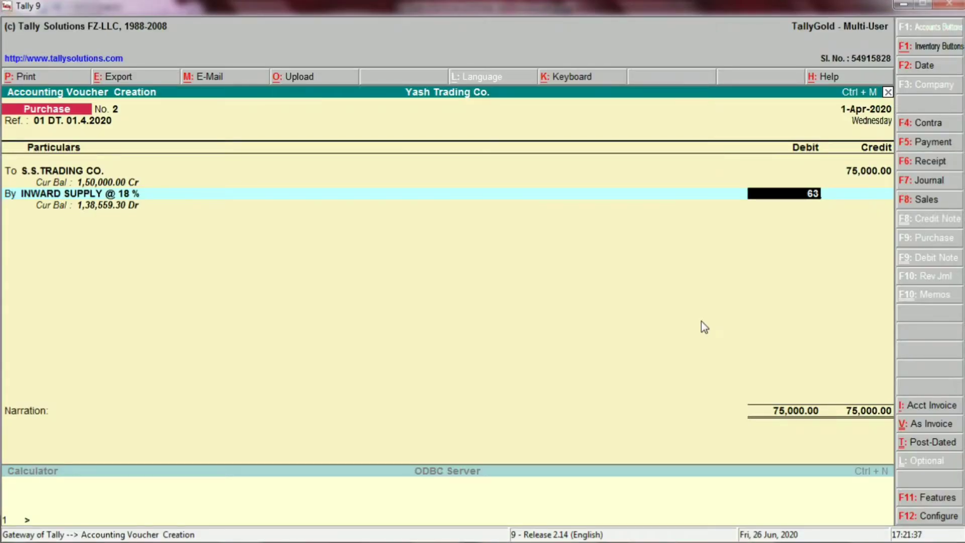
pyautogui.hotkey('alt', 'Tab')
pyautogui.hotkey('alt', 'Tab')
pyautogui.write('559')
pyautogui.hotkey('alt', 'Tab')
pyautogui.hotkey('alt', 'Tab')
pyautogui.write('.30')
pyautogui.press('Return')
pyautogui.press('Return')
# Step: Choose INPUT CGST @ 9% as the next debit ledger in the purchase voucher
pyautogui.write('IN')
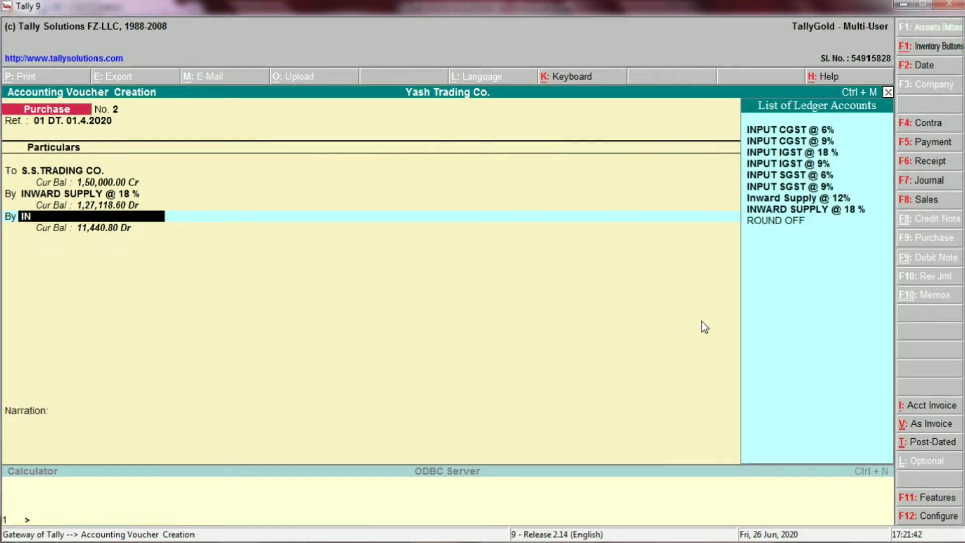
pyautogui.write('PUT')
pyautogui.press('Up')
pyautogui.press('Up')
pyautogui.press('Up')
pyautogui.press('Up')
pyautogui.press('Up')
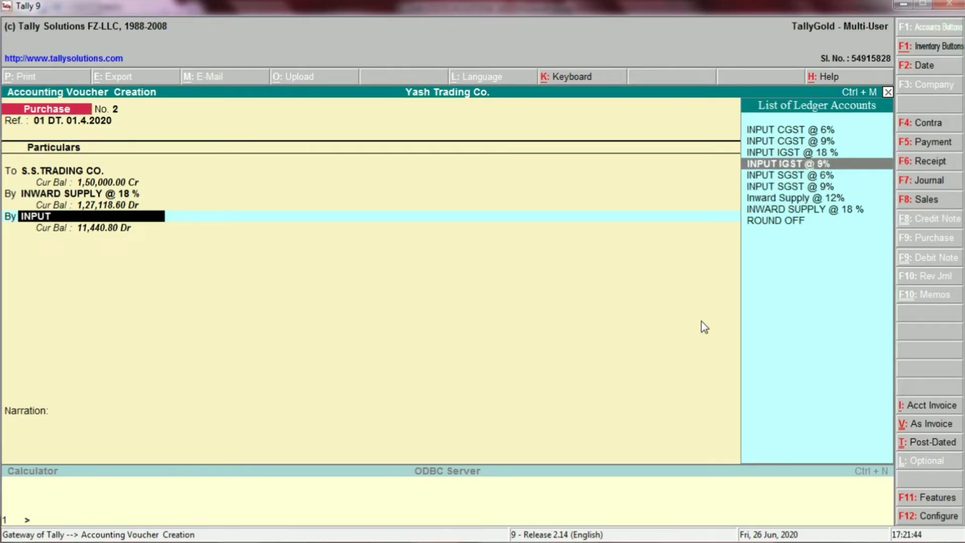
pyautogui.press('Return')
# Step: Check the CGST entry in row 10 of the Excel sheet, and debit INPUT CGST @ 9% with 5720.30 in Tally
pyautogui.hotkey('alt', 'Tab')
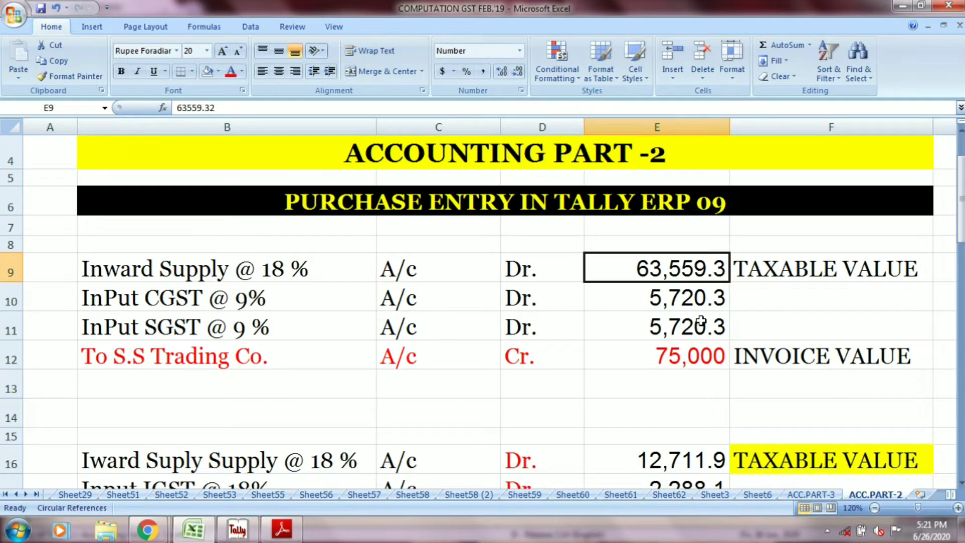
pyautogui.click(333, 304)
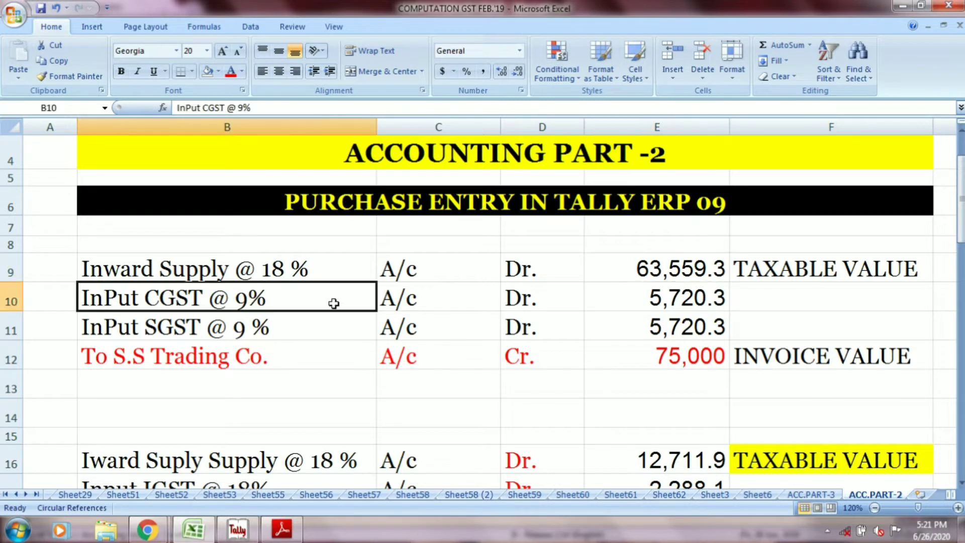
pyautogui.click(395, 301)
pyautogui.click(506, 300)
pyautogui.click(654, 294)
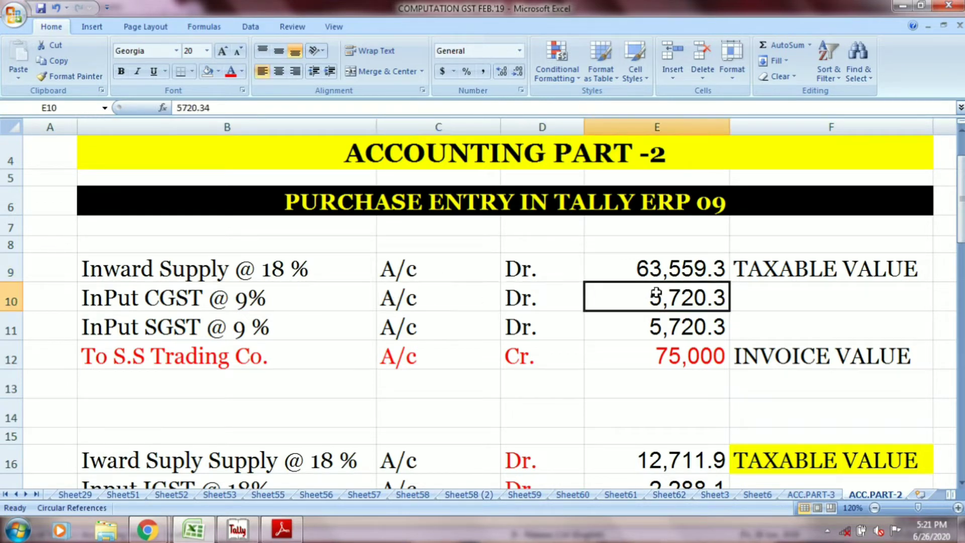
pyautogui.hotkey('alt', 'Tab')
pyautogui.write('5,720.')
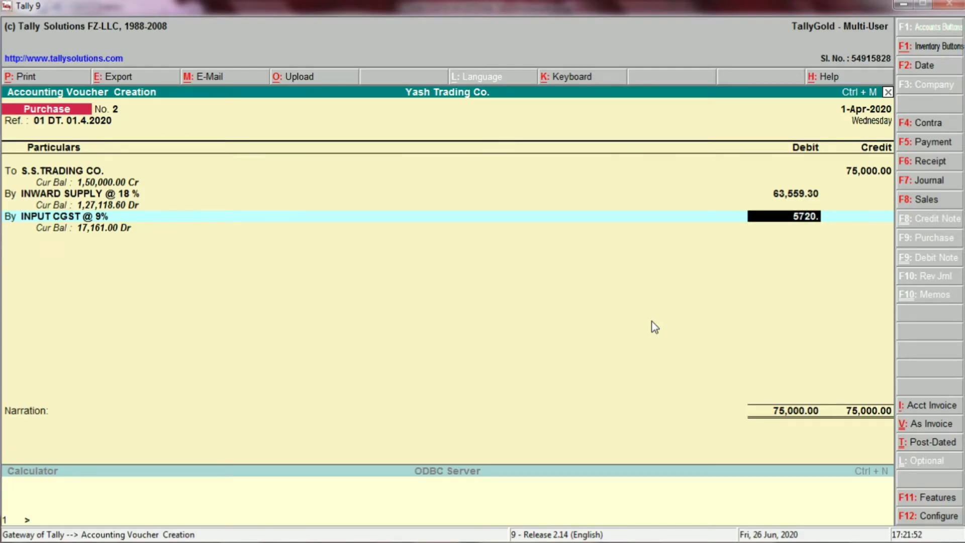
pyautogui.write('30')
pyautogui.press('Return')
pyautogui.press('Return')
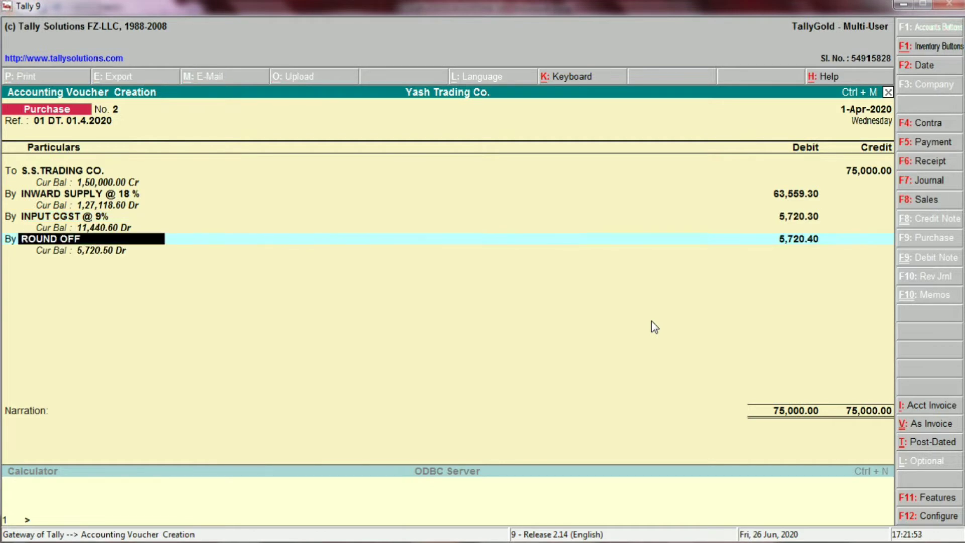
# Step: Check the SGST entry in row 11 of the Excel sheet, and choose INPUT SGST @ 9% as the third debit ledger in Tally
pyautogui.write('INPUT')
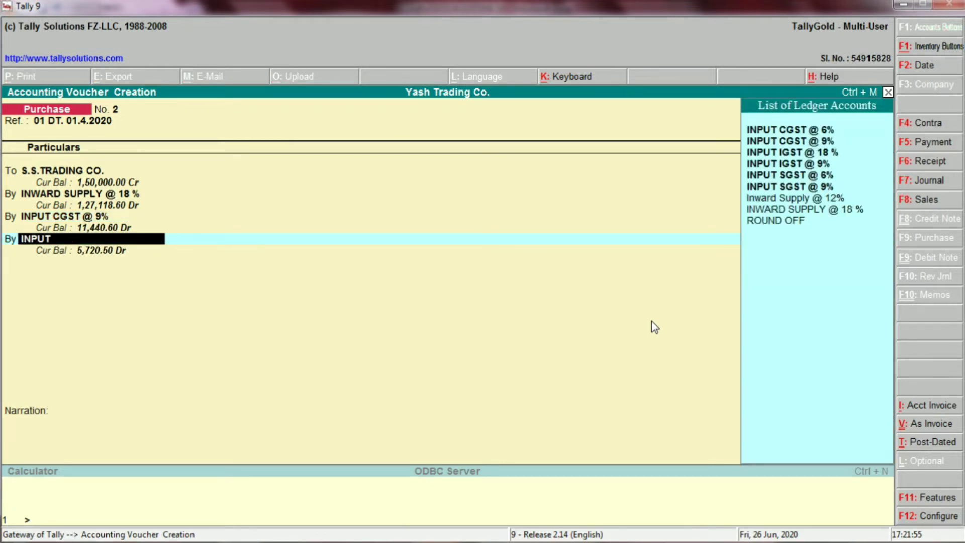
pyautogui.hotkey('alt', 'Tab')
pyautogui.click(239, 331)
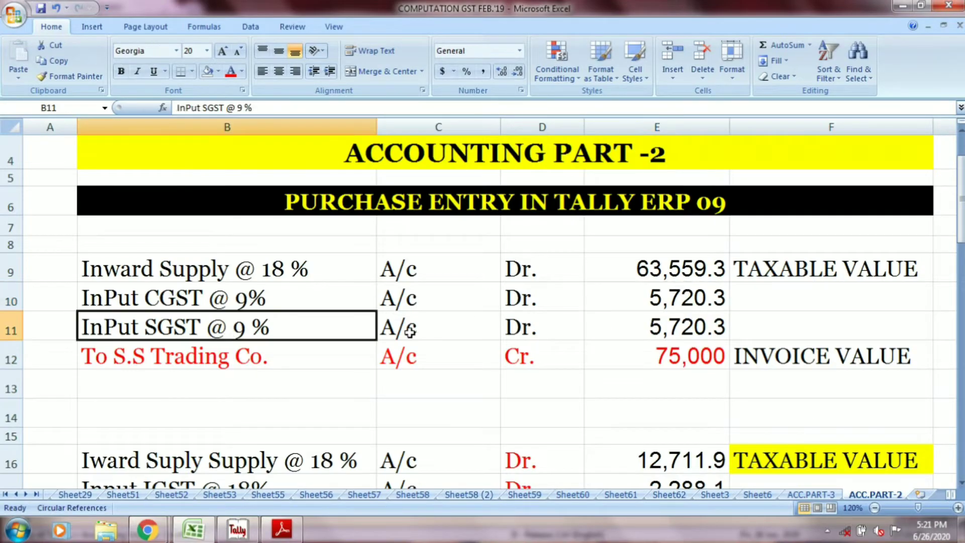
pyautogui.click(494, 317)
pyautogui.click(512, 323)
pyautogui.click(661, 331)
pyautogui.hotkey('alt', 'Tab')
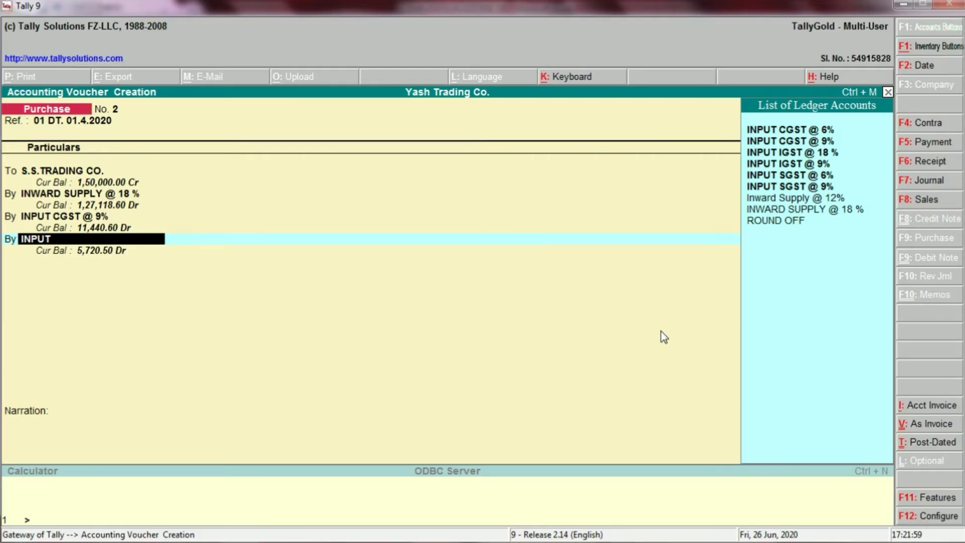
pyautogui.press('Down')
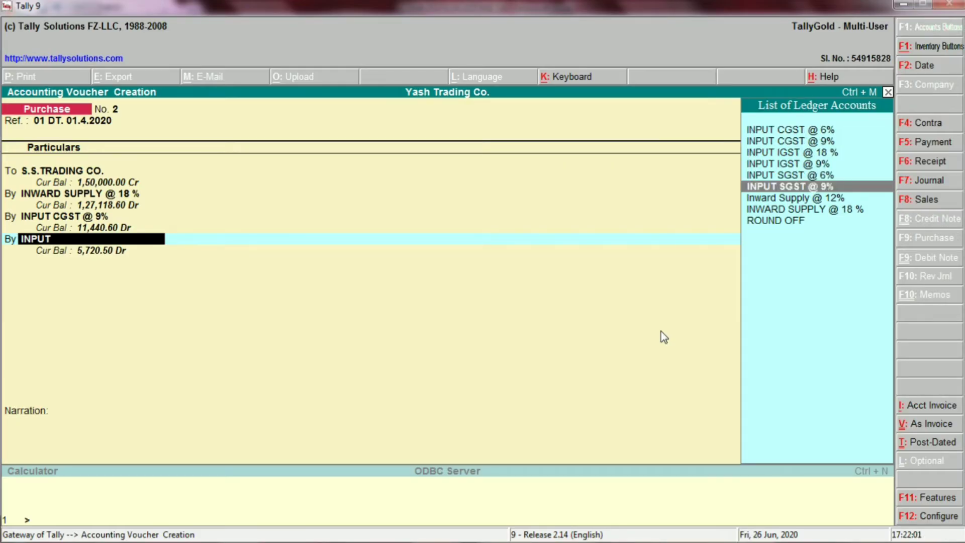
pyautogui.press('Return')
# Step: Debit INPUT SGST @ 9% with 5720.30 and balance the voucher with 0.10 to ROUND OFF
pyautogui.write('5,720')
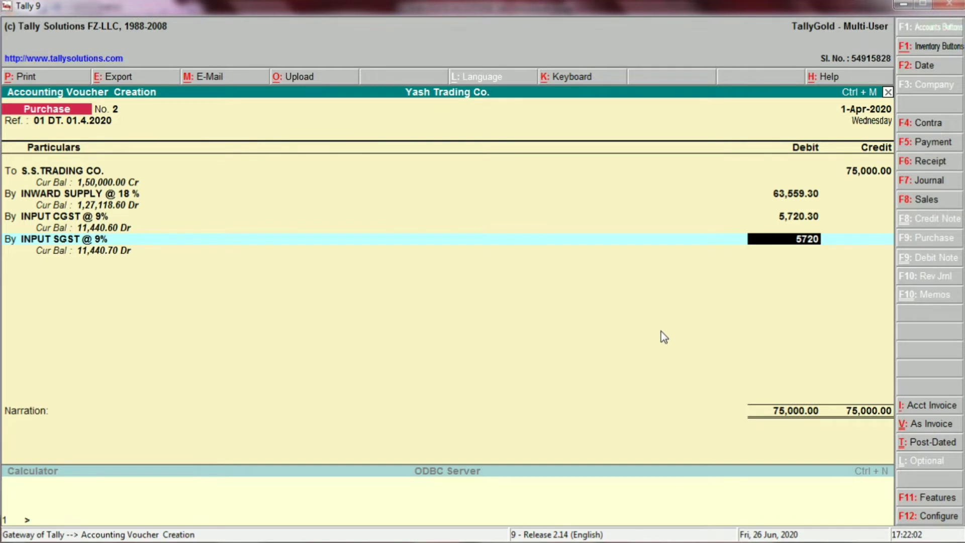
pyautogui.write('.30')
pyautogui.press('Return')
pyautogui.press('Return')
pyautogui.press('Return')
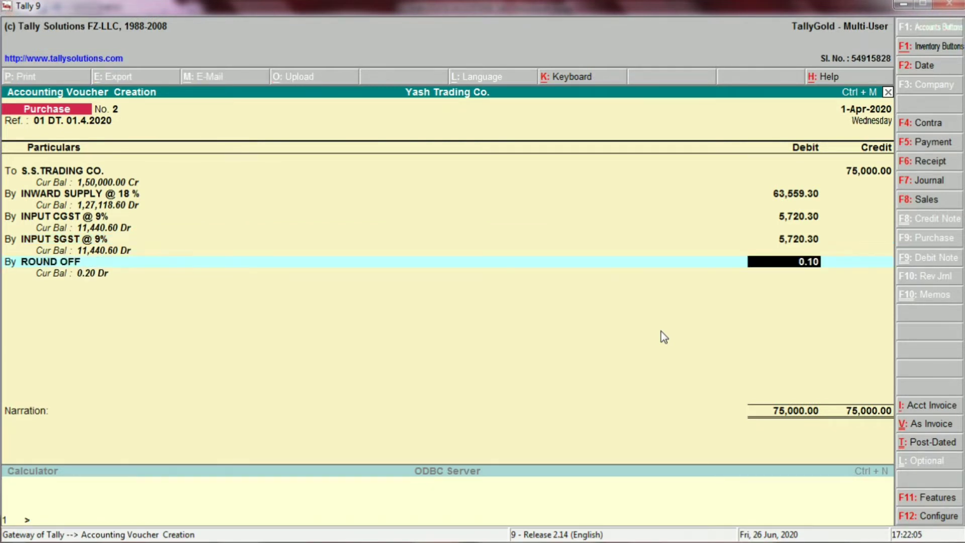
pyautogui.press('Return')
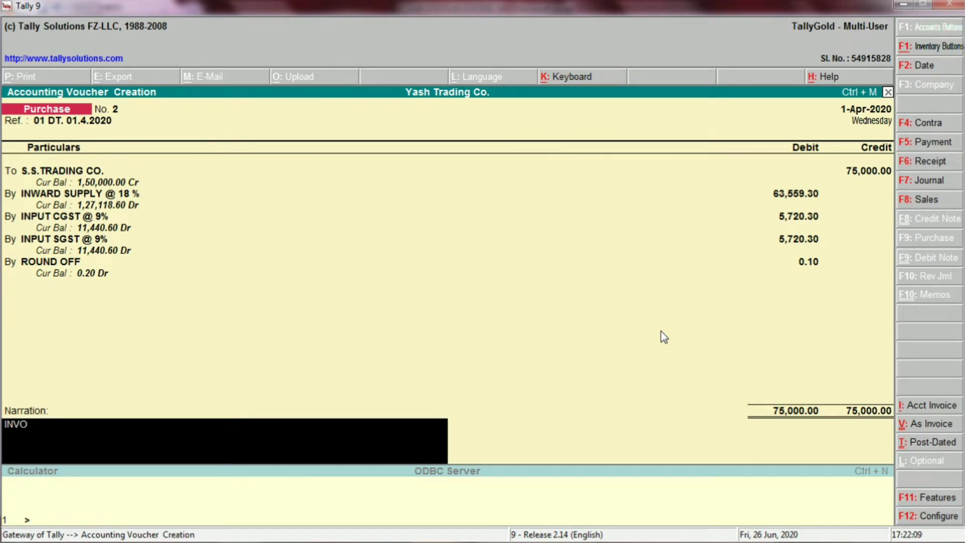
# Step: Enter "INVOICE NO. 01 DATE 01.04.2020" as the purchase voucher's narration
pyautogui.write('INVOICE')
pyautogui.write(' NO')
pyautogui.write('. 01 DTAE')
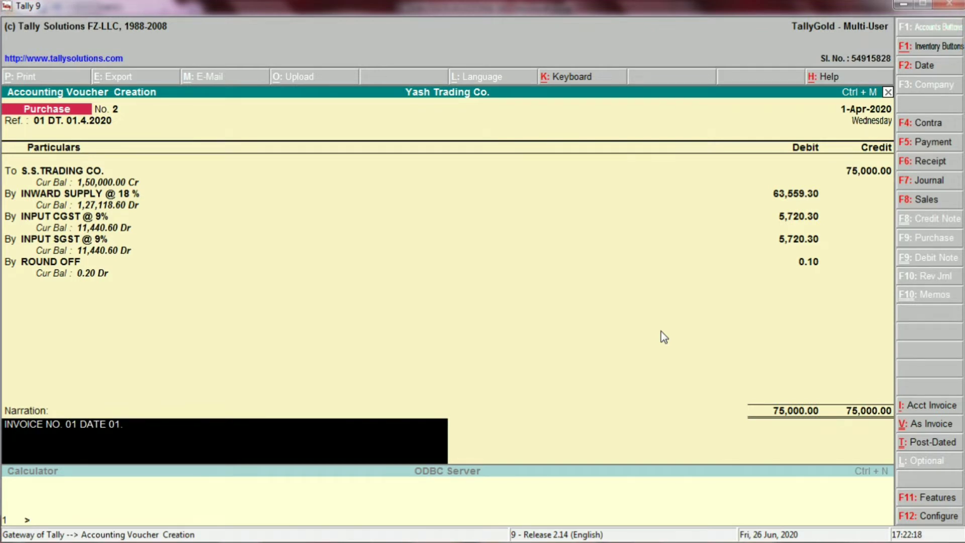
pyautogui.write('2020')
pyautogui.press('Return')
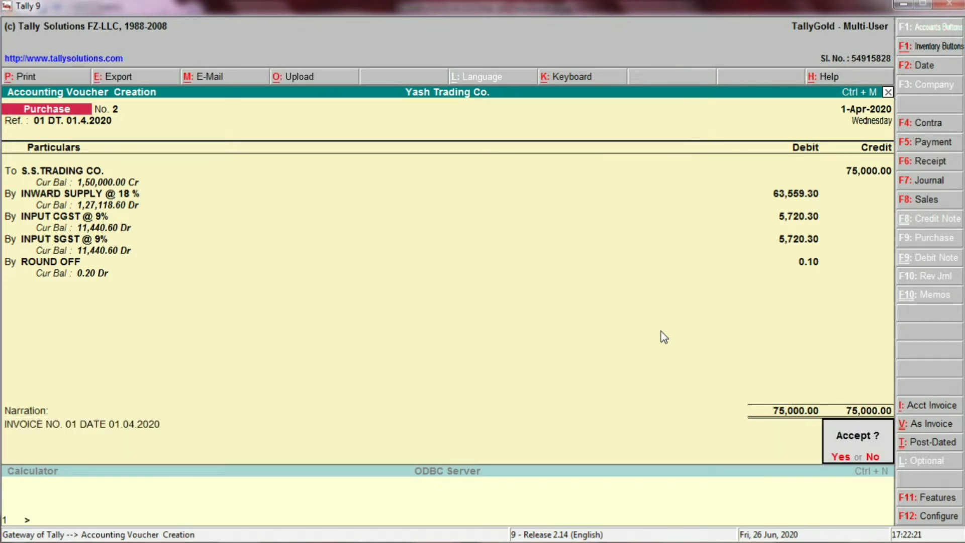
# Step: Return to the voucher without accepting it, and open the S.S.TRADING CO. ledger for alteration from its credit line
pyautogui.press('n')
pyautogui.press('Return')
pyautogui.press('Return')
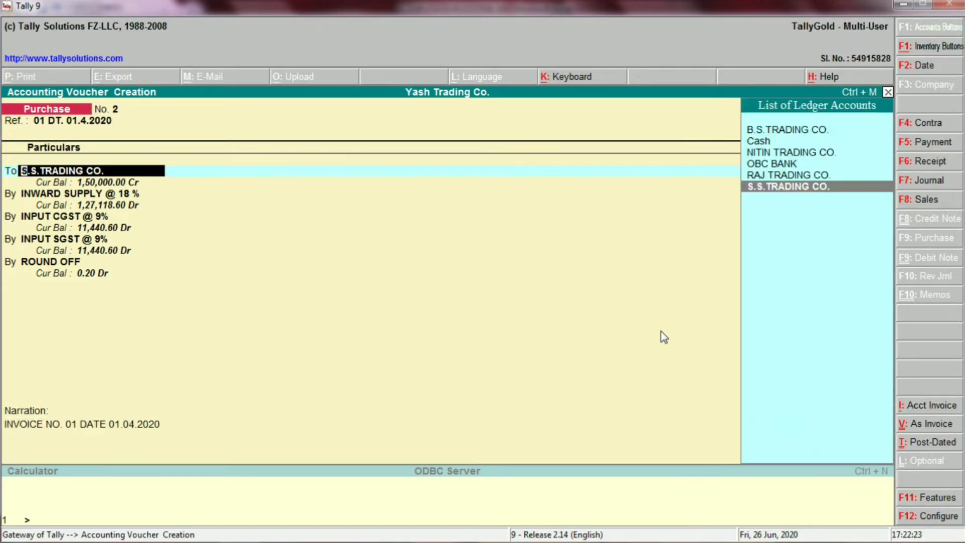
pyautogui.hotkey('ctrl', 'Return')
pyautogui.press('Return')
pyautogui.press('Return')
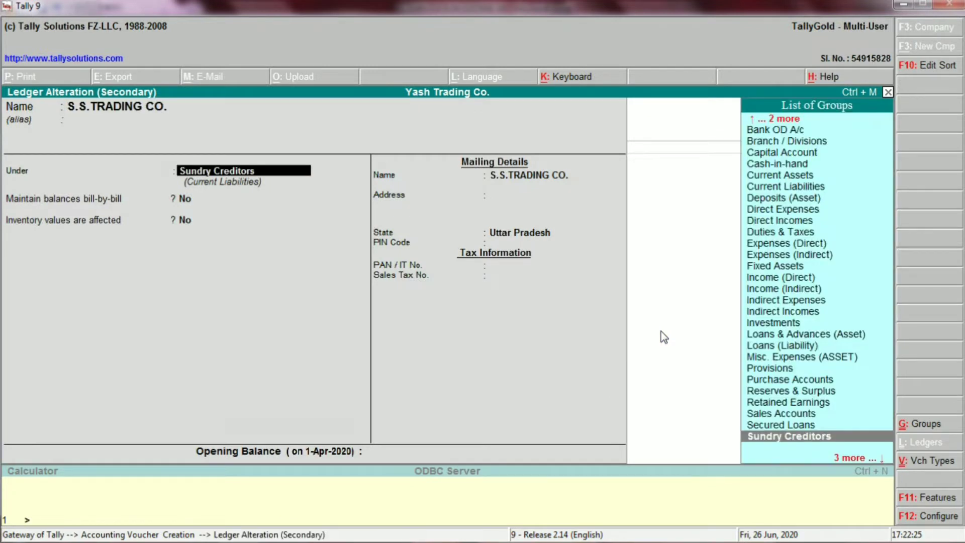
# Step: Review the S.S.TRADING CO. ledger's group, balance settings, mailing details and tax information, then return to the voucher
pyautogui.press('Return')
pyautogui.press('Return')
pyautogui.press('Return')
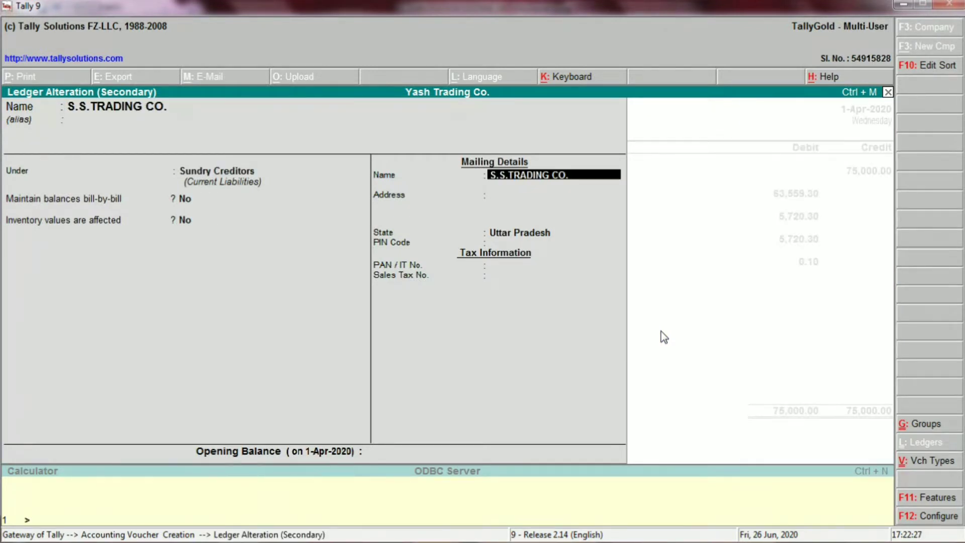
pyautogui.press('Return')
pyautogui.press('Return')
pyautogui.press('Return')
pyautogui.press('Return')
pyautogui.press('Return')
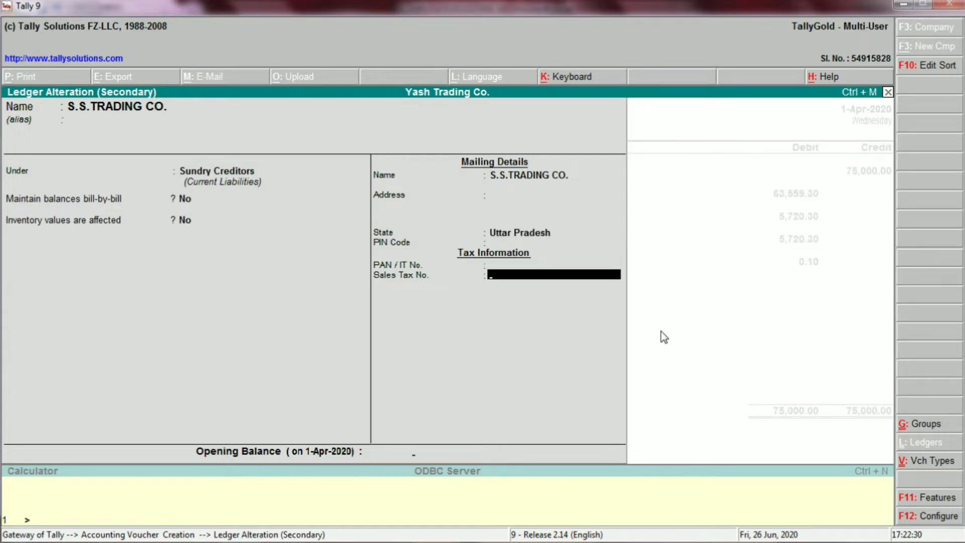
pyautogui.press('Return')
pyautogui.press('Return')
# Step: Open the INWARD SUPPLY @ 18 % ledger from the voucher, and review its group and inventory setting
pyautogui.press('Return')
pyautogui.press('Return')
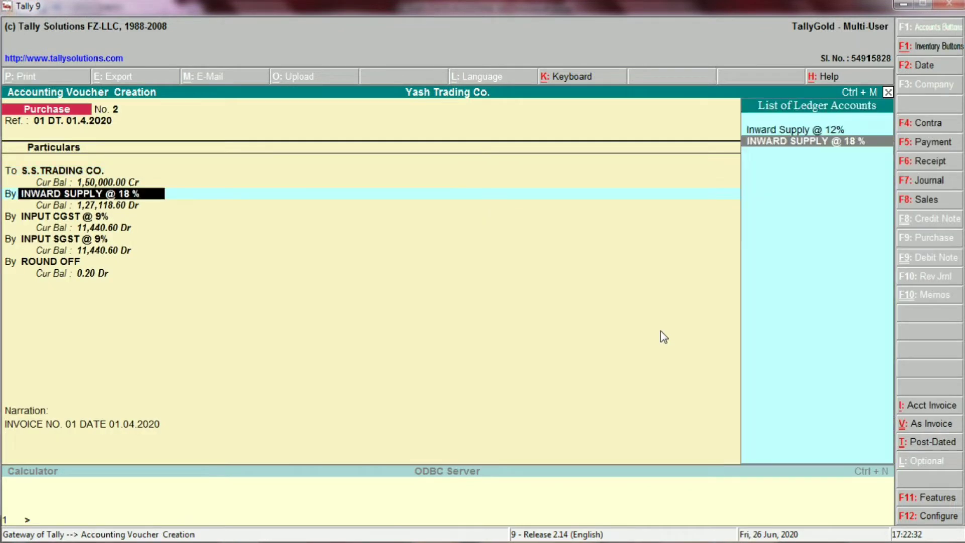
pyautogui.hotkey('ctrl', 'Return')
pyautogui.press('Return')
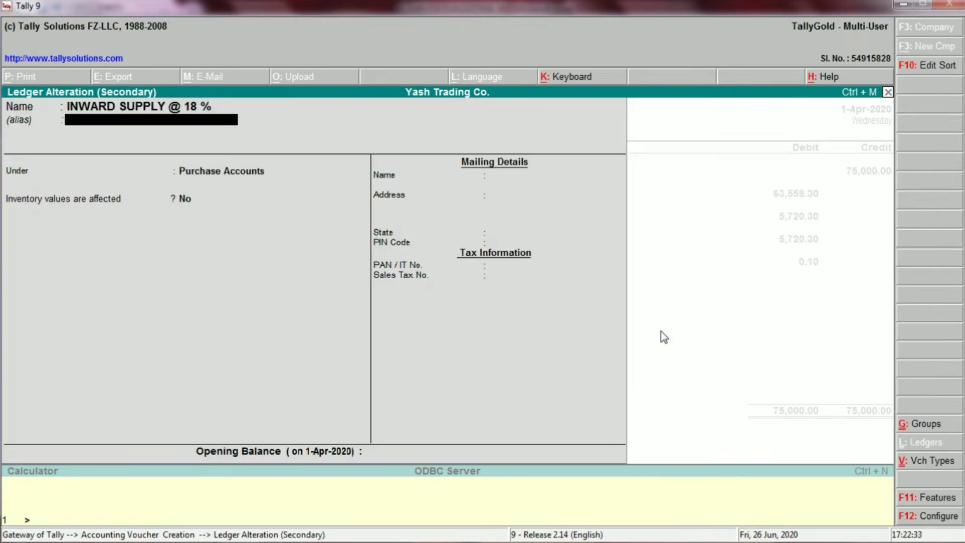
pyautogui.press('Return')
pyautogui.press('Return')
pyautogui.press('Return')
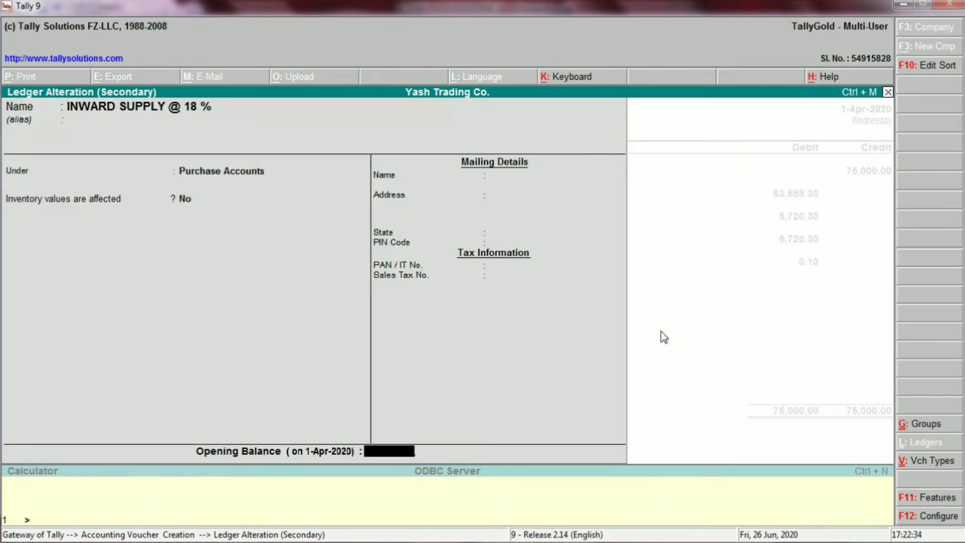
pyautogui.press('Return')
pyautogui.press('Return')
# Step: Open the INPUT CGST @ 9% ledger from the voucher, and review its group, duty type and calculation percentage
pyautogui.press('Return')
pyautogui.press('Return')
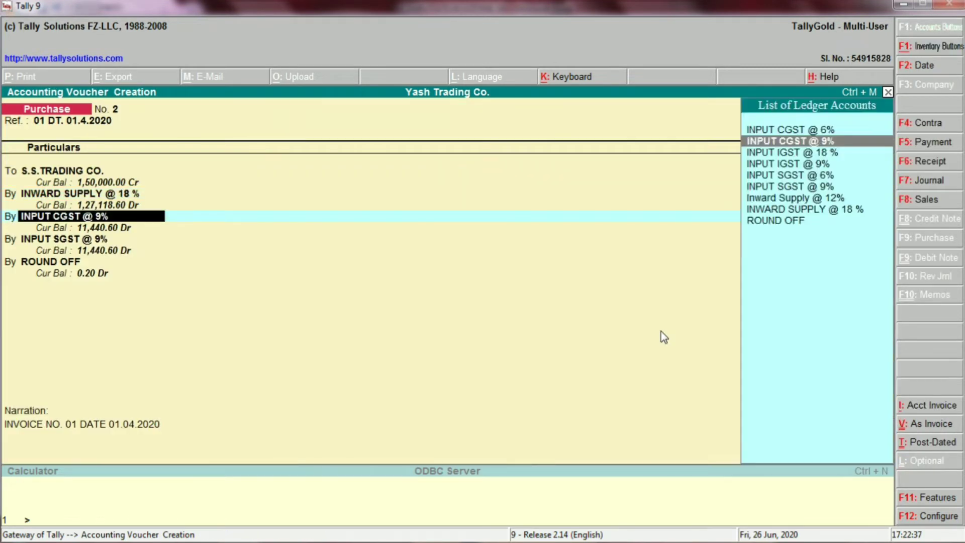
pyautogui.hotkey('ctrl', 'Return')
pyautogui.press('Return')
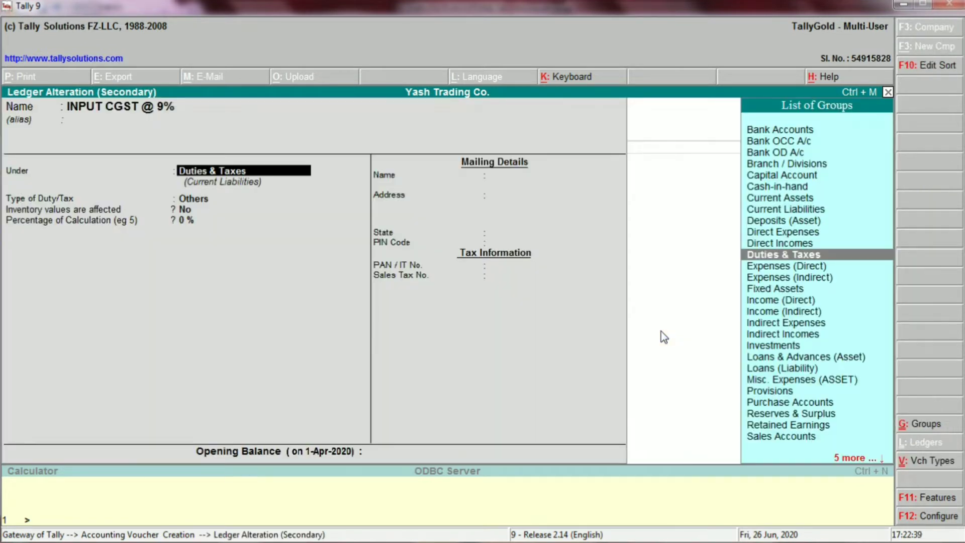
pyautogui.press('Return')
pyautogui.press('Return')
pyautogui.press('Return')
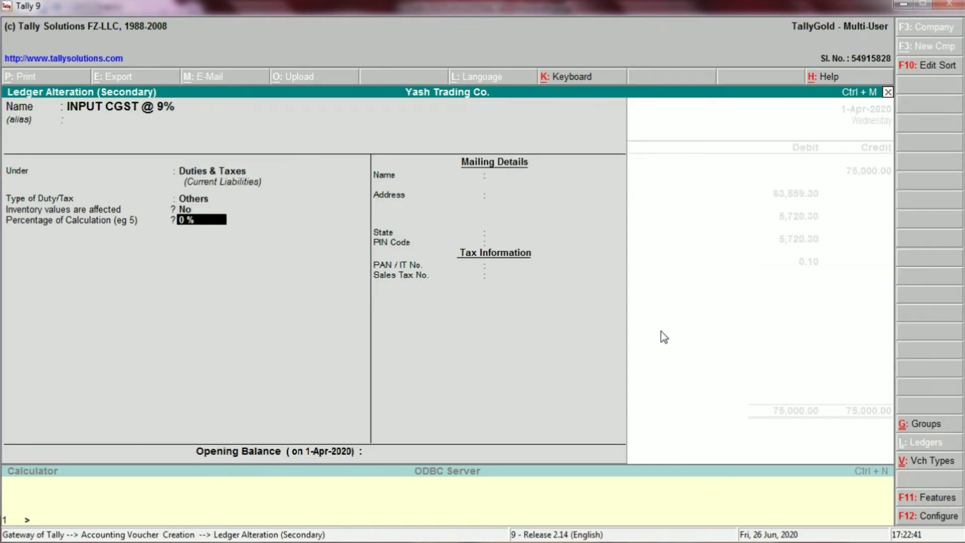
pyautogui.press('Return')
pyautogui.press('Return')
# Step: Open the INPUT SGST @ 9% ledger from the voucher, and review its group, duty type and calculation percentage
pyautogui.press('Return')
pyautogui.press('Return')
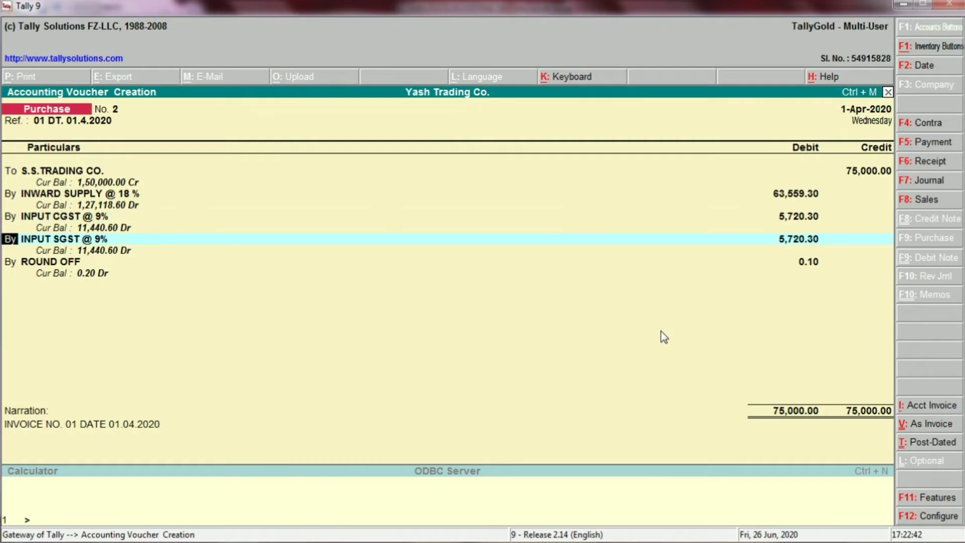
pyautogui.press('Return')
pyautogui.hotkey('ctrl', 'Return')
pyautogui.press('Return')
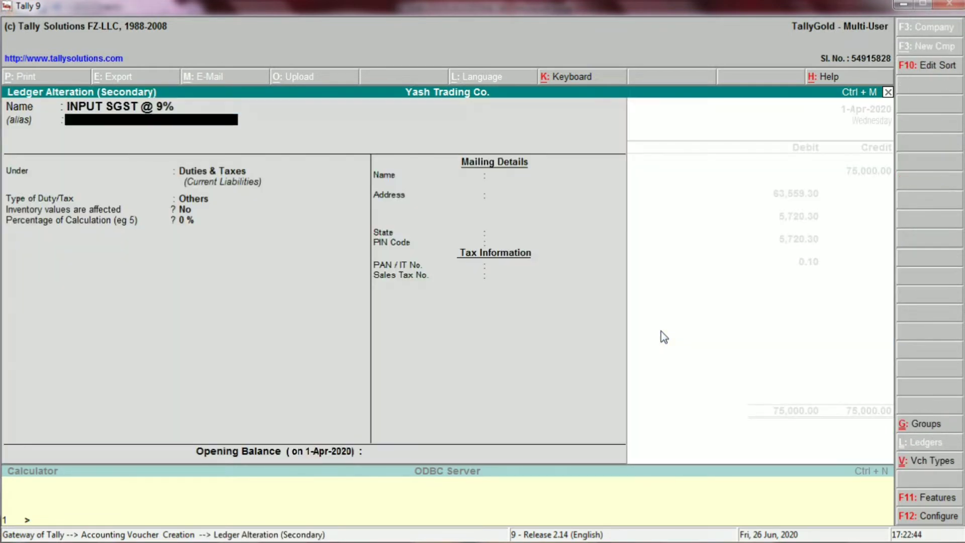
pyautogui.press('Return')
pyautogui.press('Return')
pyautogui.press('Return')
pyautogui.press('Return')
pyautogui.press('Return')
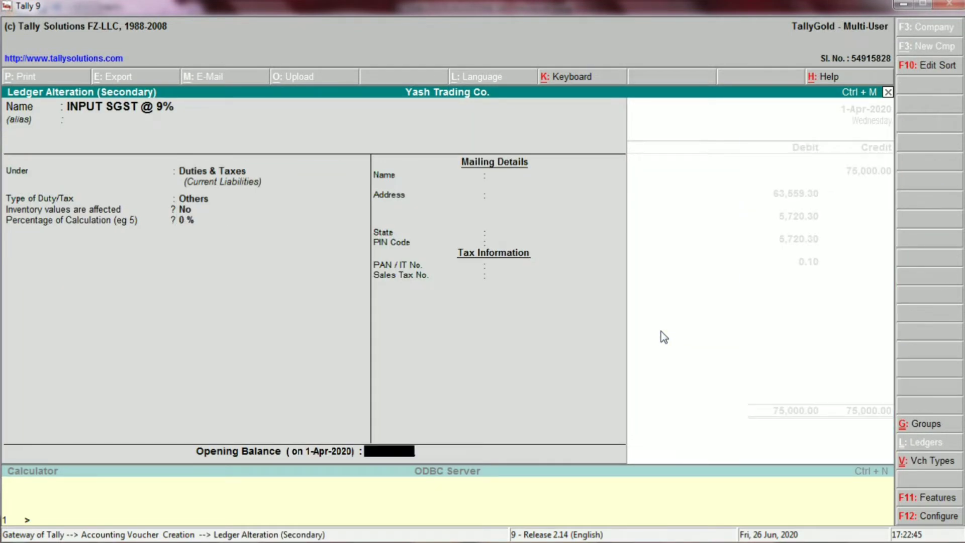
pyautogui.press('Return')
# Step: Open the ROUND OFF ledger from the voucher, and review its group and inventory setting
pyautogui.press('Return')
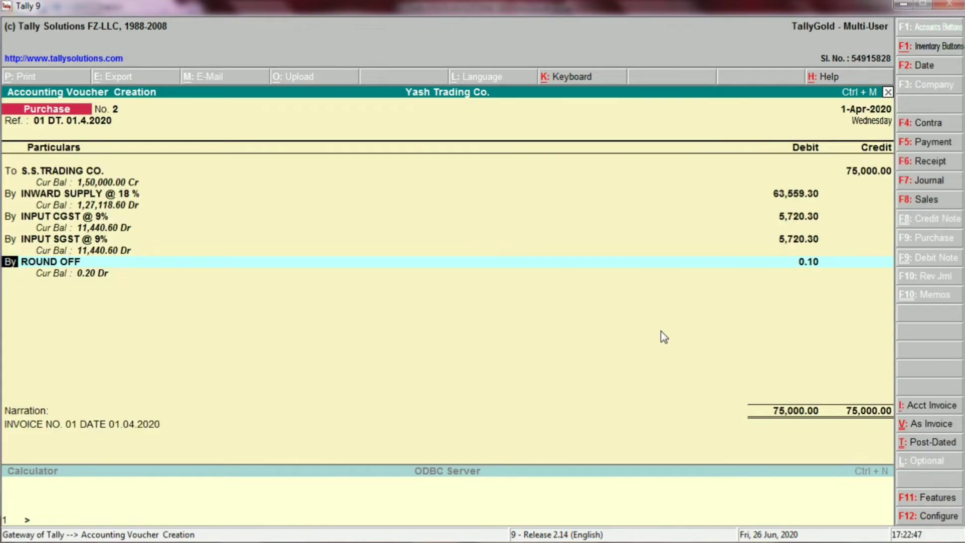
pyautogui.press('Return')
pyautogui.hotkey('ctrl', 'Return')
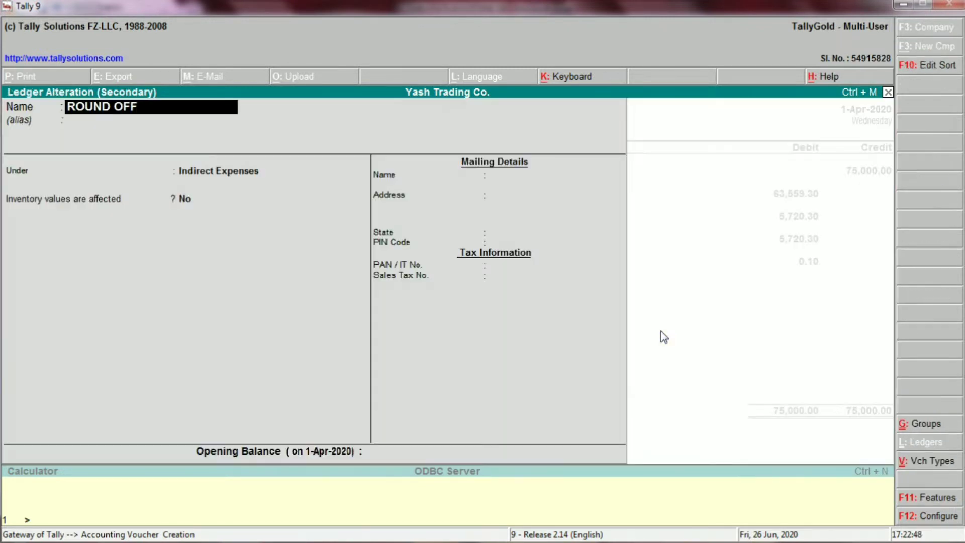
pyautogui.press('Return')
pyautogui.press('Return')
pyautogui.press('Return')
pyautogui.press('Return')
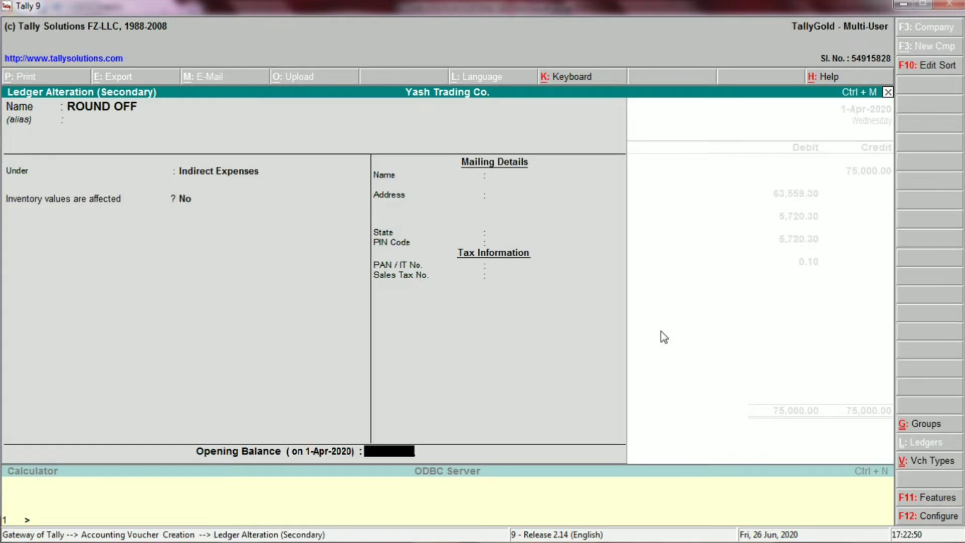
pyautogui.press('Return')
pyautogui.press('Return')
# Step: Keep the narration and accept the S.S.TRADING CO. purchase voucher
pyautogui.press('Return')
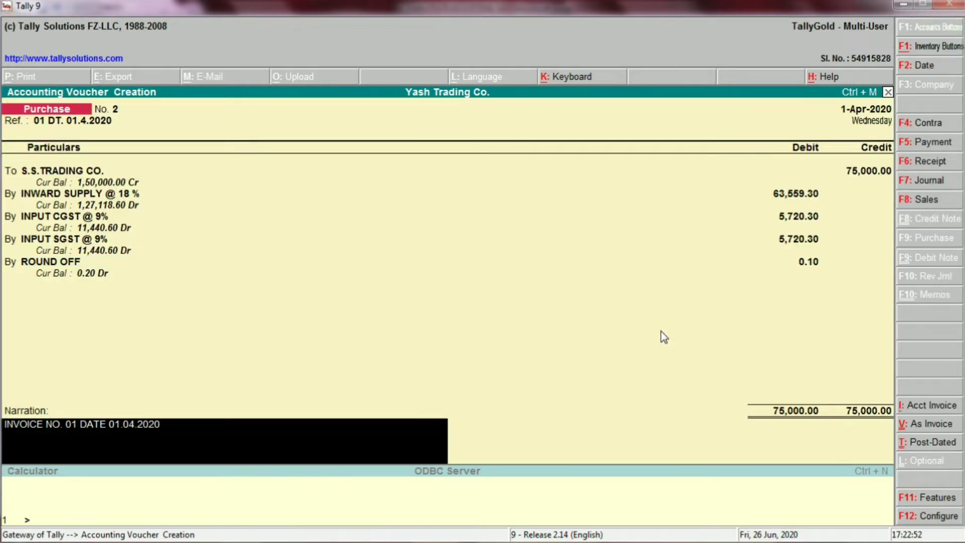
pyautogui.press('Return')
pyautogui.press('Return')
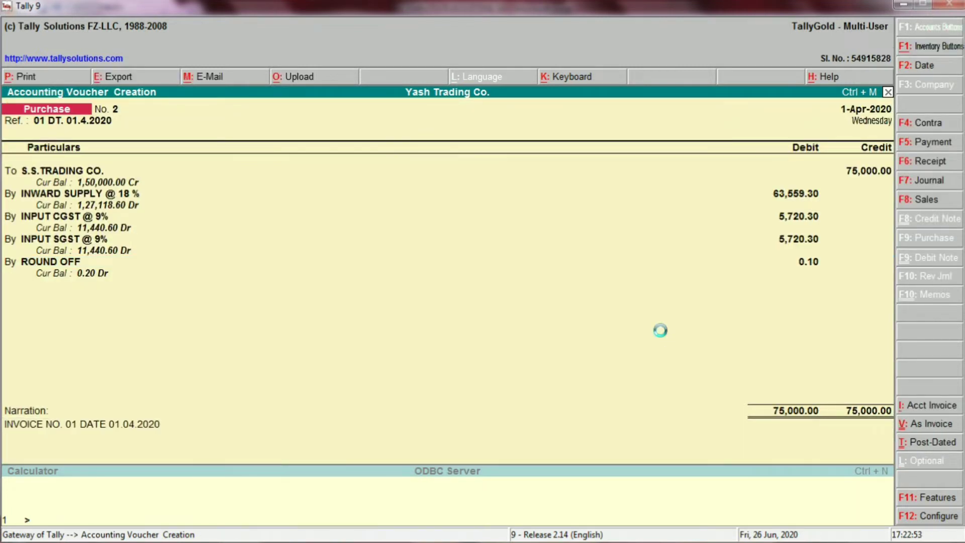
# Step: Switch to the Excel sheet and fill the S.S Trading Co. entry in B9:F12 with yellow
pyautogui.hotkey('alt', 'Tab')
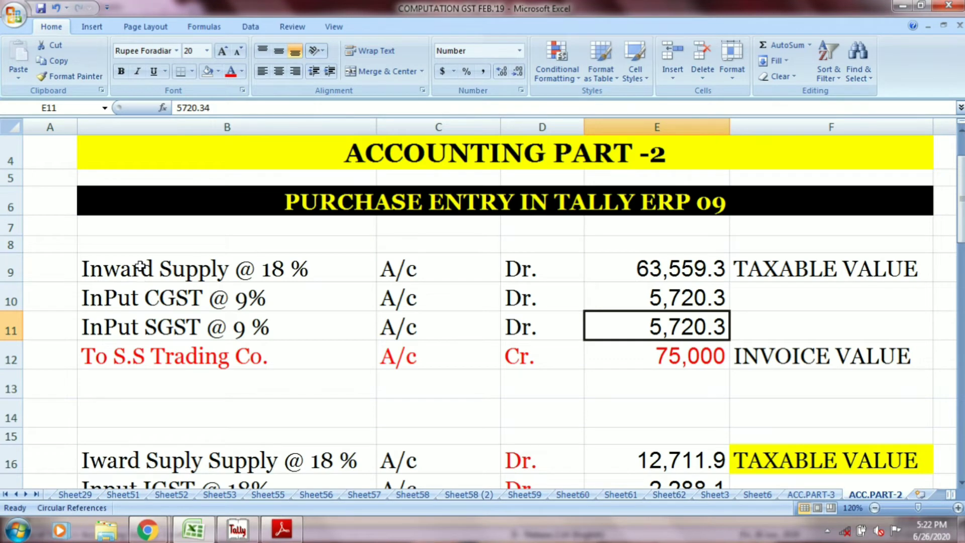
pyautogui.moveTo(137, 274)
pyautogui.mouseDown()
pyautogui.moveTo(384, 304)
pyautogui.moveTo(732, 308)
pyautogui.moveTo(787, 332)
pyautogui.moveTo(790, 354)
pyautogui.mouseUp()
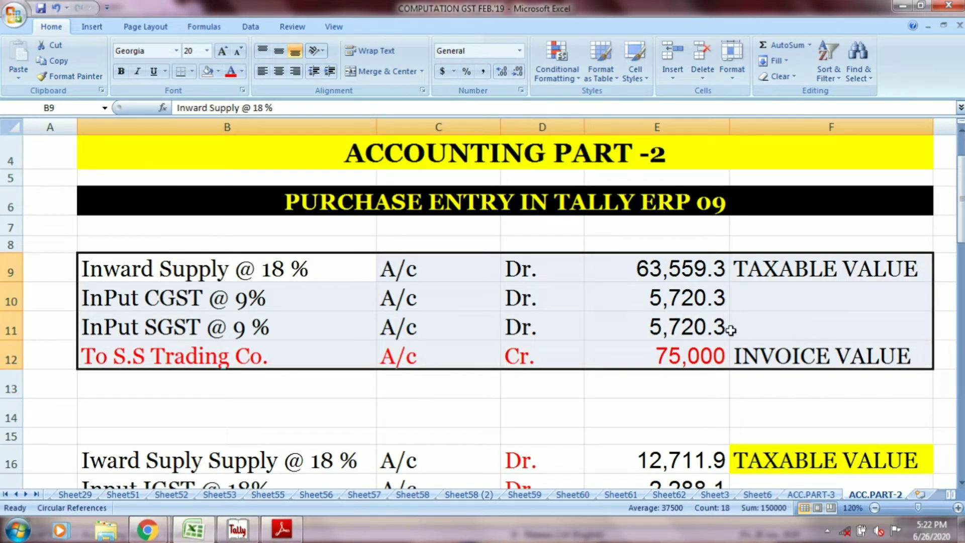
pyautogui.click(218, 72)
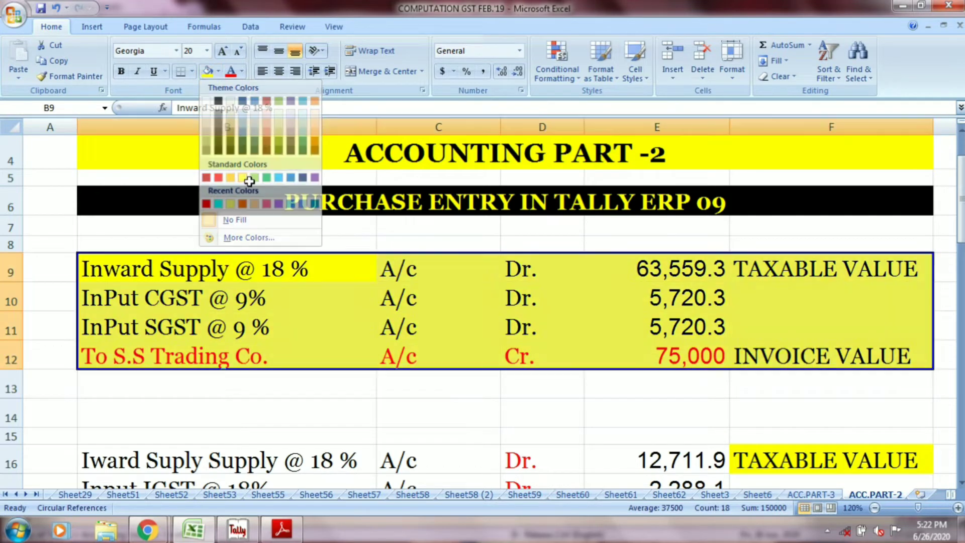
pyautogui.click(243, 178)
# Step: Examine the debit lines of the B.S Trading Co. entry in rows 16 and 17, inward supply and input IGST
pyautogui.moveTo(960, 199); pyautogui.dragTo(961, 242)
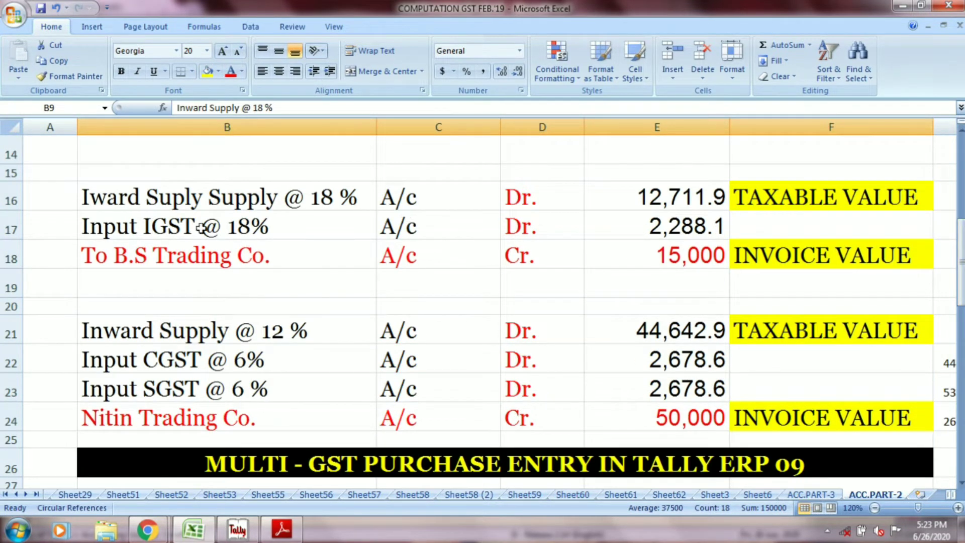
pyautogui.click(183, 206)
pyautogui.click(393, 201)
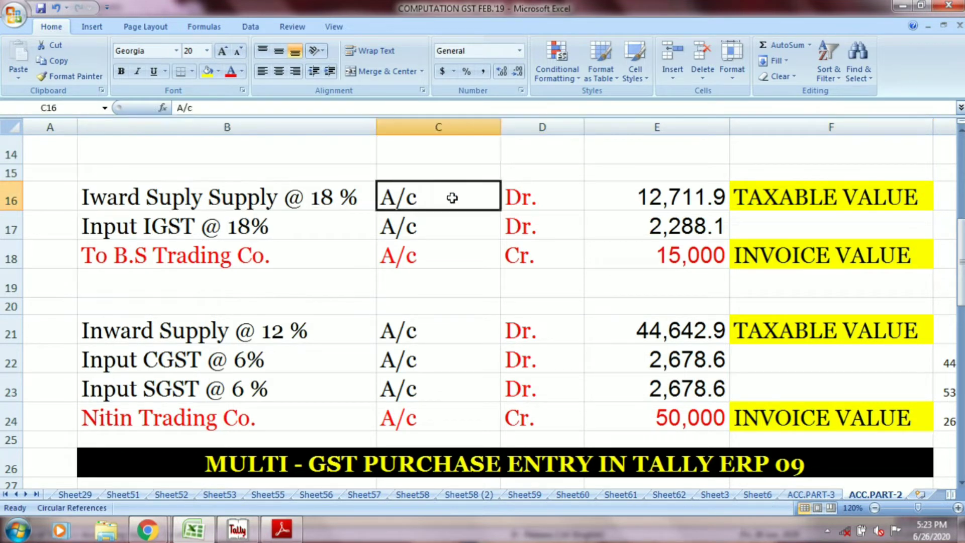
pyautogui.click(516, 196)
pyautogui.click(643, 193)
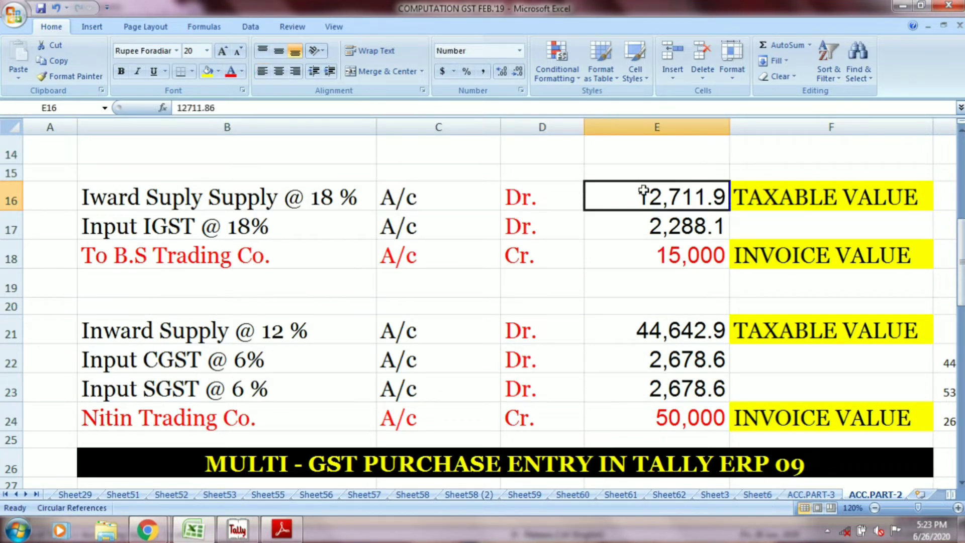
pyautogui.click(779, 199)
pyautogui.click(300, 229)
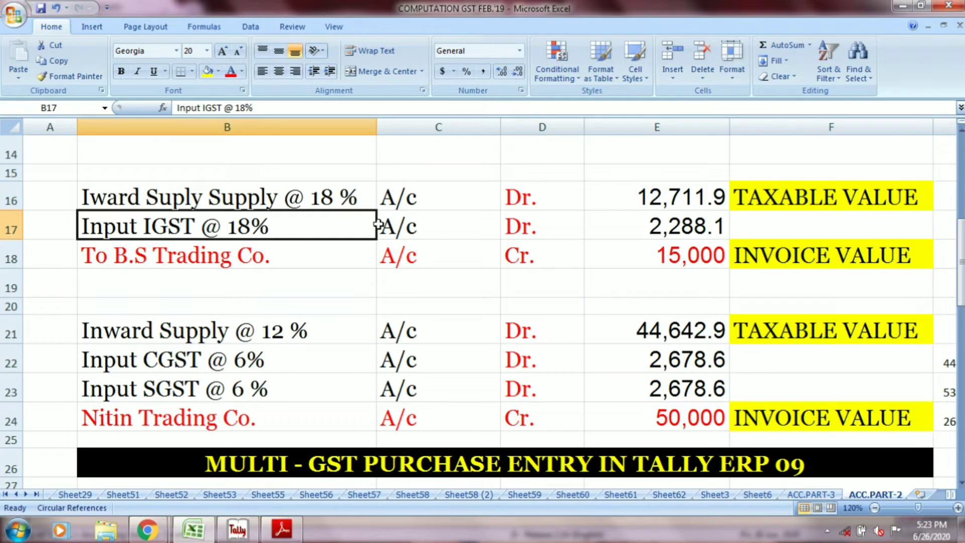
pyautogui.click(402, 225)
pyautogui.click(518, 228)
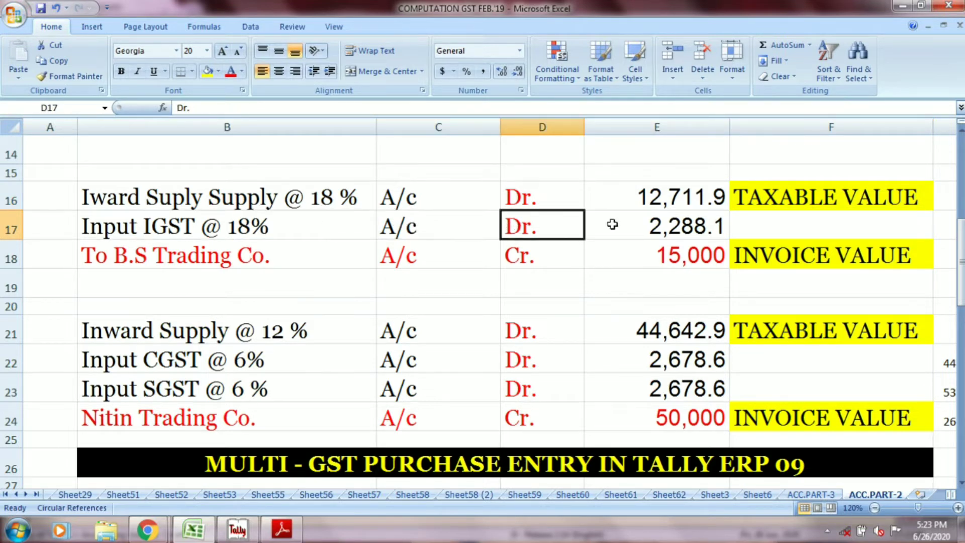
pyautogui.click(637, 222)
# Step: Examine the B.S Trading Co. credit line in row 18 with its amount and invoice value label
pyautogui.click(250, 256)
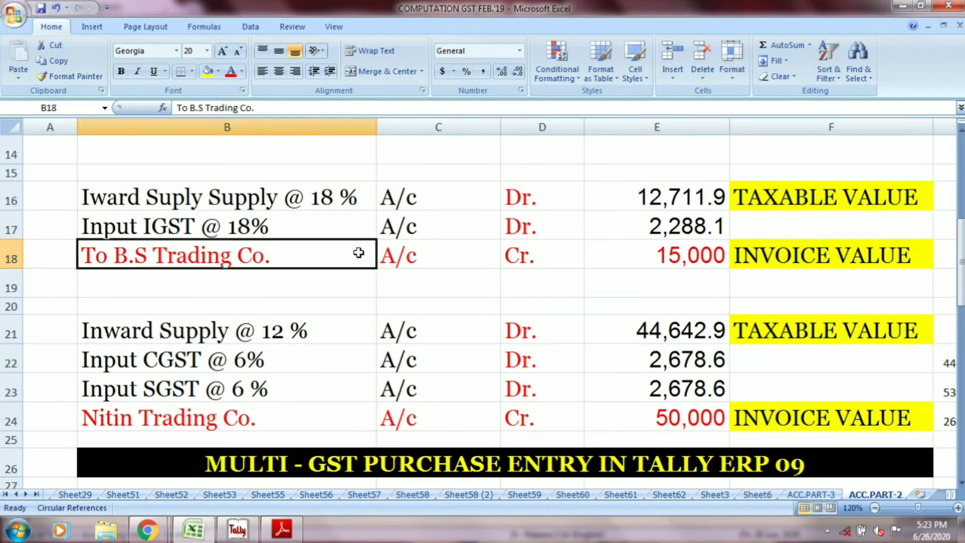
pyautogui.click(407, 253)
pyautogui.click(517, 250)
pyautogui.click(632, 250)
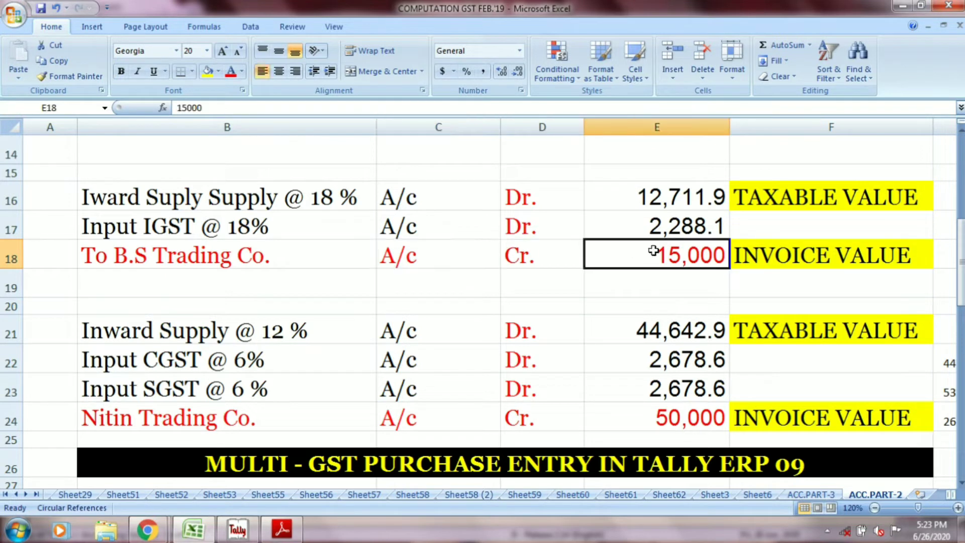
pyautogui.click(764, 255)
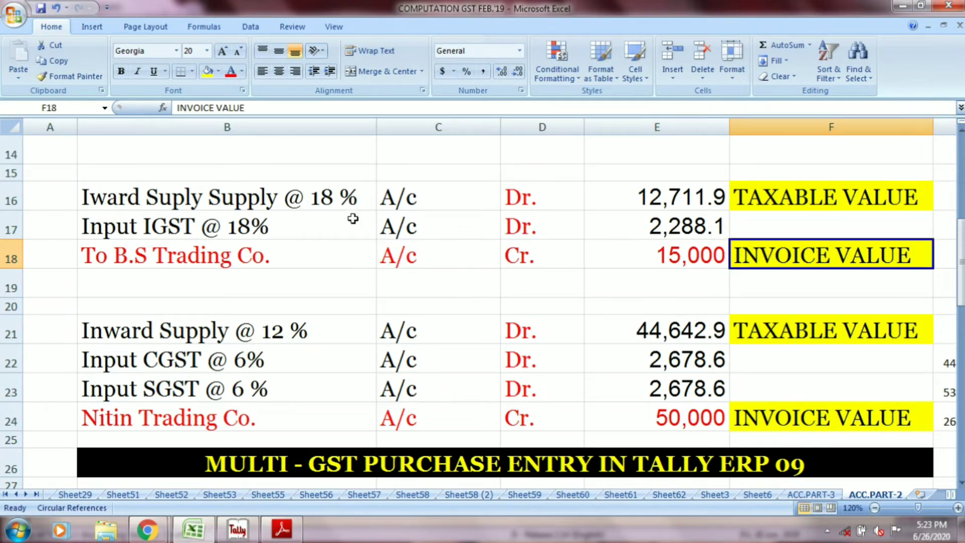
pyautogui.click(319, 200)
pyautogui.click(279, 254)
# Step: Switch to Tally, set the new purchase voucher's date to 2-Apr-2020 and enter the reference 02 DT. 02.04.2020
pyautogui.hotkey('alt', 'Tab')
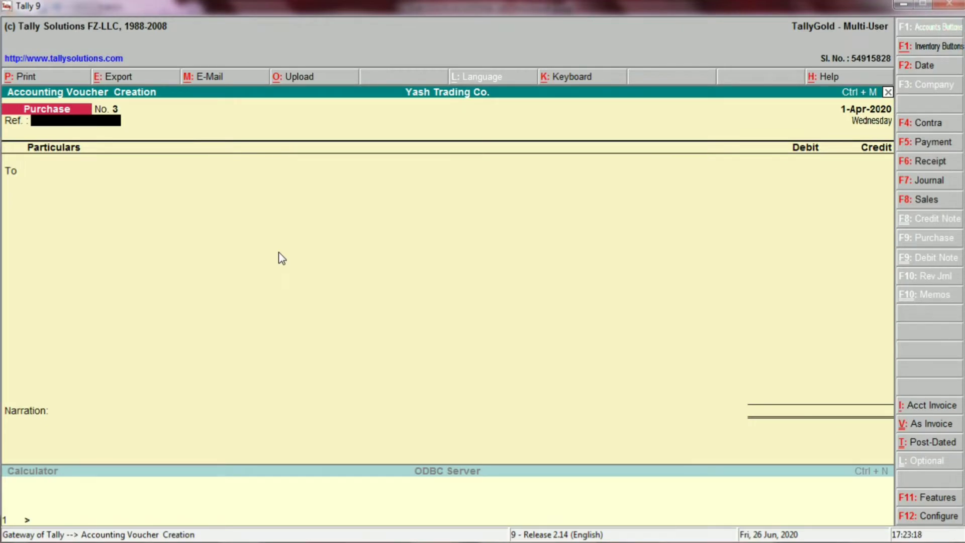
pyautogui.press('F2')
pyautogui.press('Return')
pyautogui.write('02 DT. 0')
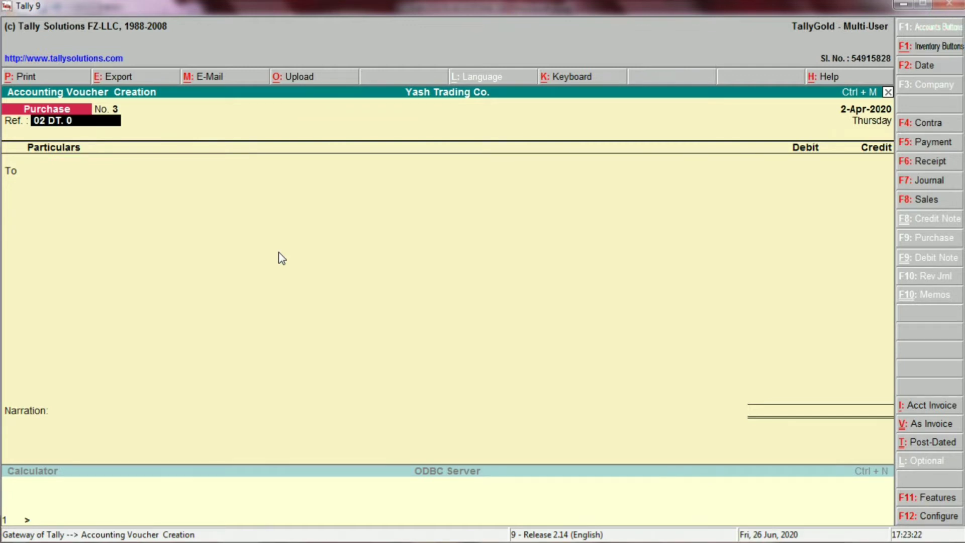
pyautogui.write('2.04.2020')
pyautogui.press('Return')
# Step: Credit B.S.TRADING CO. in the voucher with the 15,000 invoice value from the Excel entry
pyautogui.hotkey('alt', 'Tab')
pyautogui.hotkey('alt', 'Tab')
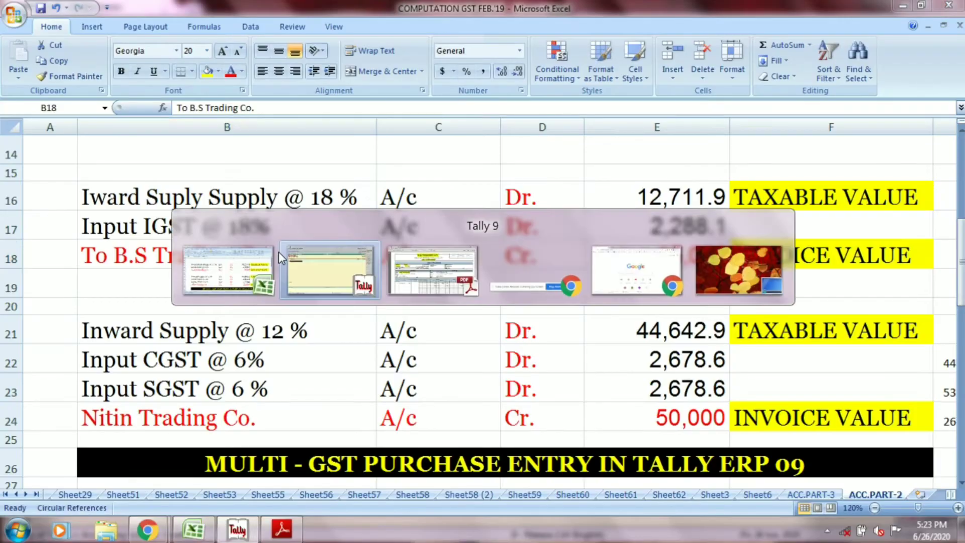
pyautogui.write('BS')
pyautogui.press('Return')
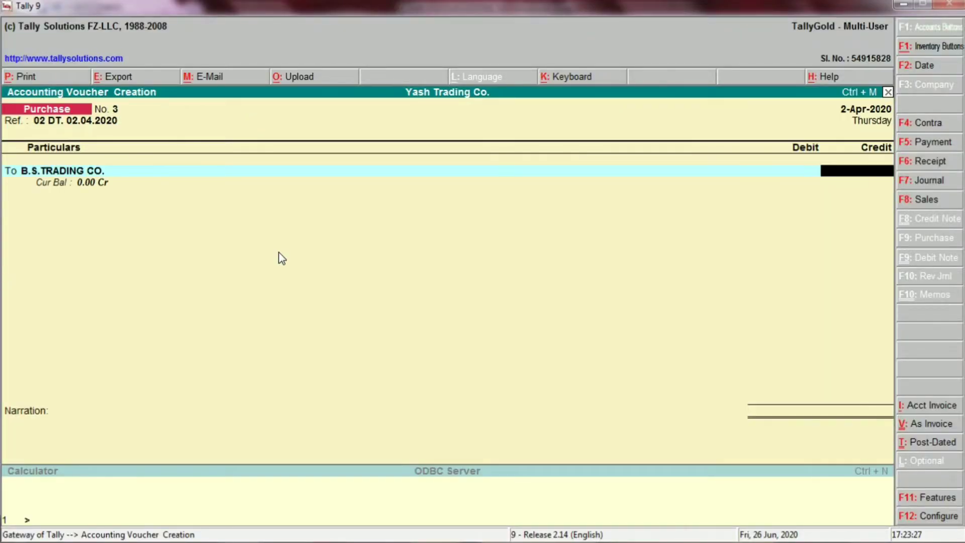
pyautogui.hotkey('alt', 'Tab')
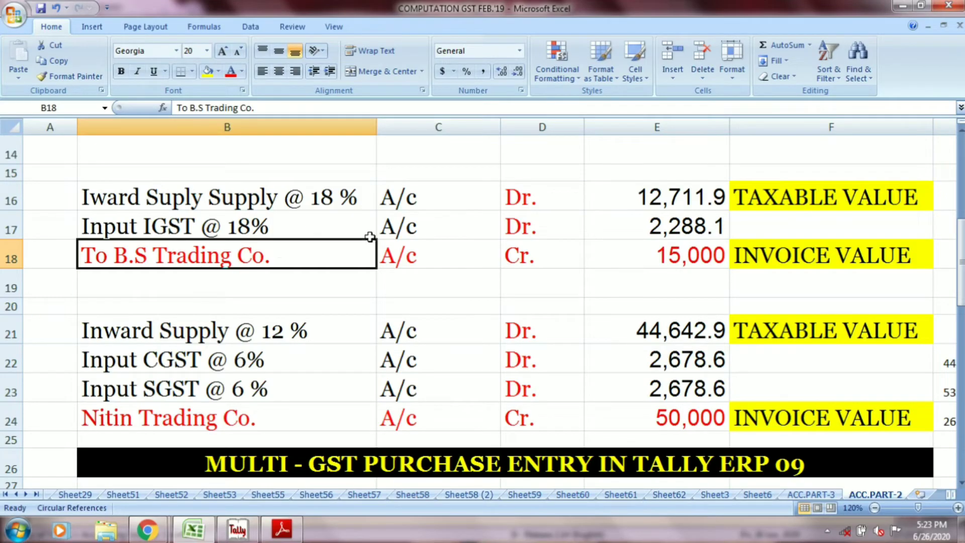
pyautogui.click(393, 246)
pyautogui.click(519, 254)
pyautogui.click(661, 263)
pyautogui.hotkey('alt', 'Tab')
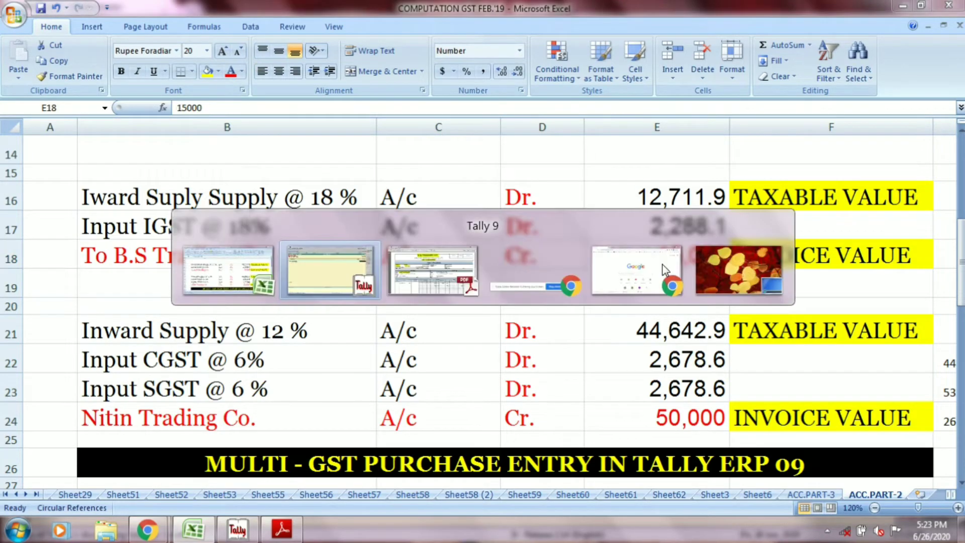
pyautogui.write('15,000')
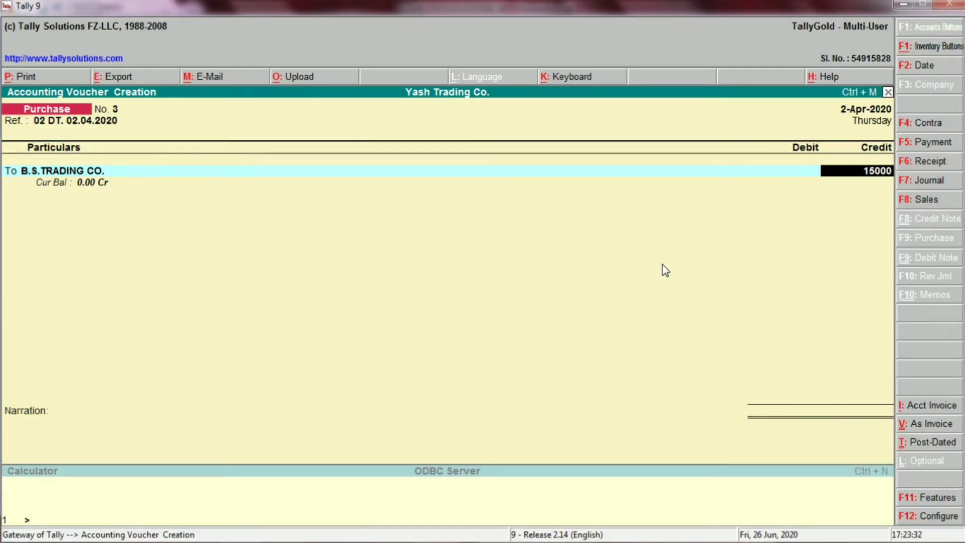
pyautogui.press('Return')
# Step: Add INWARD SUPPLY @ 18 % as the voucher's first debit ledger
pyautogui.write('IN')
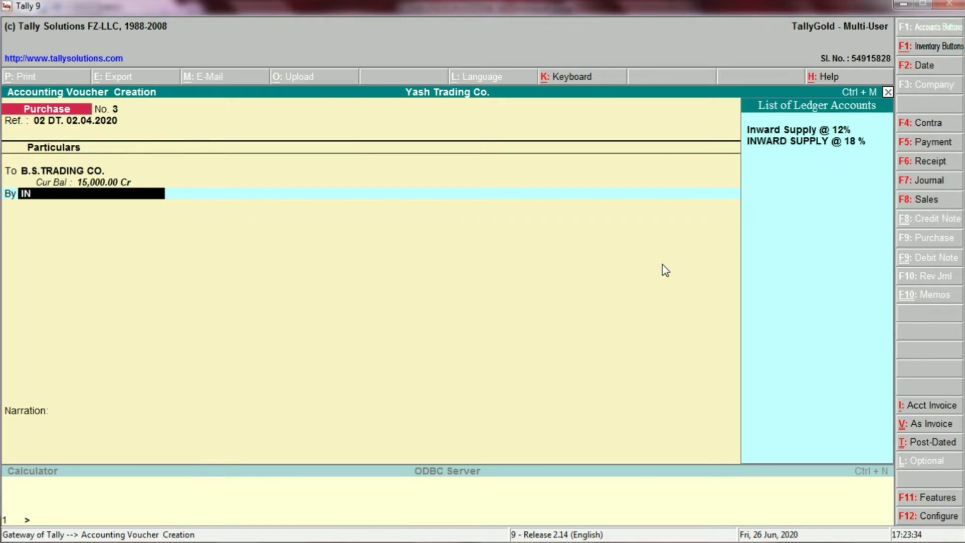
pyautogui.press('Down')
pyautogui.press('Return')
# Step: Check the taxable value in Excel cell E16, and set the INWARD SUPPLY @ 18 % debit amount to 12711.90
pyautogui.hotkey('alt', 'Tab')
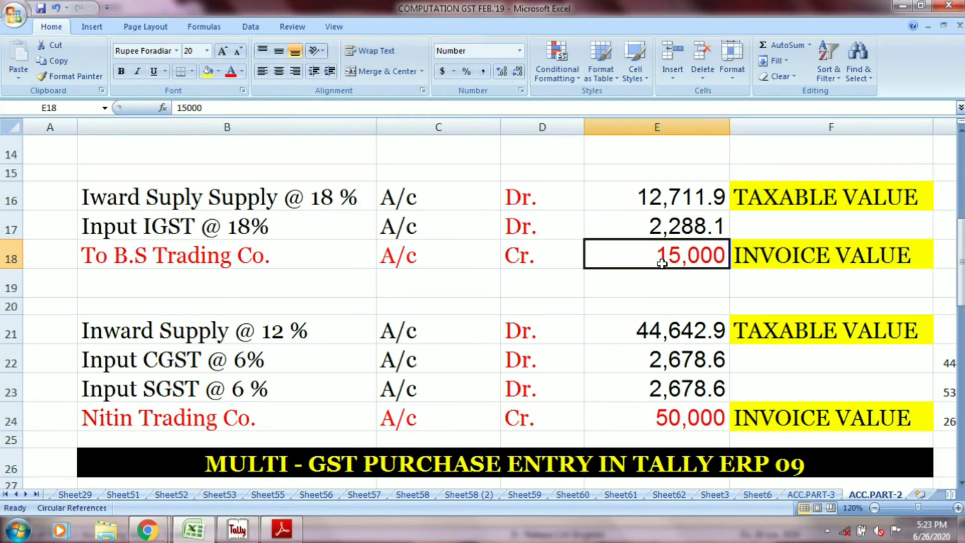
pyautogui.click(319, 195)
pyautogui.click(423, 191)
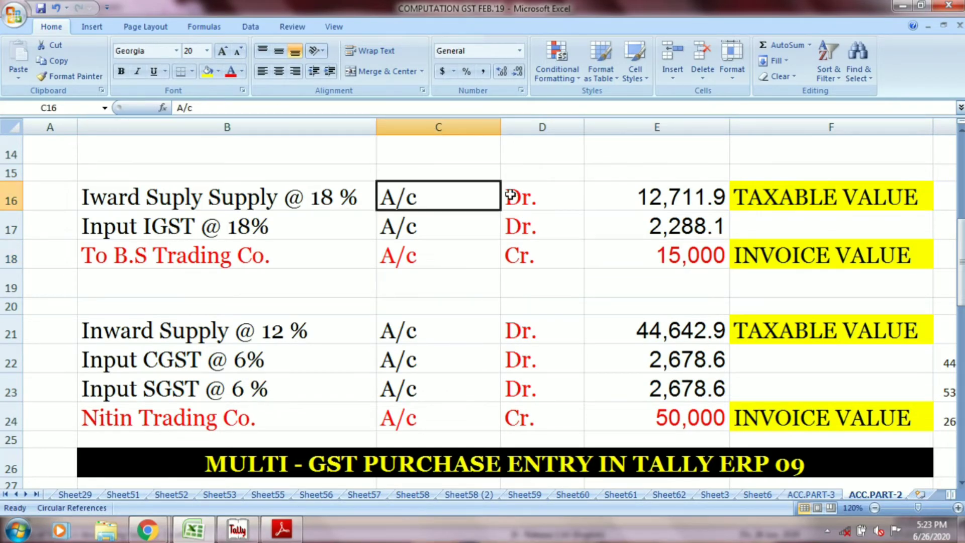
pyautogui.click(509, 194)
pyautogui.click(647, 199)
pyautogui.hotkey('alt', 'Tab')
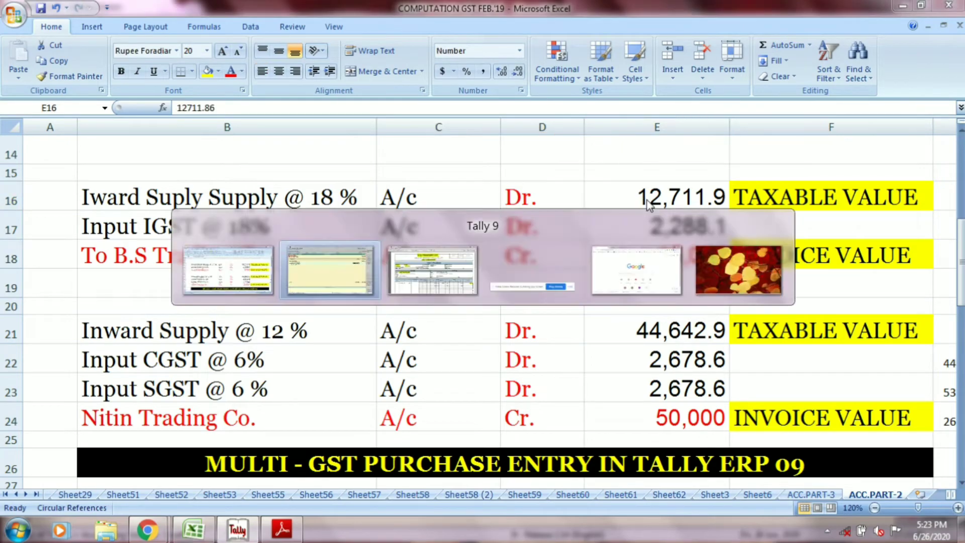
pyautogui.write('1')
pyautogui.hotkey('alt', 'Tab')
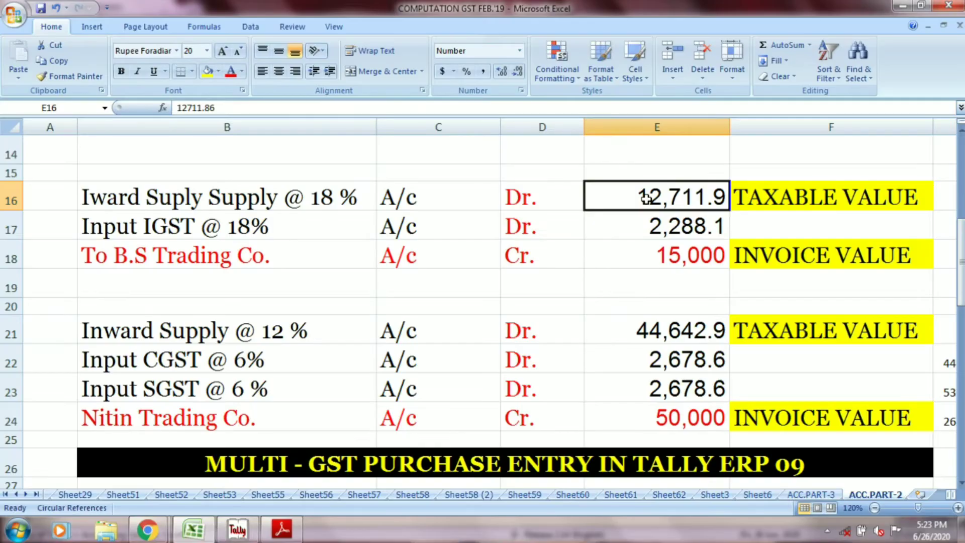
pyautogui.hotkey('alt', 'Tab')
pyautogui.hotkey('alt', 'Tab')
pyautogui.hotkey('alt', 'Tab')
pyautogui.write('2,711.90')
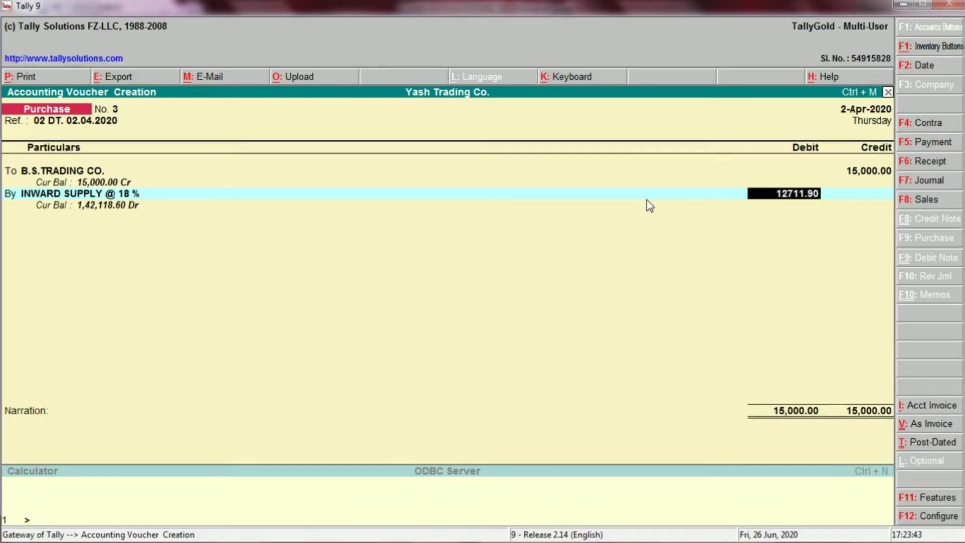
pyautogui.press('Return')
pyautogui.press('Return')
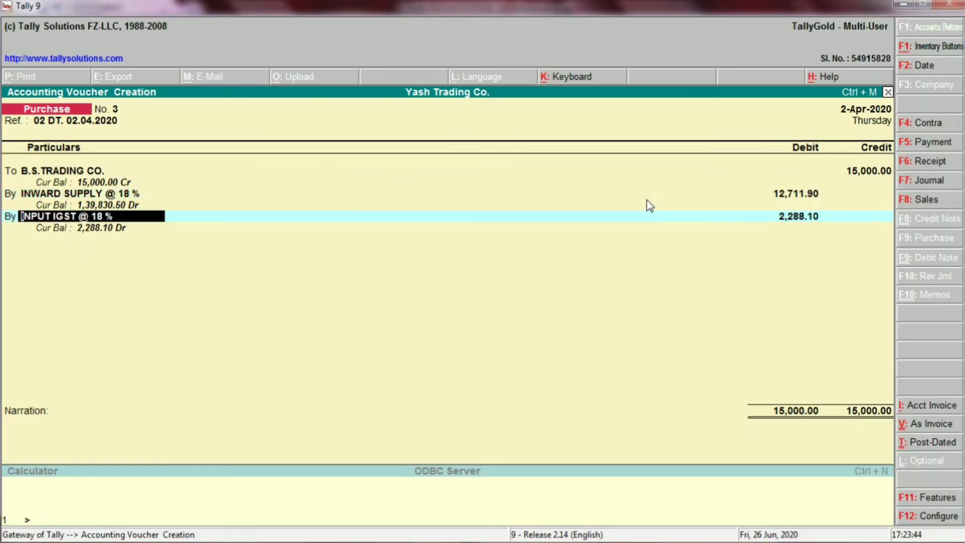
# Step: Choose INPUT IGST @ 18 % as the ledger of the voucher's second debit line
pyautogui.write('INPU')
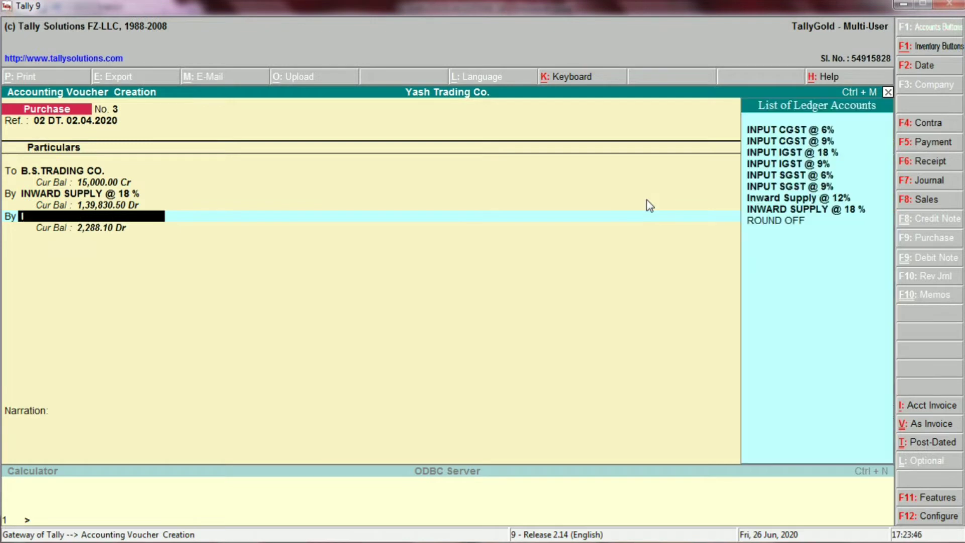
pyautogui.write('T')
pyautogui.press('Down')
pyautogui.press('Down')
pyautogui.press('Down')
pyautogui.press('Down')
pyautogui.press('Down')
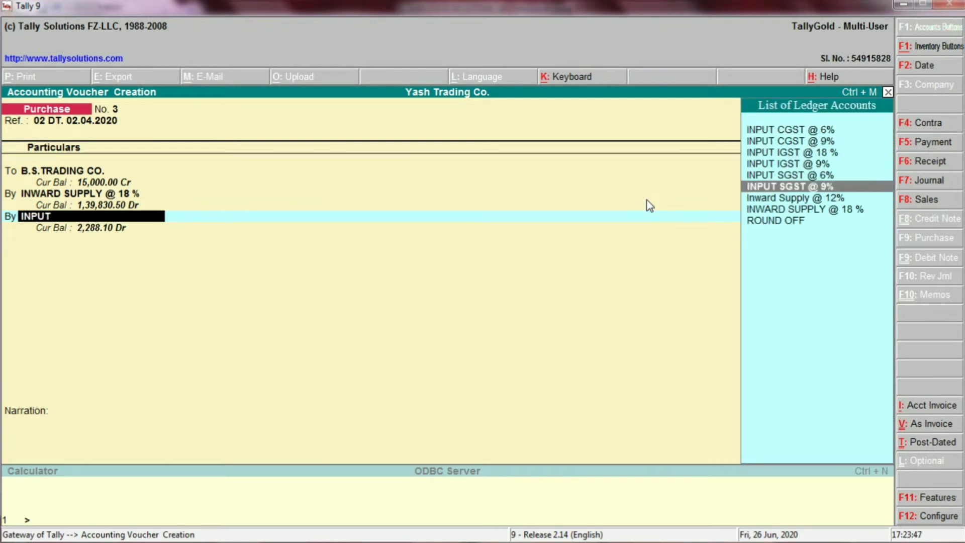
pyautogui.press('Up')
pyautogui.press('Up')
pyautogui.press('Up')
pyautogui.press('Return')
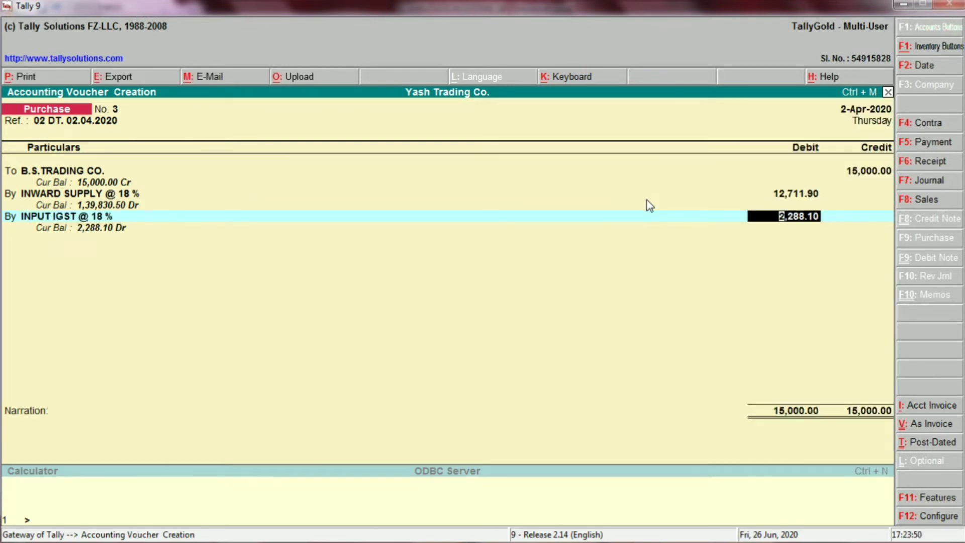
# Step: Check the Input IGST @ 18% line in Excel row 17, and accept 2,288.10 as its debit amount in Tally
pyautogui.hotkey('alt', 'Tab')
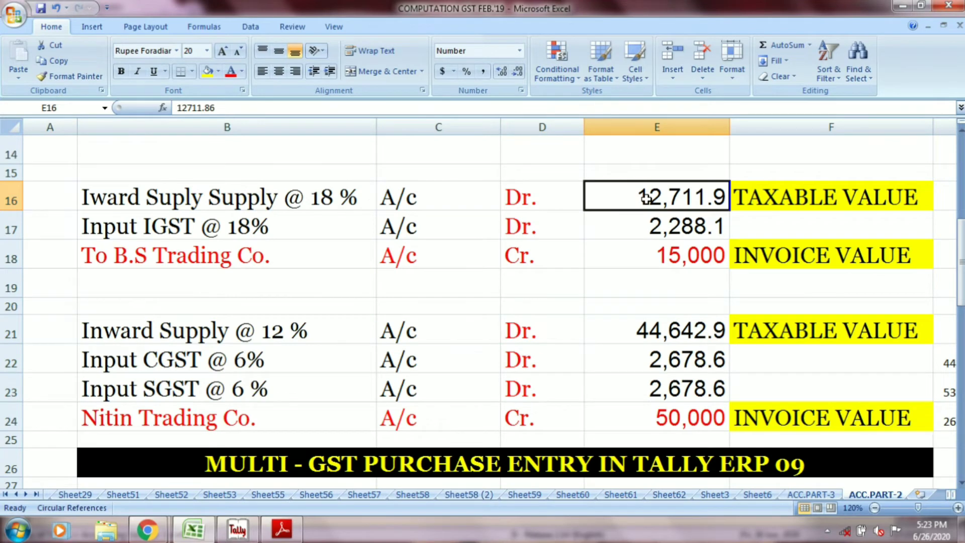
pyautogui.click(314, 224)
pyautogui.click(400, 224)
pyautogui.click(518, 224)
pyautogui.click(639, 223)
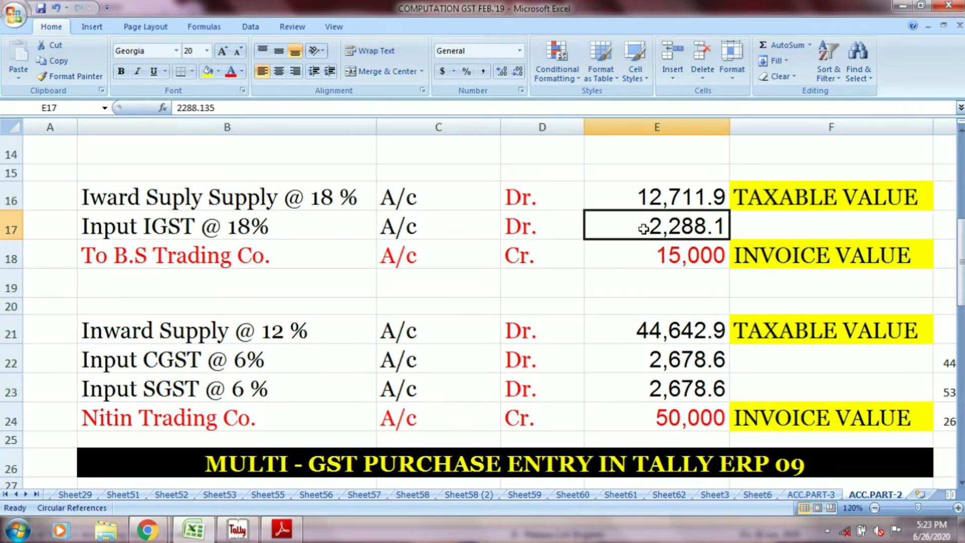
pyautogui.hotkey('alt', 'Tab')
pyautogui.press('Return')
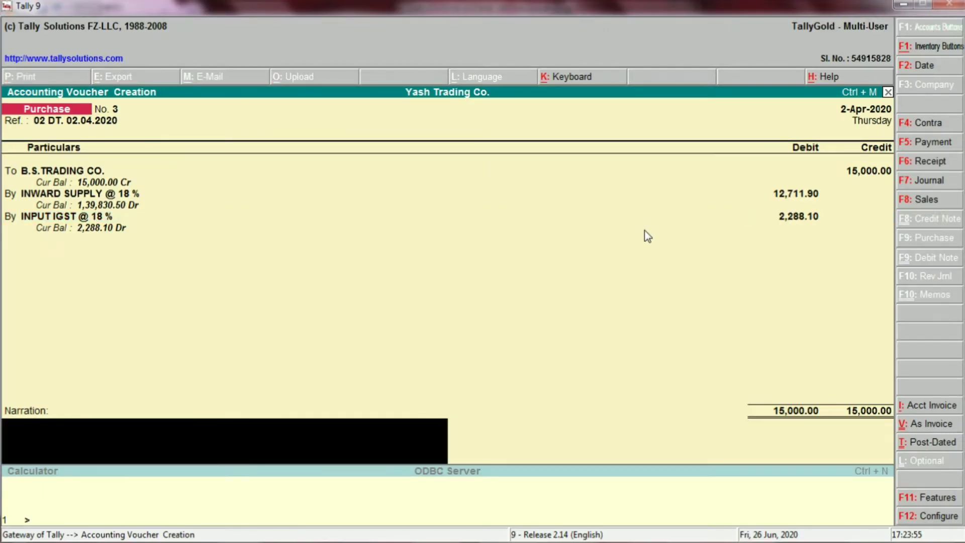
# Step: Enter the narration INVOICE NO. 02 DATE 02.04.2020 and save the B.S.TRADING CO. purchase voucher
pyautogui.hotkey('alt', 'Tab')
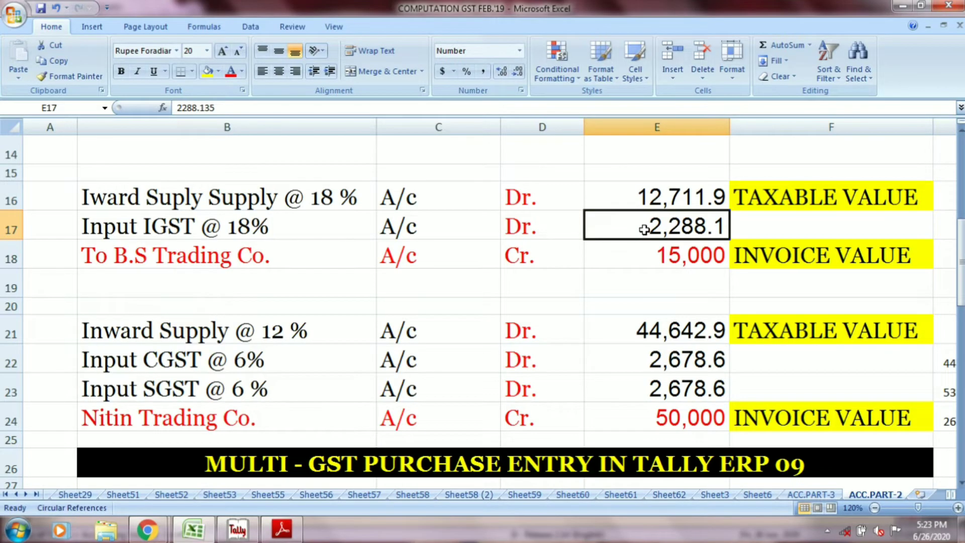
pyautogui.hotkey('alt', 'Tab')
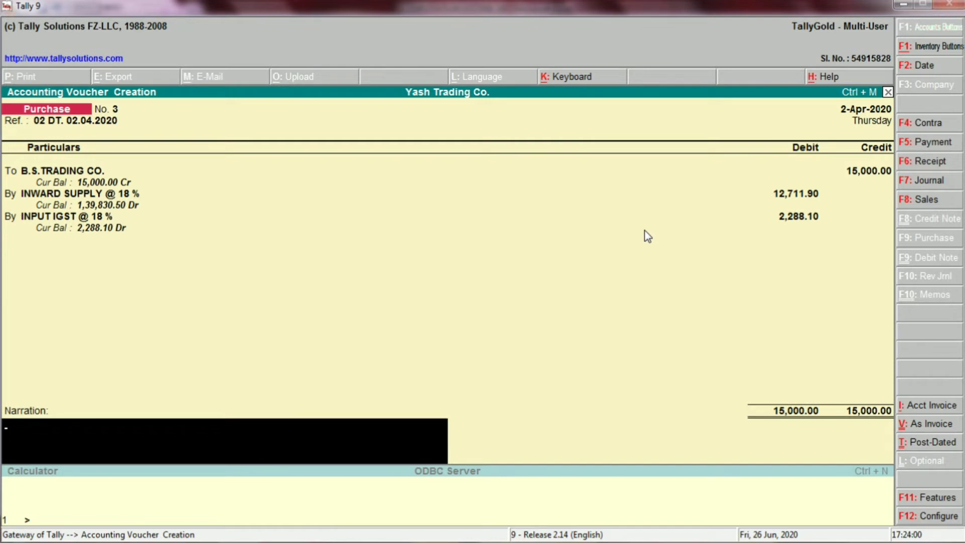
pyautogui.write('INVOICE NO. 02')
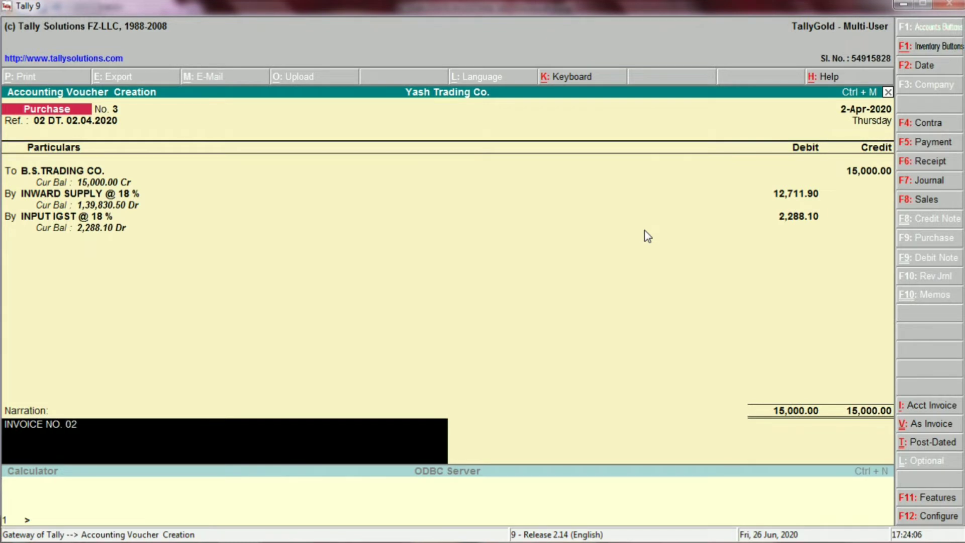
pyautogui.write(' DATE 02.04.20')
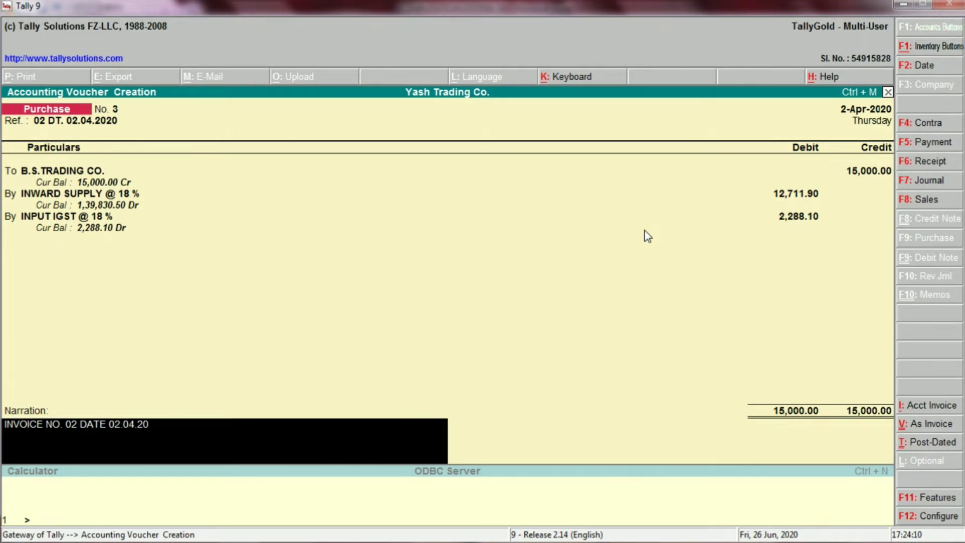
pyautogui.write('20')
pyautogui.press('Return')
pyautogui.press('Return')
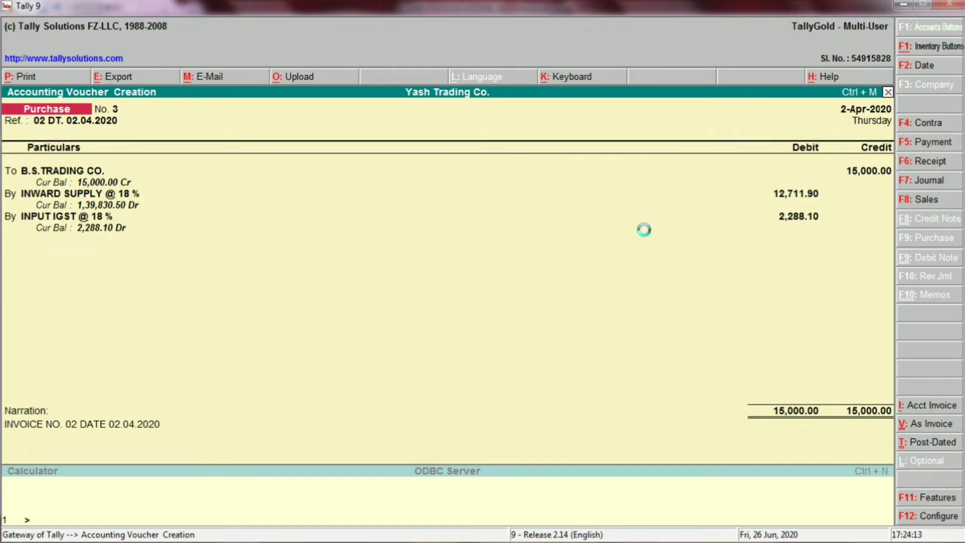
# Step: Switch to Excel and highlight the B.S Trading Co. entry in cells B16:F18 with the current fill colour
pyautogui.hotkey('alt', 'Tab')
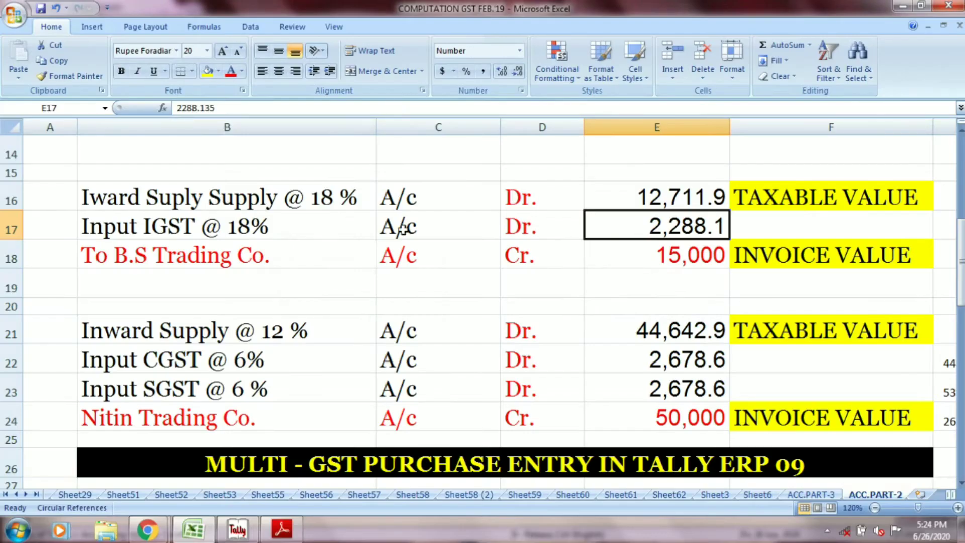
pyautogui.click(261, 193)
pyautogui.moveTo(261, 193); pyautogui.dragTo(754, 256)
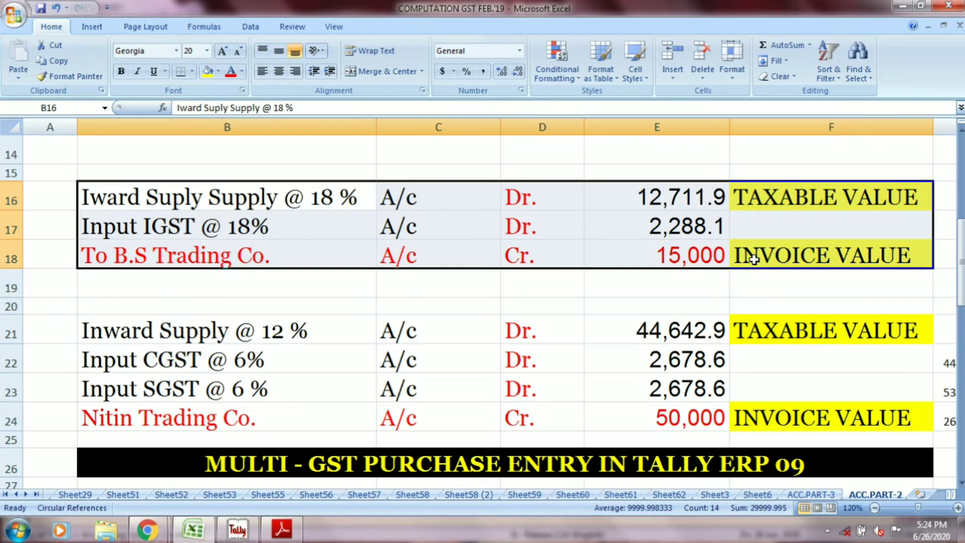
pyautogui.click(207, 72)
# Step: Review the Nitin Trading Co. purchase entry in rows 21 to 24: ledgers, debit and credit sides, taxable value, CGST, SGST and invoice value
pyautogui.moveTo(960, 244); pyautogui.dragTo(961, 244)
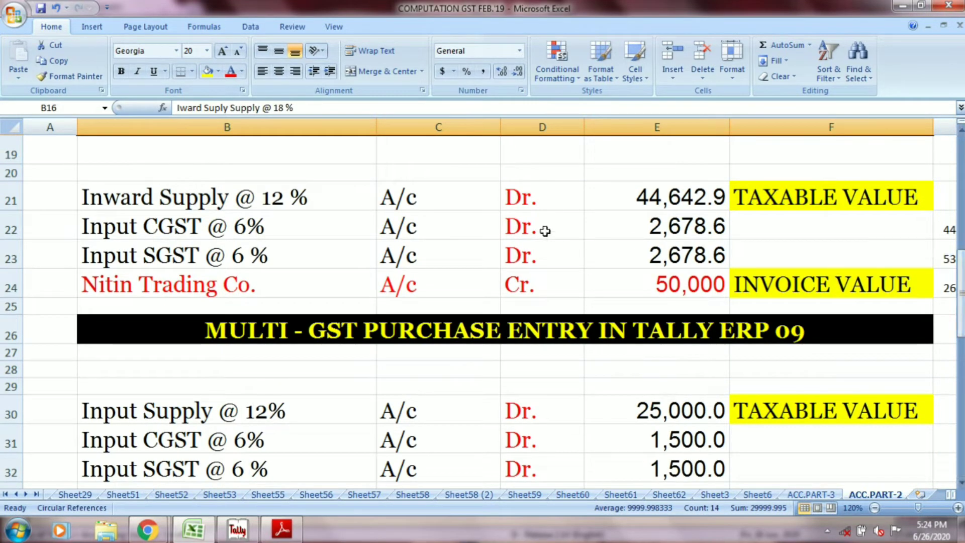
pyautogui.click(295, 199)
pyautogui.click(408, 198)
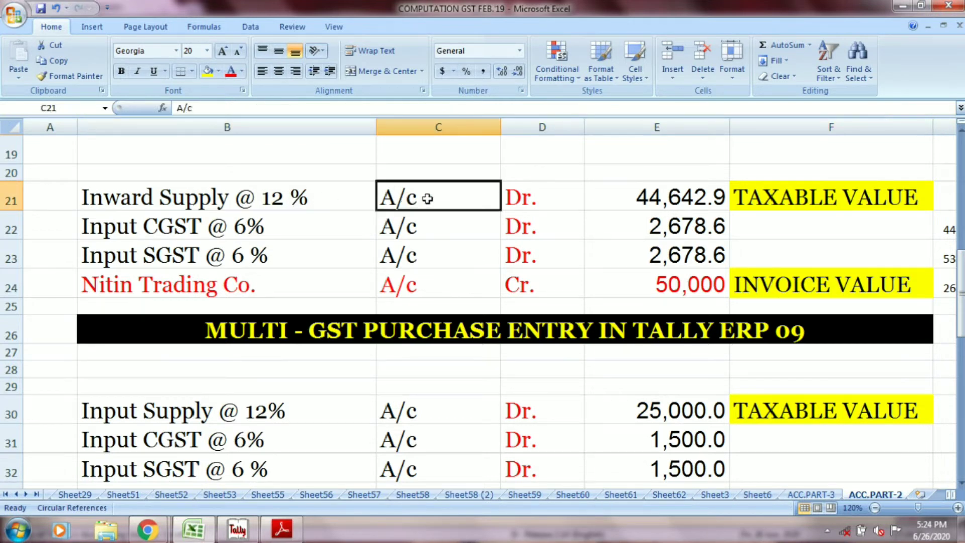
pyautogui.click(534, 204)
pyautogui.click(651, 188)
pyautogui.click(271, 216)
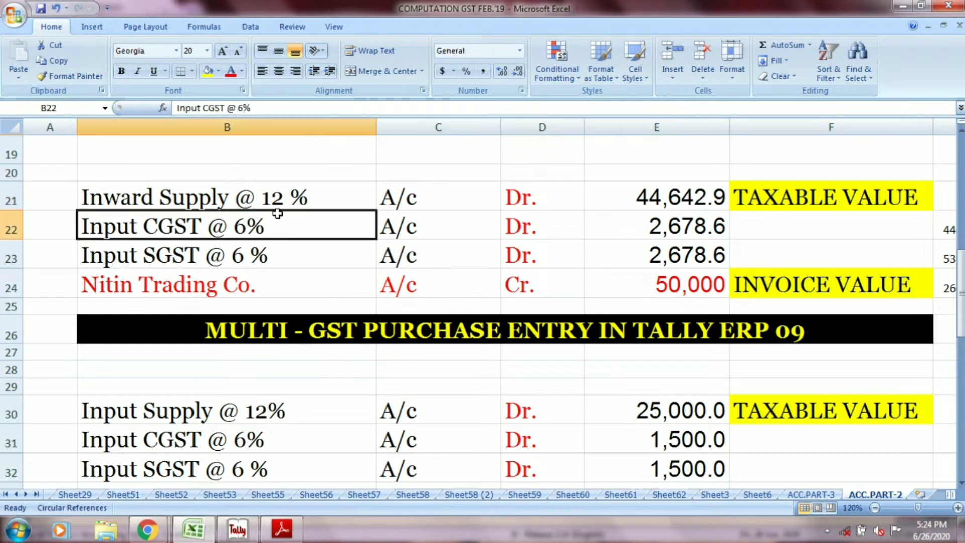
pyautogui.click(393, 224)
pyautogui.click(534, 226)
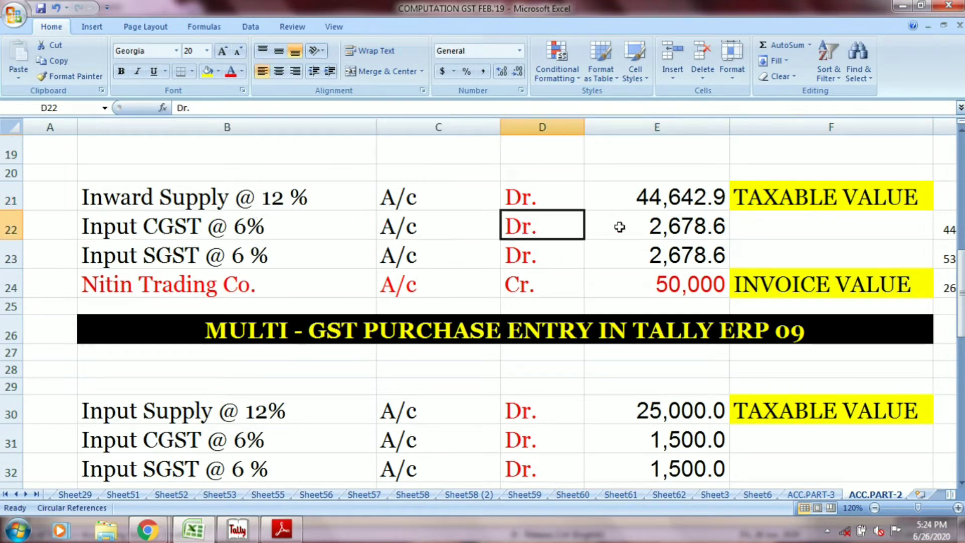
pyautogui.click(623, 230)
pyautogui.click(297, 253)
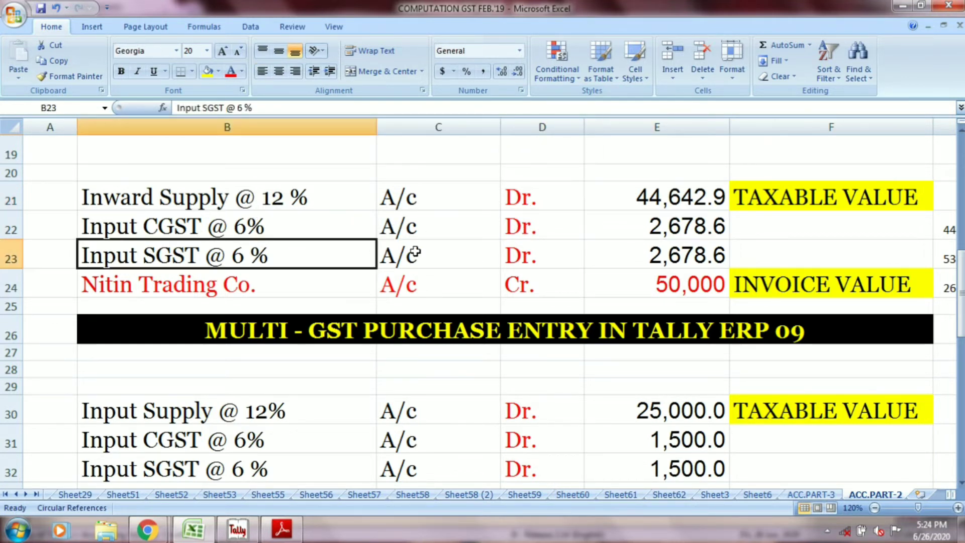
pyautogui.click(417, 251)
pyautogui.click(517, 252)
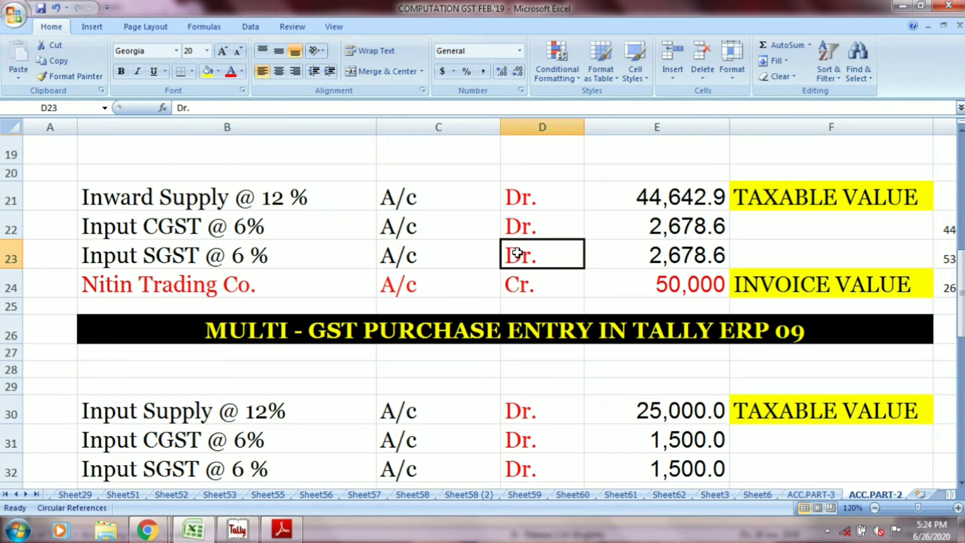
pyautogui.click(631, 252)
pyautogui.click(308, 282)
pyautogui.click(389, 284)
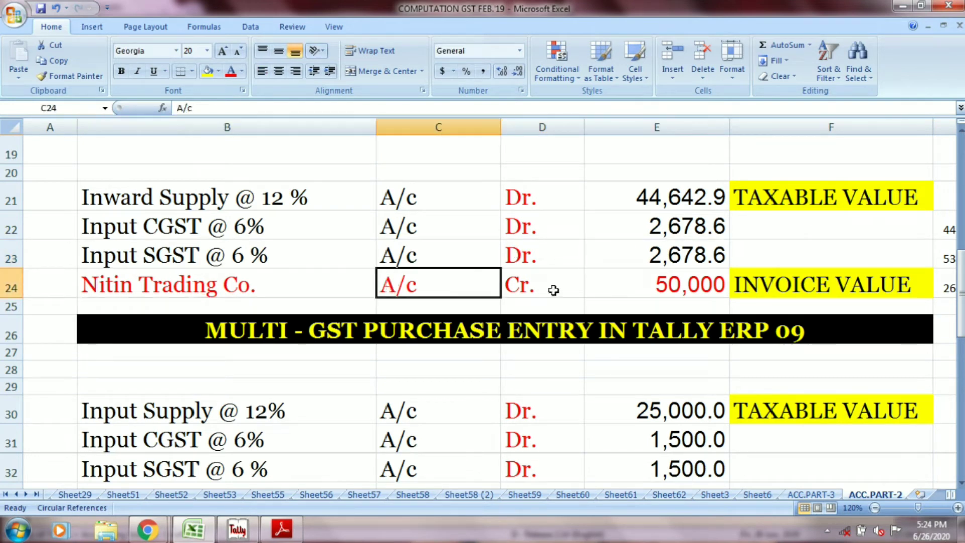
pyautogui.click(554, 290)
pyautogui.click(661, 285)
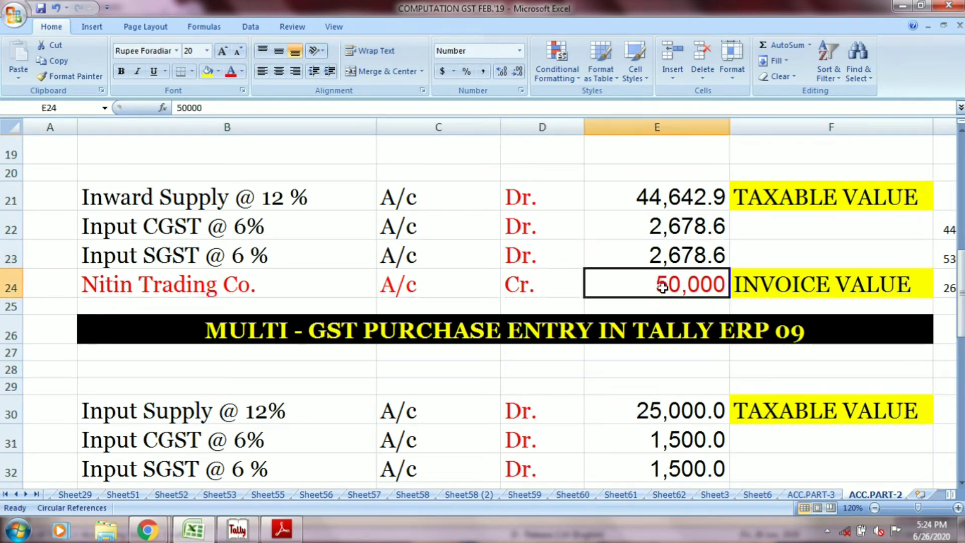
# Step: Switch to Tally, date the new purchase voucher 3-4-2020, and enter the reference 03 DT. 03.04.2020
pyautogui.hotkey('alt', 'Tab')
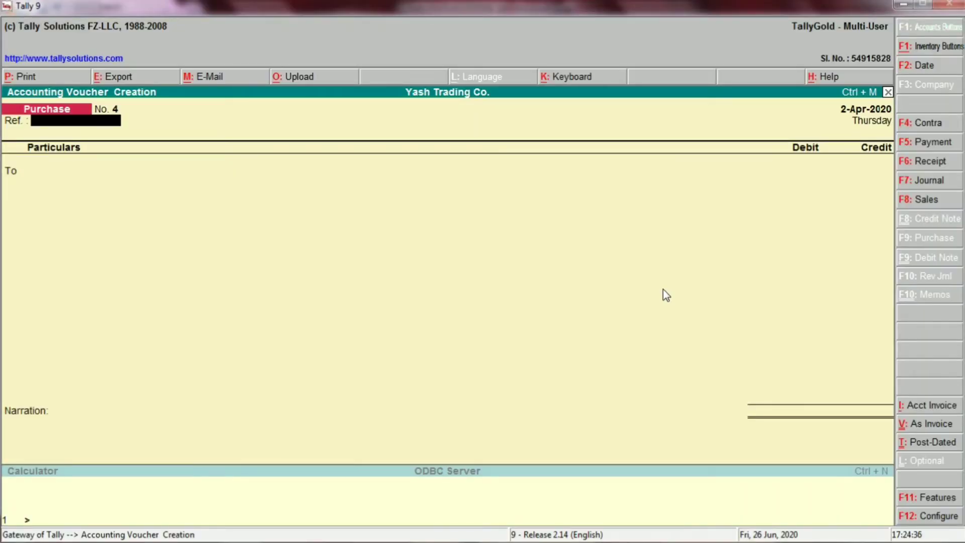
pyautogui.press('F2')
pyautogui.write('3-4-2020')
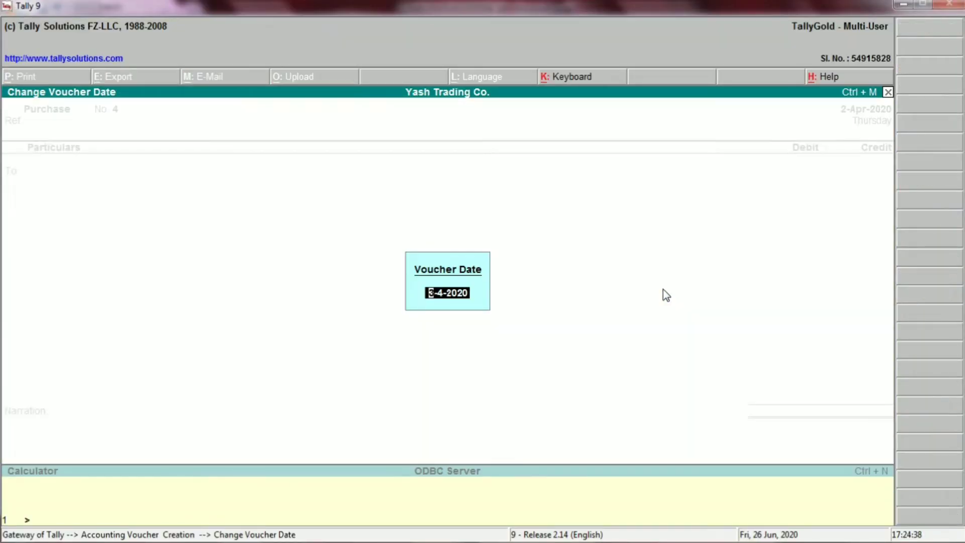
pyautogui.press('Return')
pyautogui.write('03')
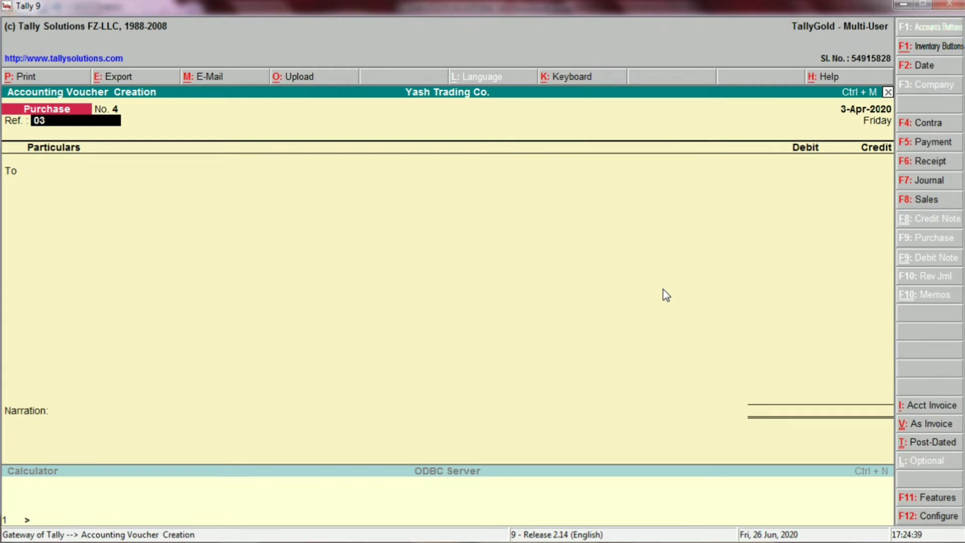
pyautogui.write(' DT. 03.04.2020')
pyautogui.press('Return')
# Step: Credit NITIN TRADING CO. in the voucher with the 50,000 invoice value from Excel row 24
pyautogui.hotkey('alt', 'Tab')
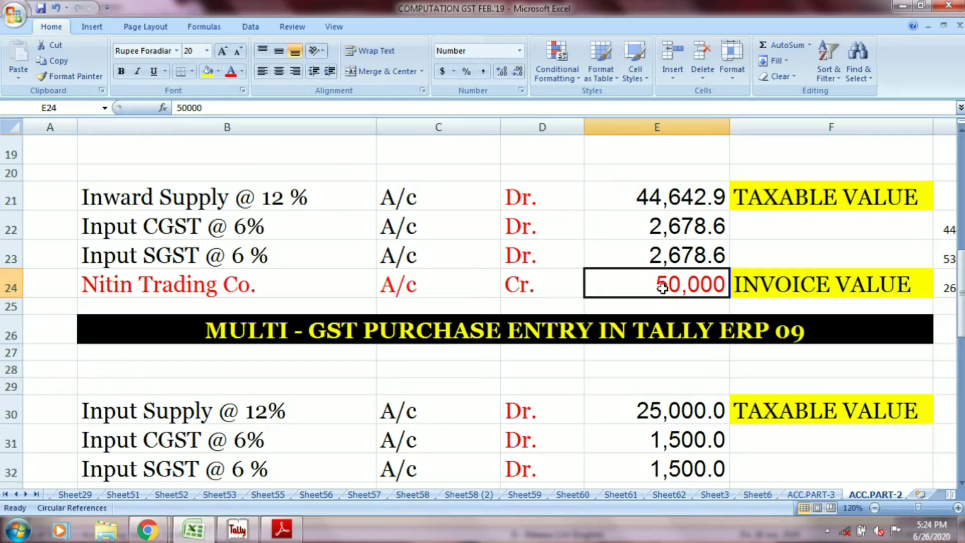
pyautogui.click(246, 279)
pyautogui.hotkey('alt', 'Tab')
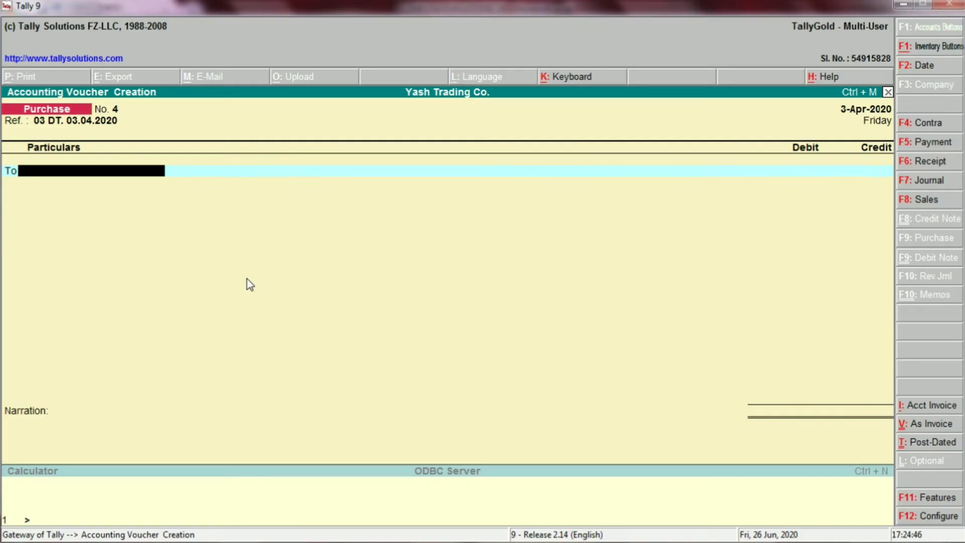
pyautogui.write('NIT')
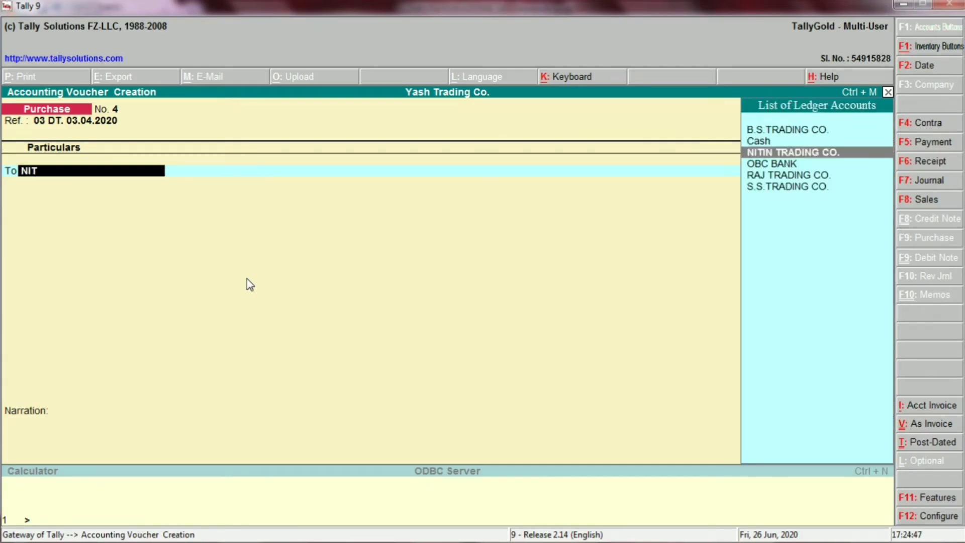
pyautogui.press('Return')
pyautogui.hotkey('alt', 'Tab')
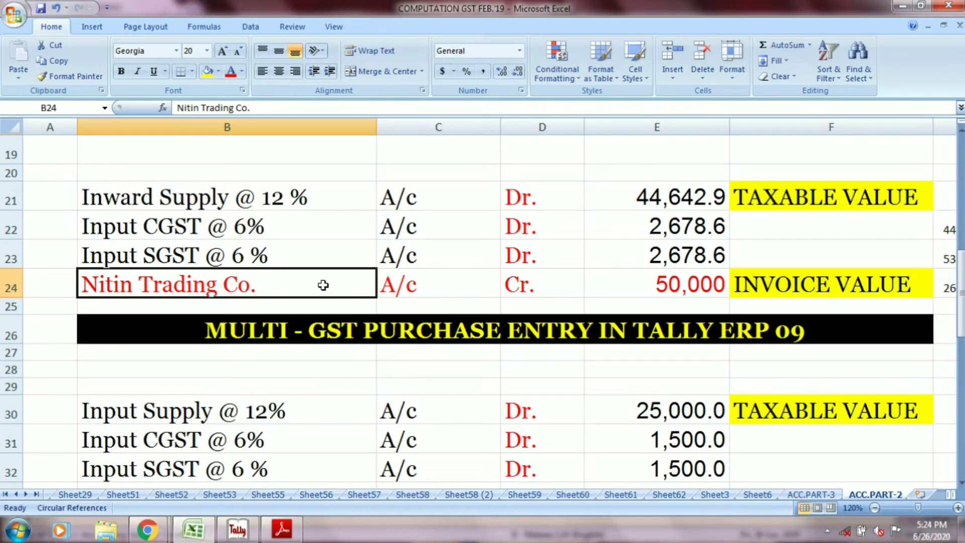
pyautogui.click(635, 296)
pyautogui.hotkey('alt', 'Tab')
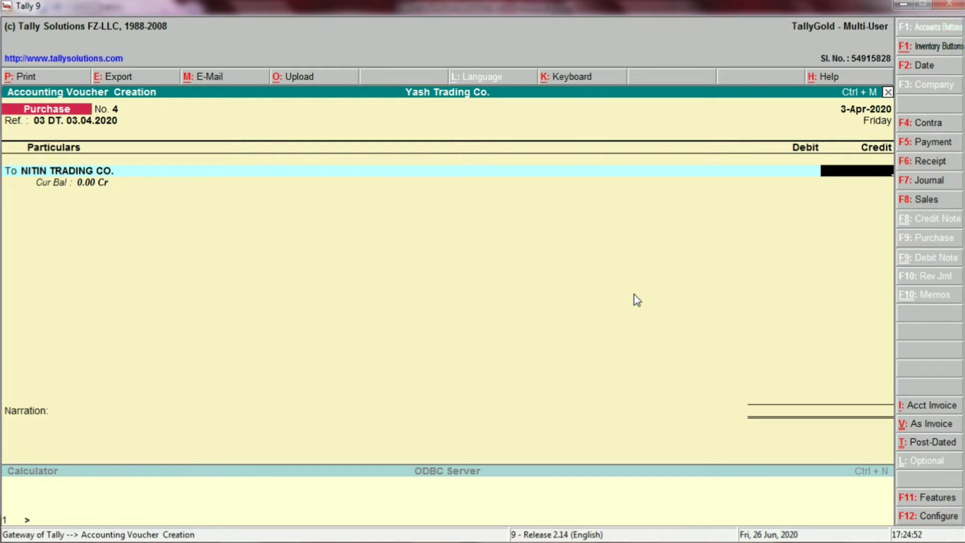
pyautogui.write('50000')
pyautogui.press('Return')
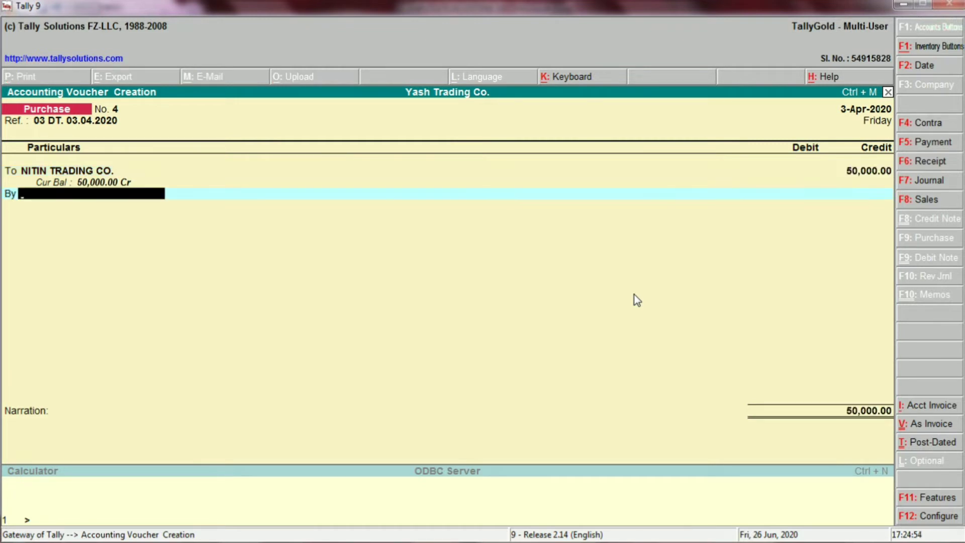
# Step: Review the Inward Supply @ 12 % line in Excel row 21, and add Inward Supply @ 12% as the voucher's first debit ledger
pyautogui.hotkey('alt', 'Tab')
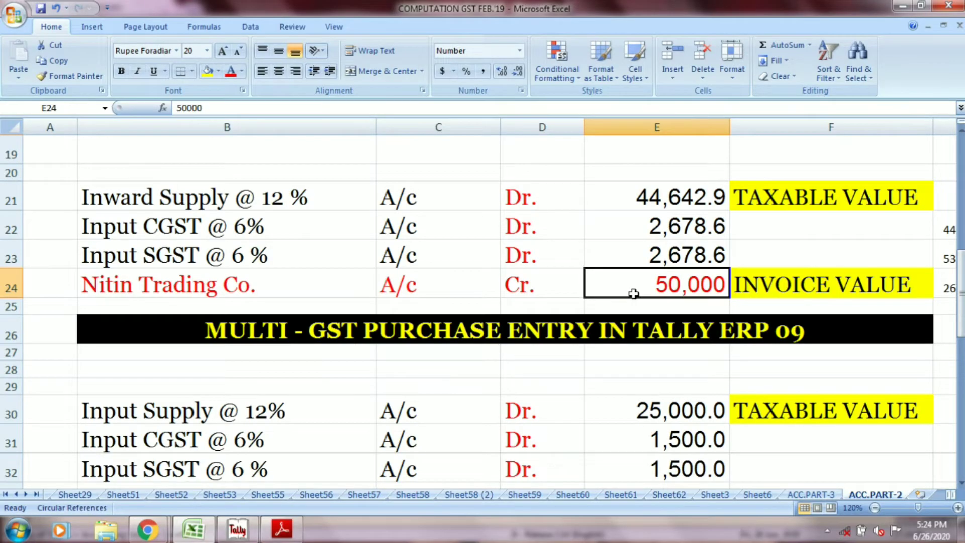
pyautogui.click(308, 199)
pyautogui.click(415, 200)
pyautogui.click(539, 200)
pyautogui.click(647, 196)
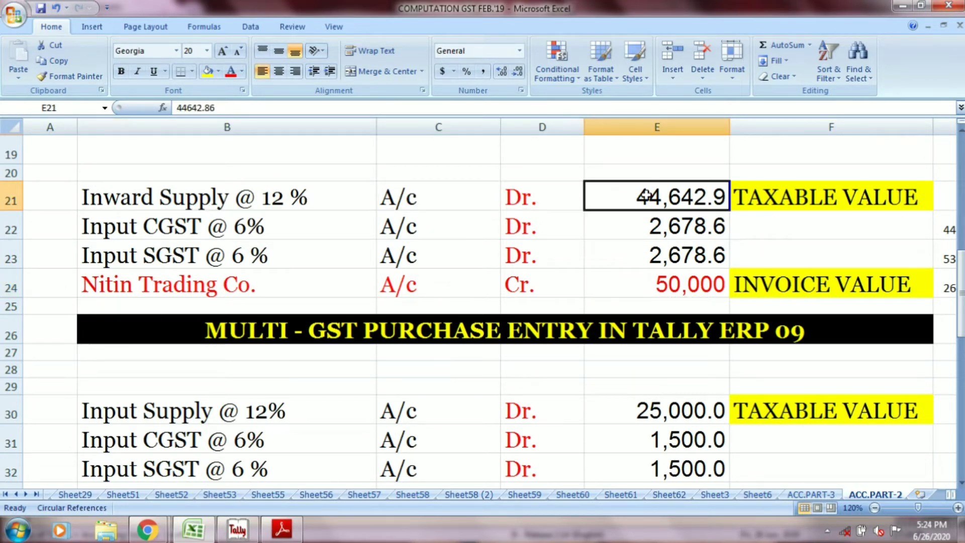
pyautogui.hotkey('alt', 'Tab')
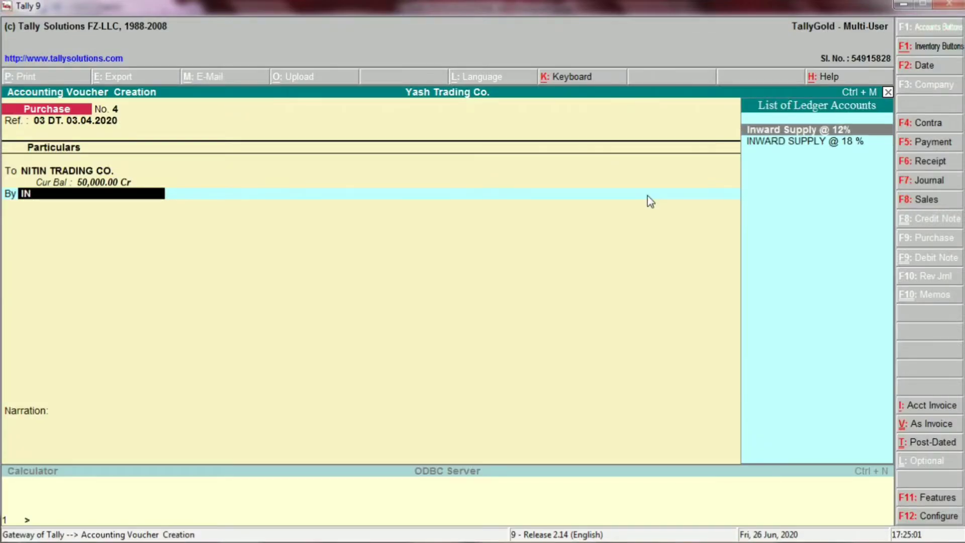
pyautogui.press('Return')
# Step: Check the taxable value in Excel cell E21, and set the Inward Supply @ 12% debit amount to 44642.9
pyautogui.hotkey('alt', 'Tab')
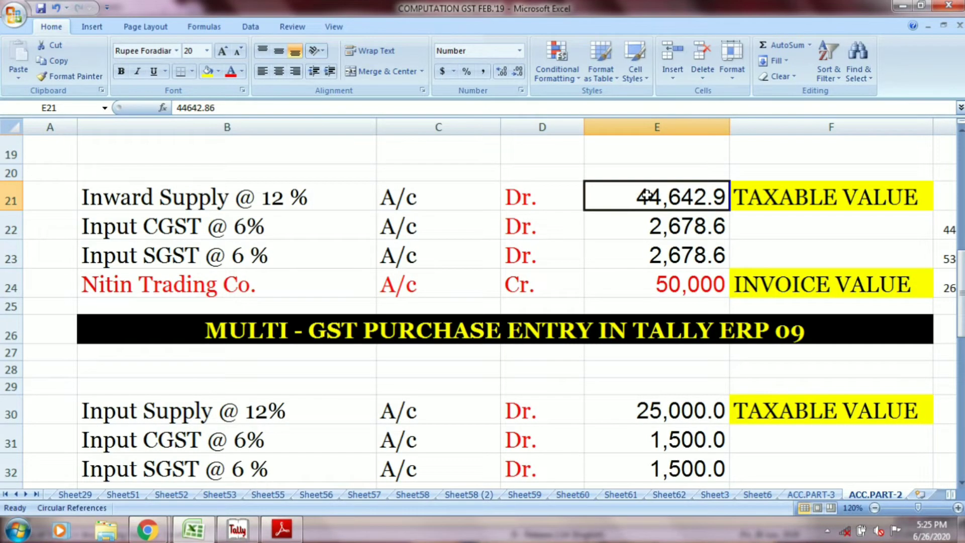
pyautogui.hotkey('alt', 'Tab')
pyautogui.write('44642')
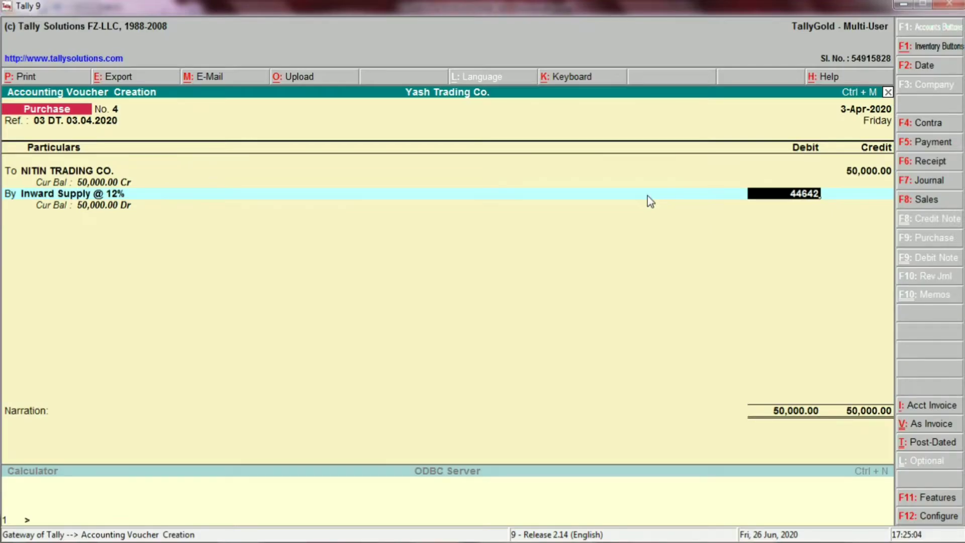
pyautogui.hotkey('alt', 'Tab')
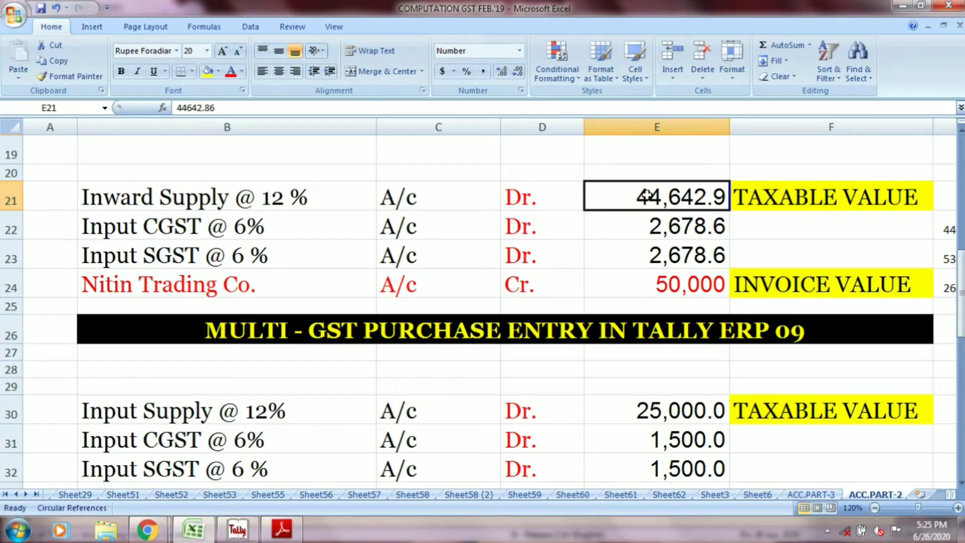
pyautogui.hotkey('alt', 'Tab')
pyautogui.write('.9')
pyautogui.press('Return')
pyautogui.press('Return')
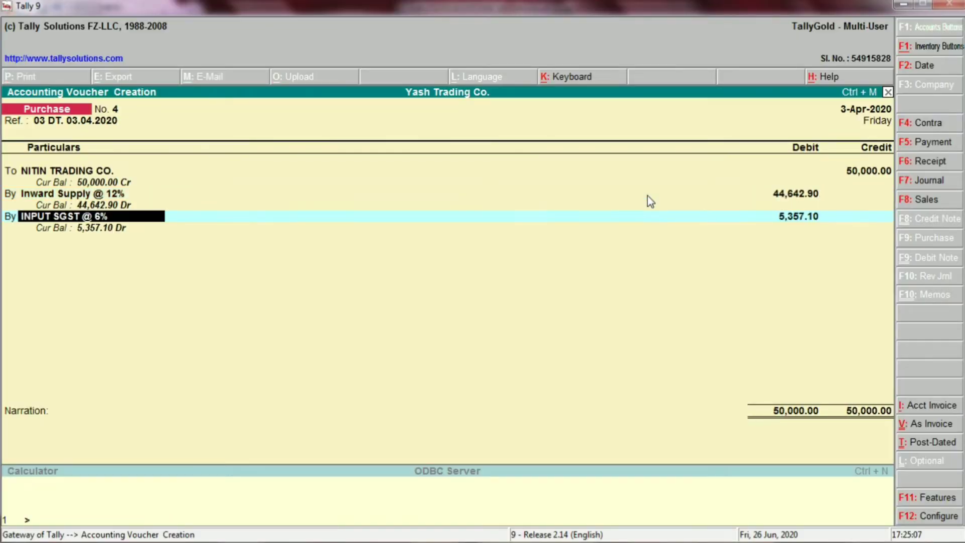
# Step: Switch to Tally and select INPUT CGST @ 6% as the voucher's second debit ledger
pyautogui.write('INPUT')
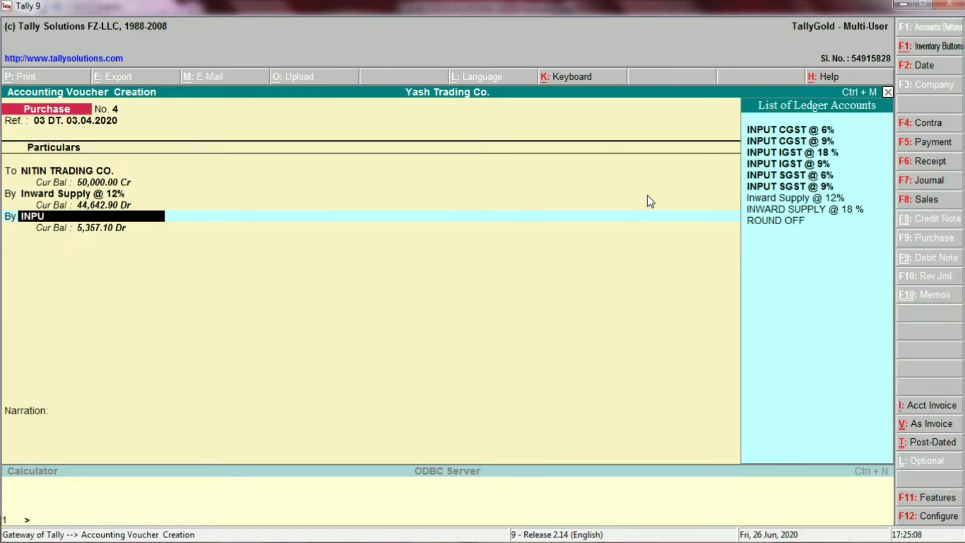
pyautogui.press('Up')
pyautogui.press('Up')
pyautogui.press('Up')
pyautogui.press('Up')
pyautogui.press('Up')
pyautogui.press('Up')
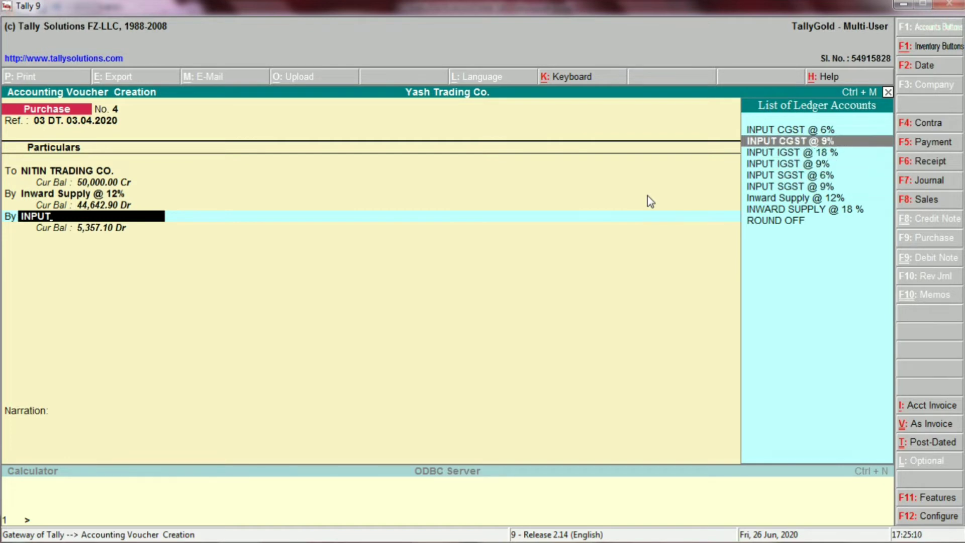
pyautogui.press('Return')
# Step: Review the Input CGST @ 6% line and its amount in row 22 of the Excel sheet
pyautogui.hotkey('alt', 'Tab')
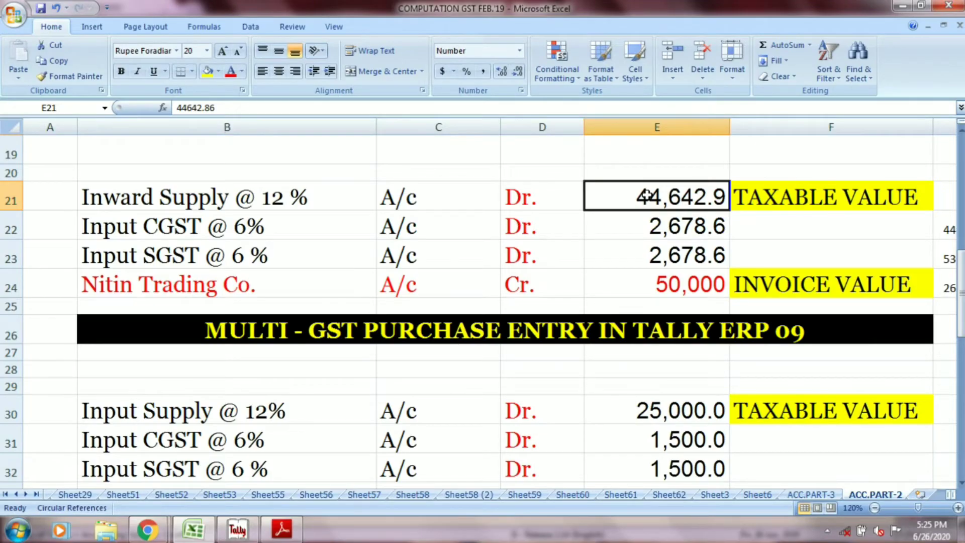
pyautogui.click(373, 224)
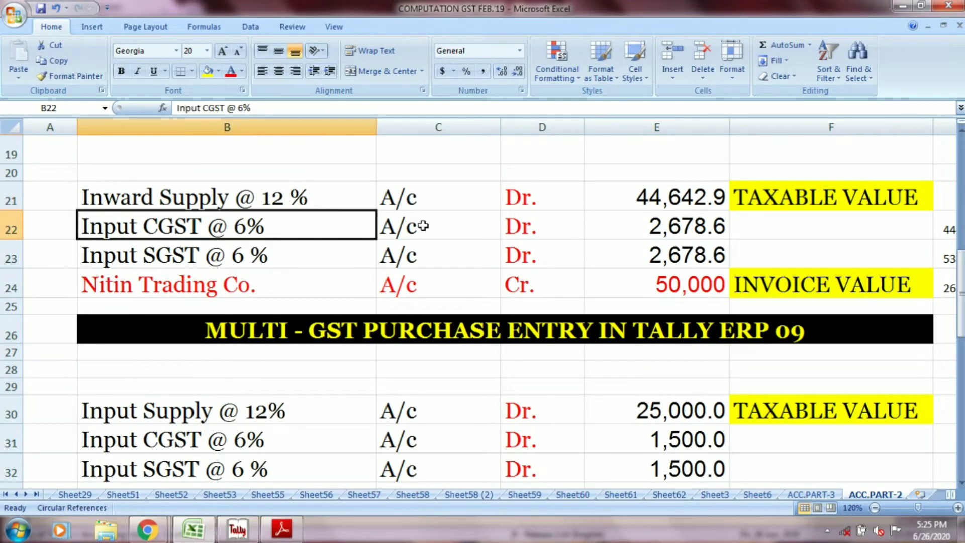
pyautogui.click(425, 224)
pyautogui.click(513, 225)
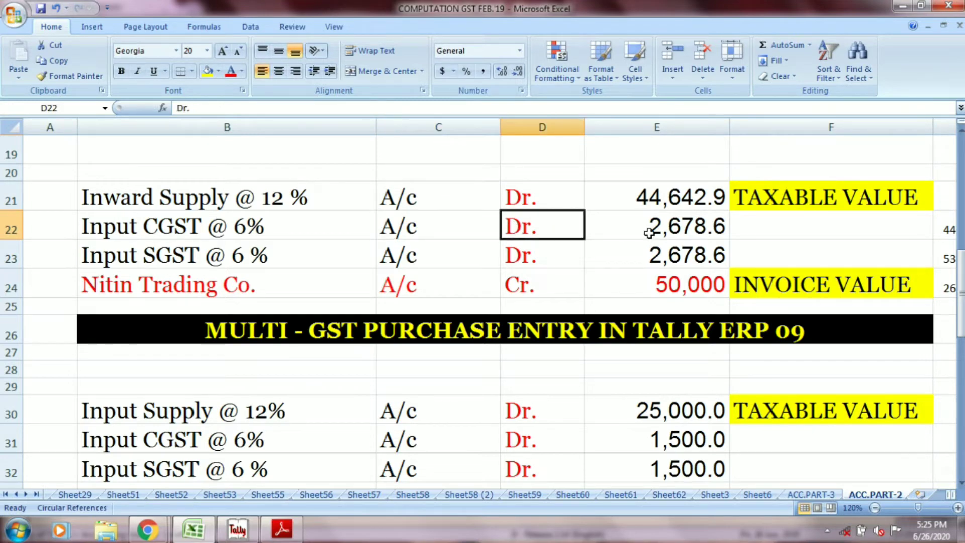
pyautogui.click(650, 231)
pyautogui.hotkey('alt', 'Tab')
pyautogui.write('267')
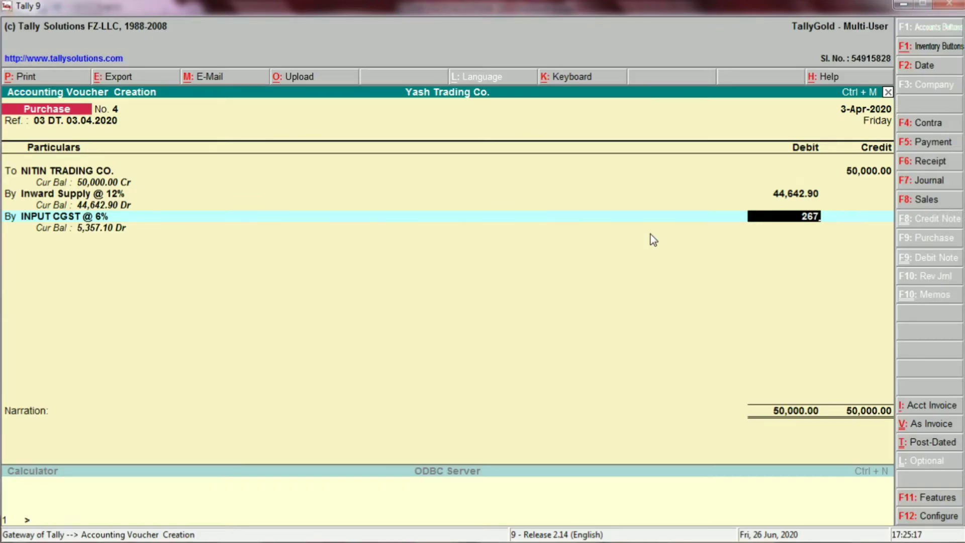
pyautogui.hotkey('alt', 'Tab')
pyautogui.hotkey('alt', 'Tab')
pyautogui.write('860')
pyautogui.press('Return')
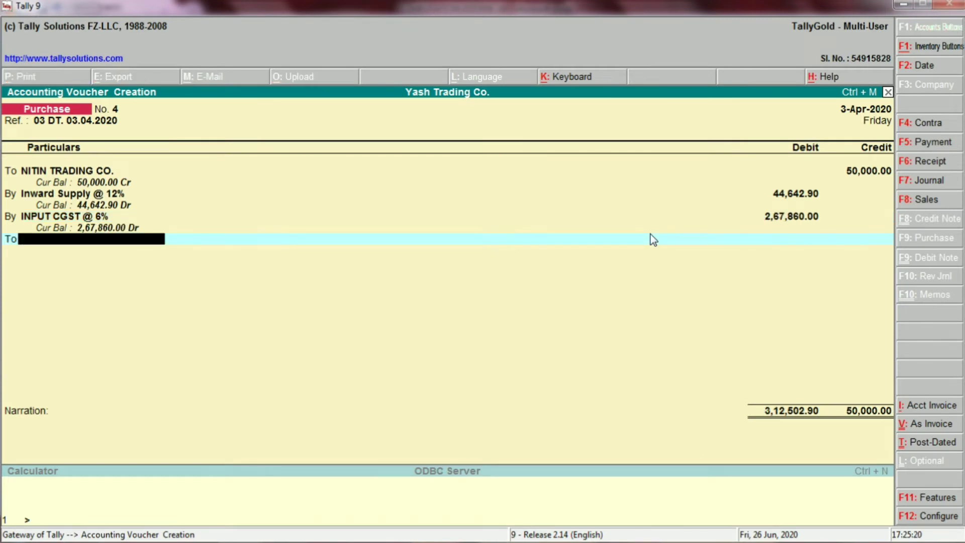
pyautogui.press('BackSpace')
pyautogui.press('BackSpace')
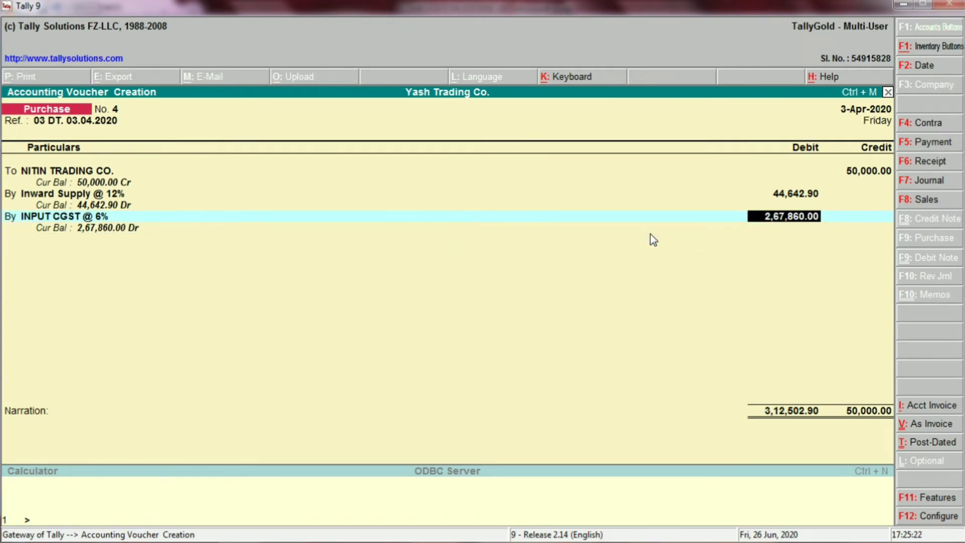
# Step: Recheck the CGST amount in Excel cell E22 and set the INPUT CGST @ 6% debit to 2678.6 in Tally
pyautogui.hotkey('alt', 'Tab')
pyautogui.hotkey('alt', 'Tab')
pyautogui.write('2678')
pyautogui.hotkey('alt', 'Tab')
pyautogui.hotkey('alt', 'Tab')
pyautogui.write('.6')
pyautogui.press('Return')
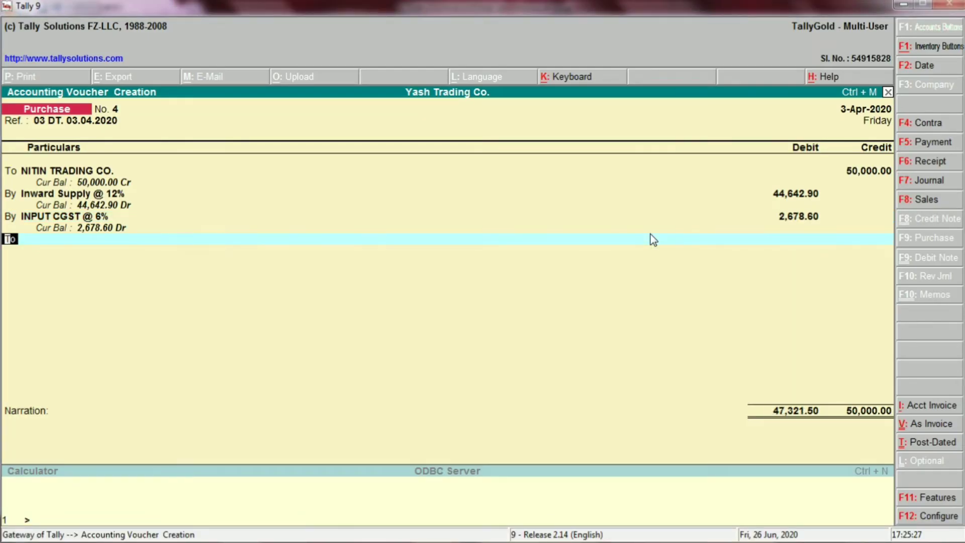
# Step: Add INPUT SGST @ 6% as the third debit ledger with an amount of 2678.60
pyautogui.write('b')
pyautogui.press('Return')
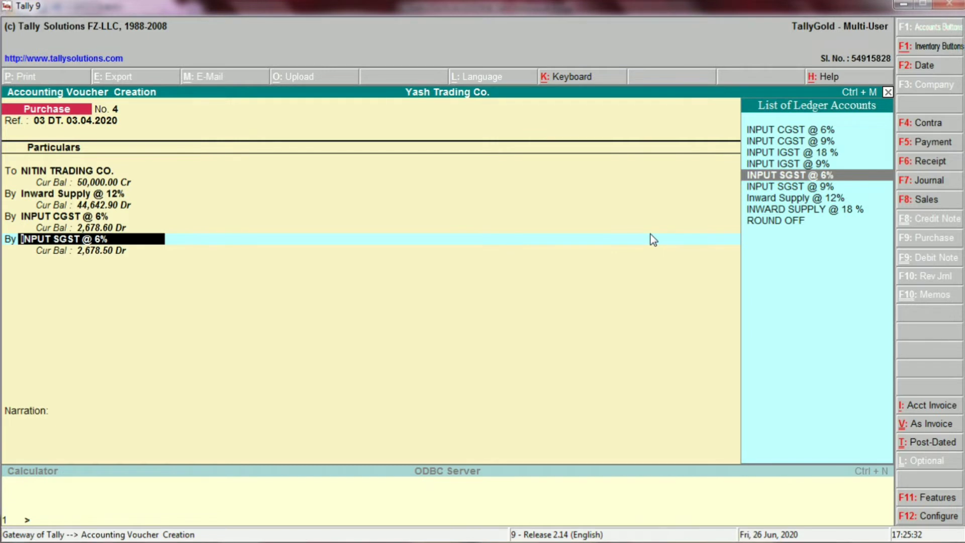
pyautogui.press('Return')
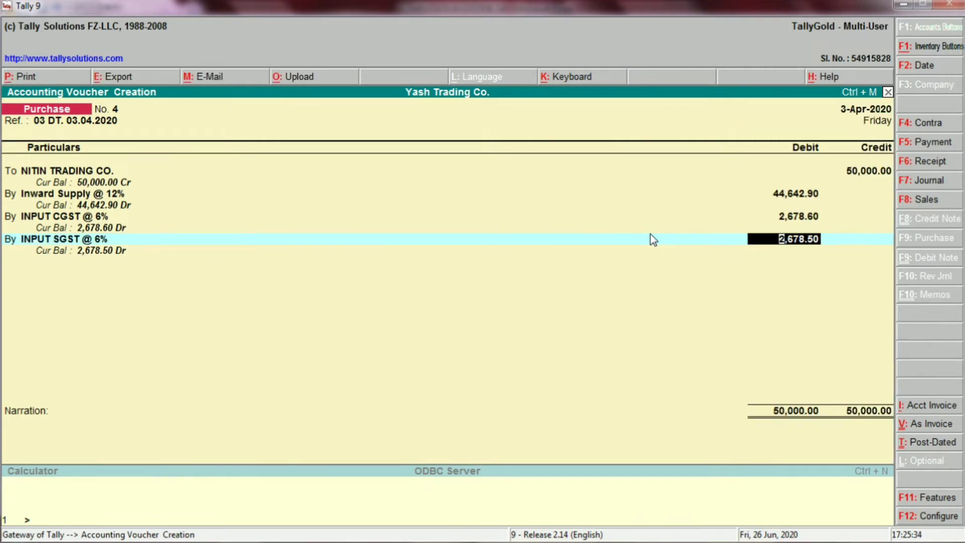
pyautogui.write('2678.60')
pyautogui.press('Return')
pyautogui.press('Return')
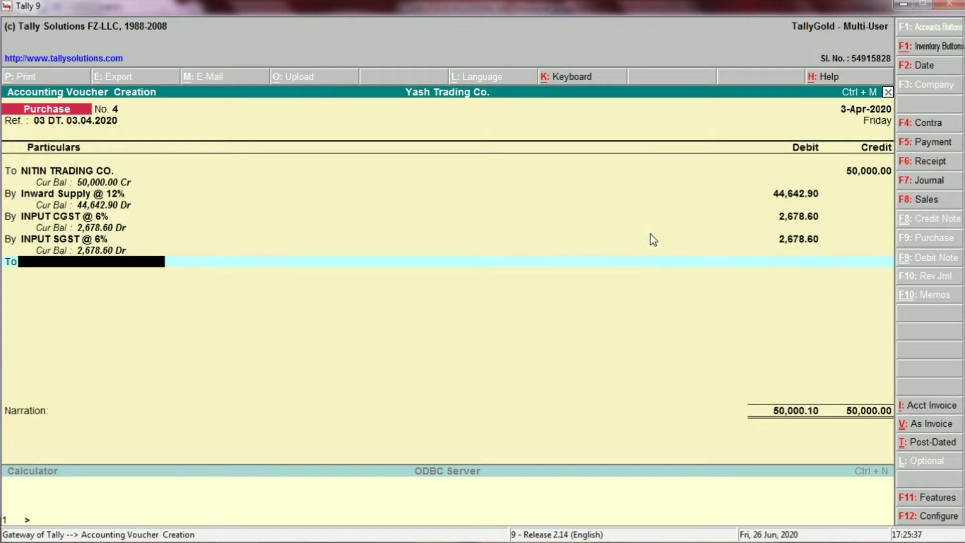
# Step: Credit the ROUND OFF ledger with 0.10 to balance the voucher
pyautogui.write('RO')
pyautogui.write('D')
pyautogui.press('Return')
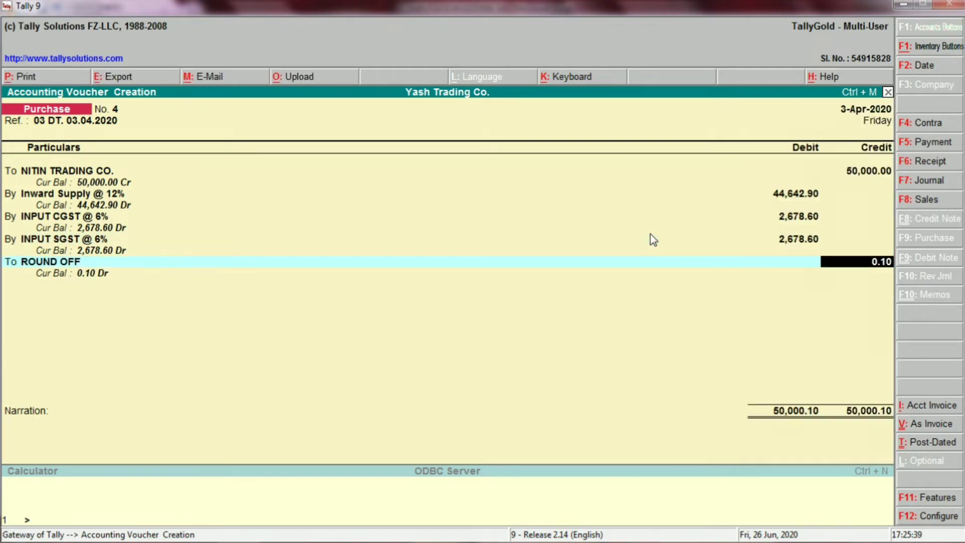
pyautogui.press('Return')
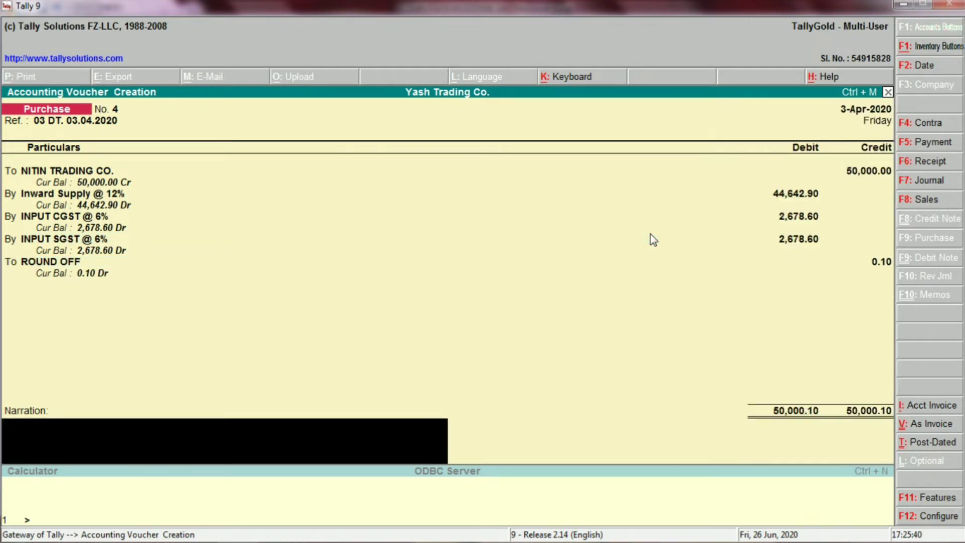
# Step: Open the NITIN TRADING CO. ledger from its voucher line and examine its group, mailing and tax settings
pyautogui.press('Up')
pyautogui.press('Up')
pyautogui.press('Up')
pyautogui.press('Up')
pyautogui.press('Up')
pyautogui.press('Up')
pyautogui.press('Up')
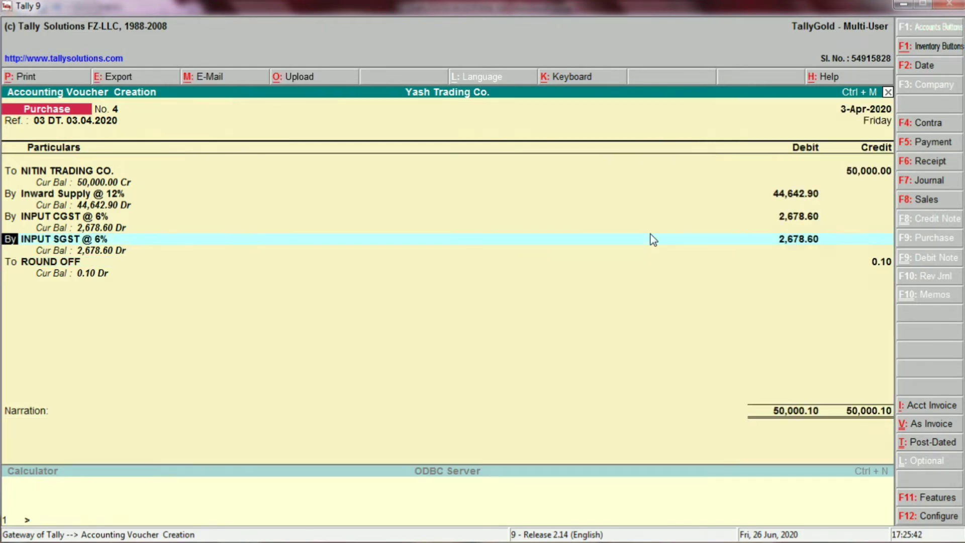
pyautogui.press('Up')
pyautogui.press('Up')
pyautogui.press('Up')
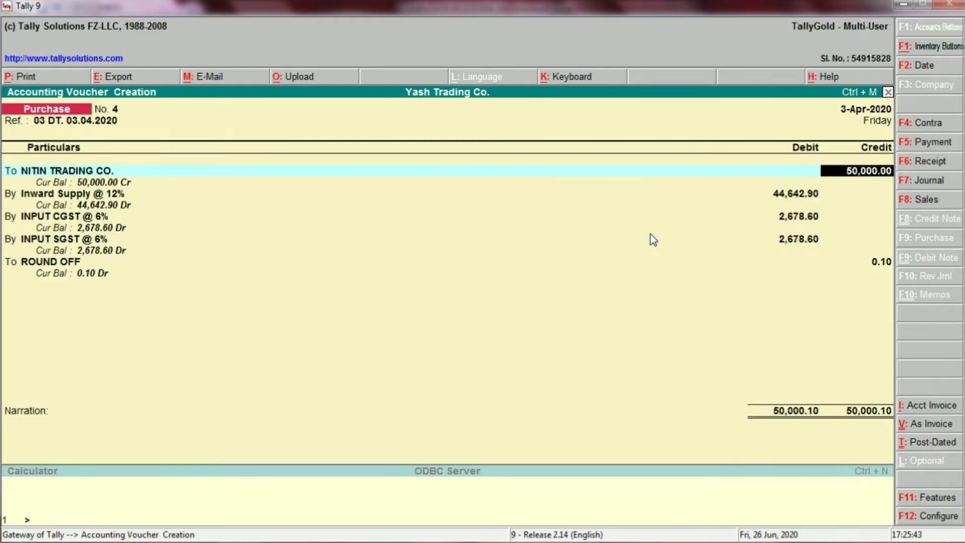
pyautogui.press('Up')
pyautogui.hotkey('ctrl', 'Return')
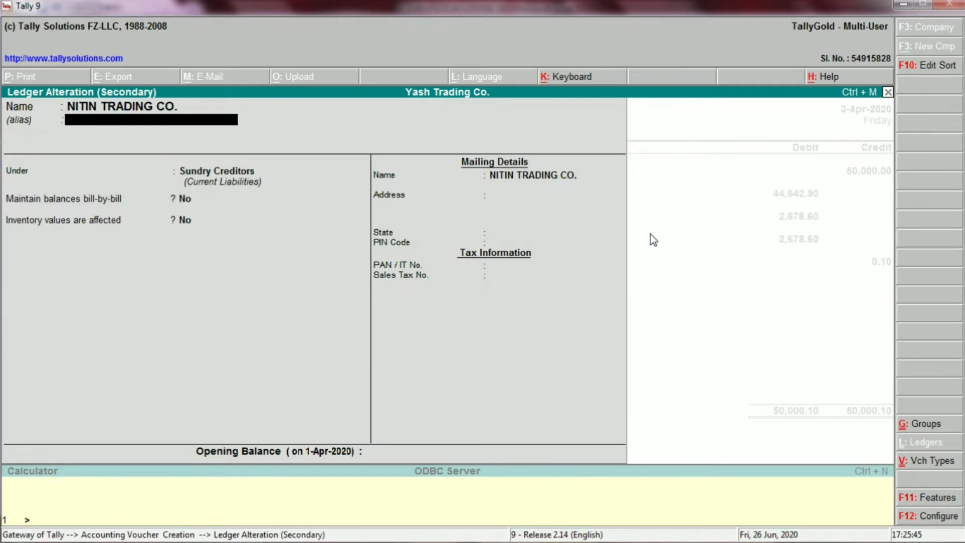
pyautogui.press('Return')
pyautogui.press('Return')
pyautogui.press('Return')
pyautogui.press('Return')
pyautogui.press('Return')
pyautogui.press('Return')
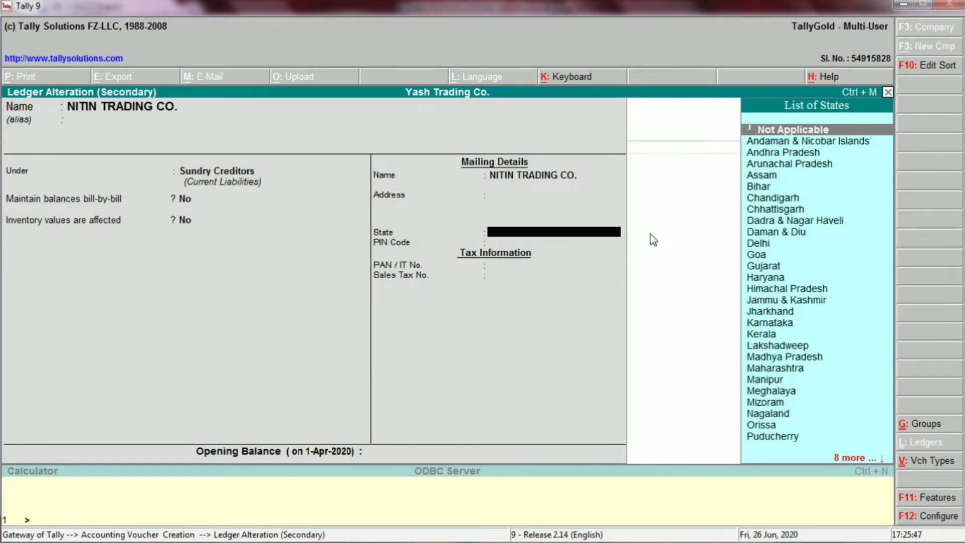
pyautogui.press('Return')
pyautogui.press('Return')
pyautogui.press('Return')
pyautogui.press('Return')
pyautogui.press('Return')
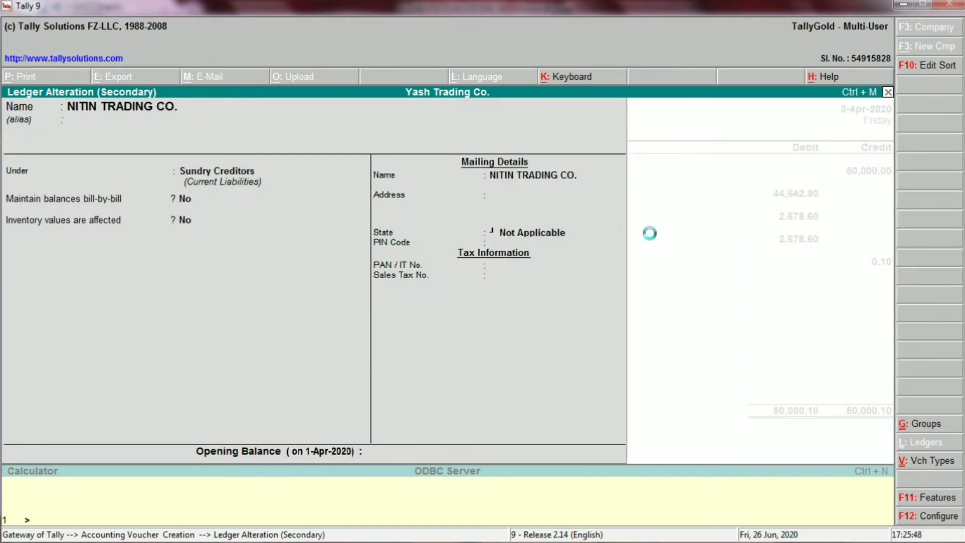
pyautogui.press('Return')
# Step: Open the Inward Supply @ 12% ledger from the voucher and examine its group and inventory setting
pyautogui.press('Return')
pyautogui.press('Up')
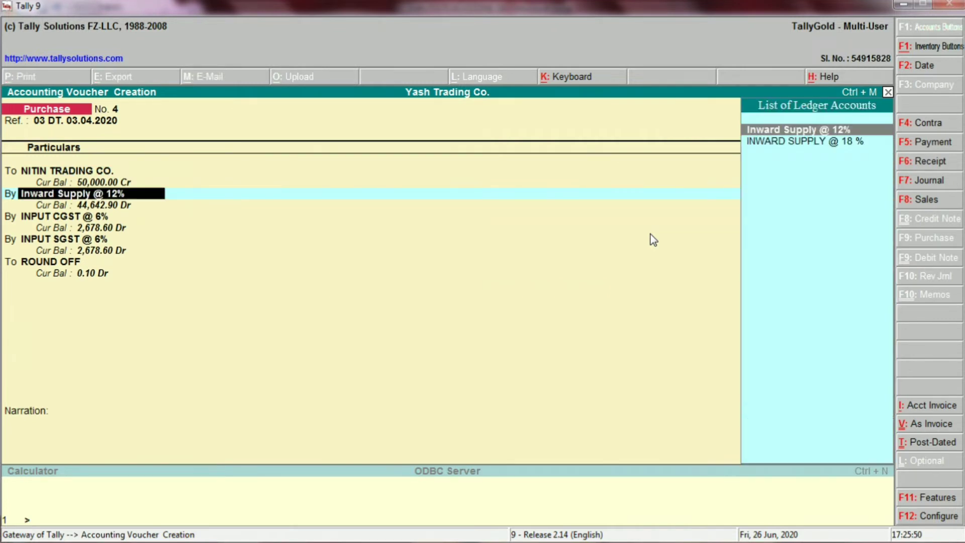
pyautogui.hotkey('ctrl', 'Return')
pyautogui.press('Return')
pyautogui.press('Return')
pyautogui.press('Return')
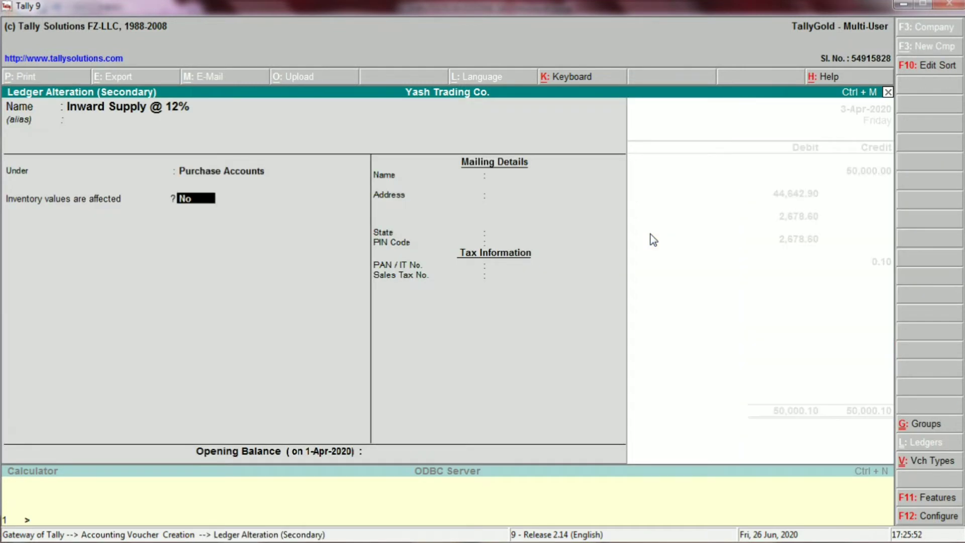
pyautogui.press('Return')
pyautogui.press('Return')
pyautogui.press('Return')
pyautogui.press('Return')
pyautogui.press('Return')
pyautogui.press('Return')
pyautogui.press('Return')
pyautogui.press('Return')
# Step: Open the INPUT CGST @ 6% ledger from the voucher and examine its group, duty type and calculation percentage
pyautogui.press('Return')
pyautogui.press('Return')
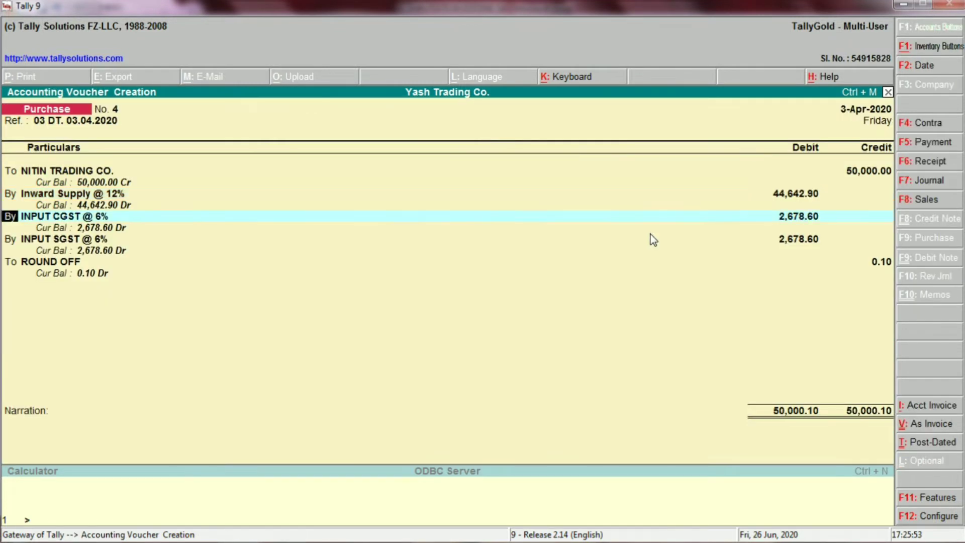
pyautogui.hotkey('ctrl', 'Return')
pyautogui.press('Return')
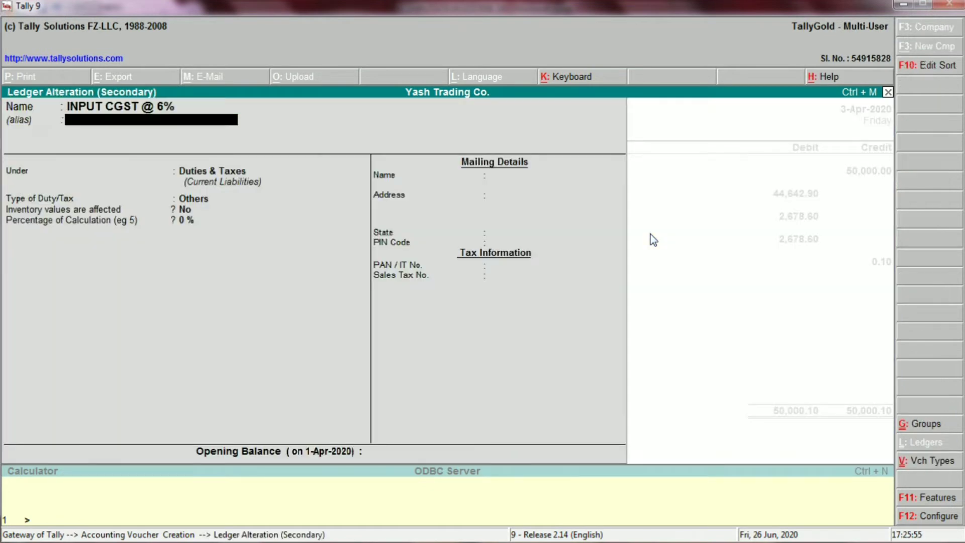
pyautogui.press('Return')
pyautogui.press('Return')
pyautogui.press('Return')
pyautogui.press('Return')
pyautogui.press('Return')
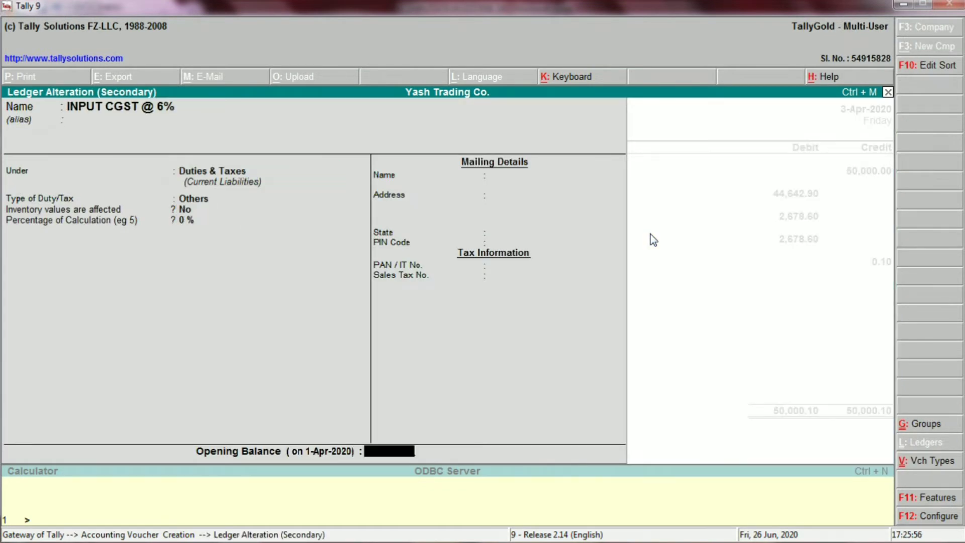
pyautogui.press('Return')
pyautogui.press('Return')
pyautogui.press('Return')
# Step: Open the INPUT SGST @ 6% ledger from the voucher and examine its group, duty type and calculation percentage
pyautogui.press('Return')
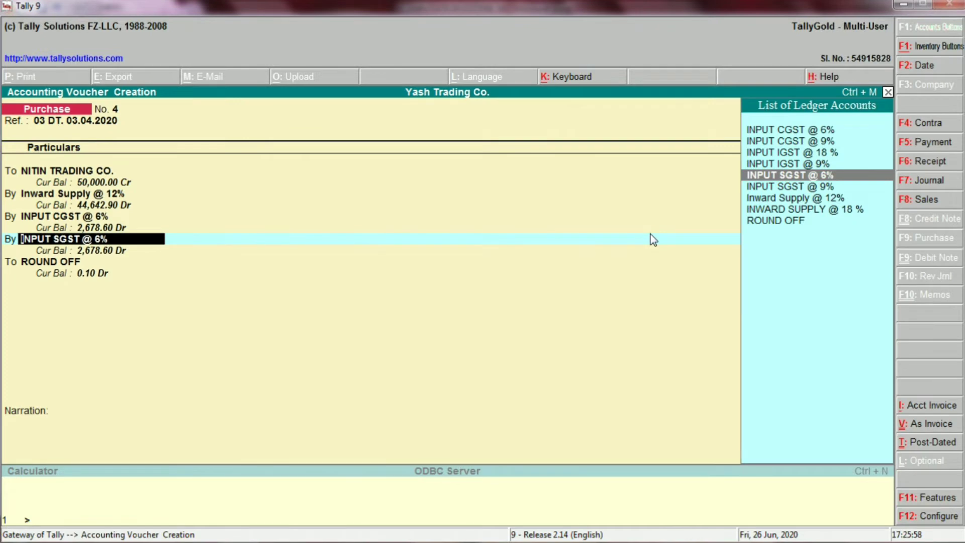
pyautogui.hotkey('ctrl', 'Return')
pyautogui.press('Return')
pyautogui.press('Return')
pyautogui.press('Return')
pyautogui.press('Return')
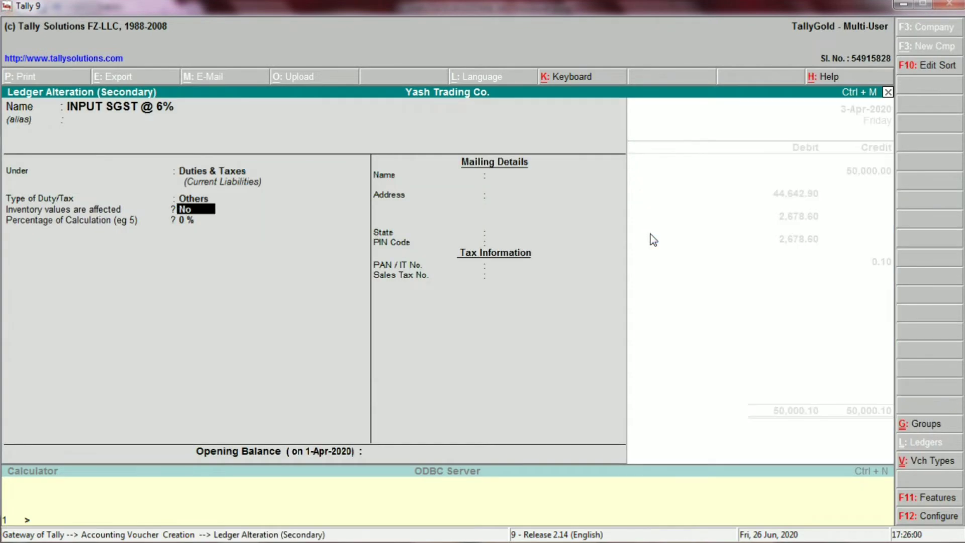
pyautogui.press('Return')
pyautogui.press('Return')
pyautogui.press('Return')
pyautogui.press('Return')
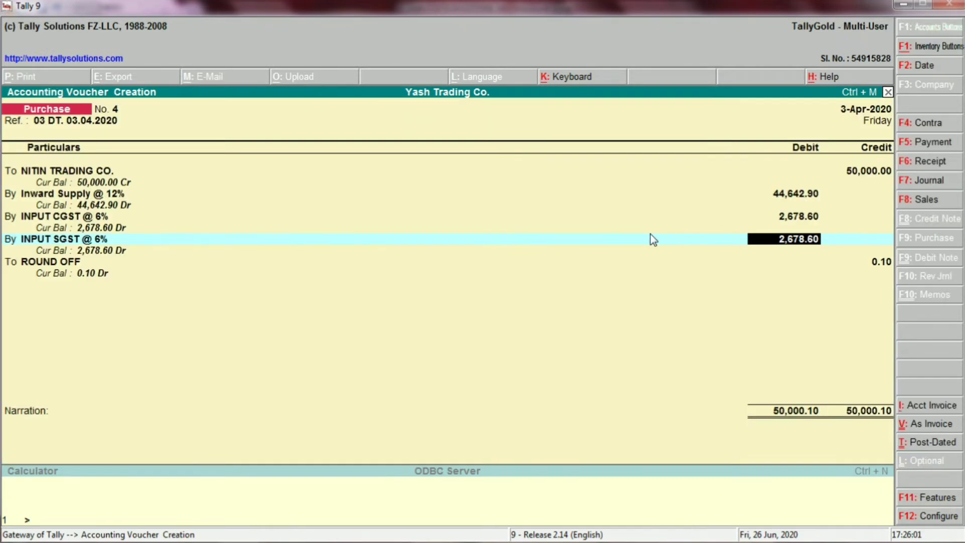
pyautogui.press('Return')
# Step: Open the ROUND OFF ledger from the voucher, examine its group and settings, and continue to the voucher's narration
pyautogui.press('Return')
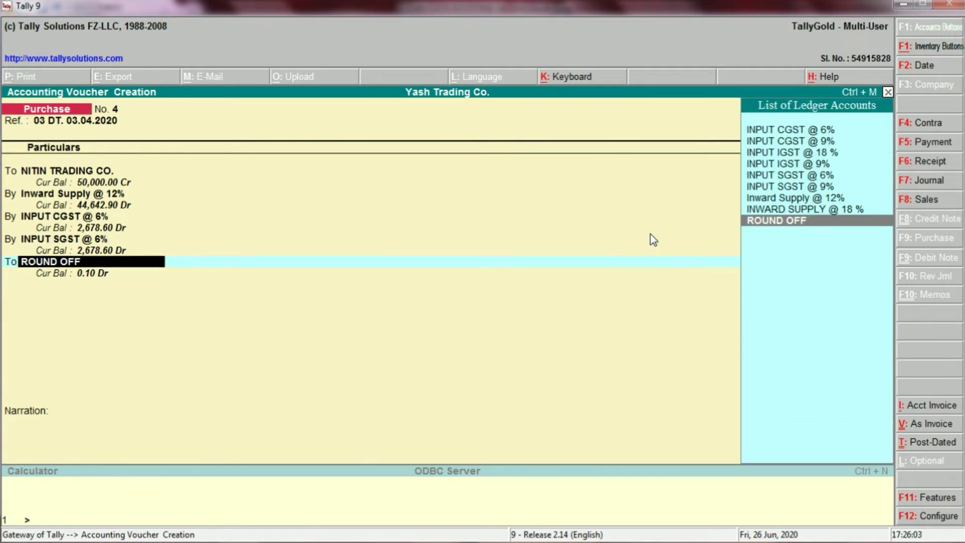
pyautogui.hotkey('ctrl', 'Return')
pyautogui.press('Return')
pyautogui.press('Return')
pyautogui.press('Return')
pyautogui.press('Return')
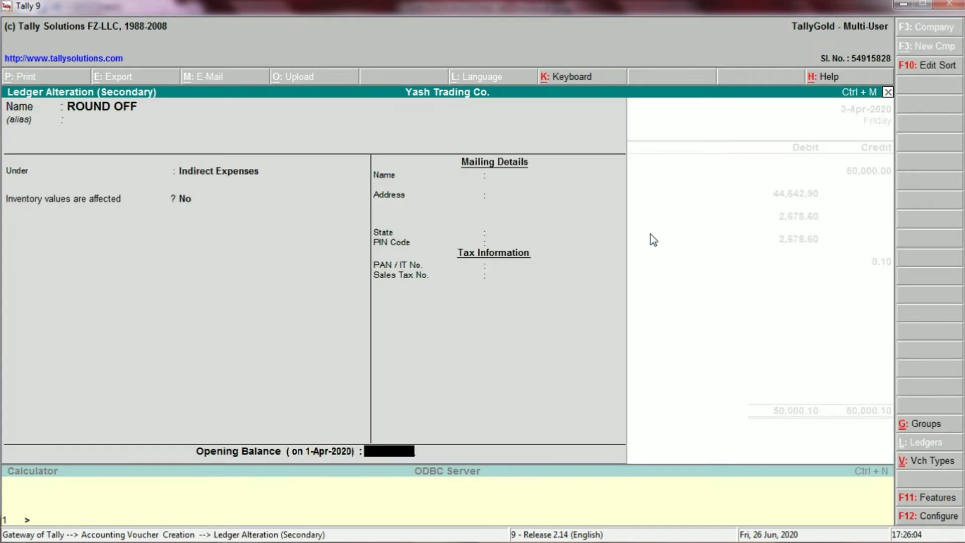
pyautogui.press('Return')
pyautogui.press('Return')
pyautogui.press('Return')
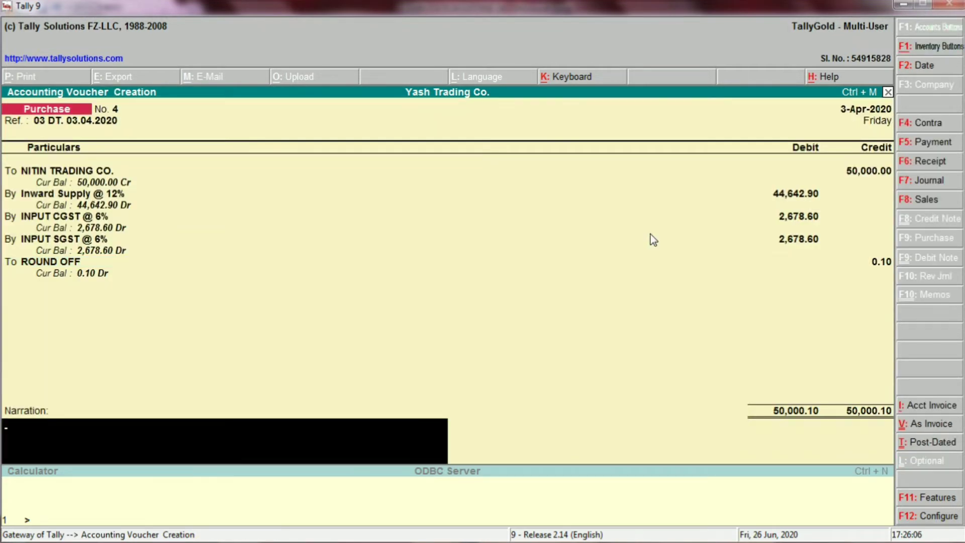
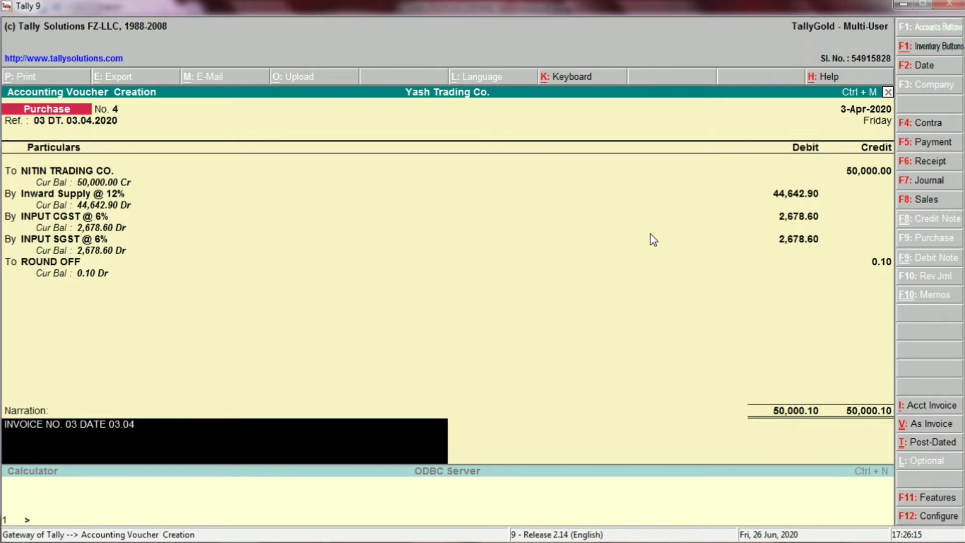
# Step: Complete the narration as INVOICE NO. 03 DATE 03.04.2020 and save the Nitin Trading Co. purchase voucher
pyautogui.write('02')
pyautogui.press('Return')
pyautogui.press('Return')
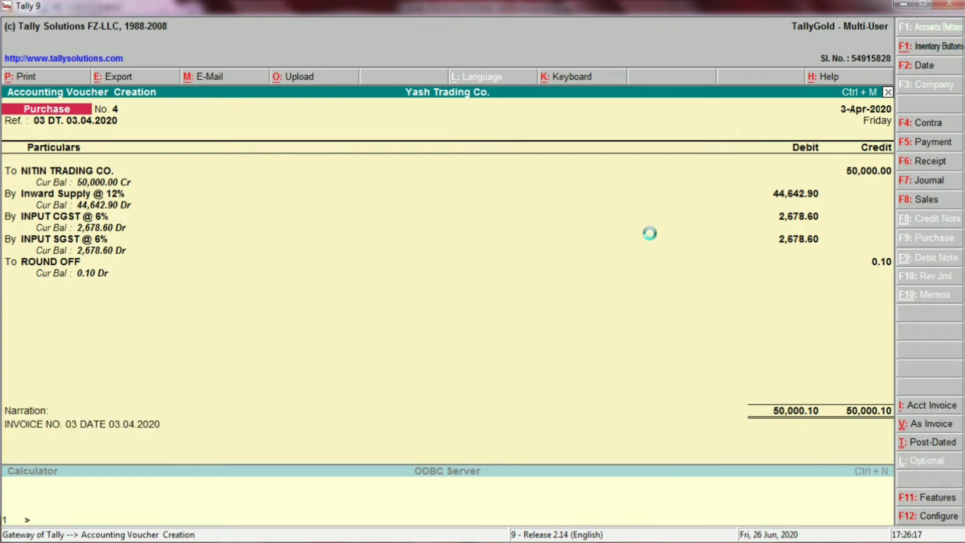
# Step: Switch to Excel and fill the whole Nitin Trading Co. entry, B21:F24, with yellow
pyautogui.hotkey('alt', 'Tab')
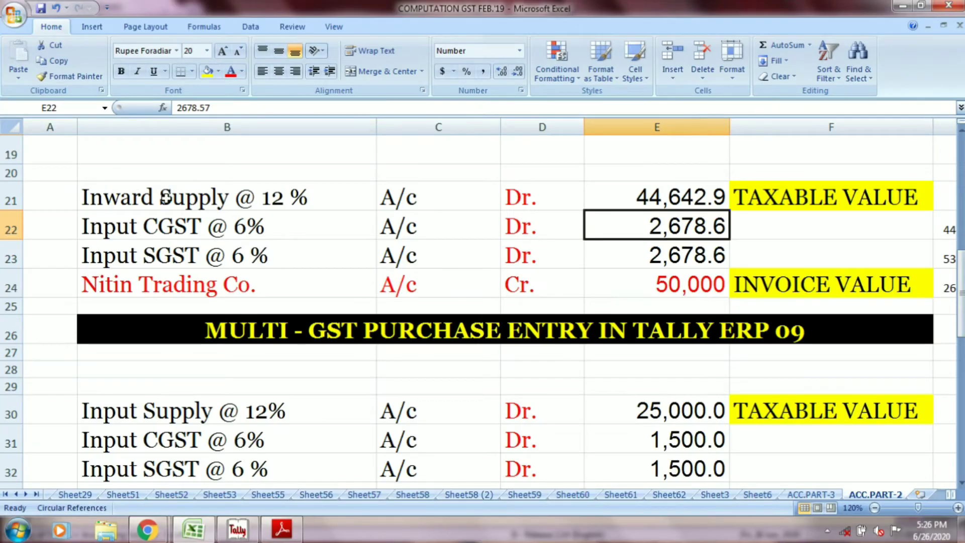
pyautogui.moveTo(161, 196); pyautogui.dragTo(813, 280)
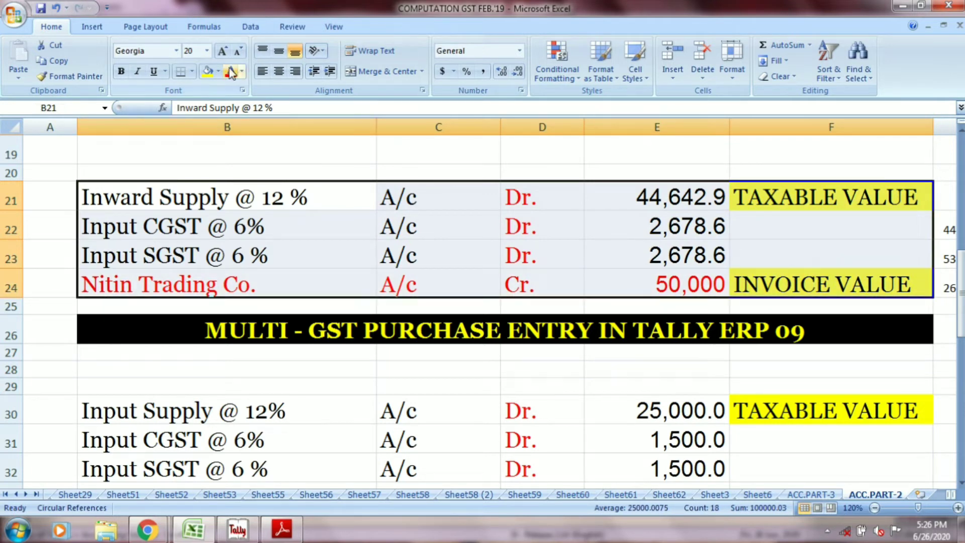
pyautogui.click(208, 71)
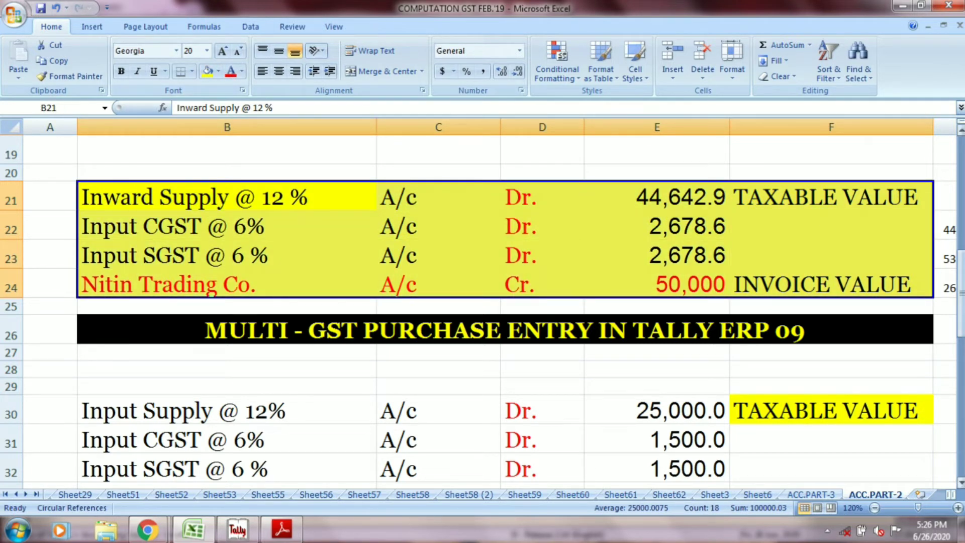
# Step: Find the multi-GST purchase entry further down the sheet and select the Raj Trading Co. account cell
pyautogui.moveTo(962, 294); pyautogui.dragTo(961, 312)
pyautogui.click(678, 209)
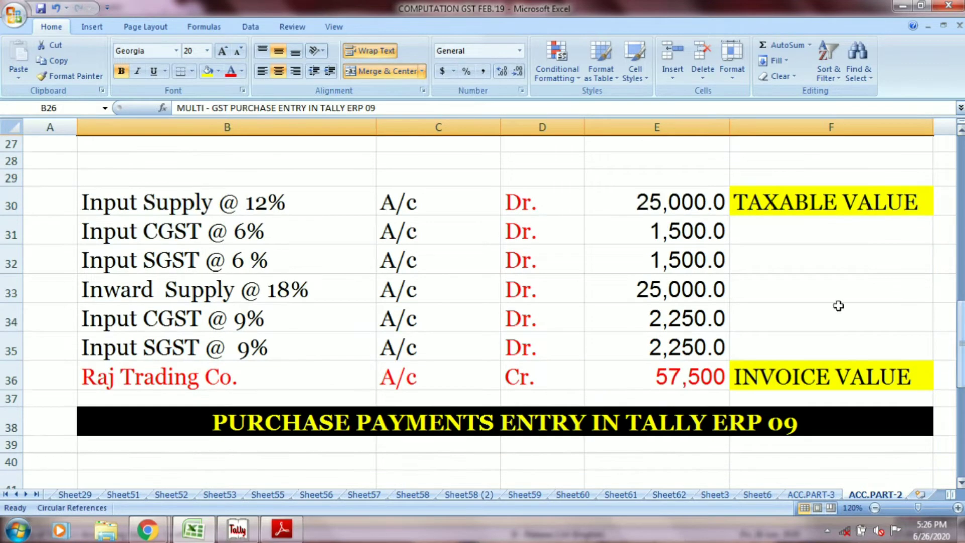
pyautogui.click(304, 372)
# Step: Switch to Tally, date the new purchase voucher 04.04.2020 and enter the reference 04 DT. 04.04.2020
pyautogui.hotkey('alt', 'Tab')
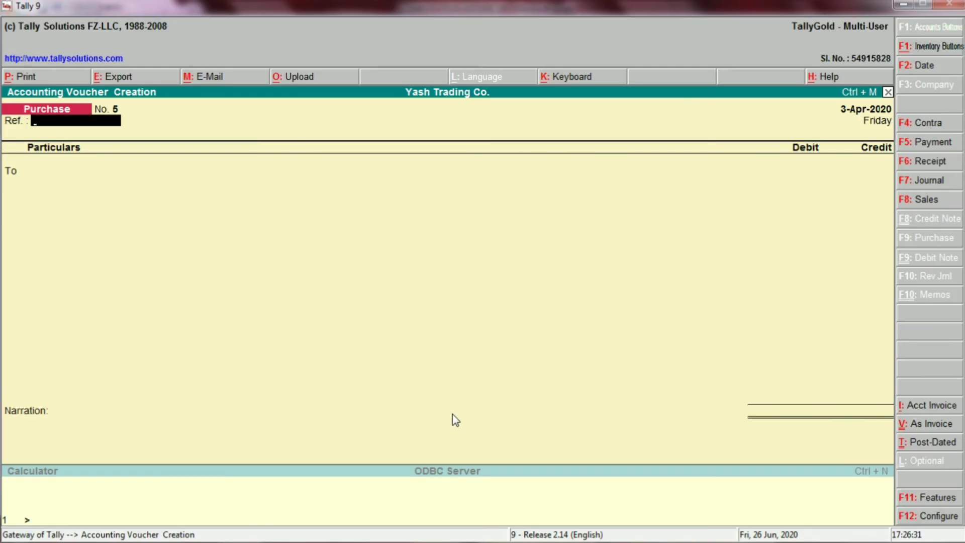
pyautogui.press('F2')
pyautogui.write('04')
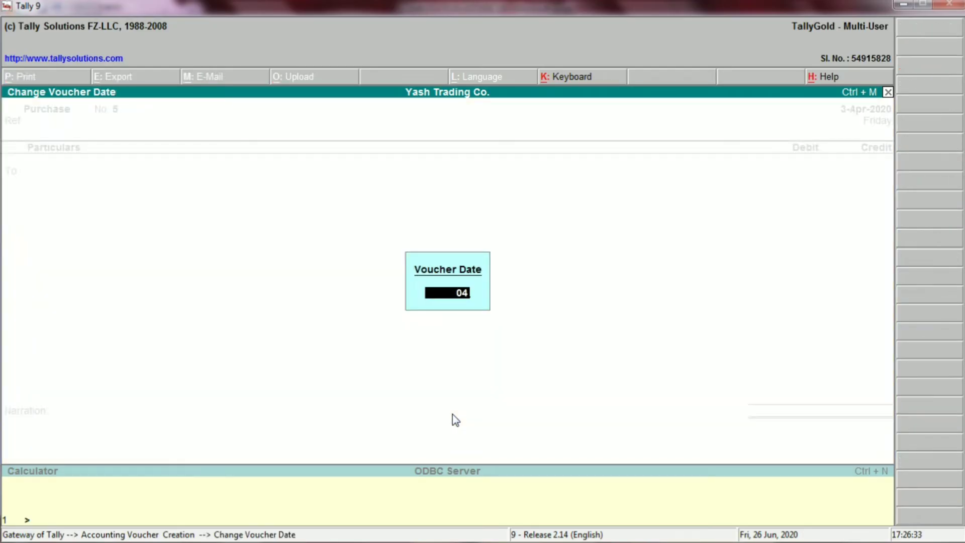
pyautogui.write('.04.2020')
pyautogui.press('Return')
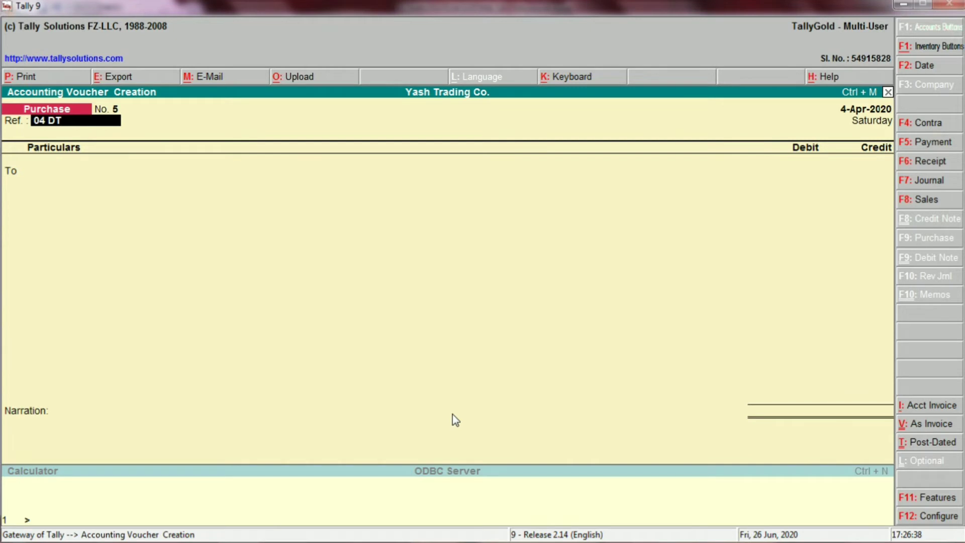
pyautogui.write('04 DT. 04.04.2020')
pyautogui.press('Return')
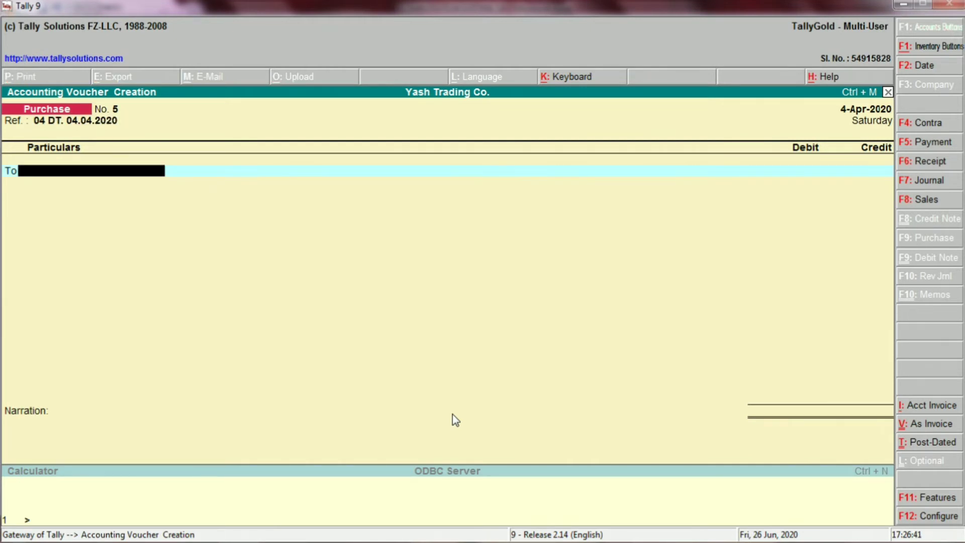
# Step: Credit RAJ TRADING CO. with 57,500 in the purchase voucher, checking the invoice value in the Excel entry
pyautogui.hotkey('alt', 'Tab')
pyautogui.hotkey('alt', 'Tab')
pyautogui.write('RA')
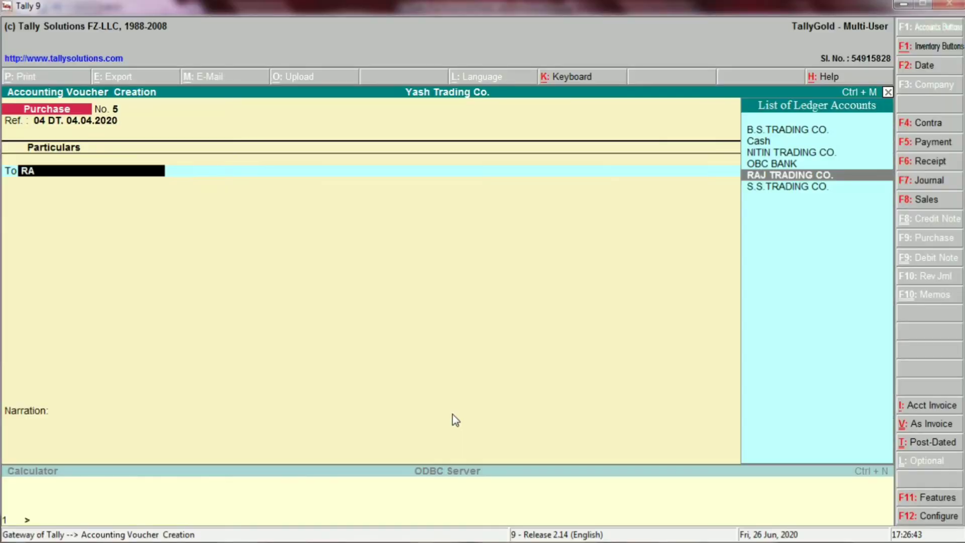
pyautogui.press('Return')
pyautogui.hotkey('alt', 'Tab')
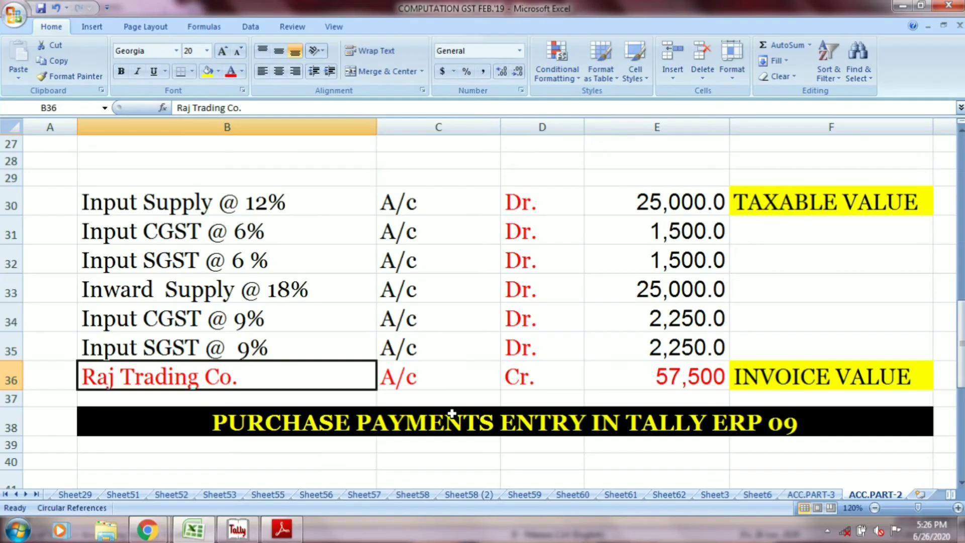
pyautogui.click(415, 380)
pyautogui.click(511, 385)
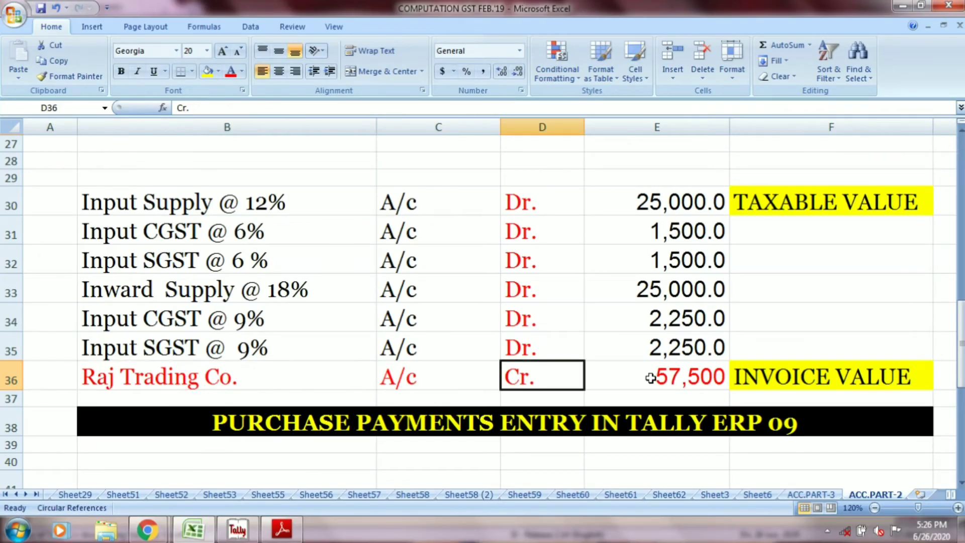
pyautogui.click(653, 378)
pyautogui.hotkey('alt', 'Tab')
pyautogui.write('57,500')
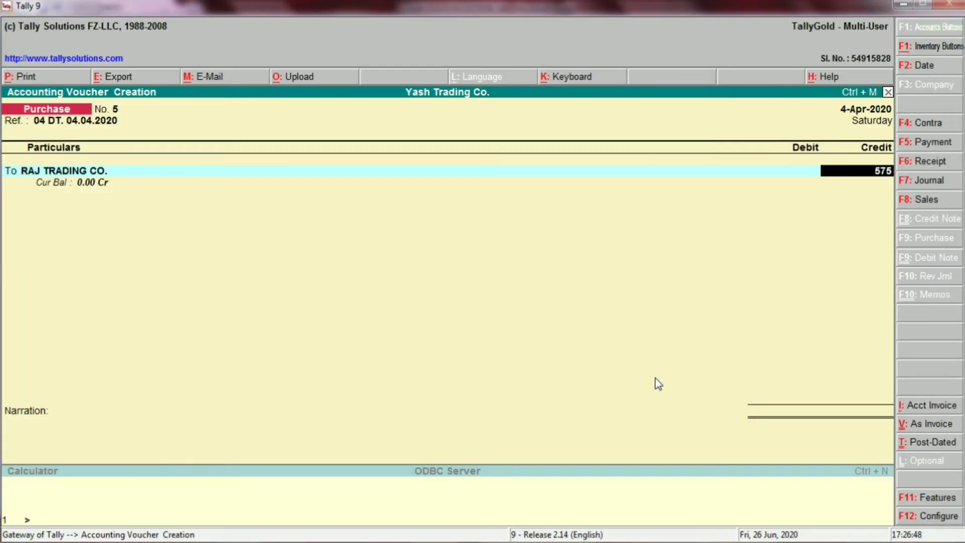
pyautogui.press('Return')
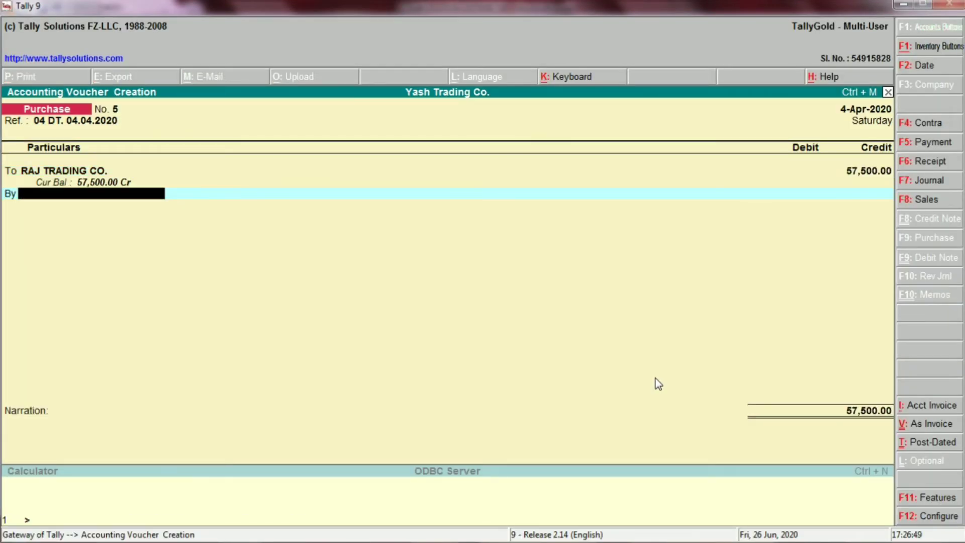
# Step: Check the 12% supply row in Excel and debit Inward Supply @ 12% with 25,000 in the voucher
pyautogui.hotkey('alt', 'Tab')
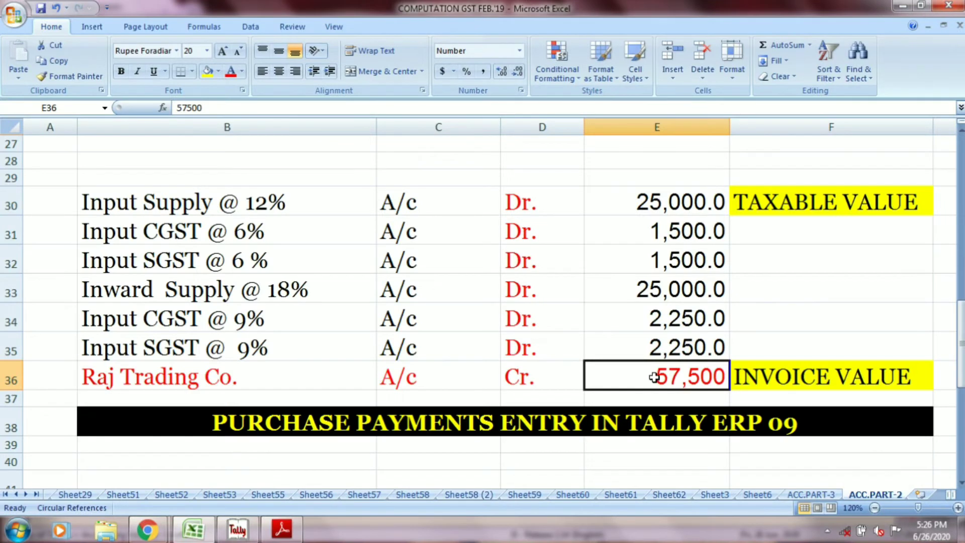
pyautogui.click(274, 206)
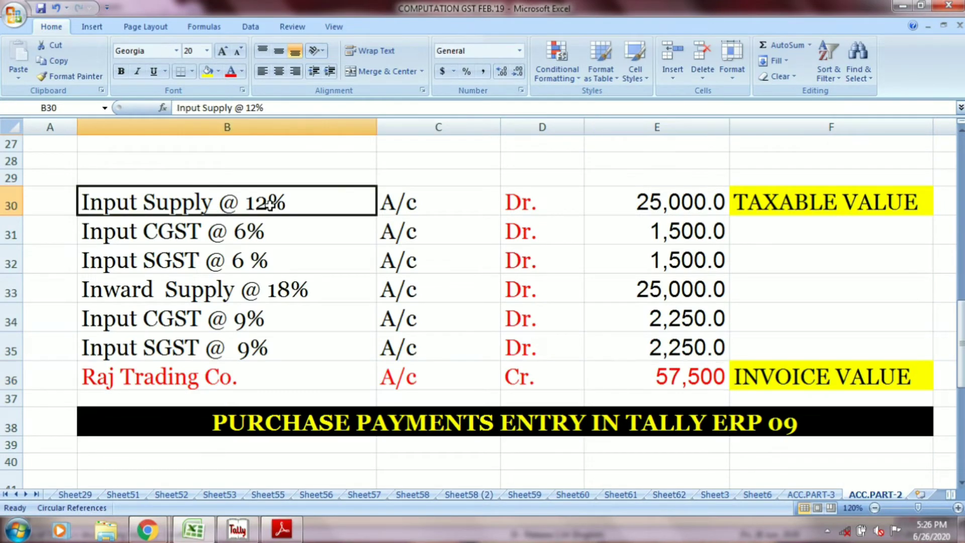
pyautogui.click(421, 202)
pyautogui.click(508, 198)
pyautogui.click(617, 205)
pyautogui.hotkey('alt', 'Tab')
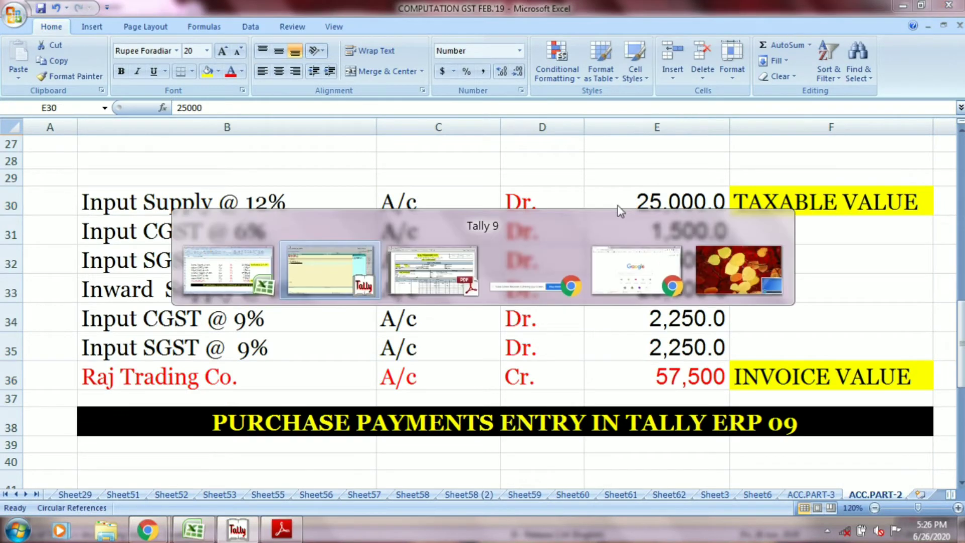
pyautogui.press('Down')
pyautogui.press('Up')
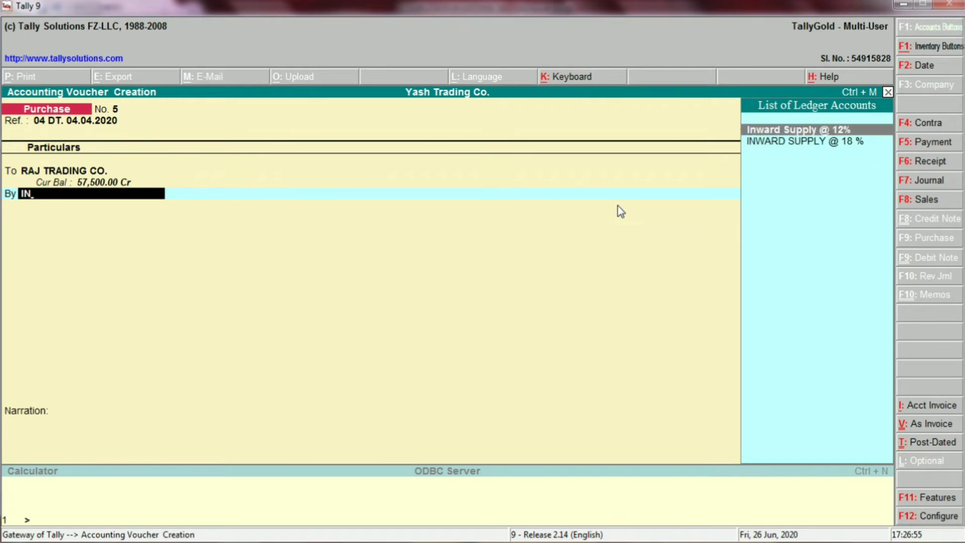
pyautogui.press('Return')
pyautogui.hotkey('alt', 'Tab')
pyautogui.hotkey('alt', 'Tab')
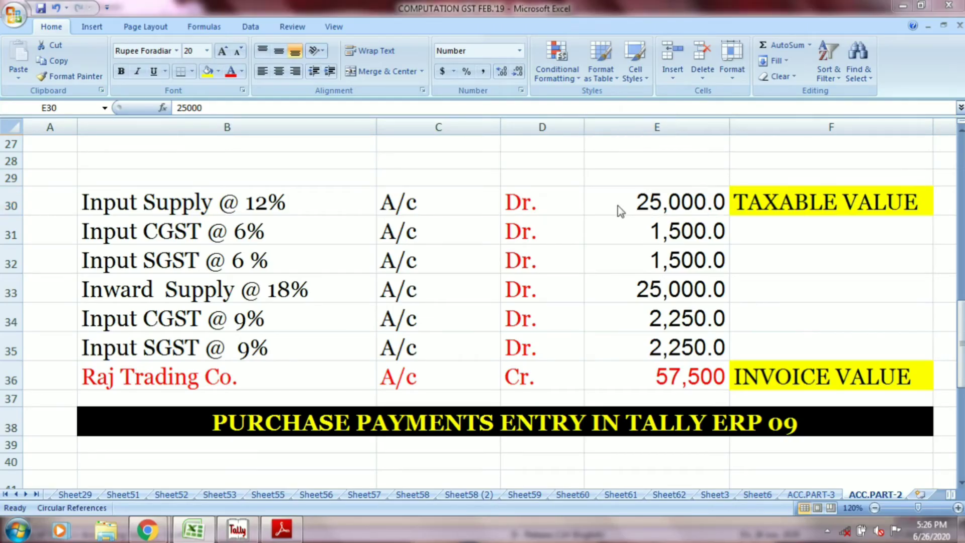
pyautogui.write('25000')
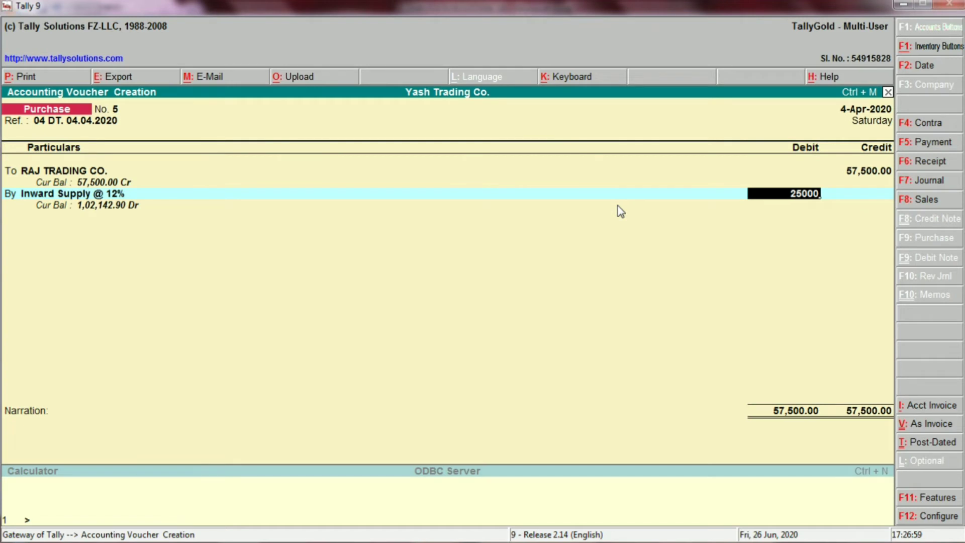
pyautogui.press('Return')
pyautogui.press('Return')
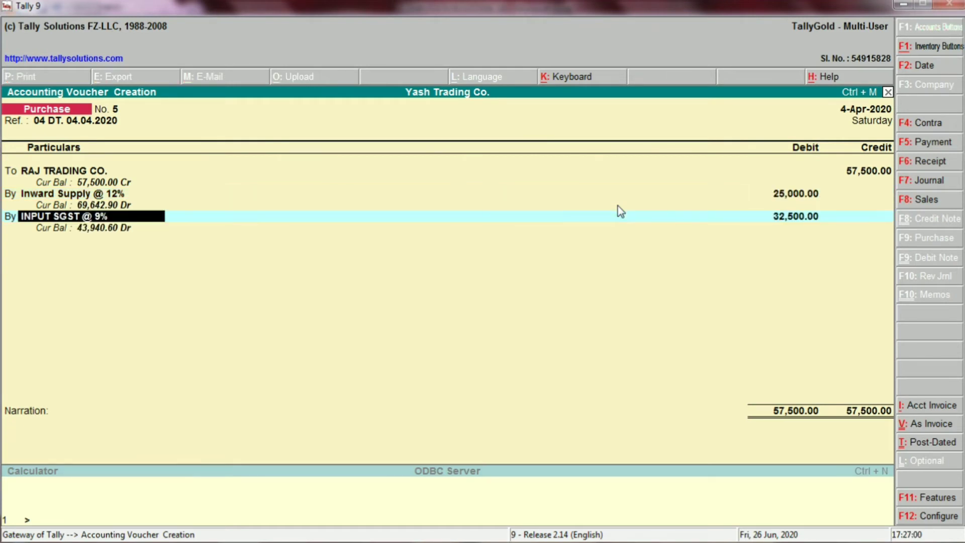
# Step: Replace the suggested ledger on the second debit line with INPUT CGST @ 6%
pyautogui.press('BackSpace')
pyautogui.write('IN')
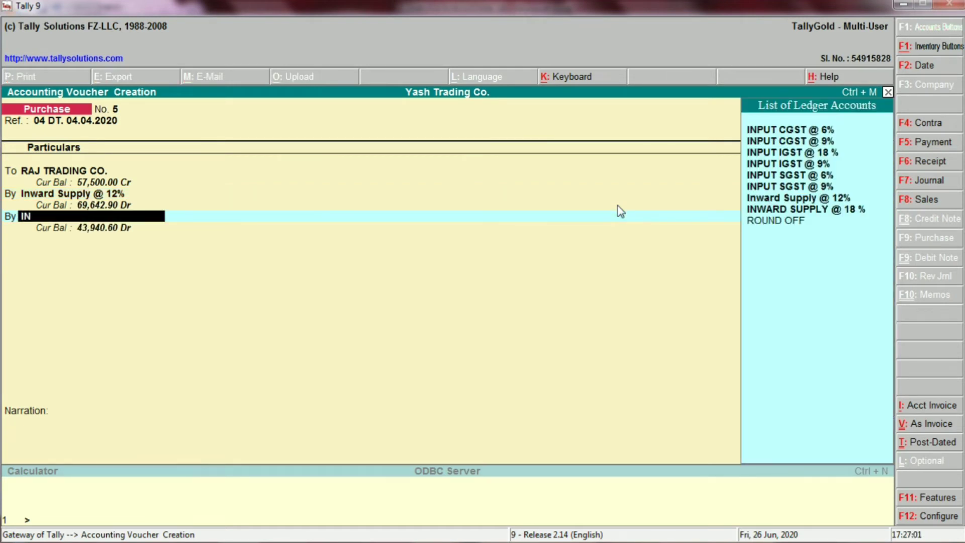
pyautogui.write('PUT')
pyautogui.press('Down')
pyautogui.press('Down')
pyautogui.press('Down')
pyautogui.press('Down')
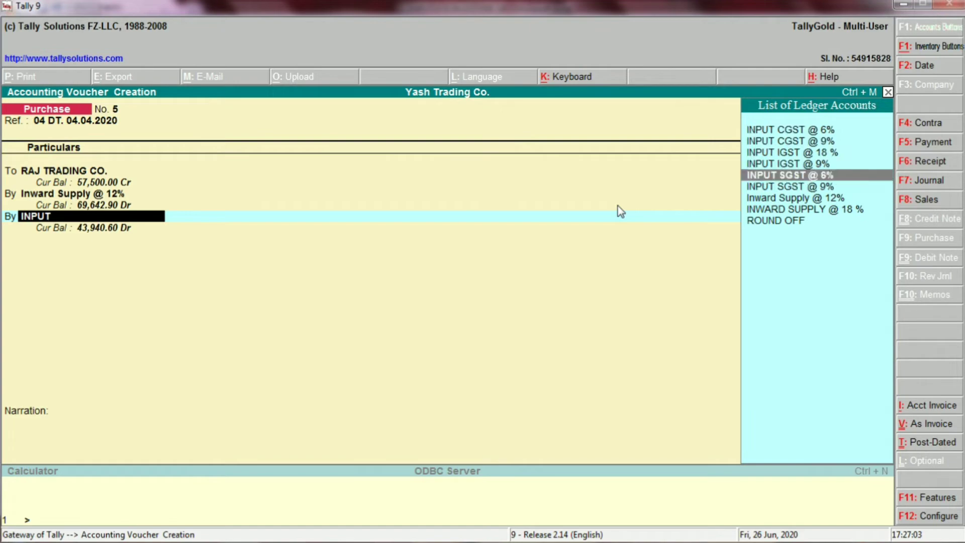
pyautogui.press('Up')
pyautogui.press('Up')
pyautogui.press('Up')
pyautogui.press('Up')
pyautogui.press('Return')
# Step: Check the Input CGST @ 6% row in Excel and enter 1,500 as that ledger's debit amount in the voucher
pyautogui.hotkey('alt', 'Tab')
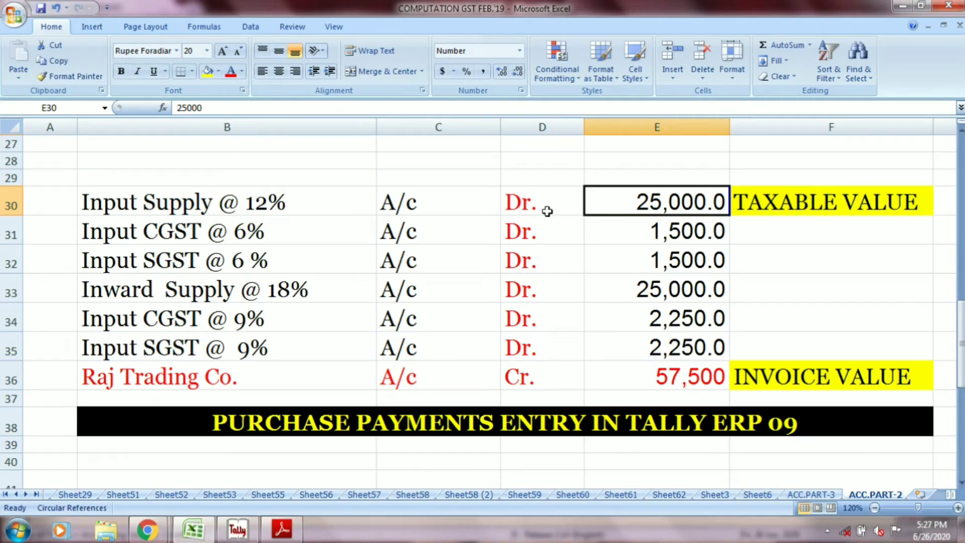
pyautogui.click(312, 224)
pyautogui.click(411, 231)
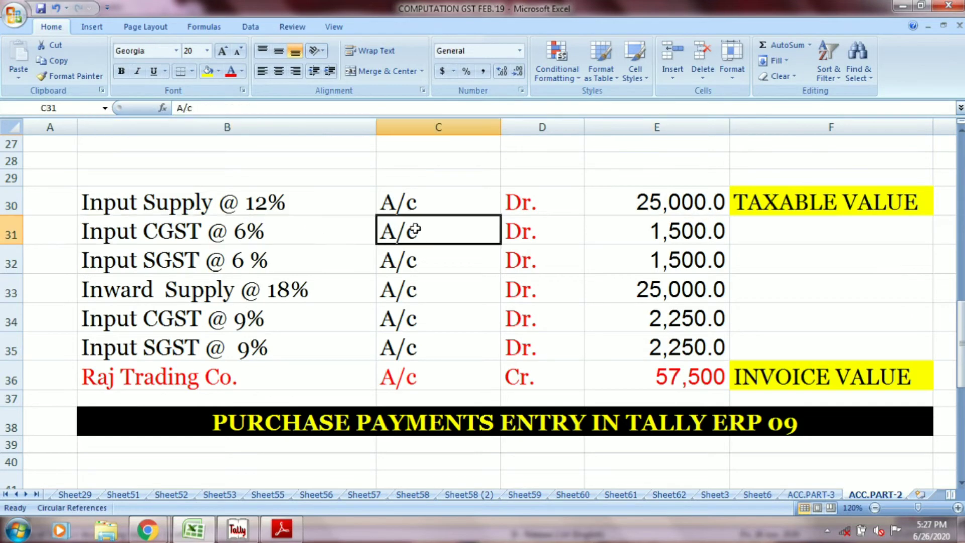
pyautogui.click(512, 228)
pyautogui.click(634, 230)
pyautogui.hotkey('alt', 'Tab')
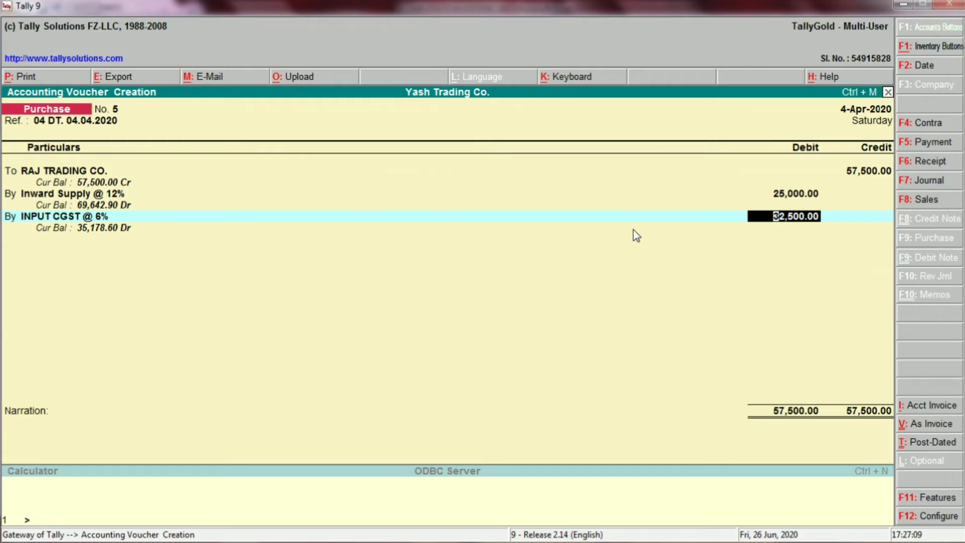
pyautogui.write('1500')
pyautogui.press('Return')
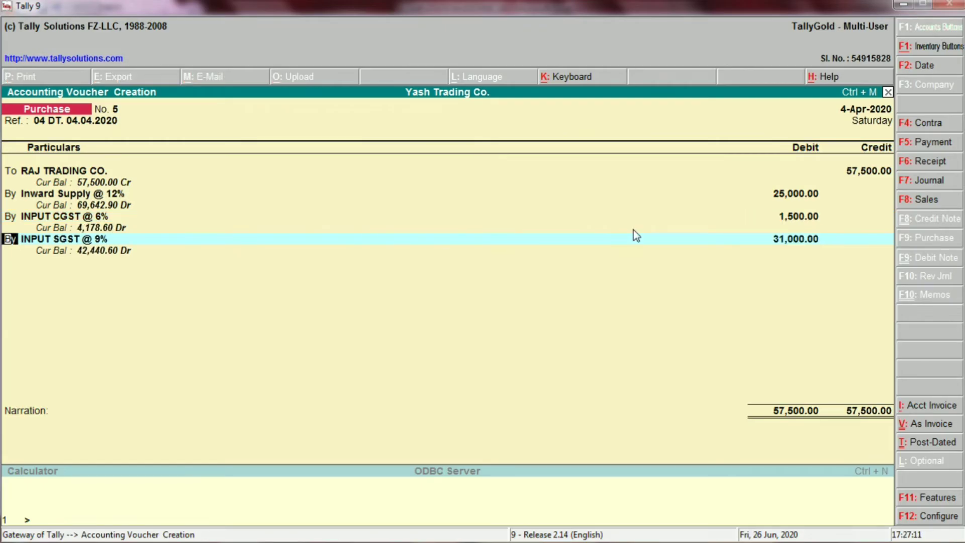
# Step: Replace the suggested ledger on the third debit line with INPUT SGST @ 6% and debit it with 1,500
pyautogui.press('Return')
pyautogui.write('INP')
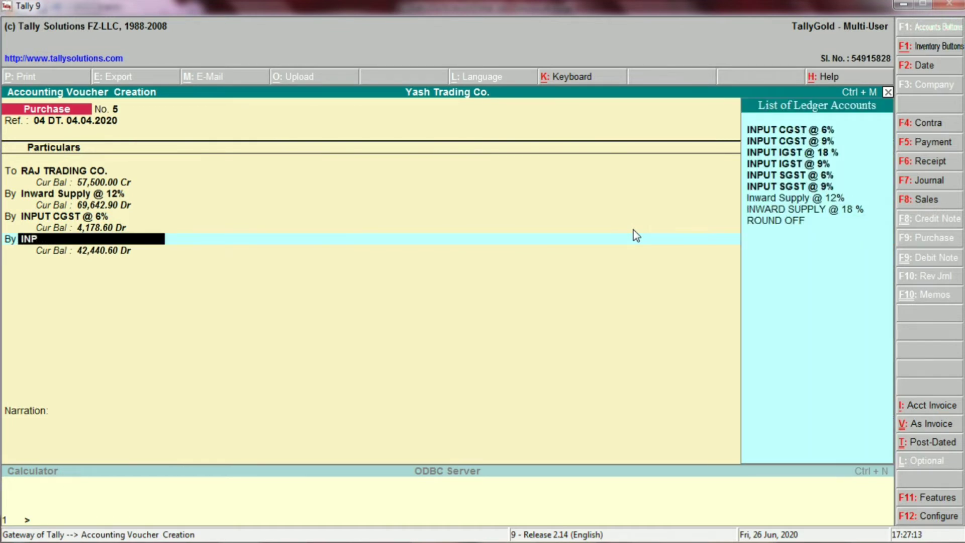
pyautogui.press('Up')
pyautogui.press('Up')
pyautogui.press('Up')
pyautogui.press('Down')
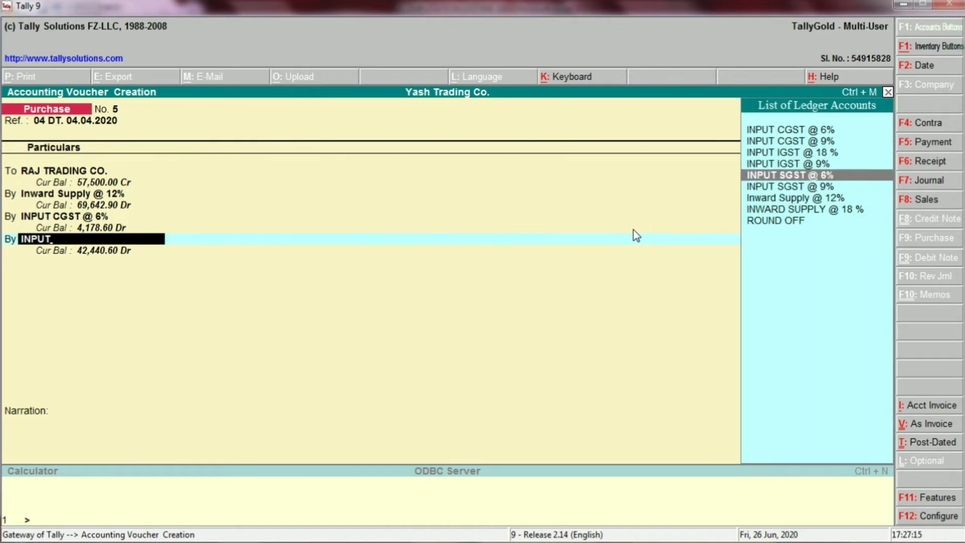
pyautogui.press('Return')
pyautogui.write('1500')
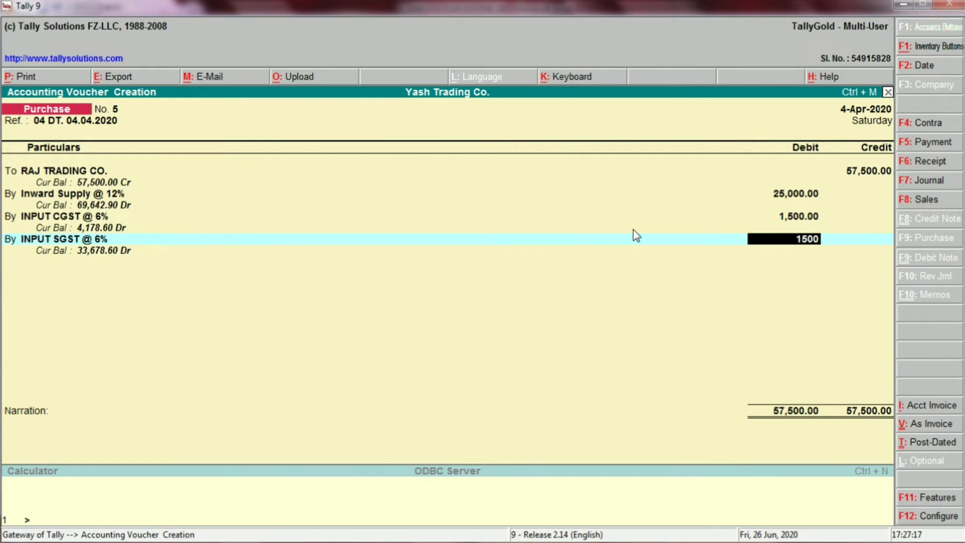
pyautogui.press('Return')
pyautogui.press('Return')
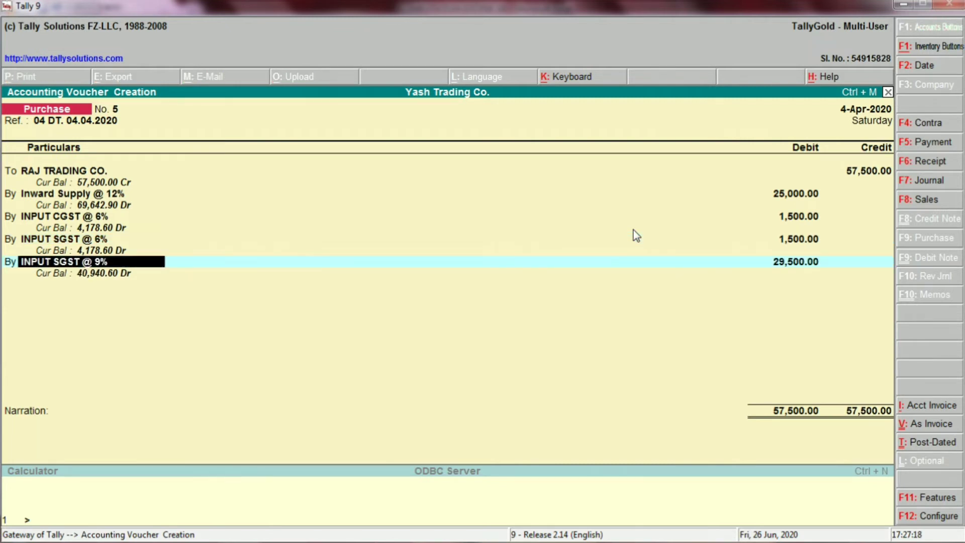
# Step: Replace the suggested ledger on the fourth debit line with INWARD SUPPLY @ 18 %
pyautogui.press('BackSpace')
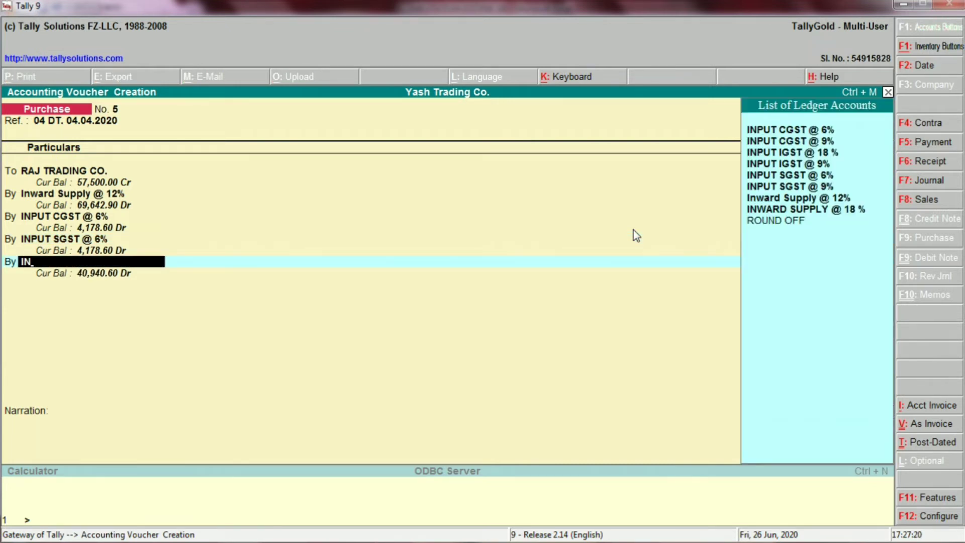
pyautogui.press('Down')
pyautogui.press('Down')
pyautogui.press('Down')
pyautogui.press('Down')
pyautogui.press('Down')
pyautogui.press('Down')
pyautogui.press('Down')
pyautogui.press('Return')
# Step: Switch to Excel and check the Input SGST @ 6 % row of the journal entry
pyautogui.hotkey('alt', 'Tab')
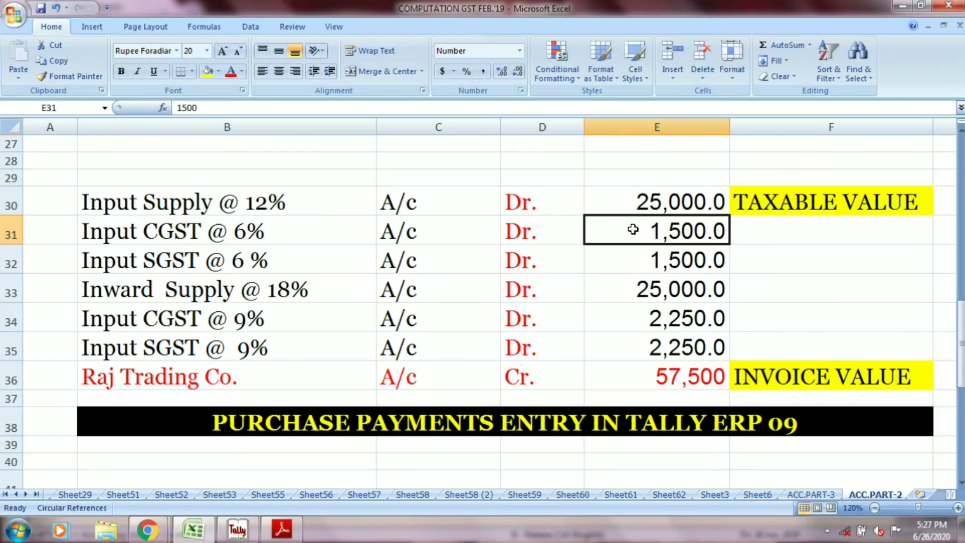
pyautogui.click(268, 265)
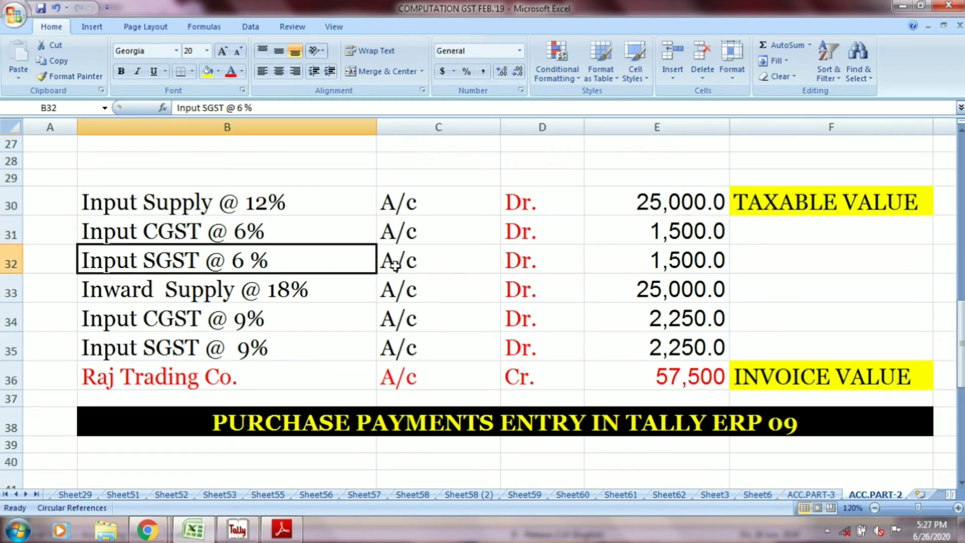
pyautogui.click(405, 262)
pyautogui.click(507, 259)
pyautogui.click(644, 257)
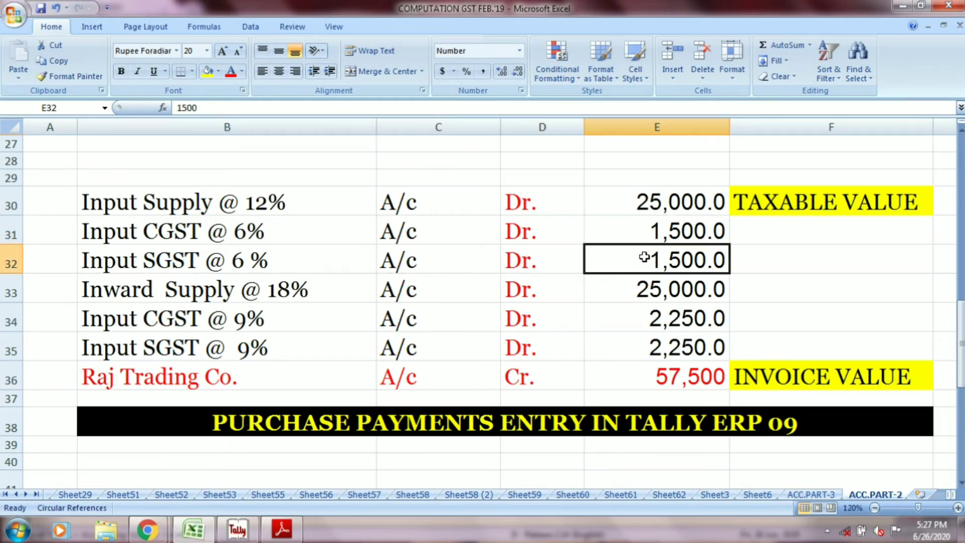
# Step: Check the Inward Supply @ 18% row in Excel and enter 25,000 as that ledger's debit amount in the voucher
pyautogui.click(277, 298)
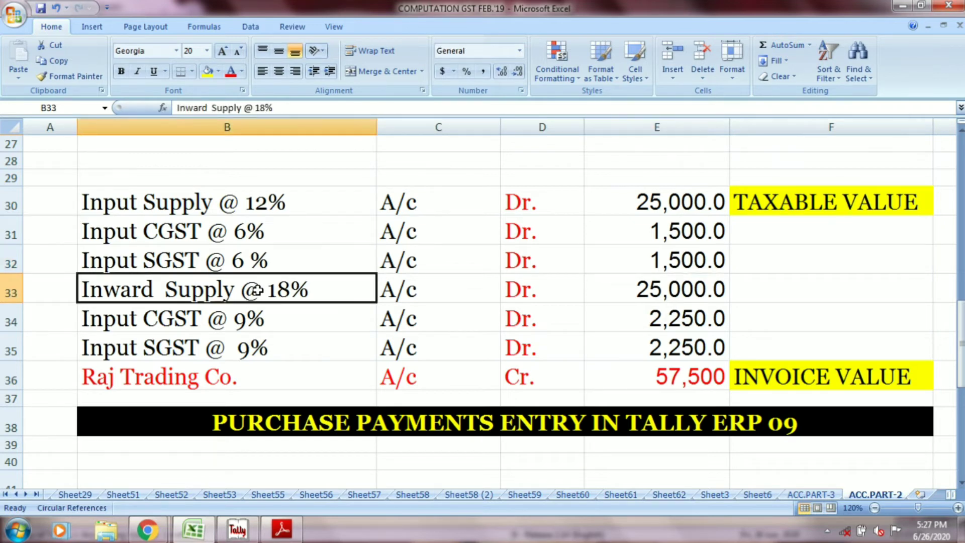
pyautogui.click(389, 290)
pyautogui.click(561, 289)
pyautogui.click(651, 290)
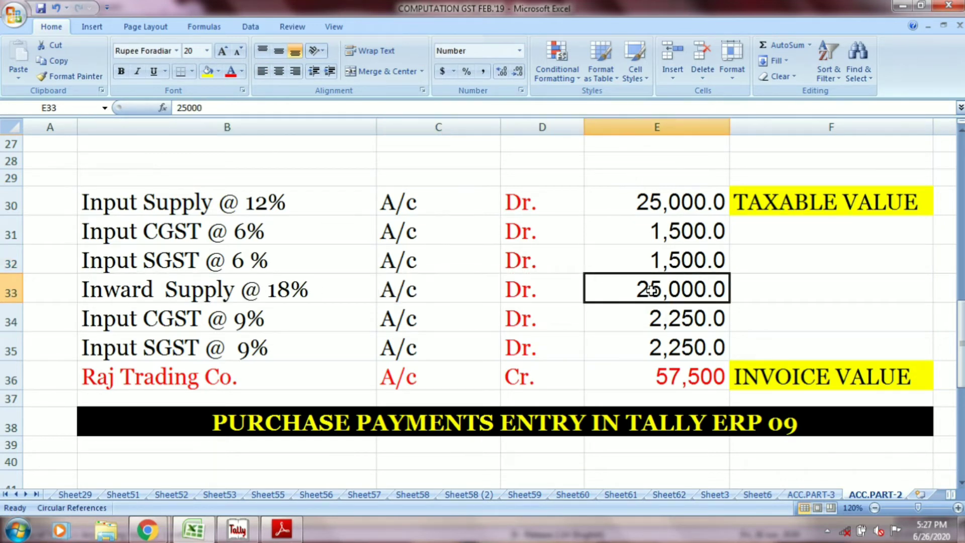
pyautogui.hotkey('alt', 'Tab')
pyautogui.write('25,0')
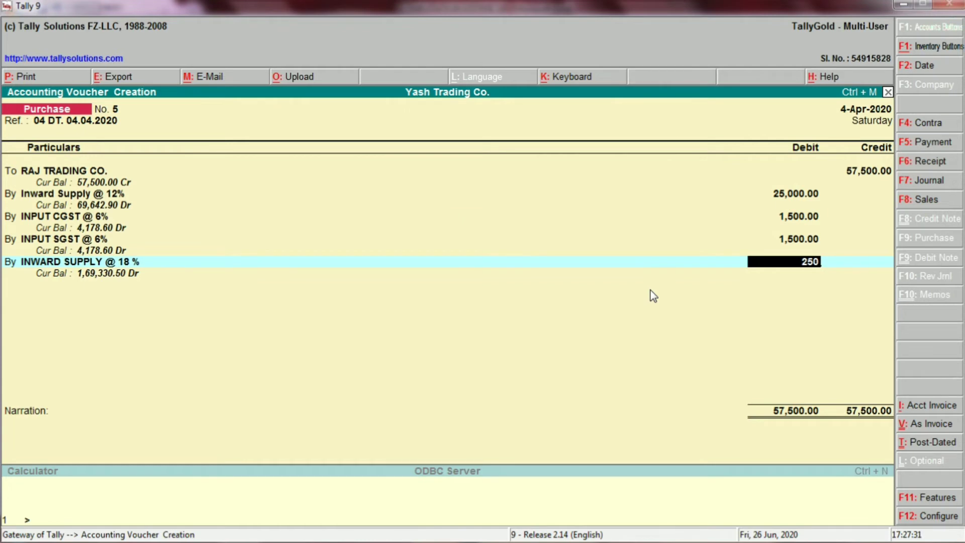
pyautogui.write('00')
pyautogui.press('Return')
# Step: Check the ledger, debit side and amount of the Input CGST @ 9% row in Excel, and return to the voucher
pyautogui.hotkey('alt', 'Tab')
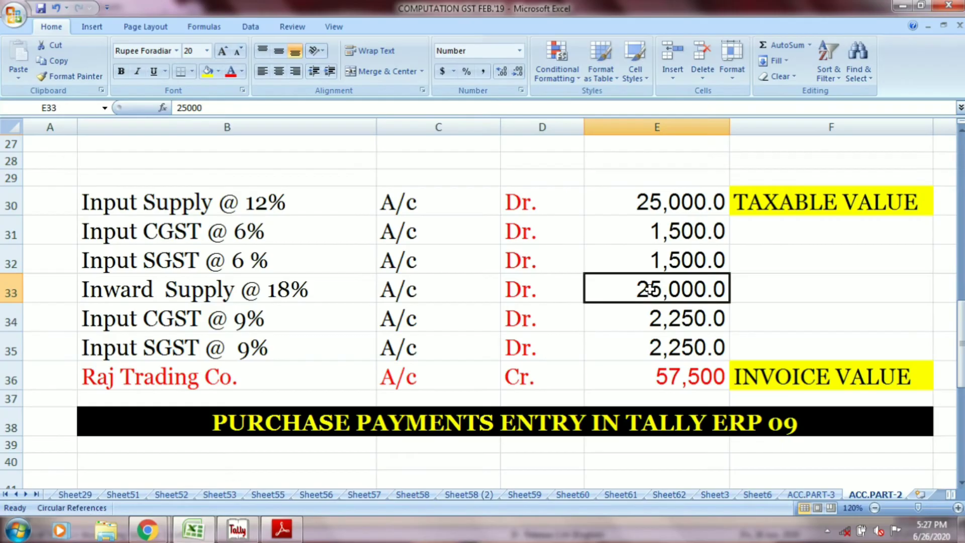
pyautogui.hotkey('alt', 'Tab')
pyautogui.hotkey('alt', 'Tab')
pyautogui.click(312, 322)
pyautogui.click(437, 310)
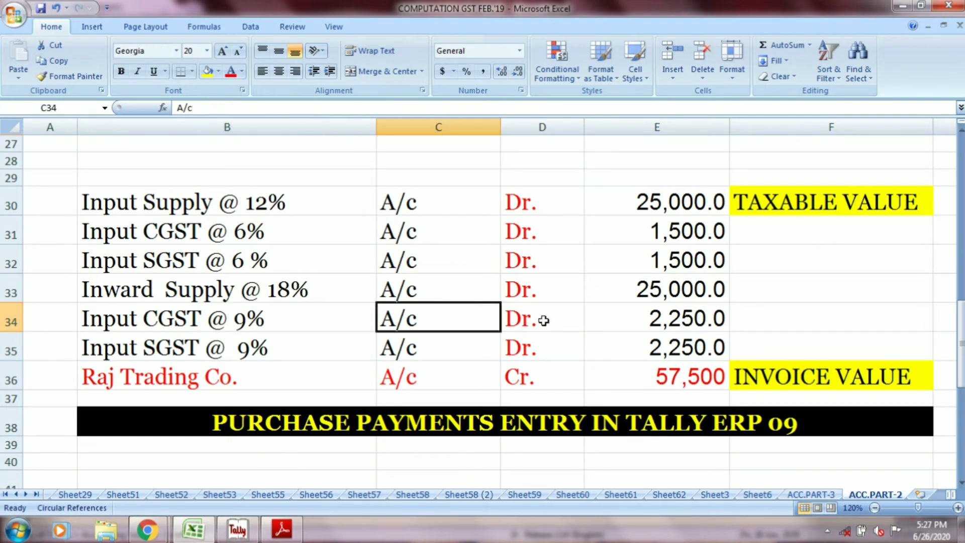
pyautogui.click(544, 321)
pyautogui.click(662, 318)
pyautogui.hotkey('alt', 'Tab')
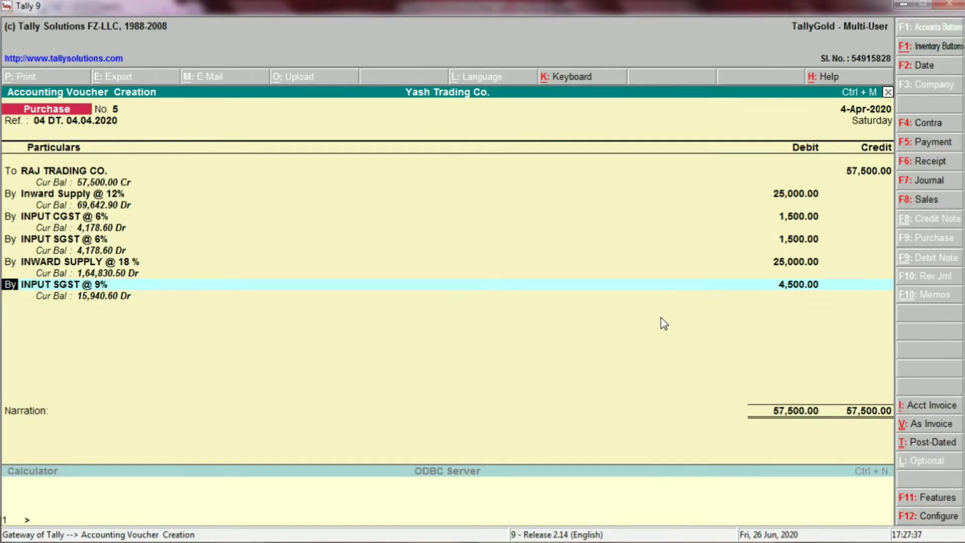
# Step: Replace the suggested ledger on the fifth debit line with INPUT CGST @ 9% and debit it with 2,250
pyautogui.press('Return')
pyautogui.write('I')
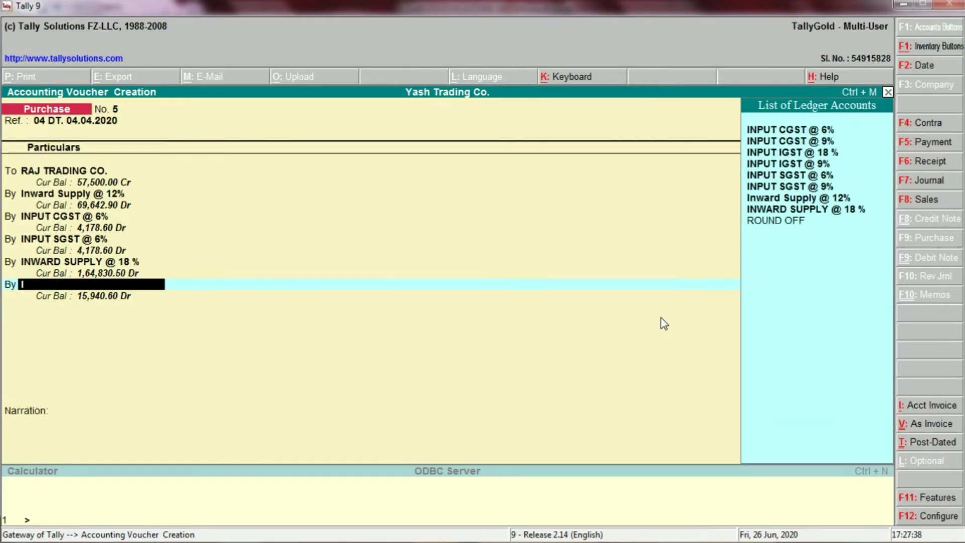
pyautogui.write('NP')
pyautogui.press('Up')
pyautogui.press('Up')
pyautogui.press('Up')
pyautogui.press('Up')
pyautogui.press('Up')
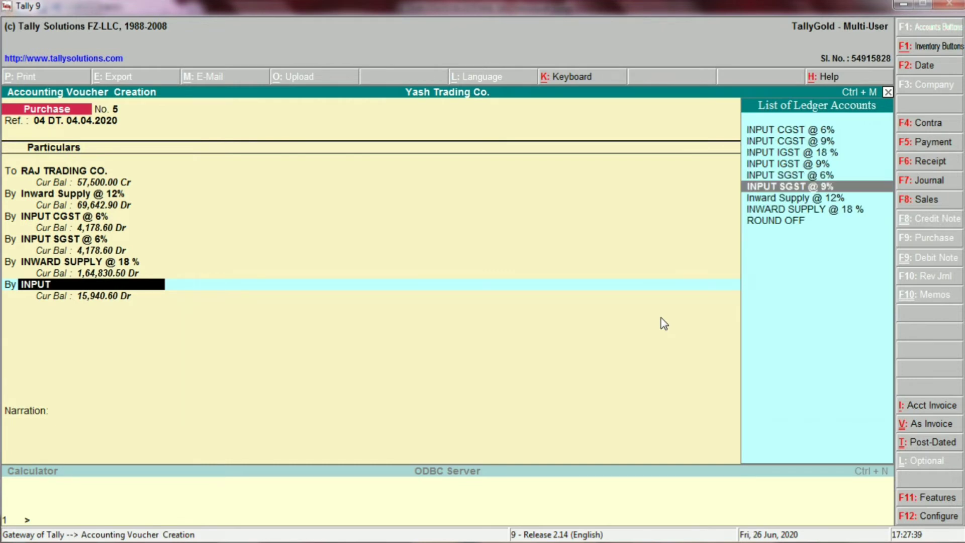
pyautogui.press('Return')
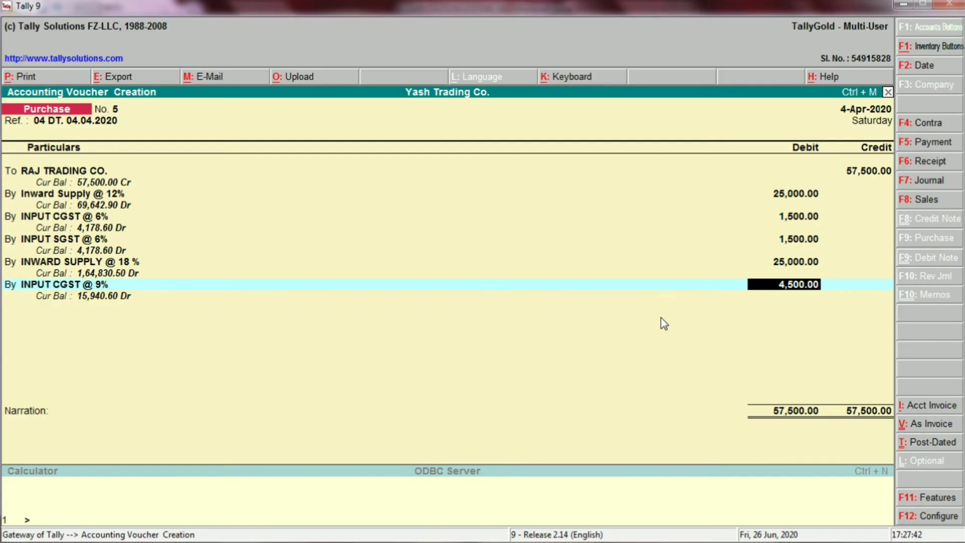
pyautogui.write('2,250')
pyautogui.press('Return')
pyautogui.press('Return')
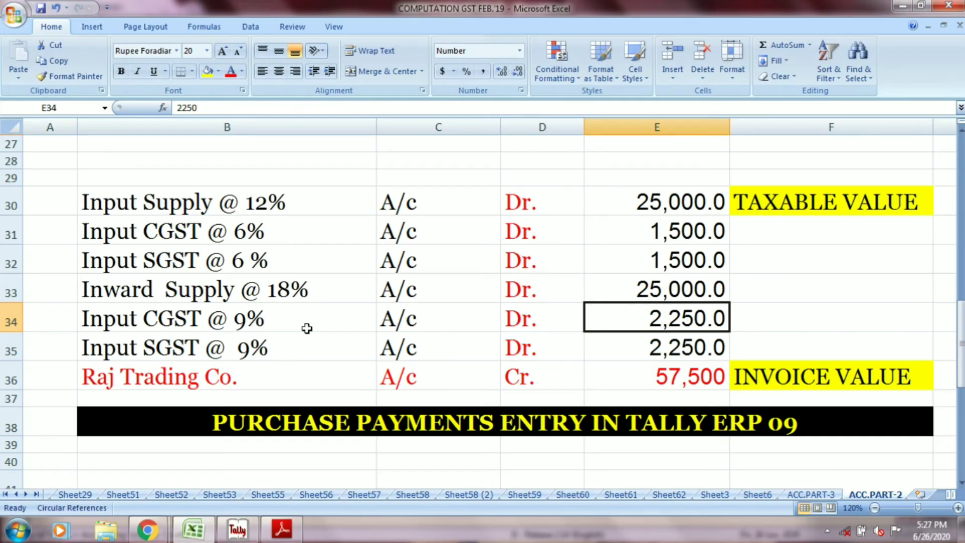
# Step: Check the Input SGST @ 9% row of the journal entry in Excel and return to the voucher
pyautogui.click(259, 347)
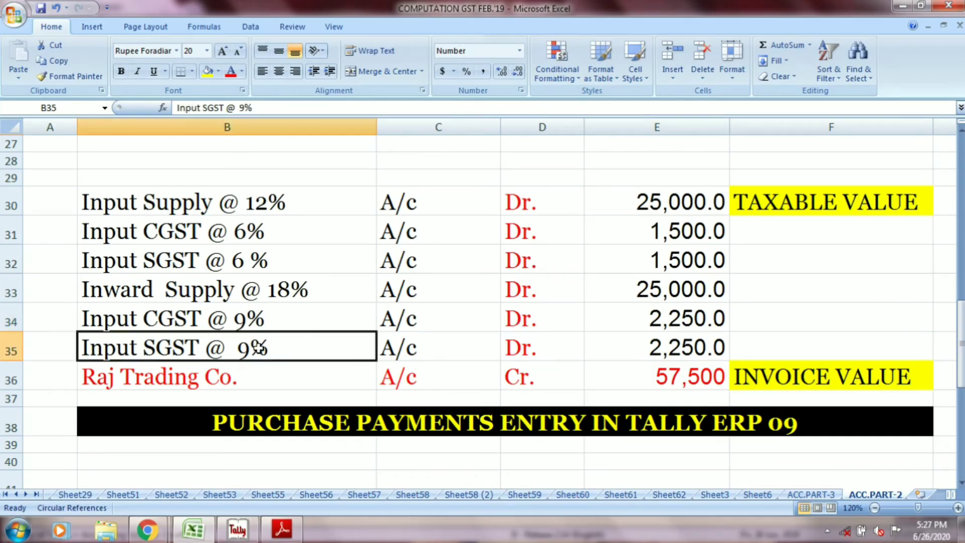
pyautogui.click(399, 350)
pyautogui.click(510, 351)
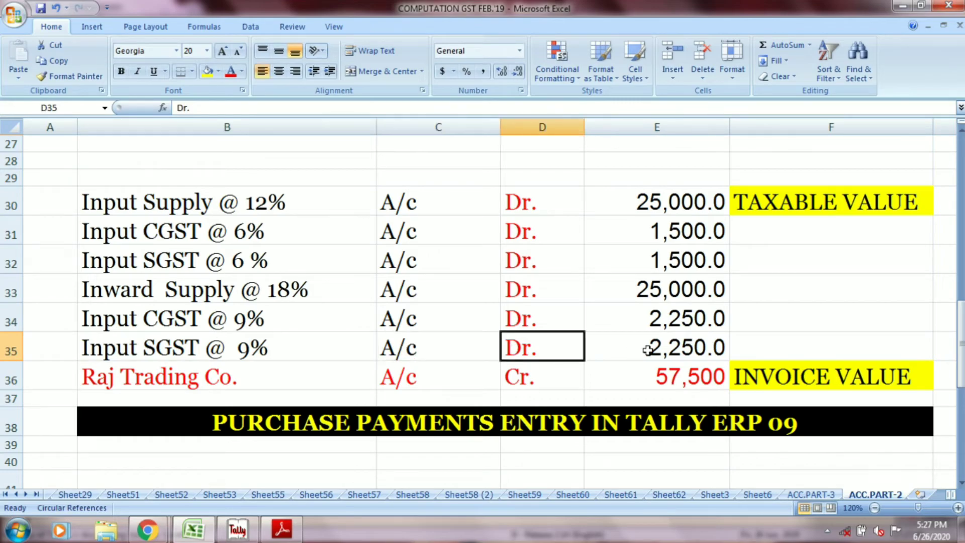
pyautogui.click(649, 351)
pyautogui.hotkey('alt', 'Tab')
# Step: Set the sixth debit line's ledger to INPUT SGST @ 9% and debit it with 2,250
pyautogui.write('I')
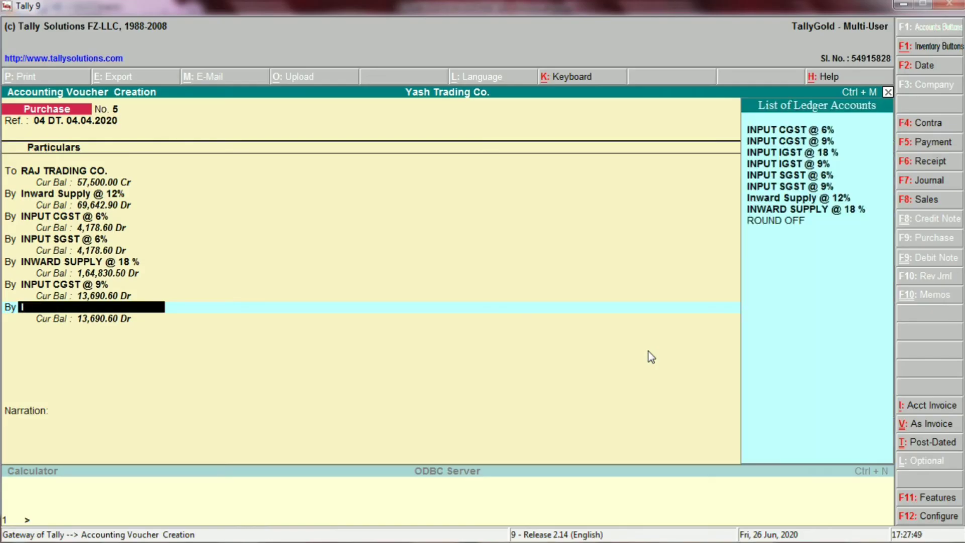
pyautogui.write('NPUT')
pyautogui.press('Down')
pyautogui.press('Down')
pyautogui.press('Down')
pyautogui.press('Down')
pyautogui.press('Down')
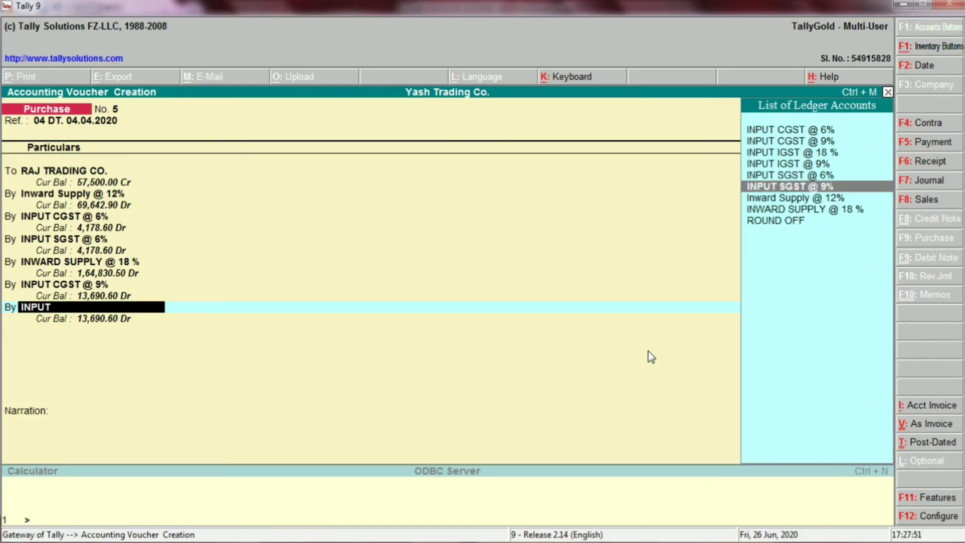
pyautogui.press('Up')
pyautogui.press('Down')
pyautogui.press('Return')
pyautogui.write('2250')
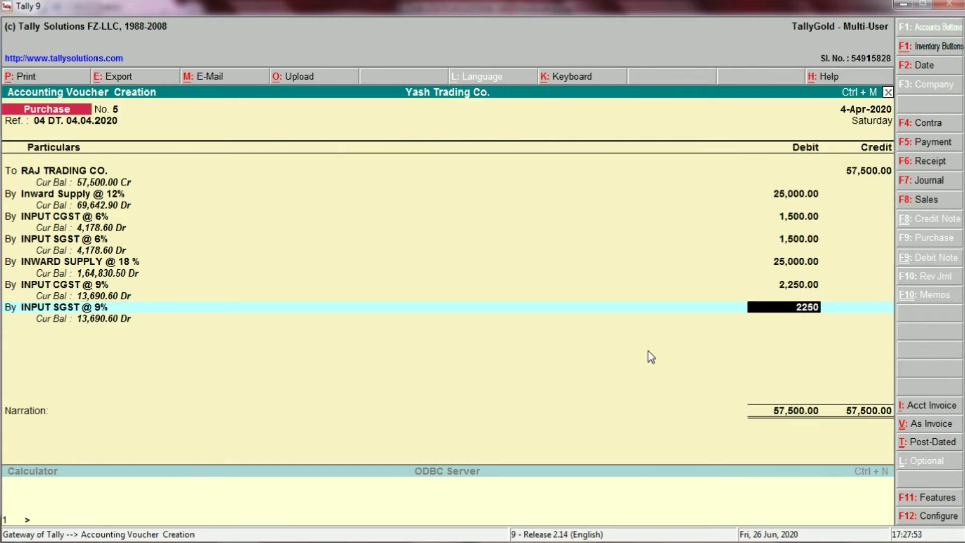
pyautogui.press('Return')
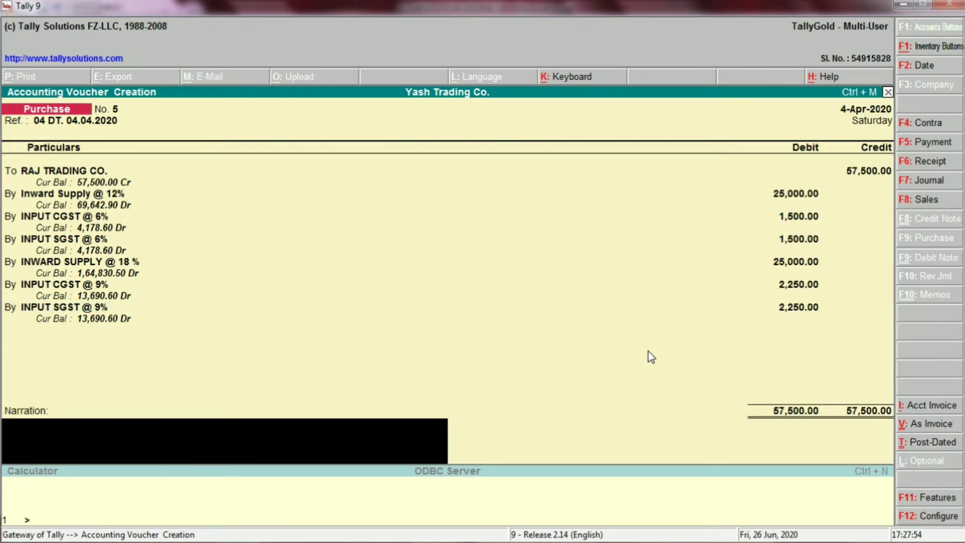
# Step: Open the RAJ TRADING CO. ledger from the voucher's credit line and review its group, mailing and tax details
pyautogui.press('Up')
pyautogui.press('Up')
pyautogui.press('Up')
pyautogui.press('Up')
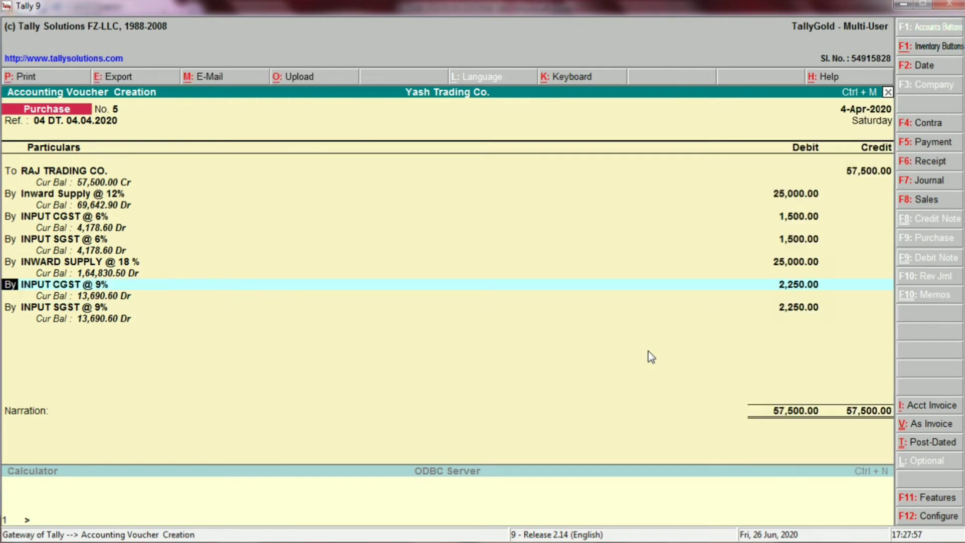
pyautogui.press('Up')
pyautogui.press('Up')
pyautogui.press('Up')
pyautogui.press('Up')
pyautogui.press('Up')
pyautogui.press('Up')
pyautogui.press('Up')
pyautogui.press('Up')
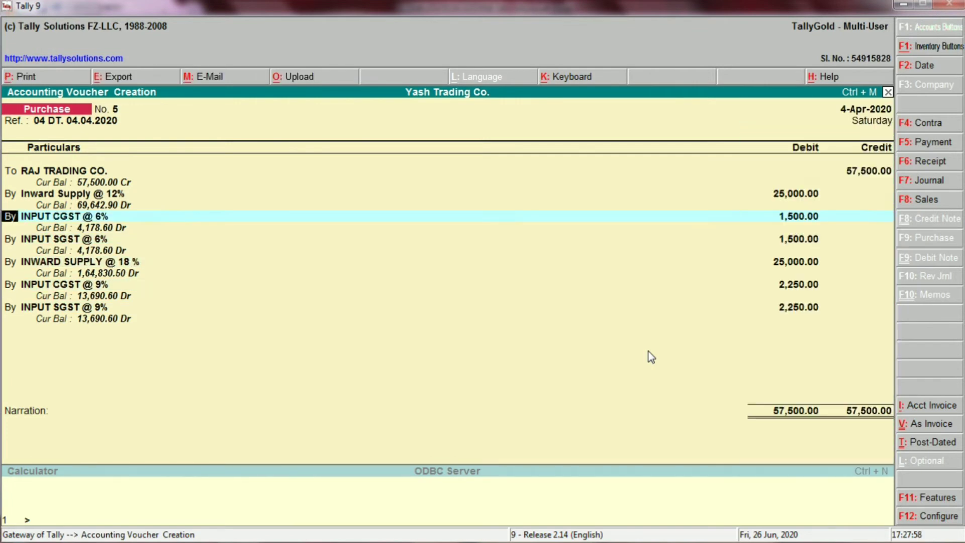
pyautogui.press('Up')
pyautogui.press('Up')
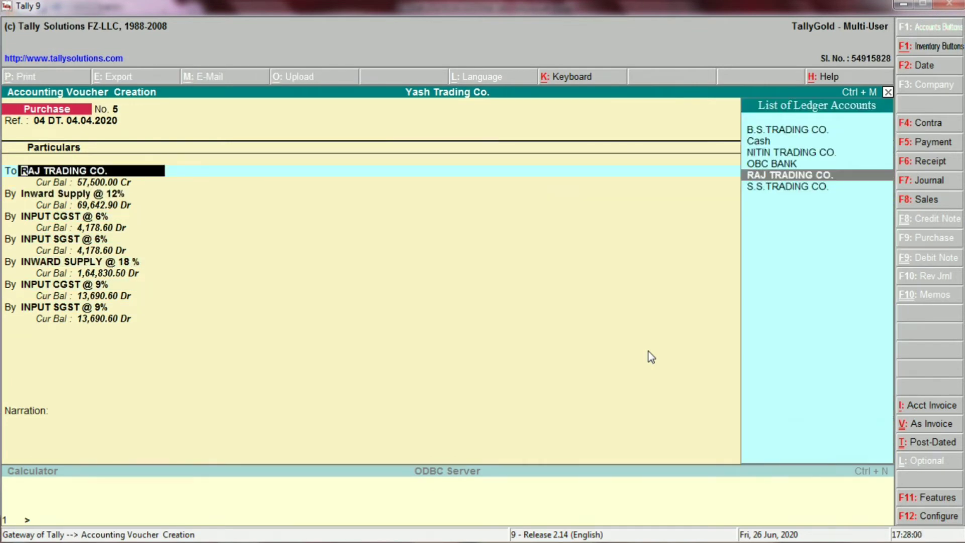
pyautogui.hotkey('ctrl', 'Return')
pyautogui.press('Return')
pyautogui.press('Return')
pyautogui.press('Return')
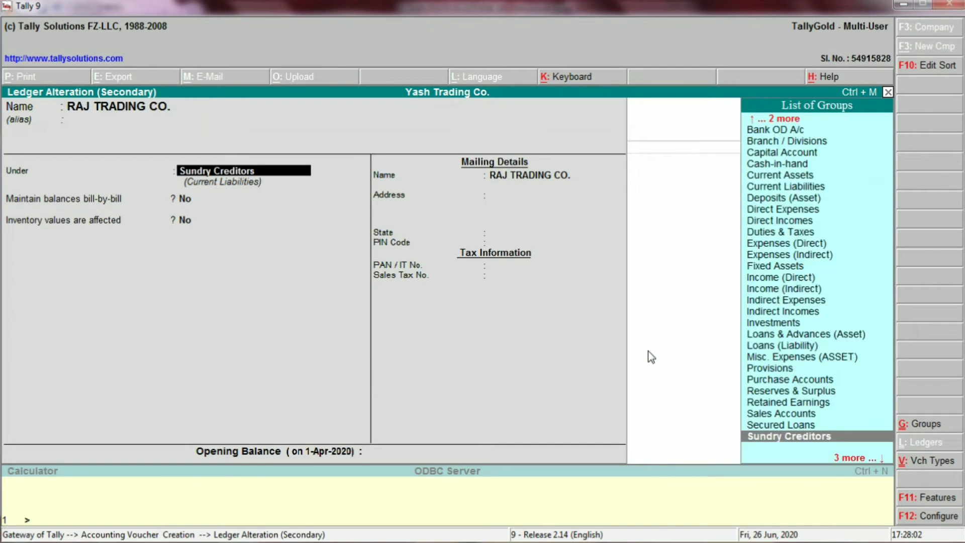
pyautogui.press('Return')
pyautogui.press('Return')
pyautogui.press('Return')
pyautogui.press('Return')
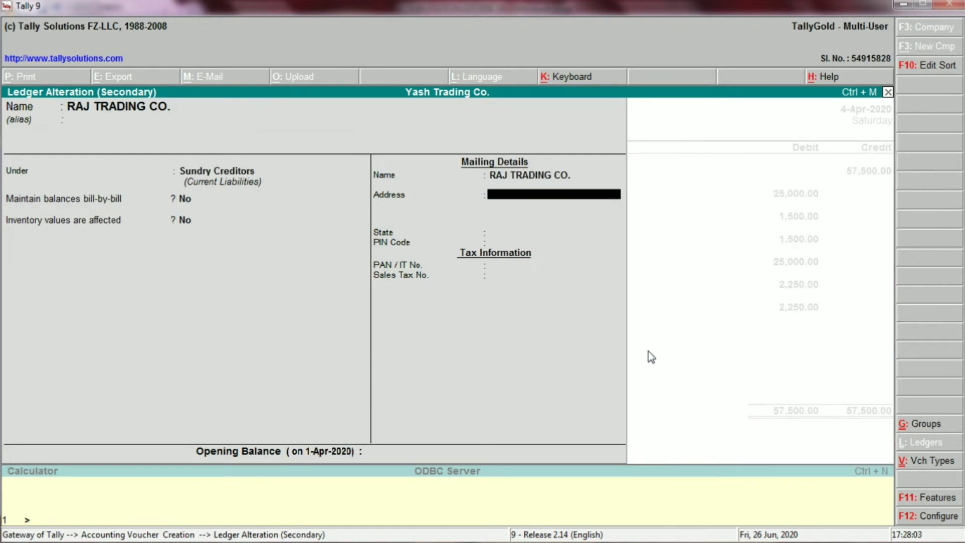
pyautogui.press('Return')
pyautogui.press('Return')
pyautogui.press('Return')
pyautogui.press('Return')
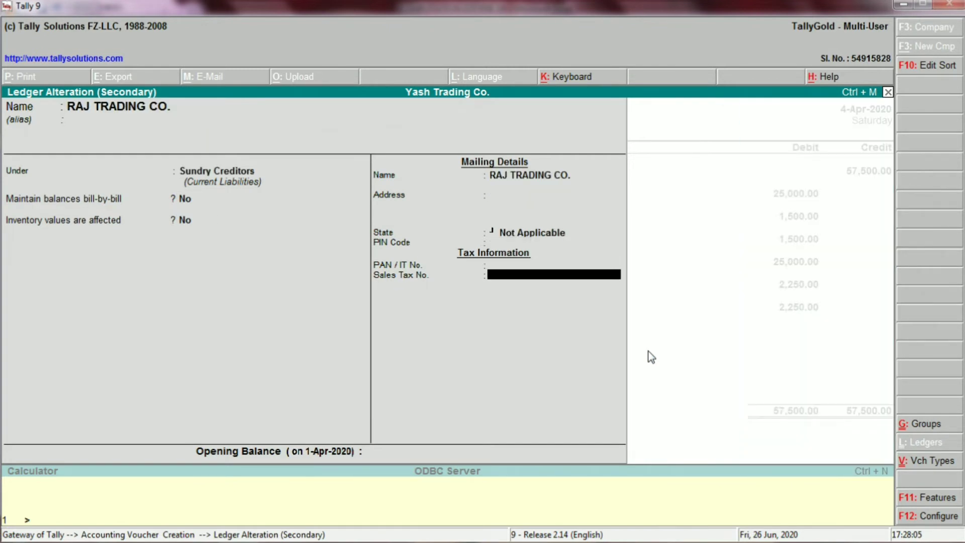
pyautogui.press('Return')
# Step: Open the Inward Supply @ 12% ledger from the voucher and review its group and inventory setting
pyautogui.press('Return')
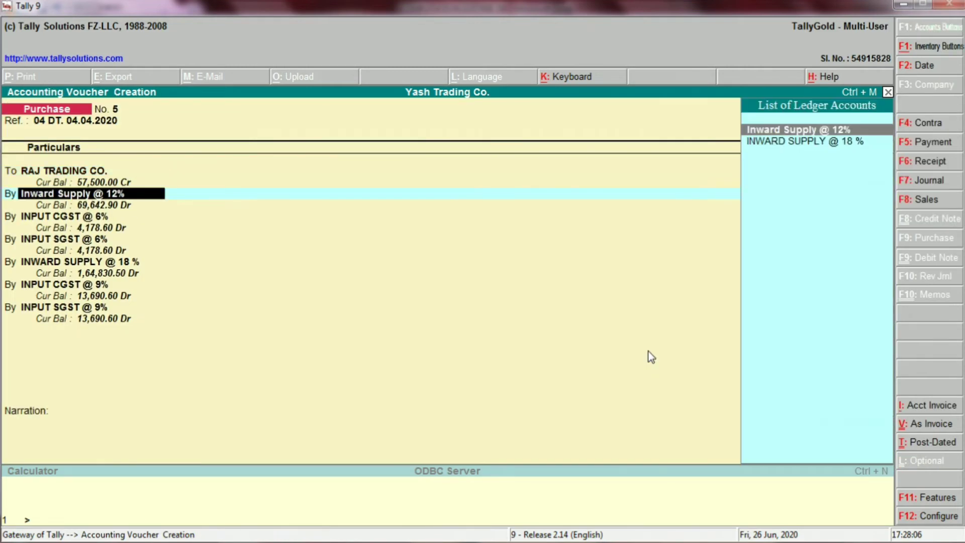
pyautogui.hotkey('ctrl', 'Return')
pyautogui.press('Return')
pyautogui.press('Return')
pyautogui.press('Return')
pyautogui.press('Return')
pyautogui.press('Return')
pyautogui.press('Return')
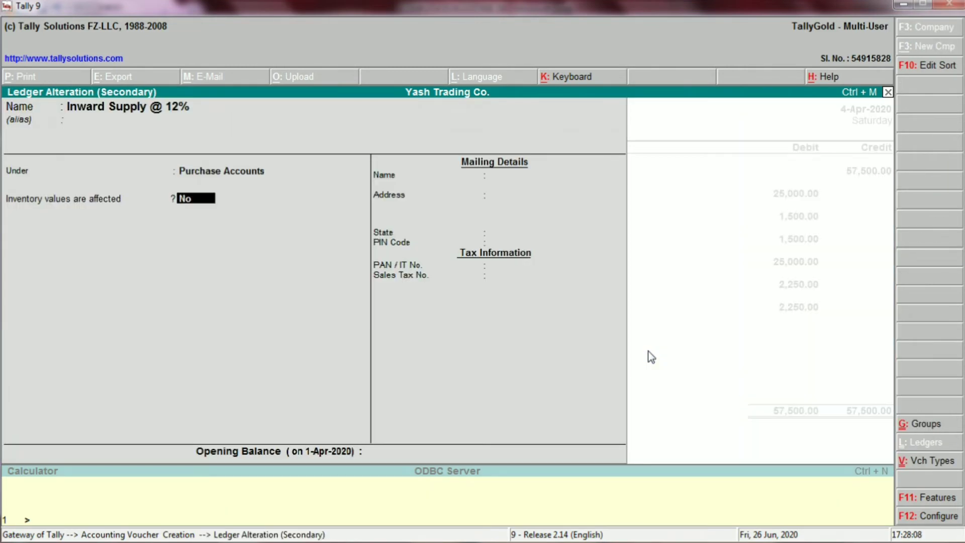
pyautogui.press('Return')
# Step: Open the INPUT CGST @ 6% ledger from the voucher and review its group and duty type
pyautogui.press('Return')
pyautogui.press('Return')
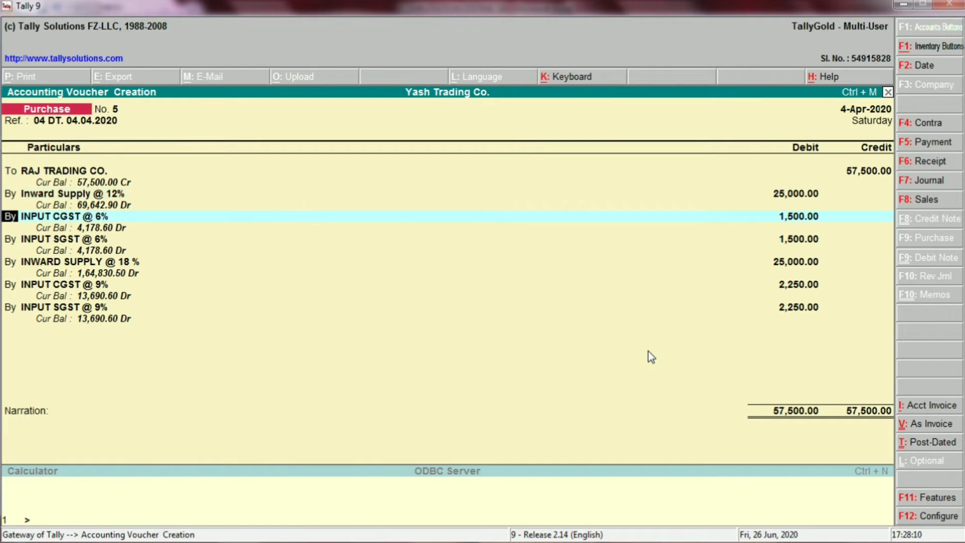
pyautogui.hotkey('ctrl', 'Return')
pyautogui.press('Return')
pyautogui.press('Return')
pyautogui.press('Return')
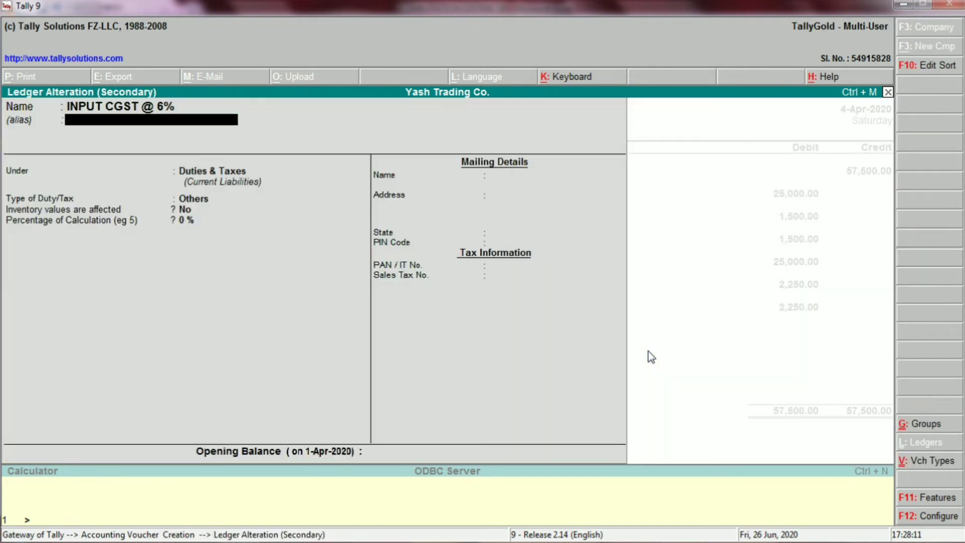
pyautogui.press('Return')
pyautogui.press('Return')
pyautogui.press('Return')
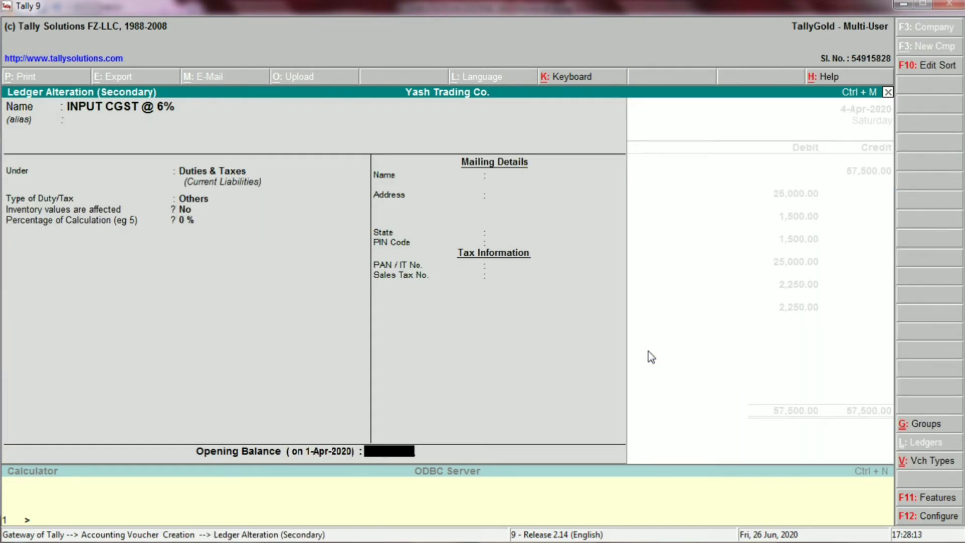
pyautogui.press('Return')
pyautogui.press('Return')
# Step: Open the INPUT SGST @ 6% ledger from the voucher and review its group and duty type
pyautogui.press('Return')
pyautogui.press('Return')
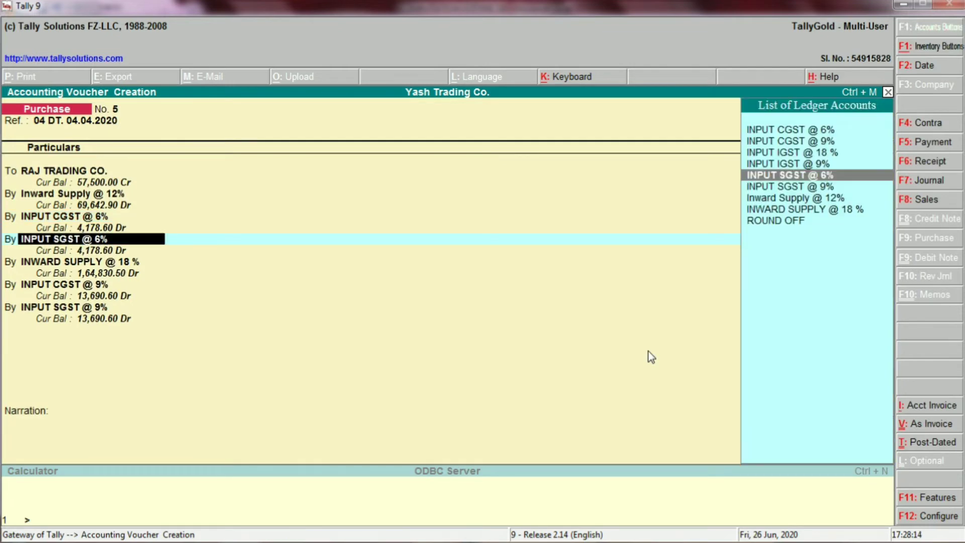
pyautogui.hotkey('ctrl', 'Return')
pyautogui.press('Return')
pyautogui.press('Return')
pyautogui.press('Return')
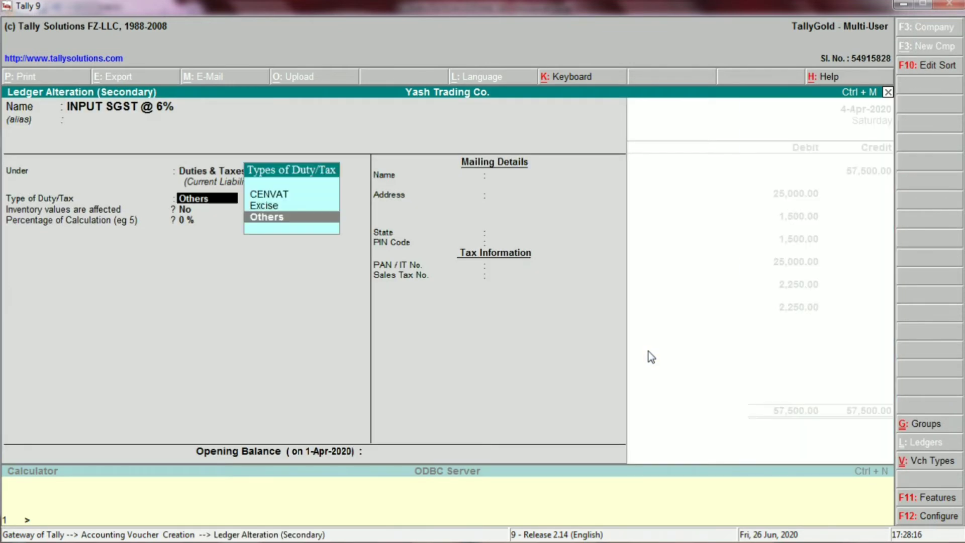
pyautogui.press('Return')
pyautogui.press('Return')
# Step: Open the INWARD SUPPLY @ 18 % ledger from the voucher and review its group and inventory setting
pyautogui.press('Return')
pyautogui.press('Return')
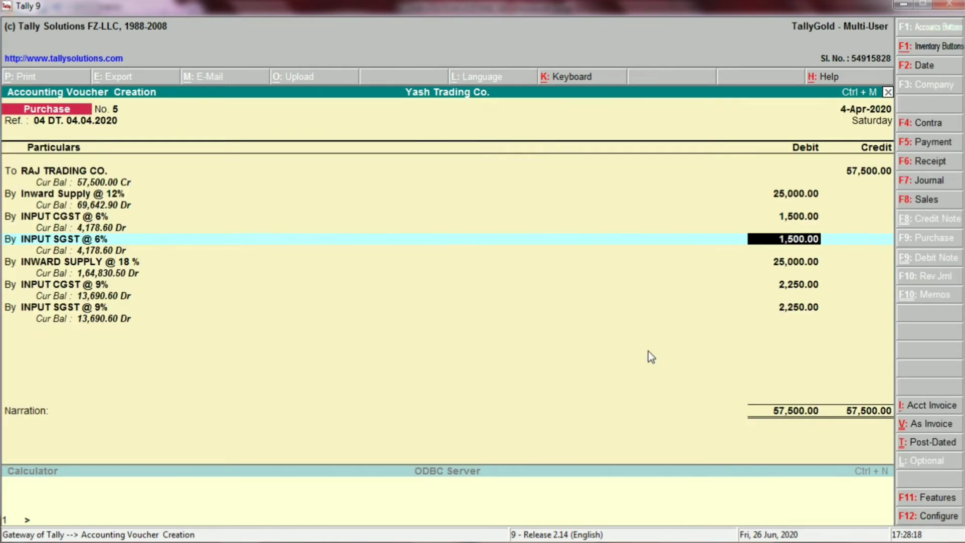
pyautogui.press('Return')
pyautogui.press('Return')
pyautogui.hotkey('ctrl', 'Return')
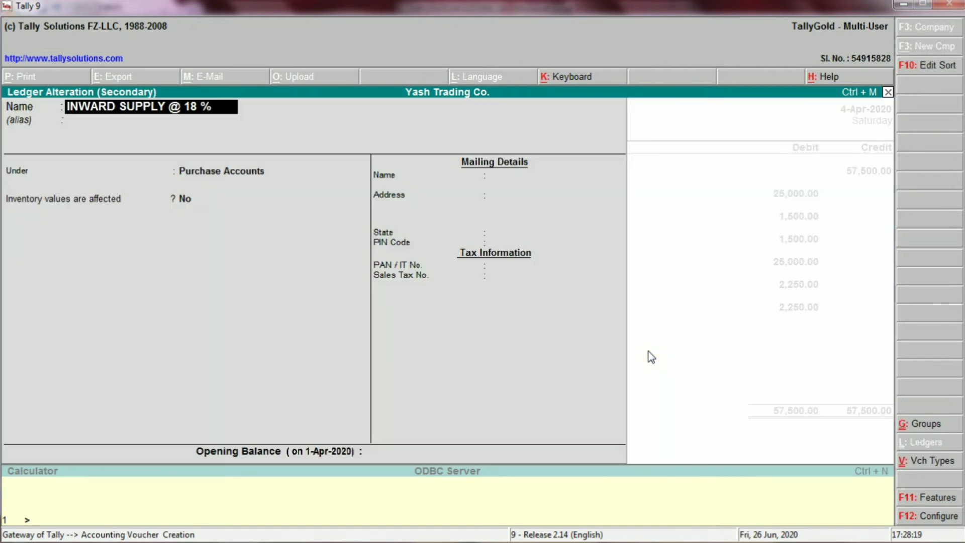
pyautogui.press('Return')
pyautogui.press('Return')
pyautogui.press('Return')
pyautogui.press('Return')
pyautogui.press('Return')
pyautogui.press('Return')
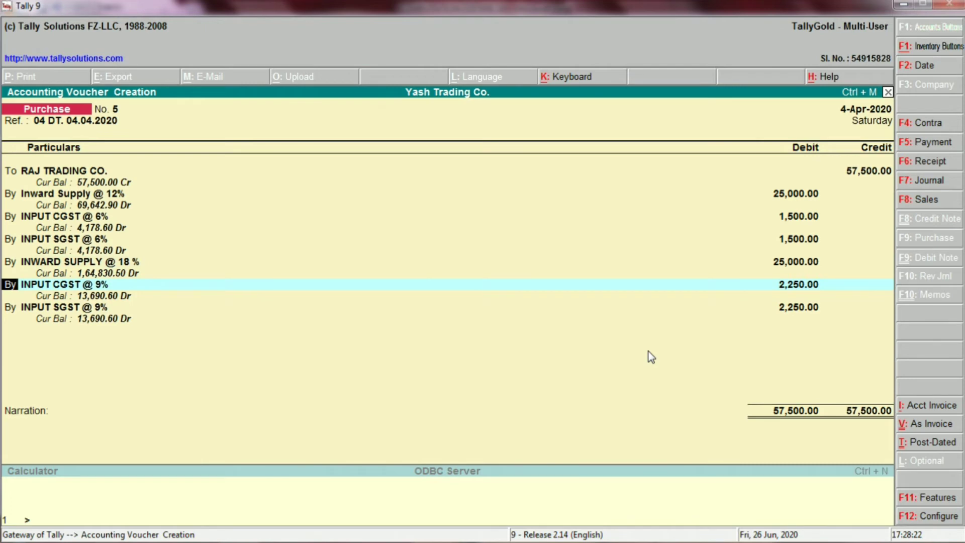
# Step: Open the INPUT CGST @ 9% ledger from the voucher and review its group and duty type
pyautogui.press('Return')
pyautogui.hotkey('ctrl', 'Return')
pyautogui.press('Return')
pyautogui.press('Return')
pyautogui.press('Return')
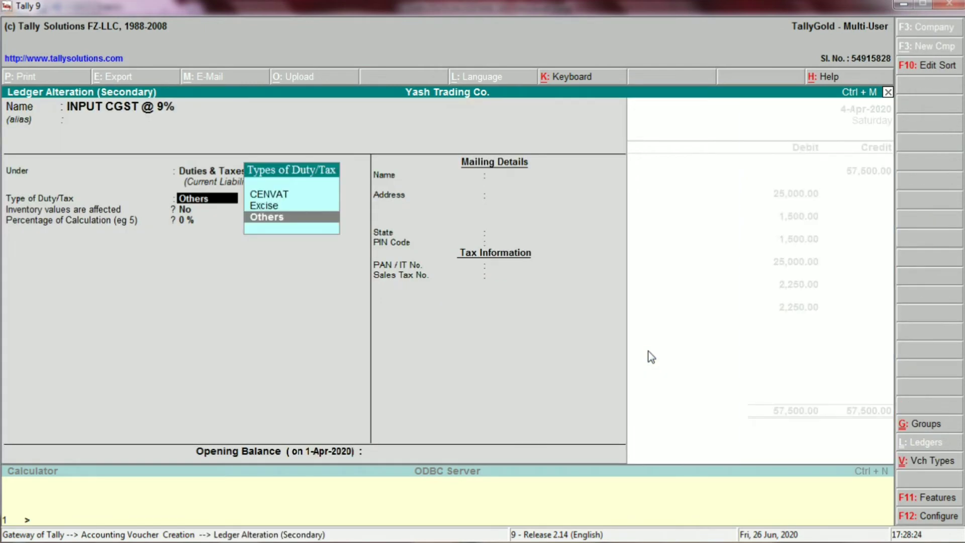
pyautogui.press('Return')
pyautogui.press('Return')
pyautogui.press('Return')
# Step: Open the INPUT SGST @ 9% ledger from the voucher and review its group and duty type
pyautogui.press('Return')
pyautogui.press('Return')
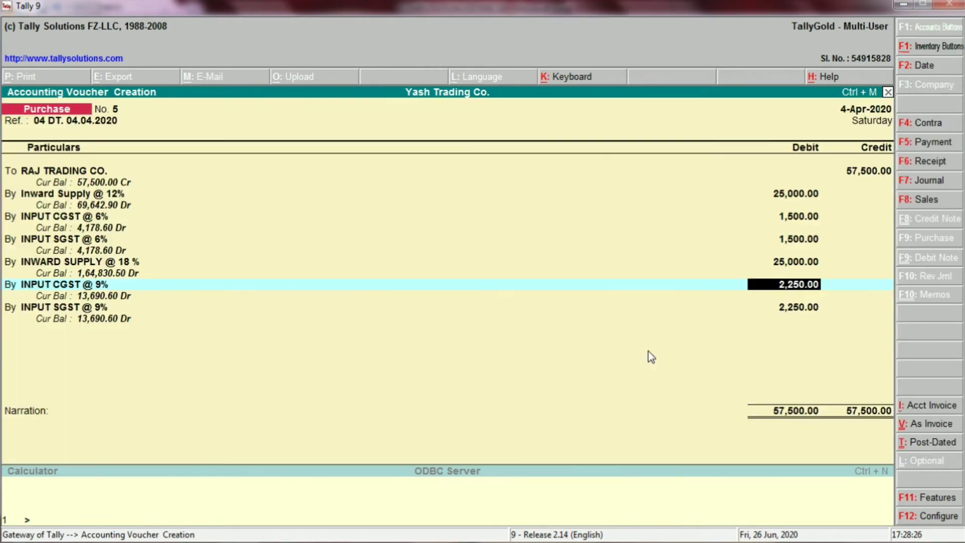
pyautogui.press('Return')
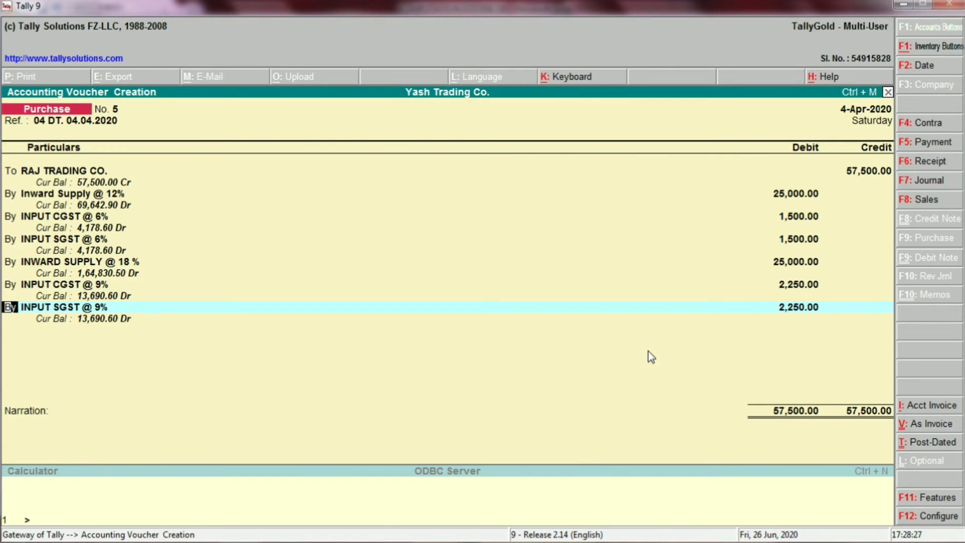
pyautogui.press('Return')
pyautogui.hotkey('ctrl', 'Return')
pyautogui.press('Return')
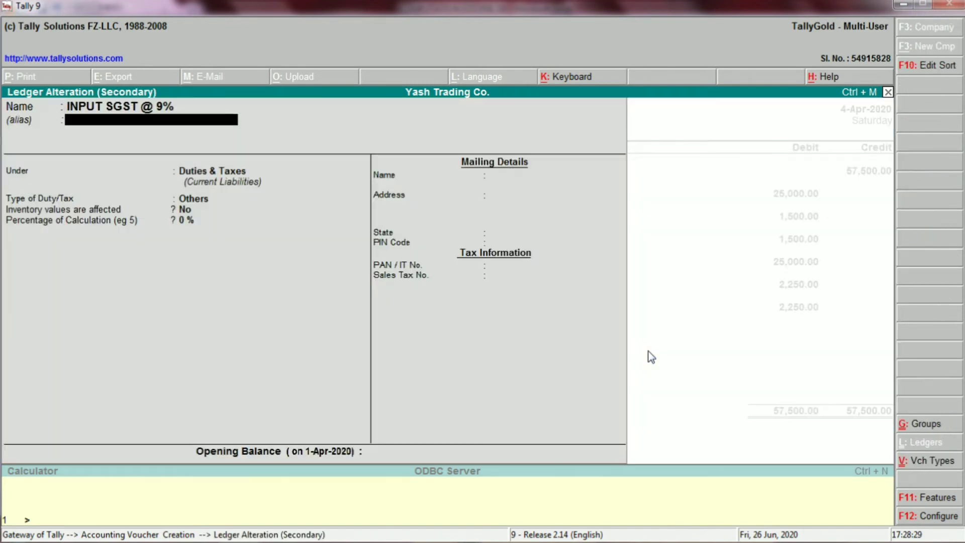
pyautogui.press('Return')
pyautogui.press('Return')
pyautogui.press('Return')
pyautogui.press('Return')
# Step: Enter the narration "INVOICE NO. 04 DATE 04.04.2020", save the Raj Trading Co. purchase voucher and leave voucher entry
pyautogui.press('Return')
pyautogui.press('Return')
pyautogui.press('Return')
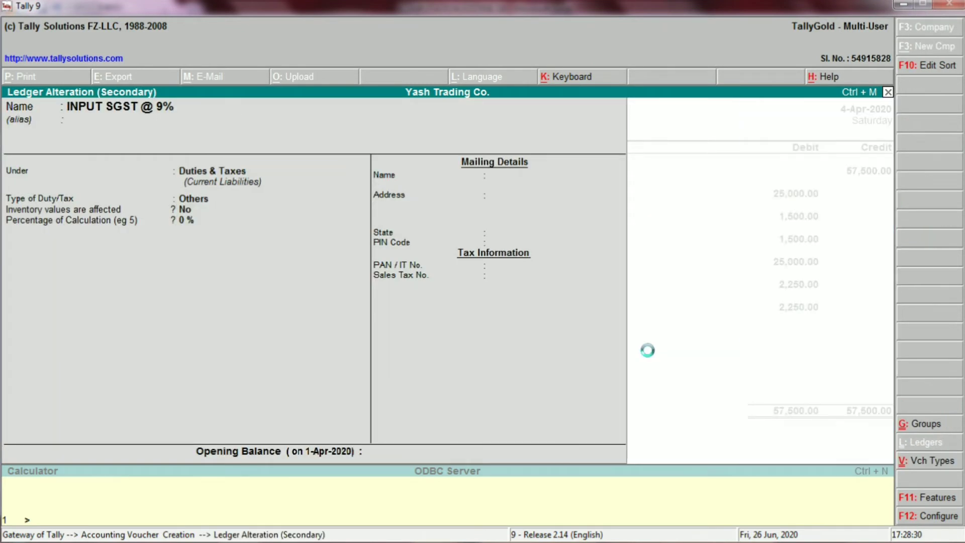
pyautogui.press('Return')
pyautogui.write('INVOICE')
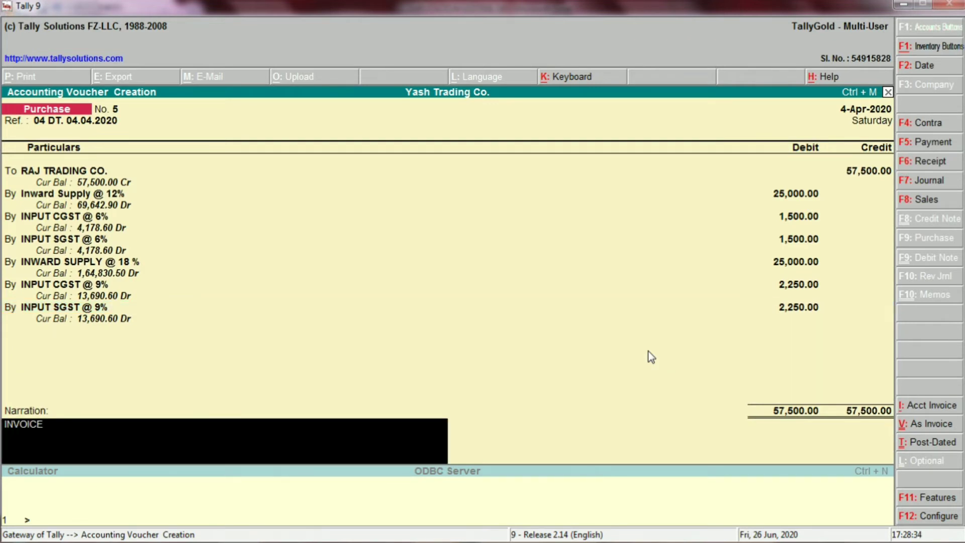
pyautogui.write(' NO.')
pyautogui.write(' 04.')
pyautogui.write(' DATE')
pyautogui.write(' 04.0')
pyautogui.write('4.2020')
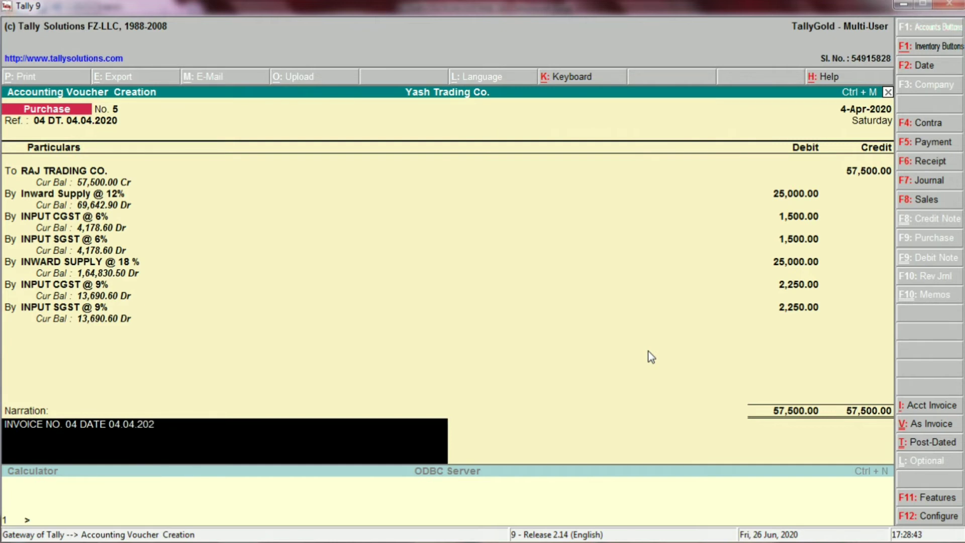
pyautogui.press('Return')
pyautogui.press('Return')
pyautogui.press('Escape')
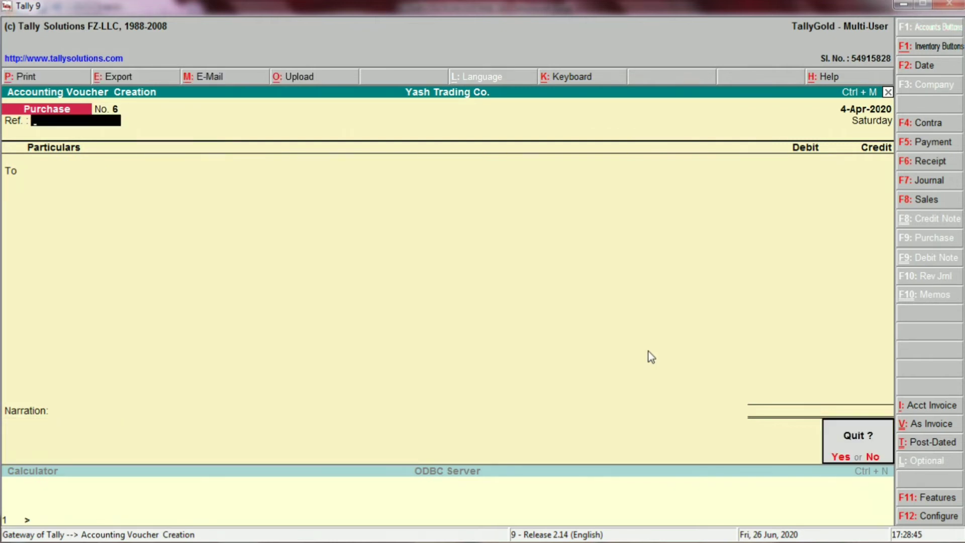
pyautogui.press('Return')
# Step: Open the Profit & Loss A/c and drill down from Purchase Accounts to the Inward Supply @ 12% ledger vouchers
pyautogui.press('p')
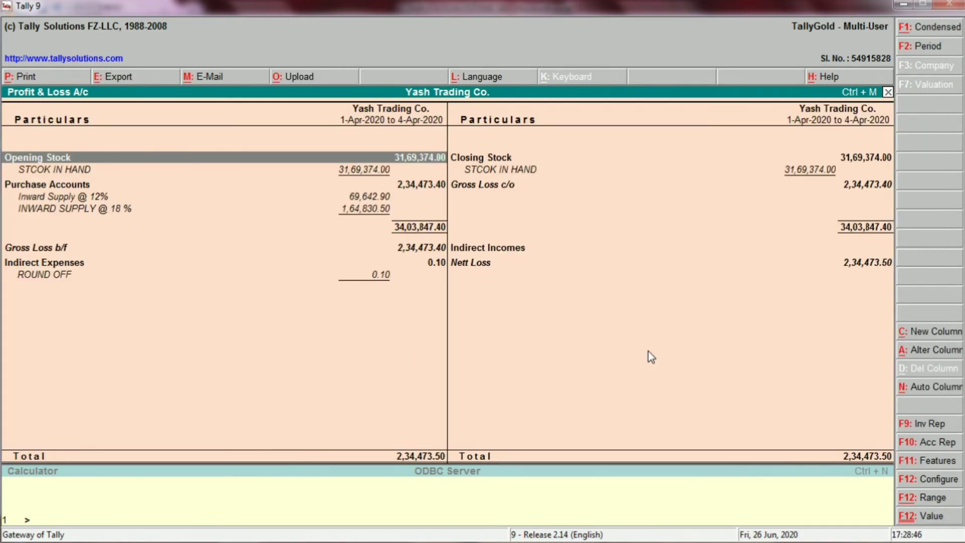
pyautogui.press('Down')
pyautogui.press('Down')
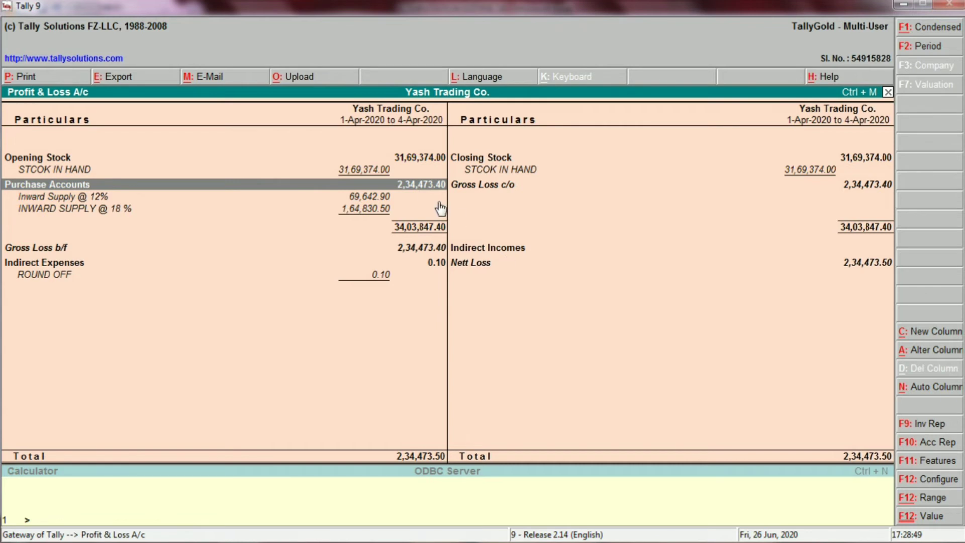
pyautogui.click(414, 195)
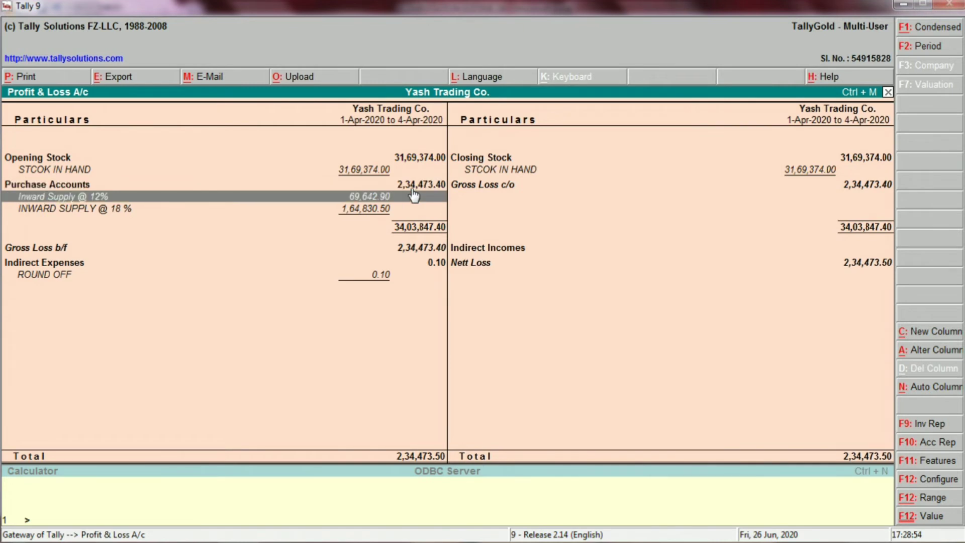
pyautogui.click(364, 201)
pyautogui.click(364, 201)
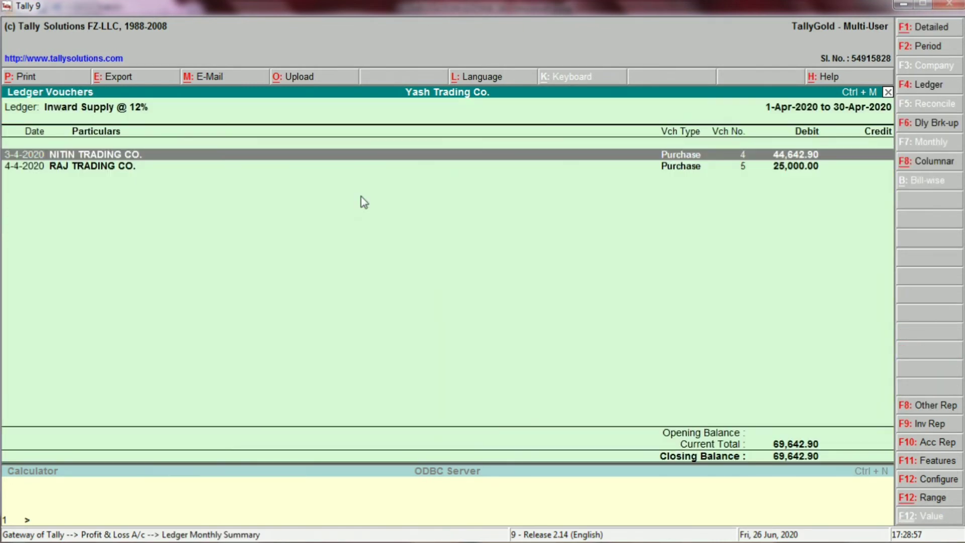
# Step: Check the NITIN TRADING CO. and RAJ TRADING CO. purchase vouchers in the Inward Supply @ 12% ledger, then return to the Profit & Loss A/c
pyautogui.press('Return')
pyautogui.press('Escape')
pyautogui.press('Down')
pyautogui.press('Return')
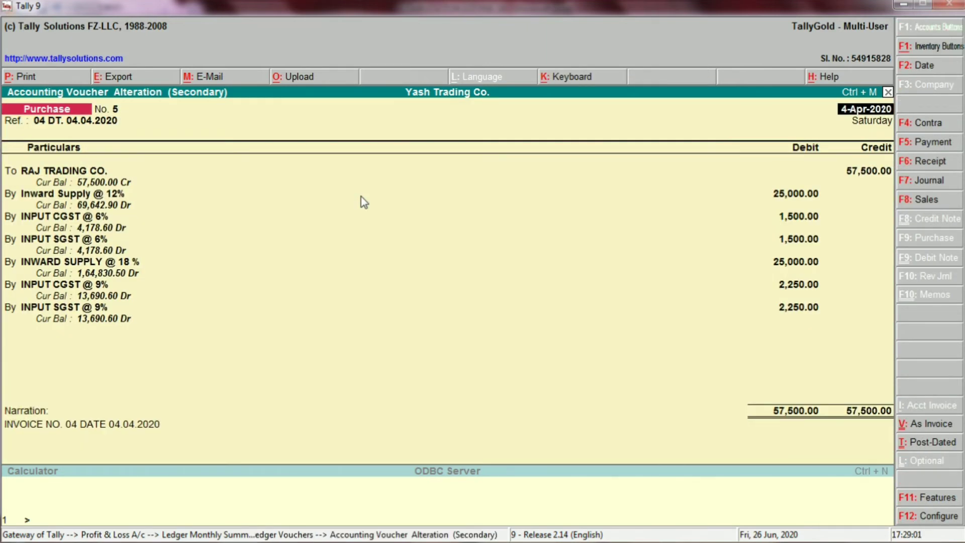
pyautogui.press('Escape')
pyautogui.press('Return')
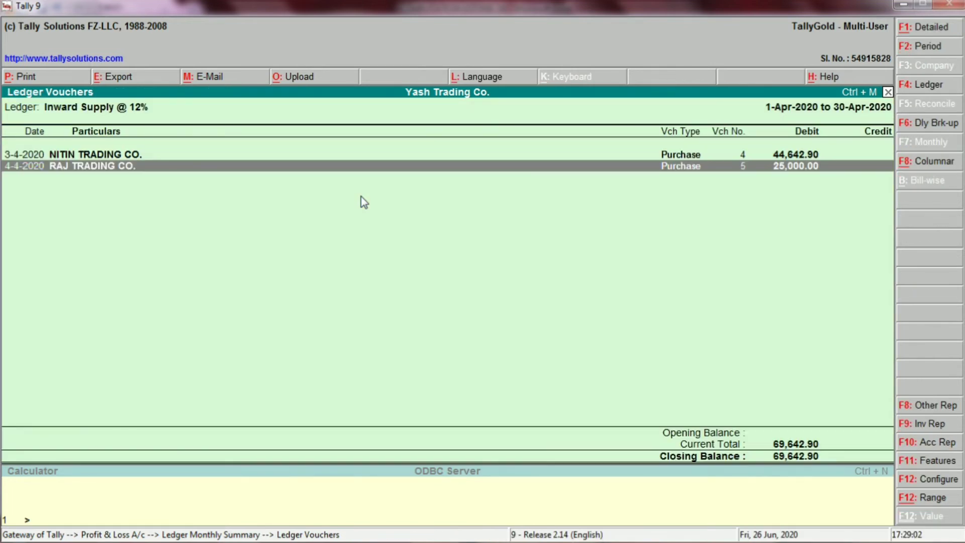
pyautogui.press('Escape')
pyautogui.press('Escape')
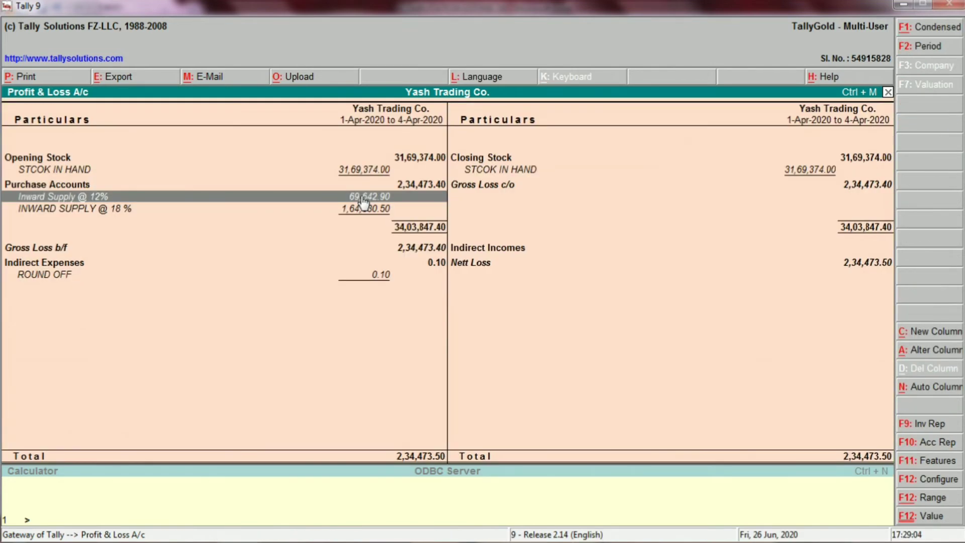
# Step: Check the INWARD SUPPLY @ 18 % ledger vouchers, including S.S.TRADING CO. voucher 1, then close the Profit & Loss A/c
pyautogui.press('Down')
pyautogui.press('Return')
pyautogui.press('Return')
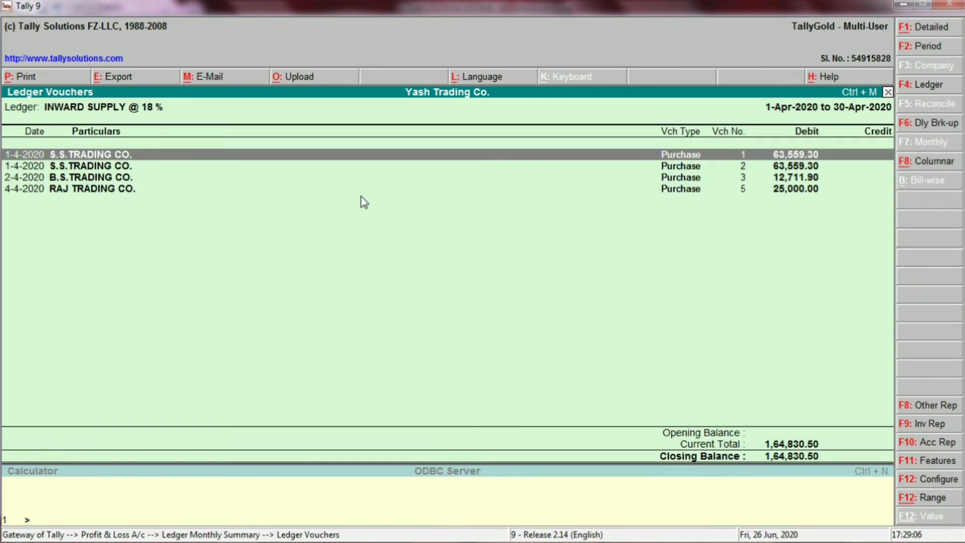
pyautogui.press('Return')
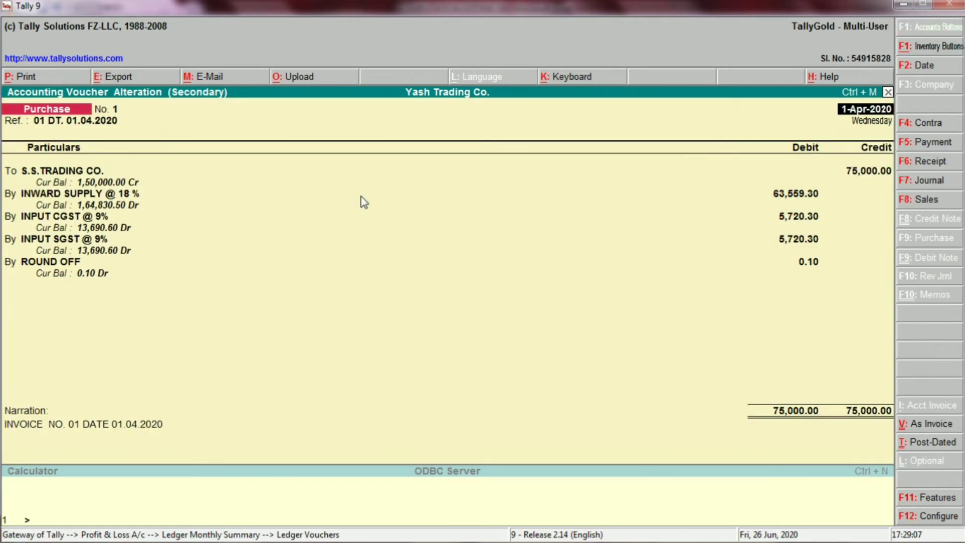
pyautogui.press('Escape')
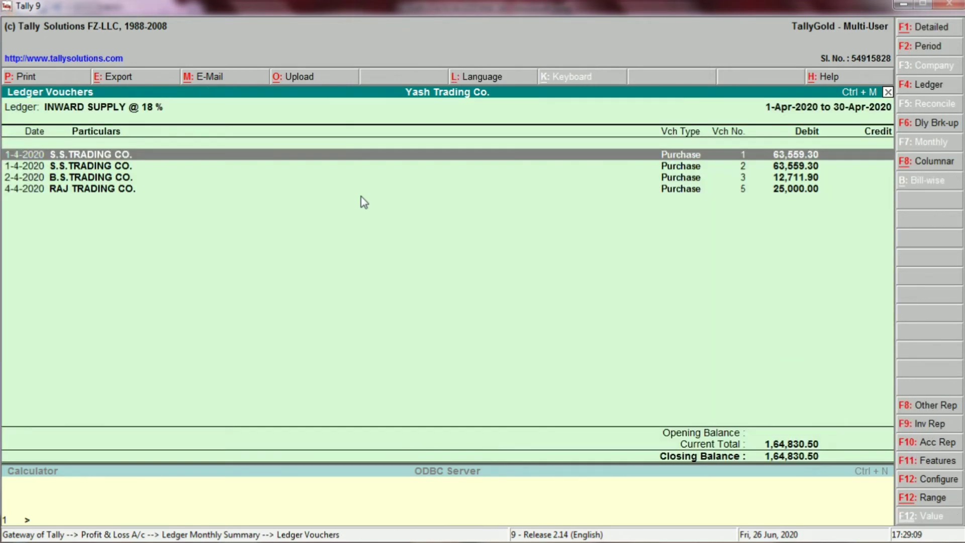
pyautogui.press('Escape')
pyautogui.press('Escape')
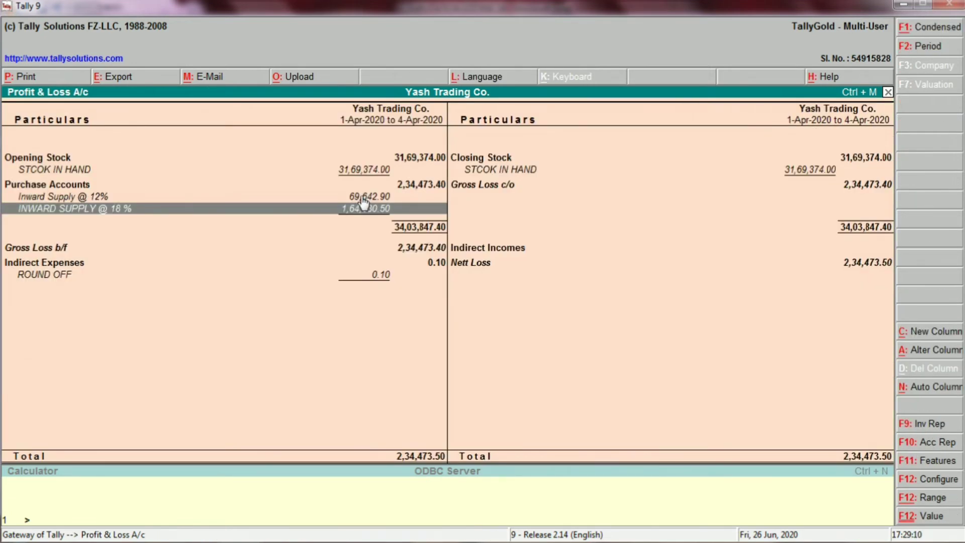
pyautogui.press('Escape')
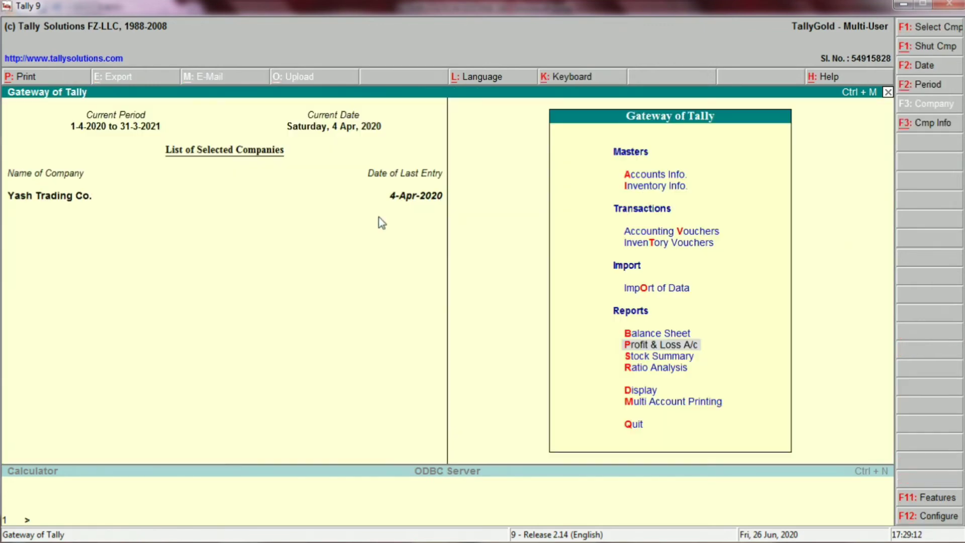
# Step: Open the Balance Sheet in detailed view and drill down to the Duties & Taxes group summary
pyautogui.press('Up')
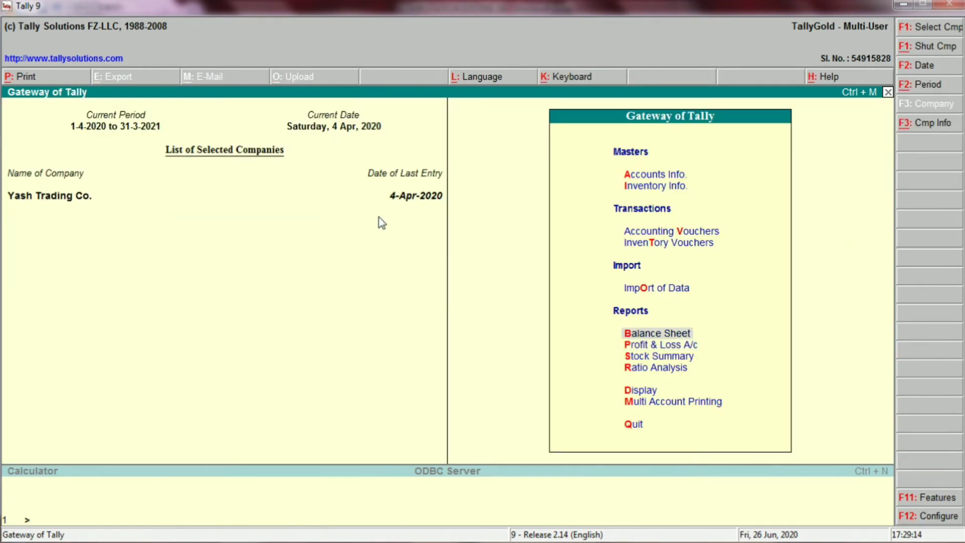
pyautogui.press('Return')
pyautogui.hotkey('alt', 'F1')
pyautogui.press('Right')
pyautogui.press('Down')
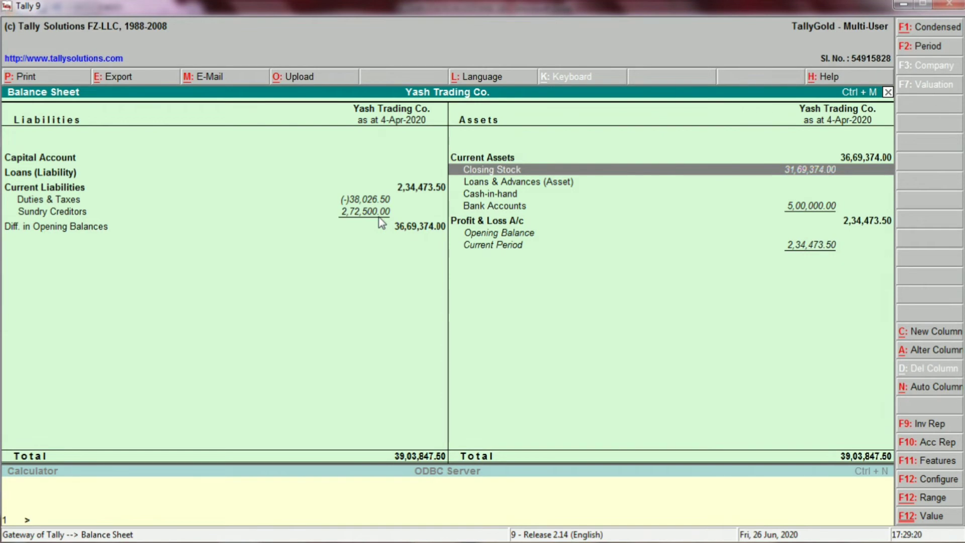
pyautogui.press('Left')
pyautogui.press('Down')
pyautogui.press('Down')
pyautogui.press('Return')
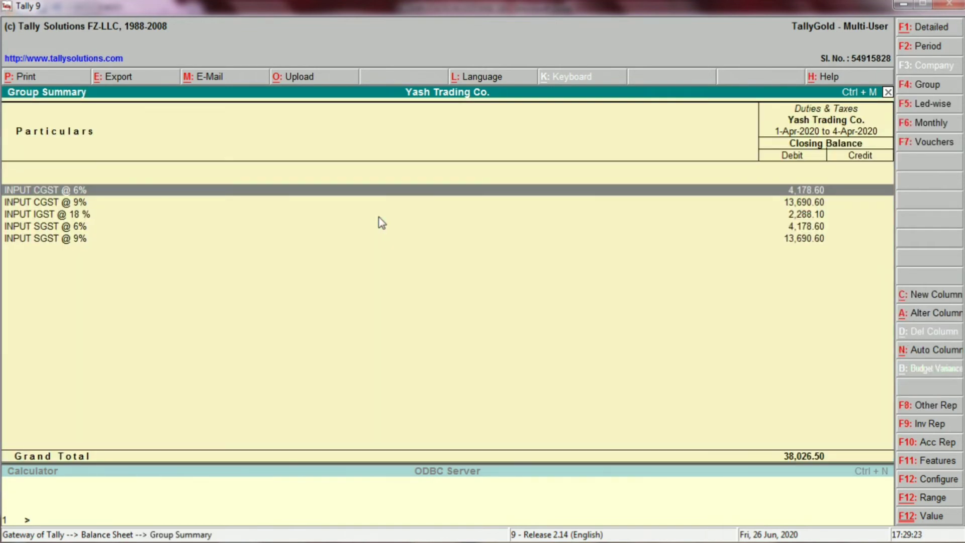
# Step: Check the INPUT CGST @ 6% ledger vouchers, including the NITIN TRADING CO. purchase, then return to the group summary
pyautogui.press('Return')
pyautogui.press('Return')
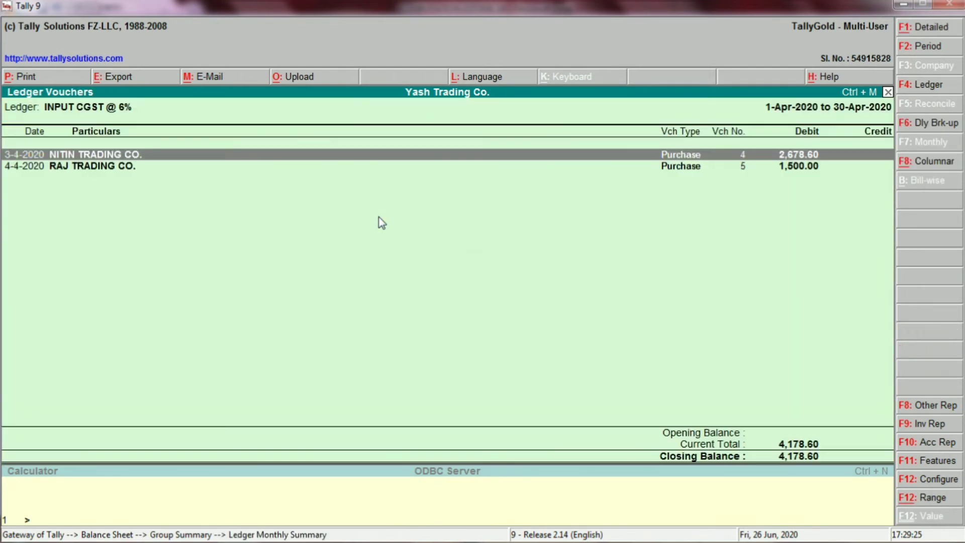
pyautogui.press('Return')
pyautogui.press('Escape')
pyautogui.press('Escape')
pyautogui.press('Escape')
# Step: Review the remaining input CGST, IGST and SGST ledger balances under Duties & Taxes and return to the Balance Sheet
pyautogui.press('Down')
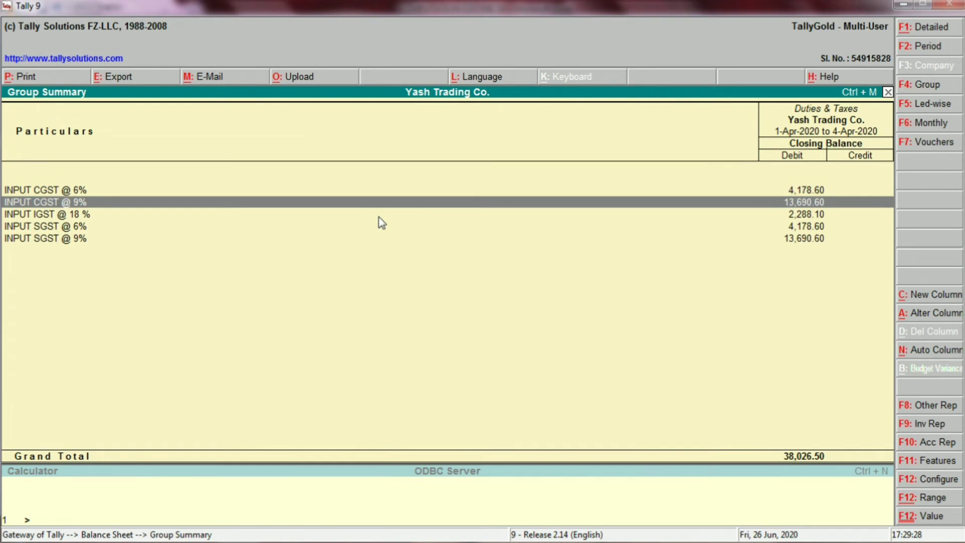
pyautogui.press('Down')
pyautogui.press('Down')
pyautogui.press('Down')
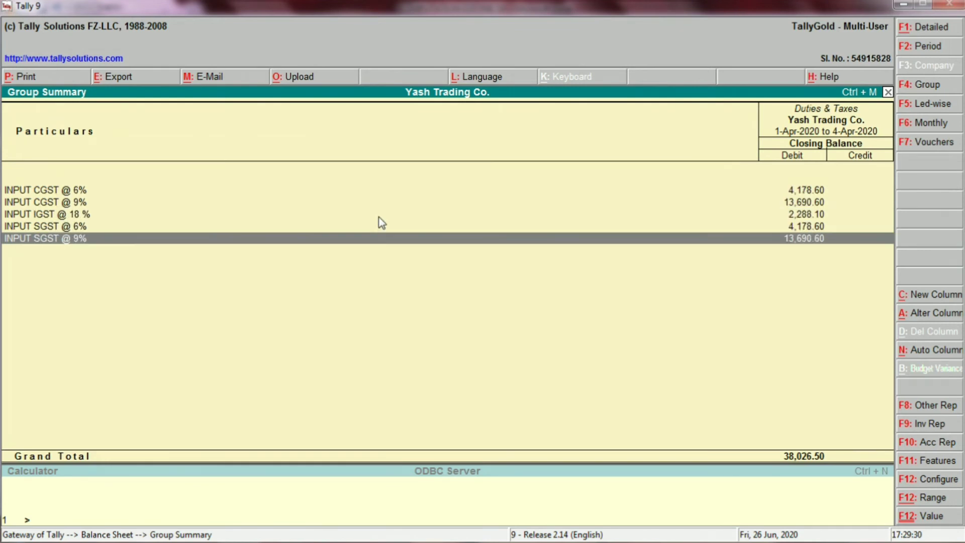
pyautogui.press('Escape')
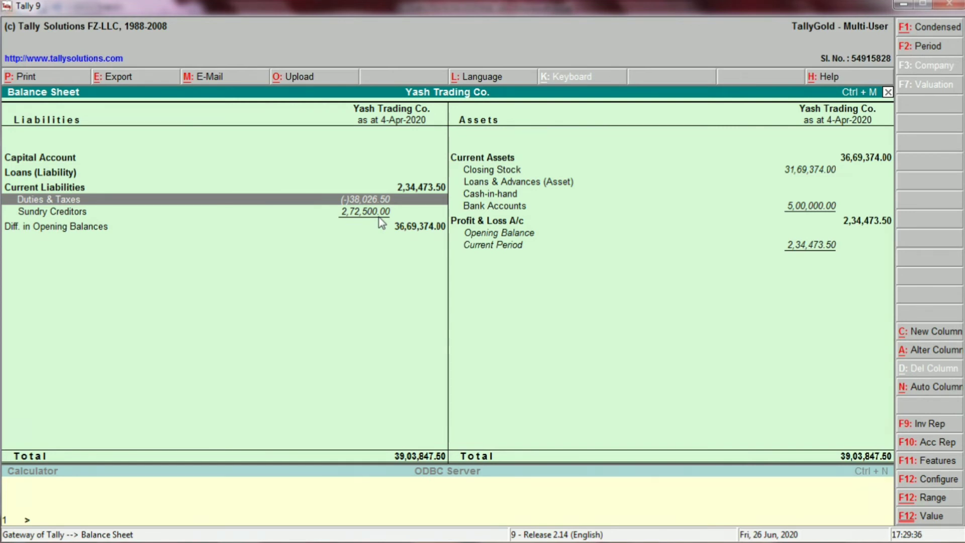
# Step: Review each supplier's balance in the Sundry Creditors group summary, then close the Balance Sheet
pyautogui.press('Down')
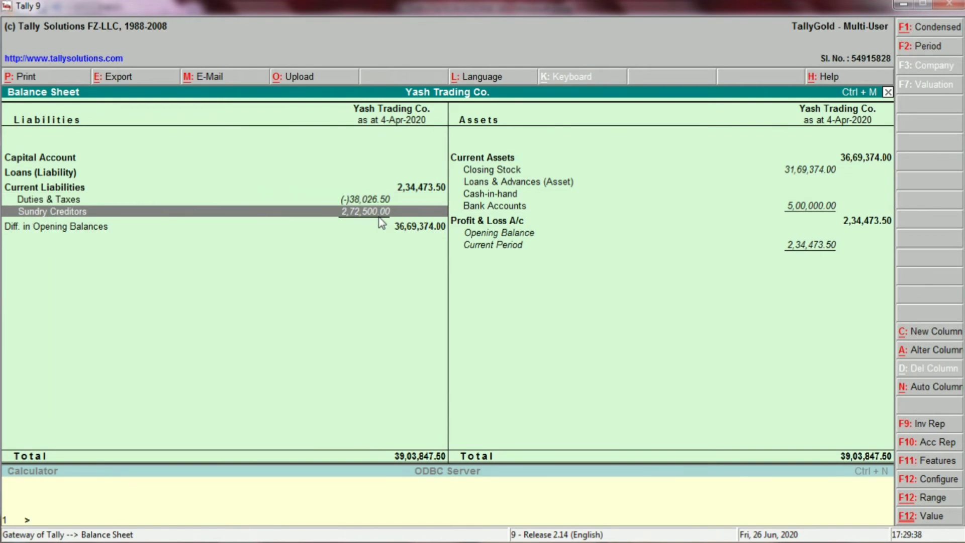
pyautogui.press('Return')
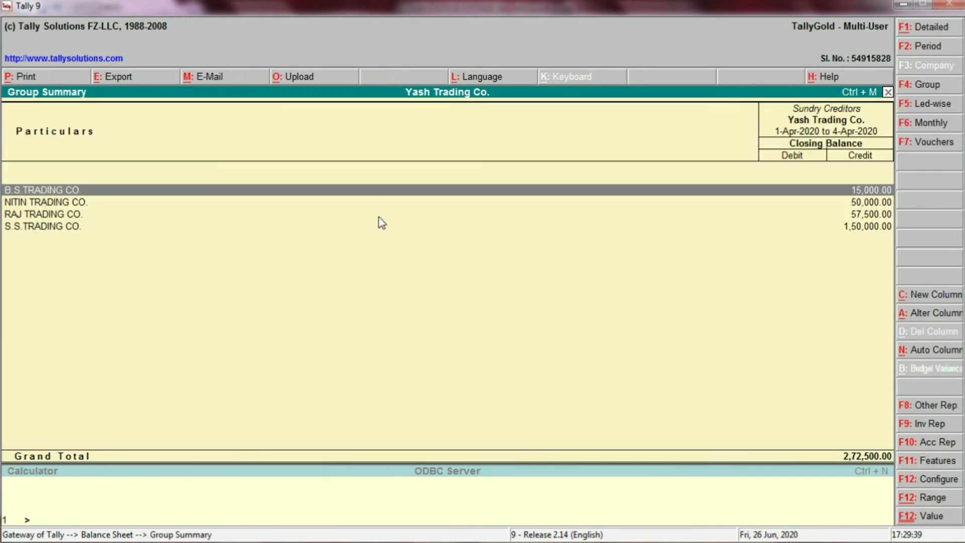
pyautogui.press('Down')
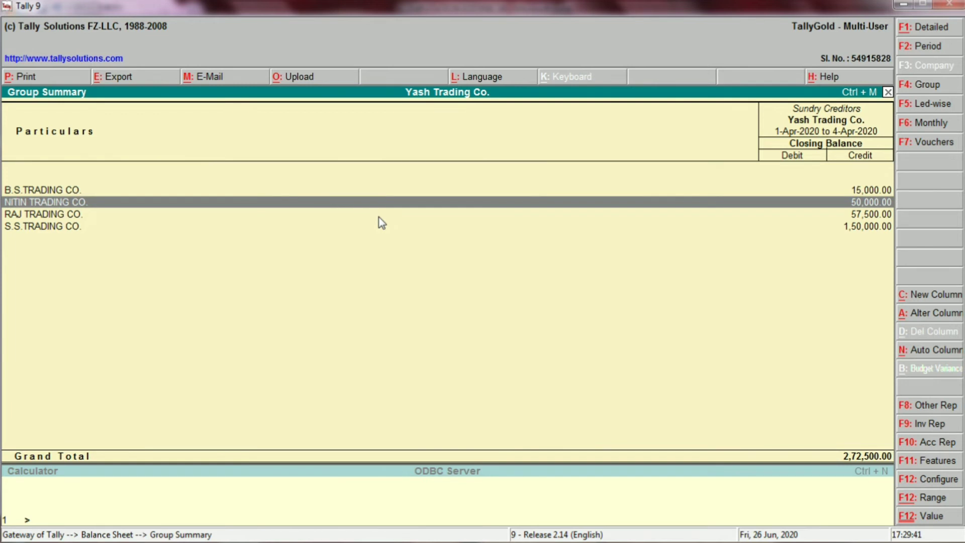
pyautogui.press('Down')
pyautogui.press('Down')
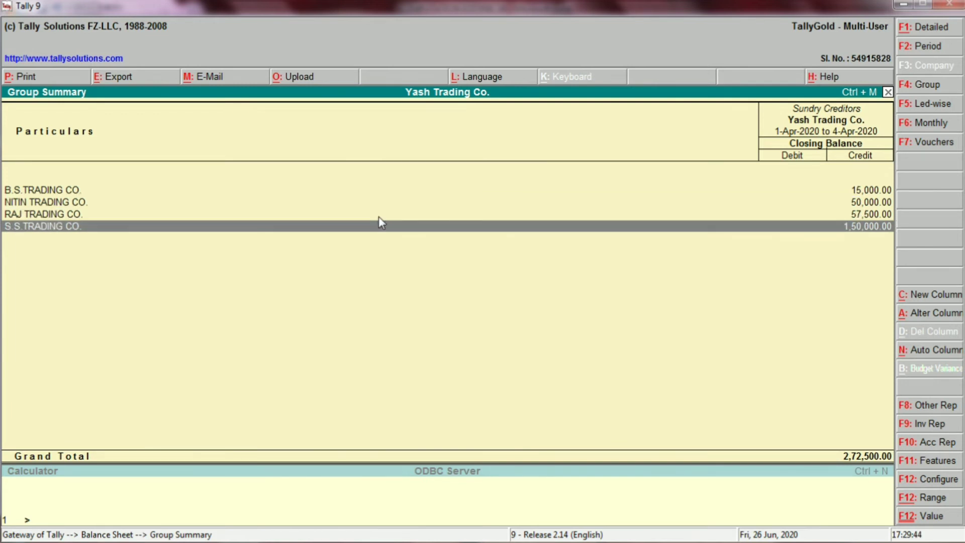
pyautogui.press('Escape')
pyautogui.press('Escape')
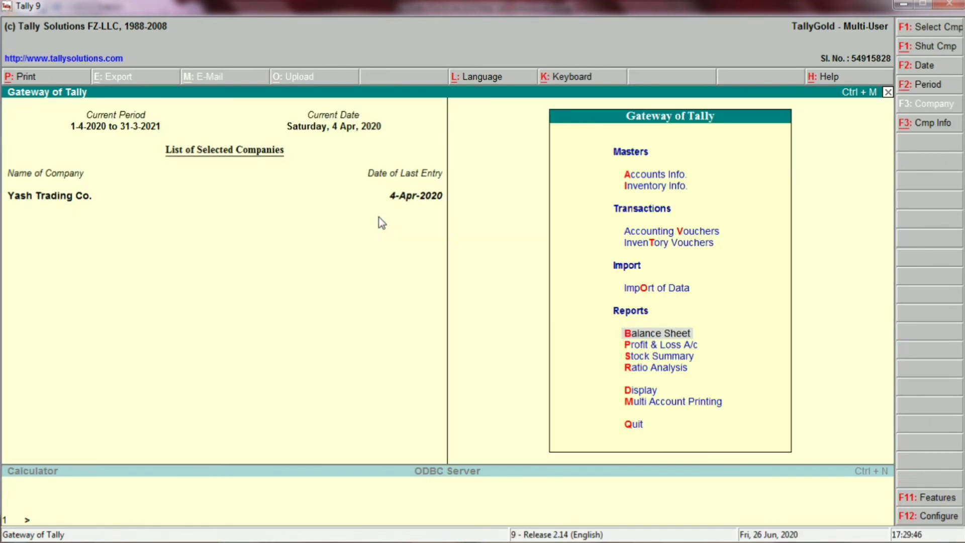
# Step: Open a new blank purchase voucher for accounting entry
pyautogui.press('Up')
pyautogui.press('Up')
pyautogui.press('Up')
pyautogui.press('Return')
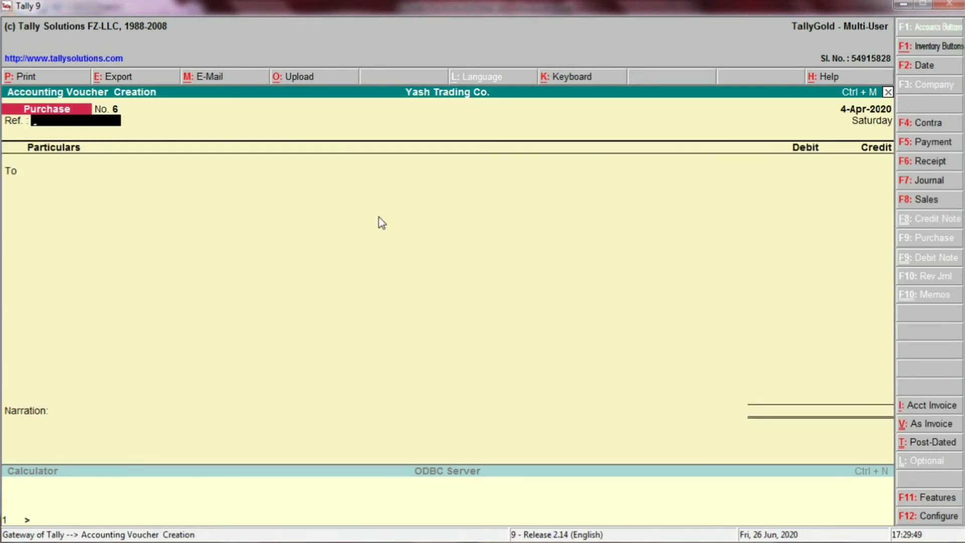
# Step: Switch to the Excel sheet, locate the purchase payment entries starting with S.S.Trading Co., and return to Tally
pyautogui.hotkey('alt', 'Tab')
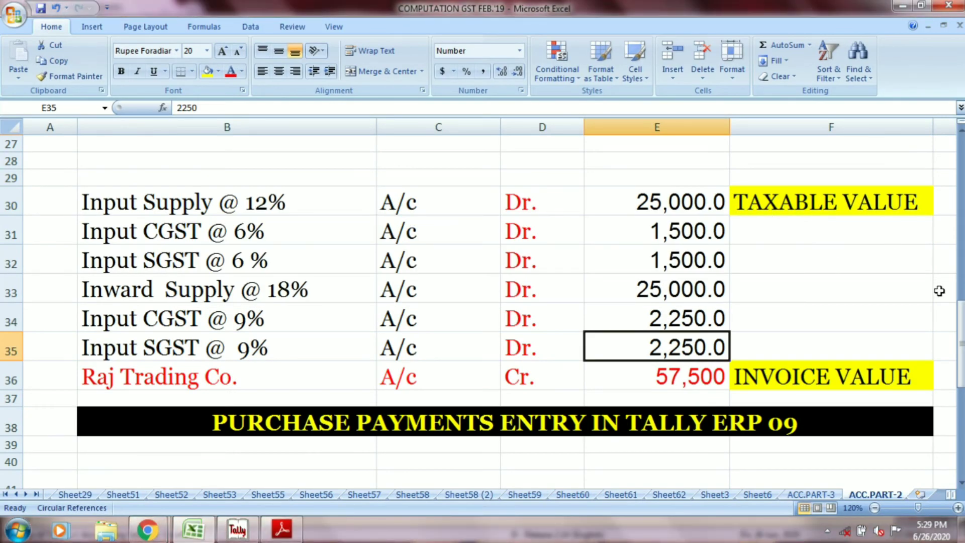
pyautogui.moveTo(960, 308); pyautogui.dragTo(960, 391)
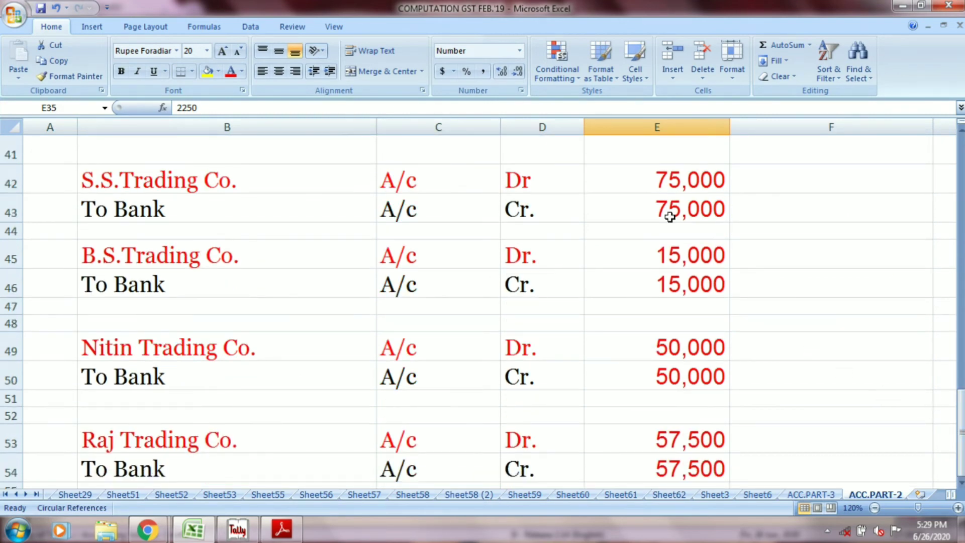
pyautogui.click(660, 181)
pyautogui.hotkey('alt', 'Tab')
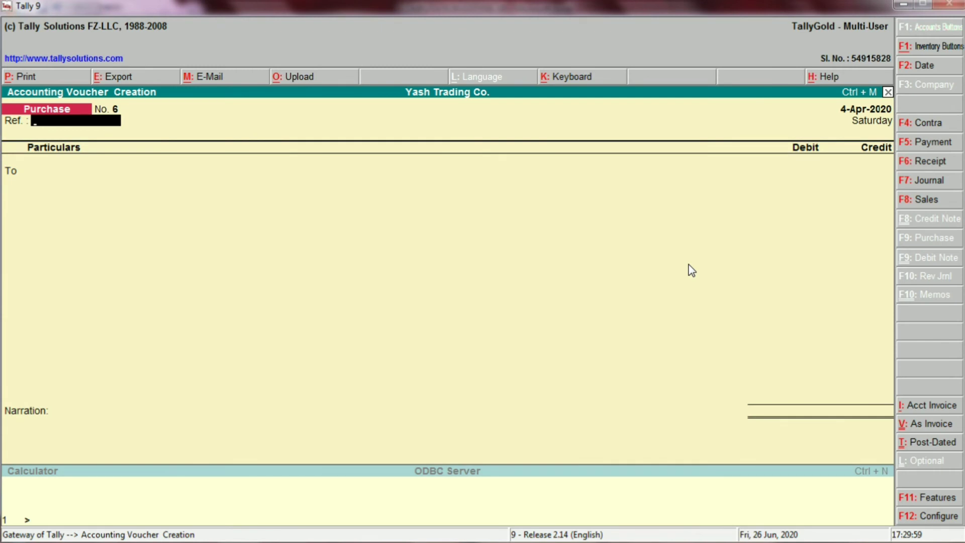
# Step: Start a payment voucher from OBC BANK with S.S.TRADING CO. as the party, checking the name against the Excel entry
pyautogui.click(923, 144)
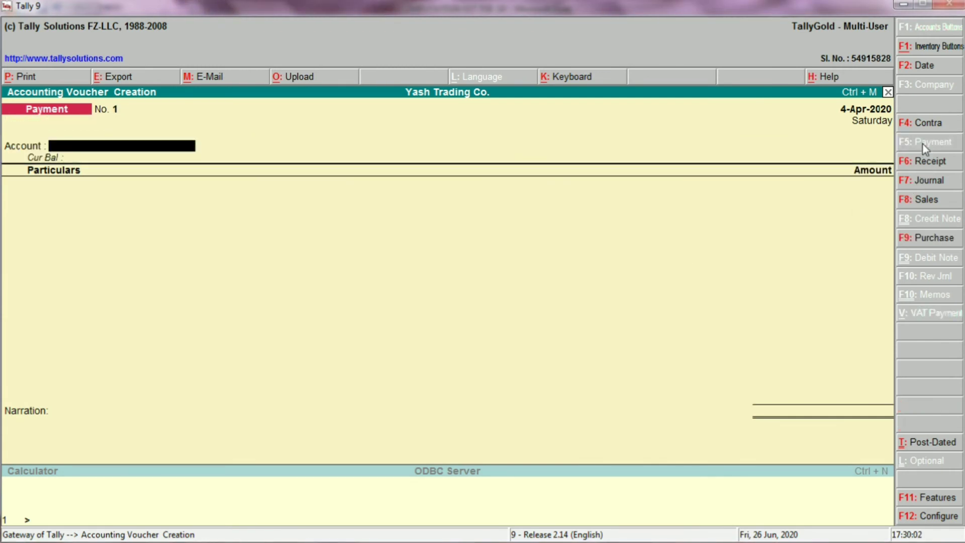
pyautogui.write('o')
pyautogui.press('Return')
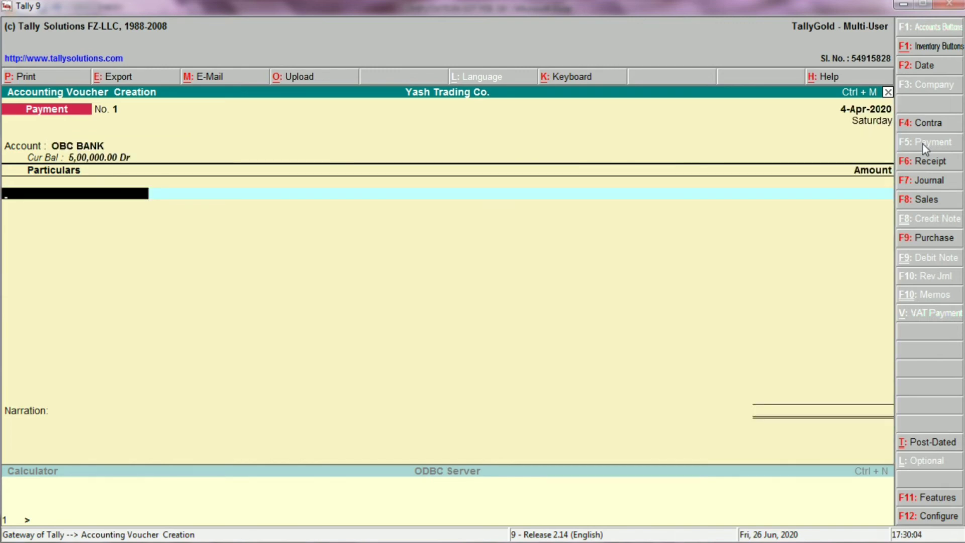
pyautogui.hotkey('alt', 'Tab')
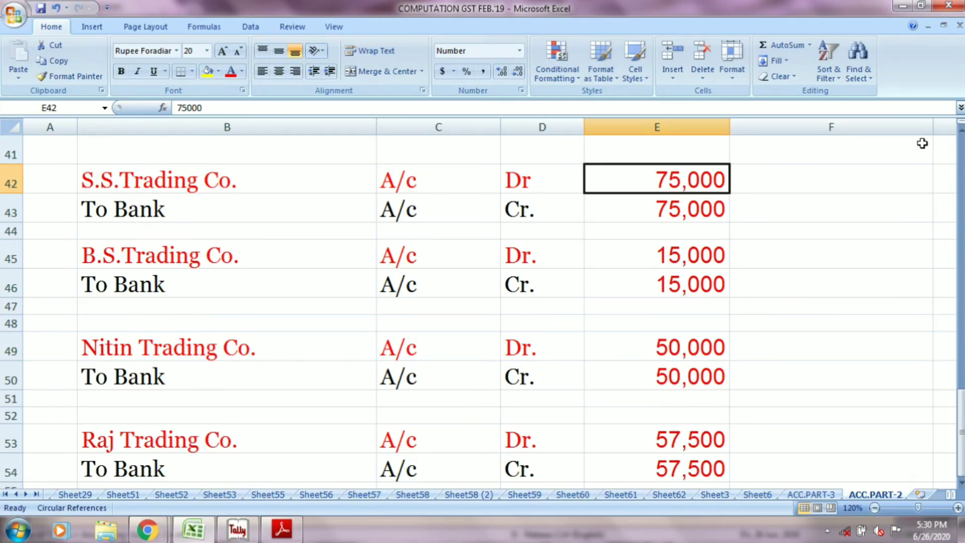
pyautogui.hotkey('alt', 'Tab')
pyautogui.write('ss')
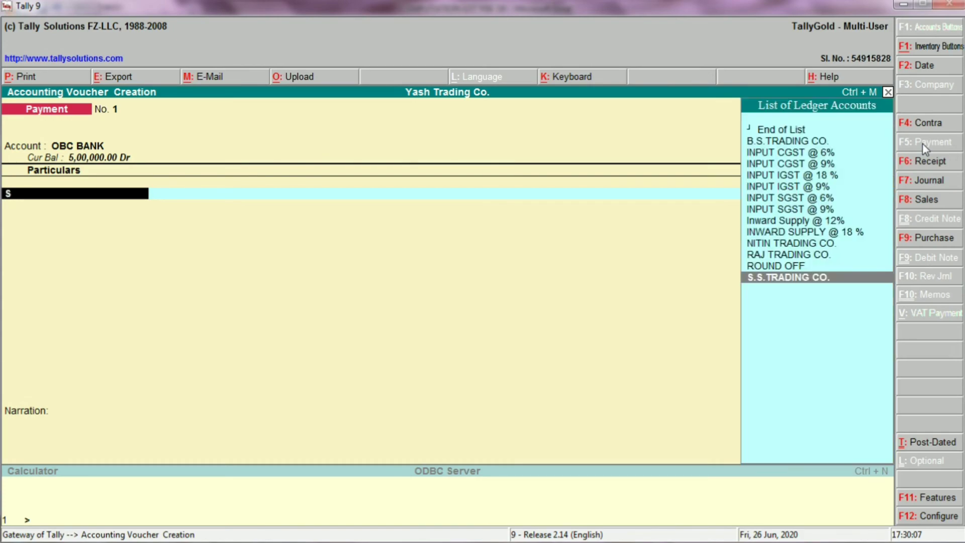
pyautogui.press('Return')
# Step: Review the debit and credit lines of the S.S.Trading Co. payment entry in Excel, cell by cell
pyautogui.hotkey('alt', 'Tab')
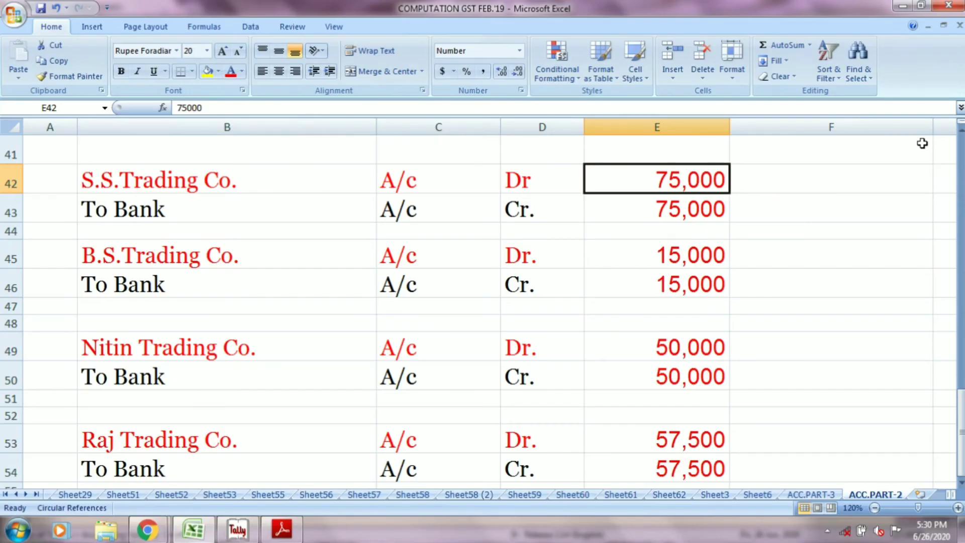
pyautogui.click(300, 174)
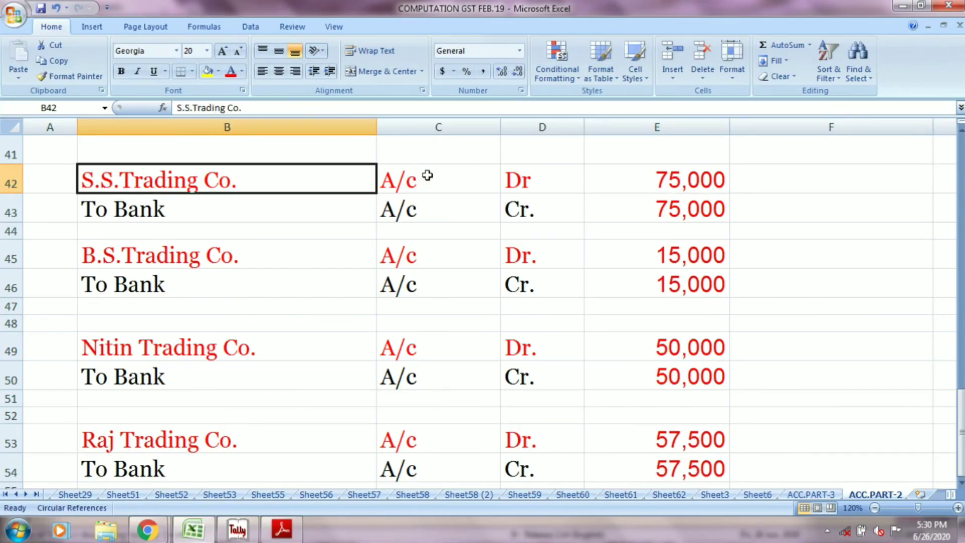
pyautogui.click(478, 177)
pyautogui.click(502, 177)
pyautogui.click(638, 176)
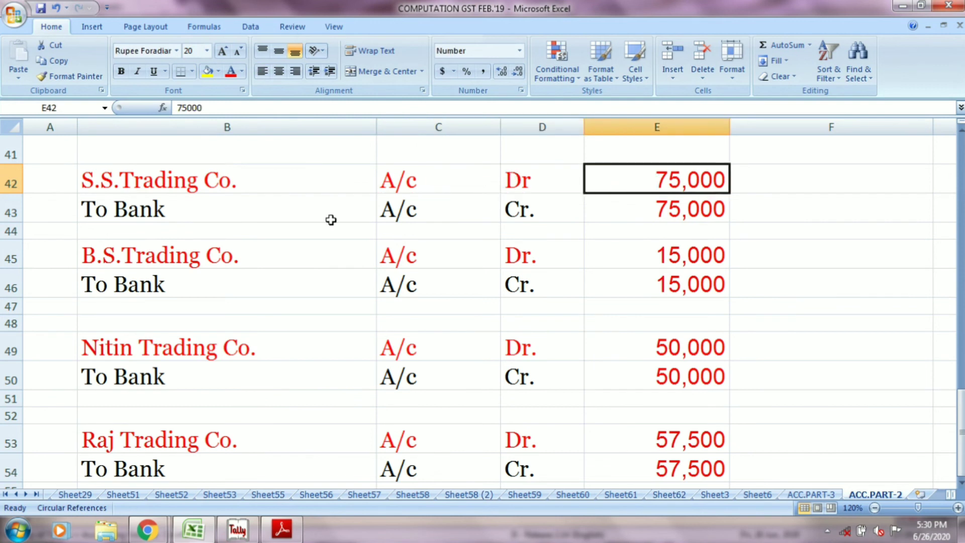
pyautogui.click(288, 216)
pyautogui.click(436, 210)
pyautogui.click(522, 213)
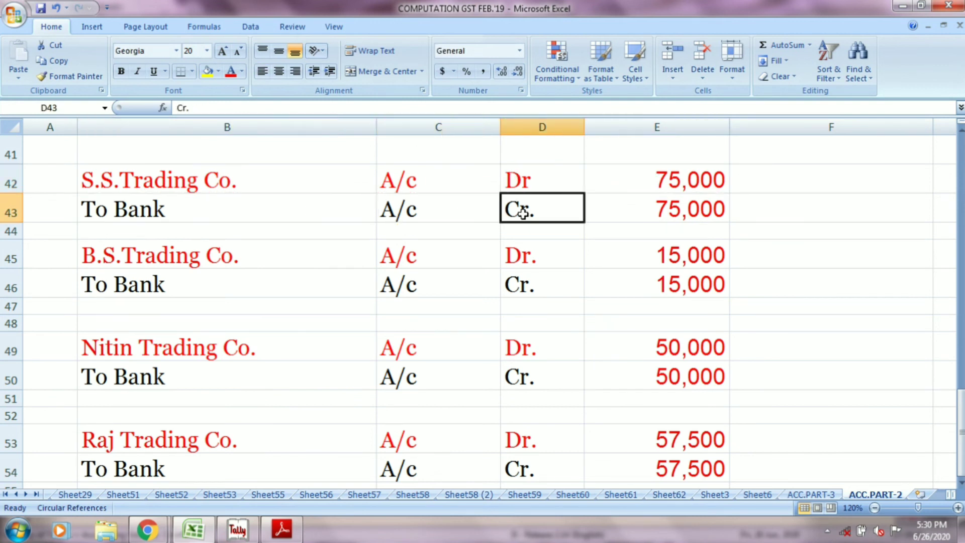
pyautogui.click(683, 214)
# Step: Back in Tally, set the S.S.TRADING CO. payment amount to 75,000 and save the voucher without a narration
pyautogui.hotkey('alt', 'Tab')
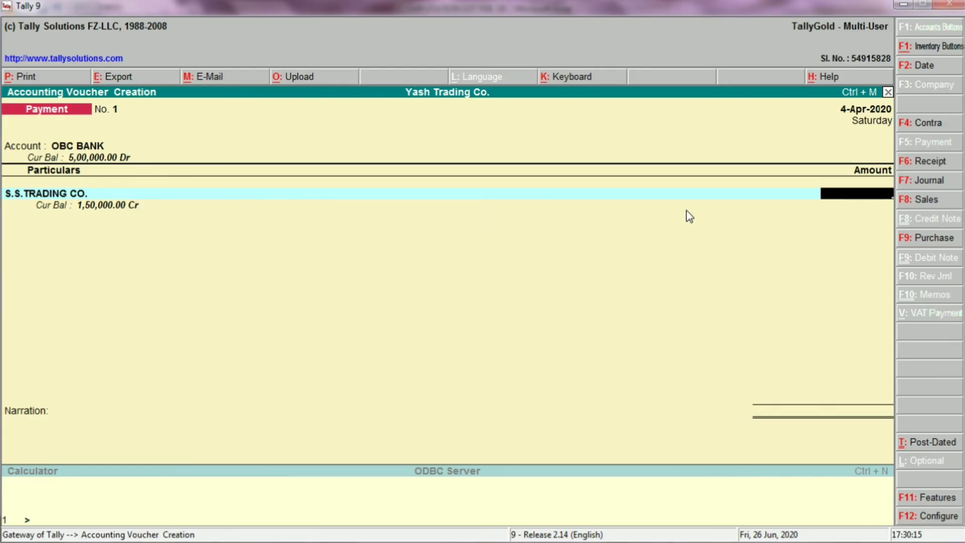
pyautogui.write('75000')
pyautogui.press('Return')
pyautogui.press('Return')
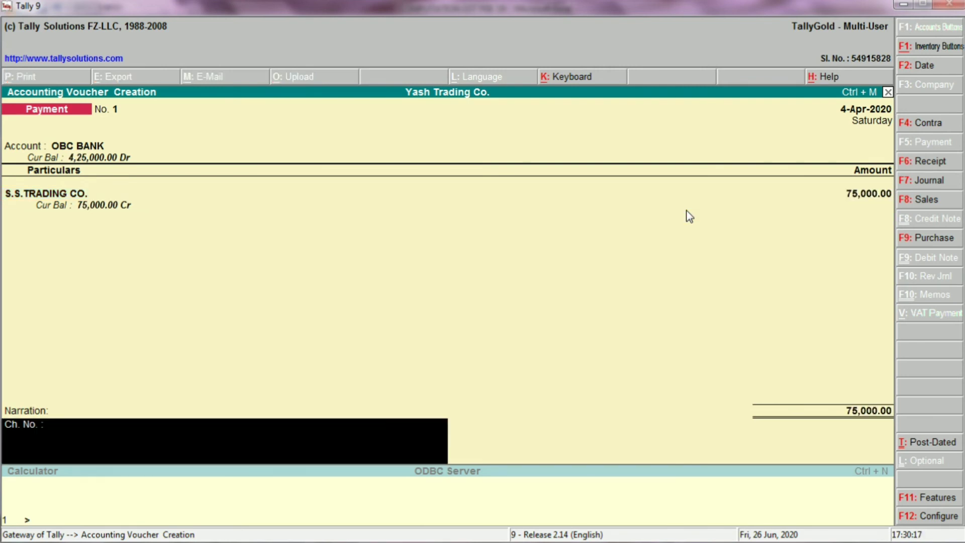
pyautogui.press('Return')
pyautogui.press('Return')
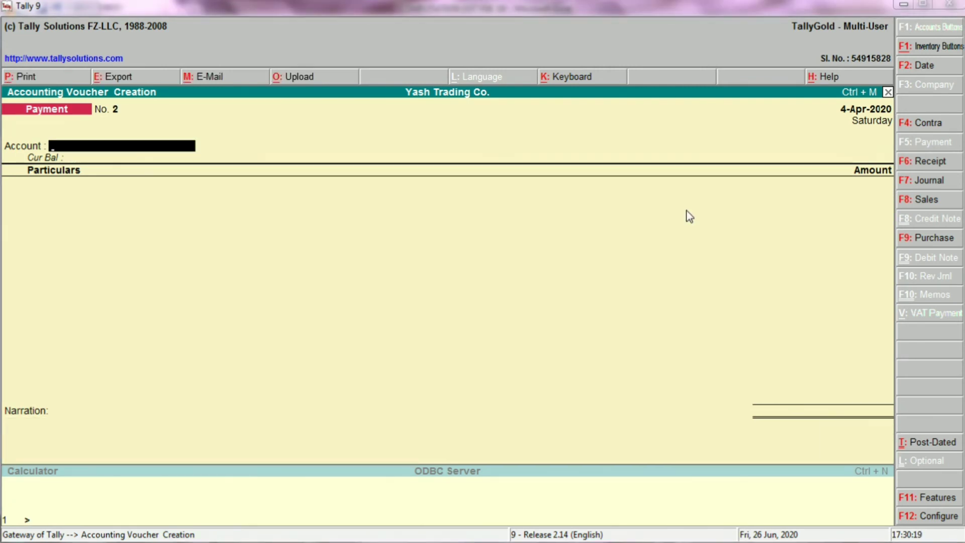
# Step: In Excel, fill the S.S.Trading Co. payment entry in B42:E43 with yellow and select the B.S.Trading Co. cell
pyautogui.hotkey('alt', 'Tab')
pyautogui.moveTo(164, 167); pyautogui.dragTo(625, 201)
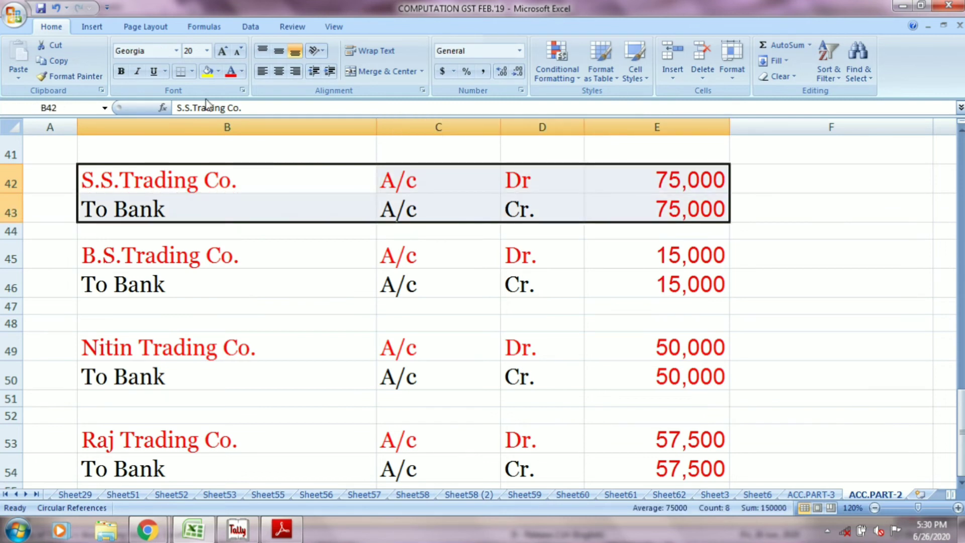
pyautogui.click(208, 71)
pyautogui.click(168, 254)
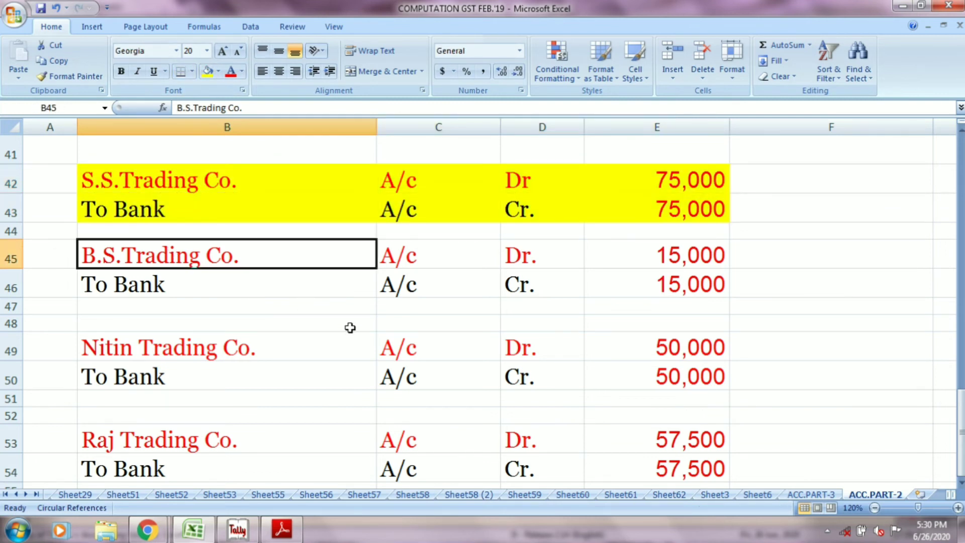
# Step: In Tally, record and save a payment voucher of 15,000 from OBC BANK to B.S.TRADING CO
pyautogui.hotkey('alt', 'Tab')
pyautogui.write('OBC')
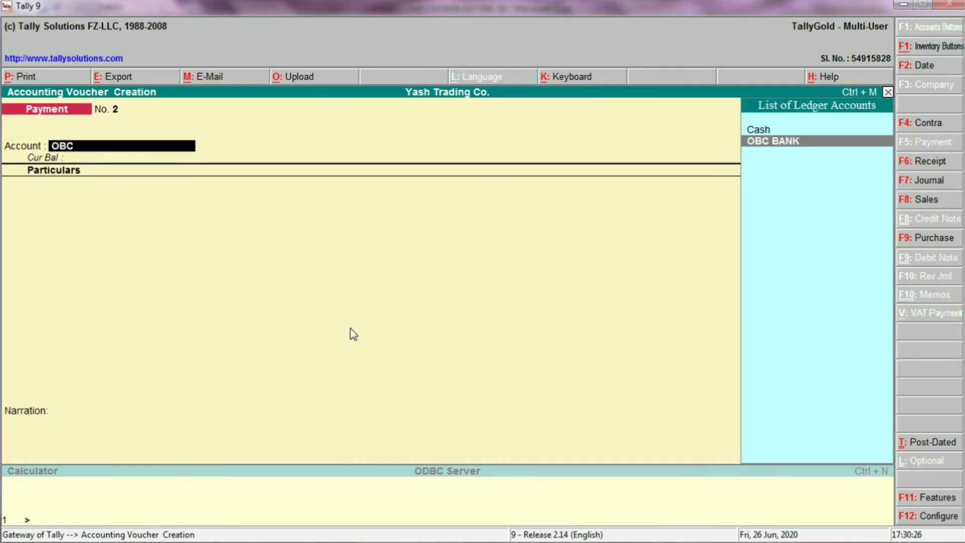
pyautogui.press('Return')
pyautogui.write('bs')
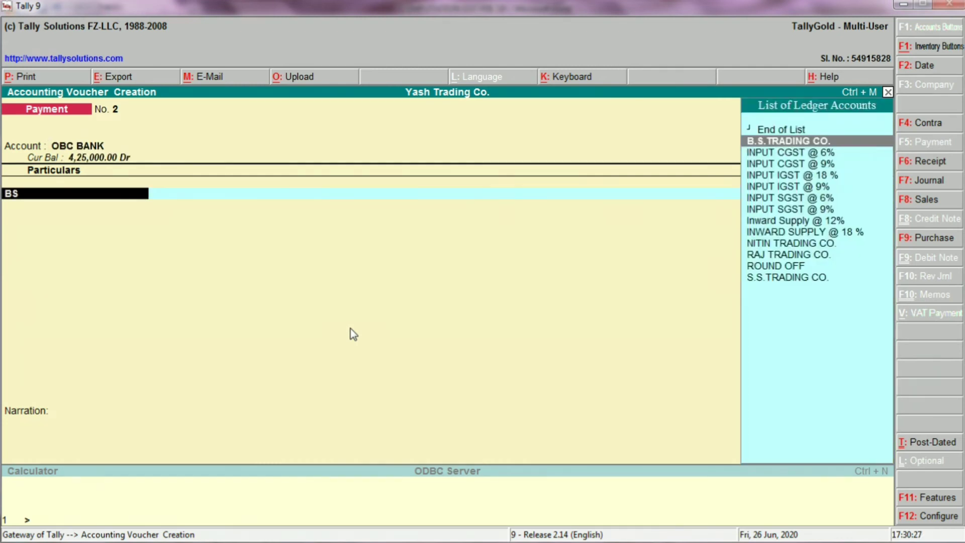
pyautogui.hotkey('alt', 'Tab')
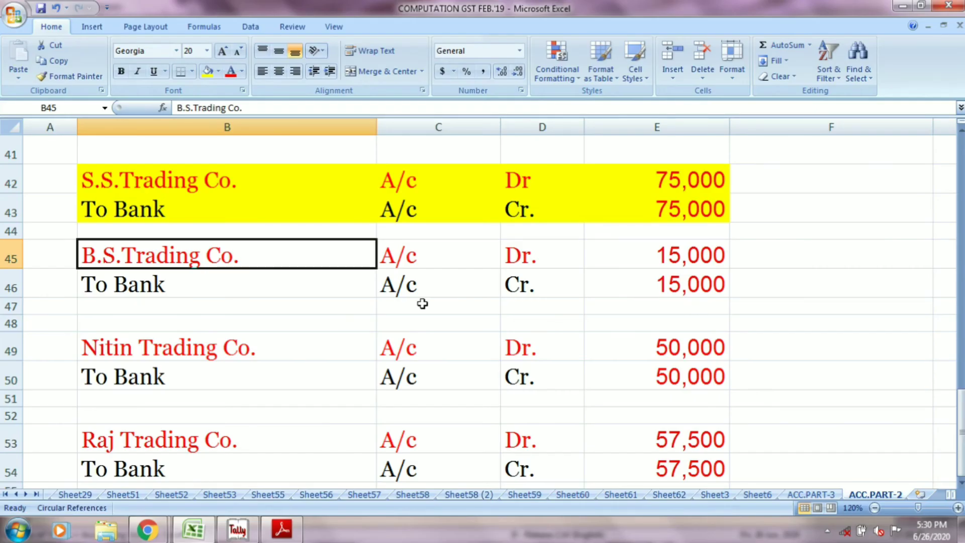
pyautogui.hotkey('alt', 'Tab')
pyautogui.press('Return')
pyautogui.write('15000')
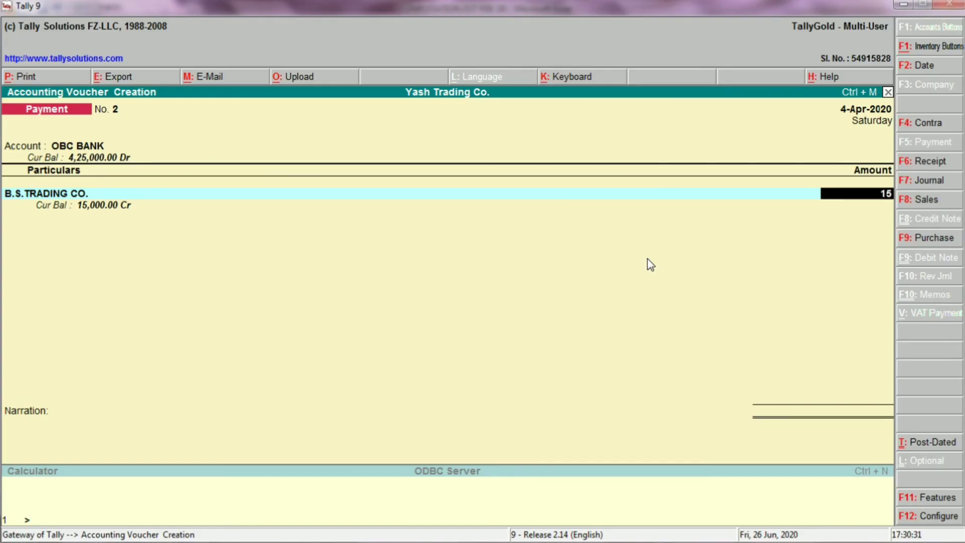
pyautogui.press('Return')
pyautogui.press('Return')
pyautogui.press('Return')
pyautogui.press('Return')
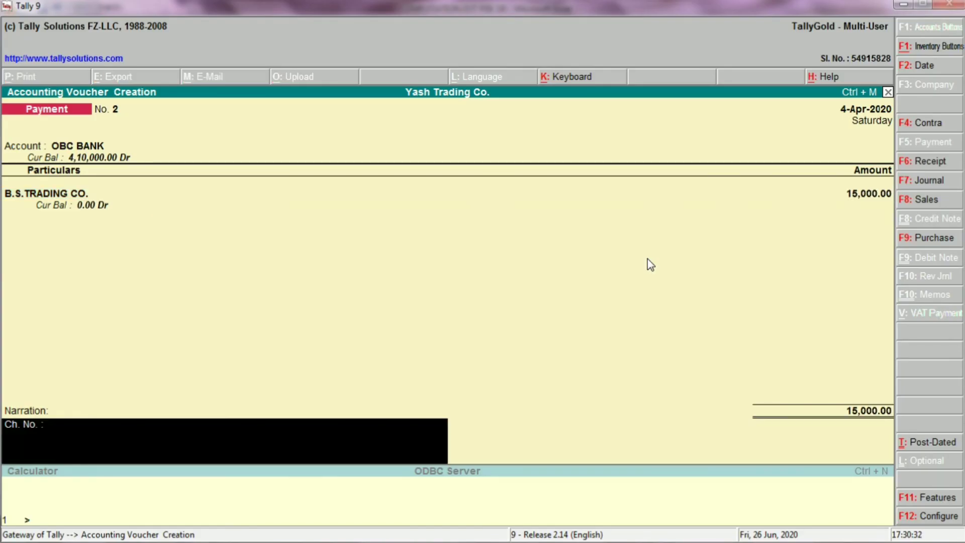
# Step: In Excel, fill the B.S.Trading Co. payment entry in B45:E46 with yellow and select the Nitin Trading Co. cell
pyautogui.hotkey('alt', 'Tab')
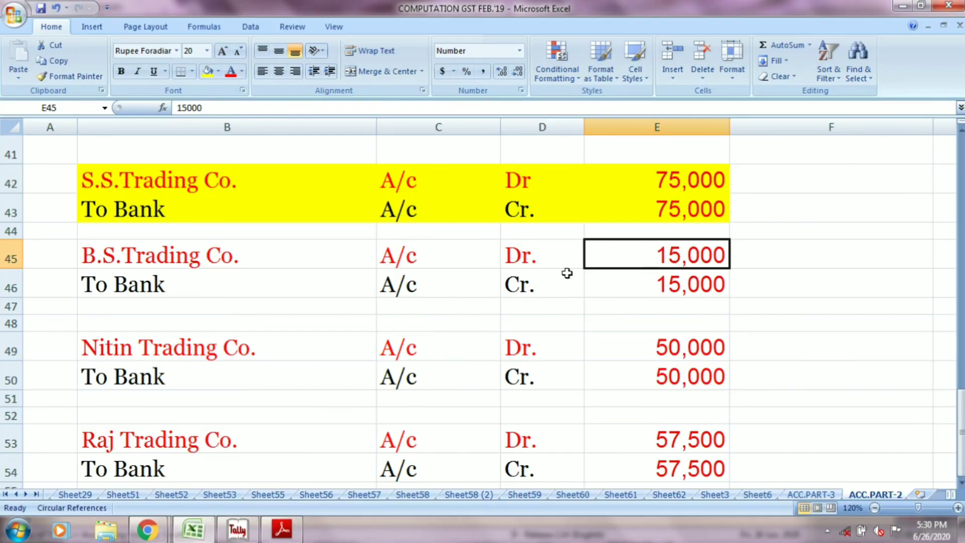
pyautogui.moveTo(233, 254); pyautogui.dragTo(610, 283)
pyautogui.click(207, 71)
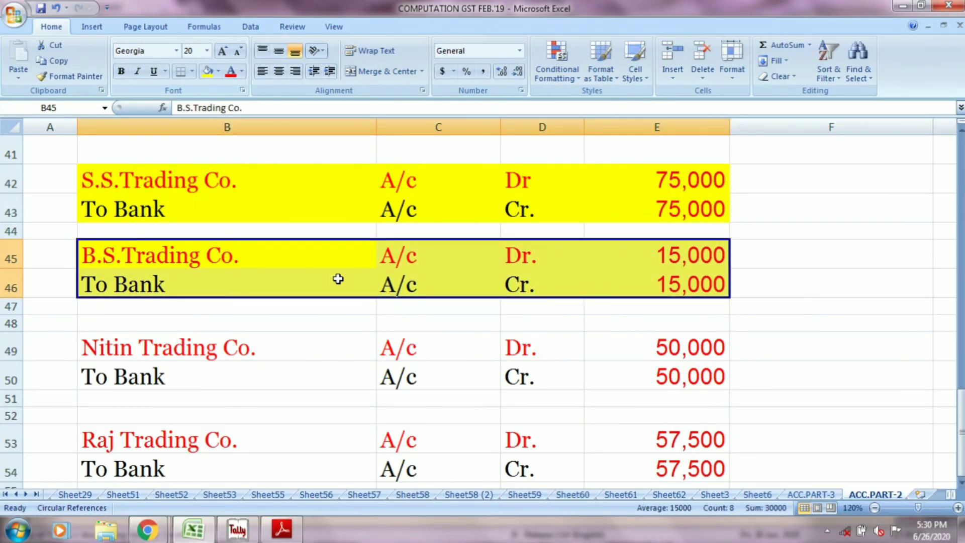
pyautogui.scroll(-2, 338, 279)
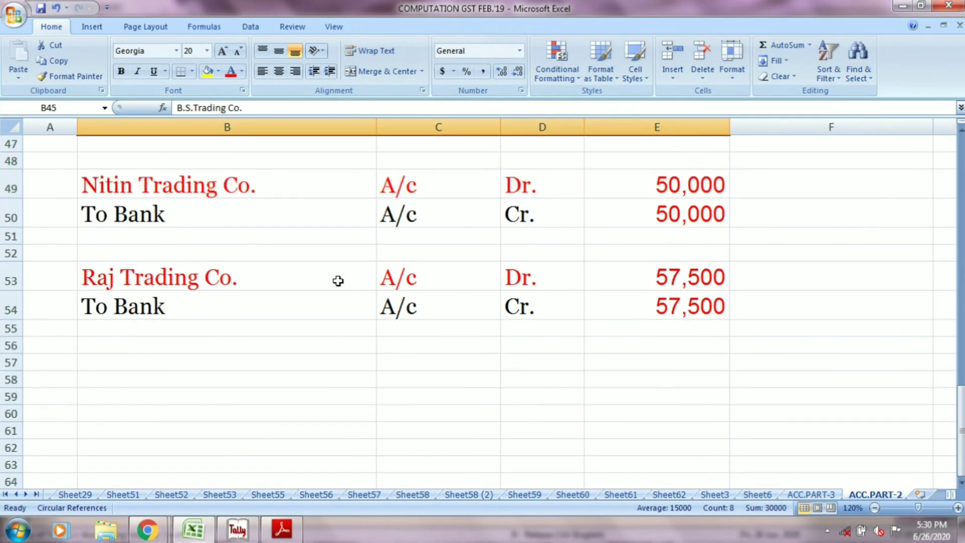
pyautogui.click(181, 190)
# Step: In Tally, record and save a payment voucher of 50,000 from OBC BANK to NITIN TRADING CO
pyautogui.hotkey('alt', 'Tab')
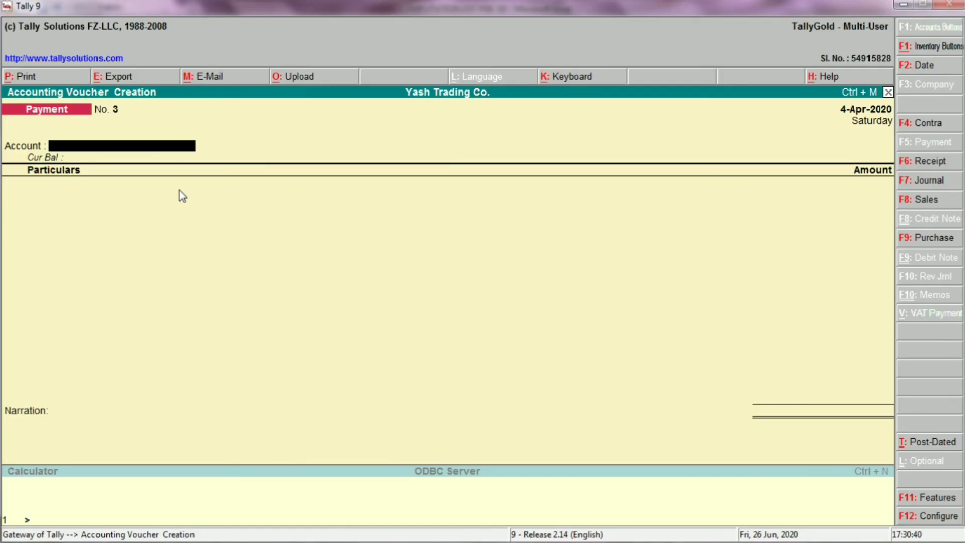
pyautogui.write('OBC')
pyautogui.press('Return')
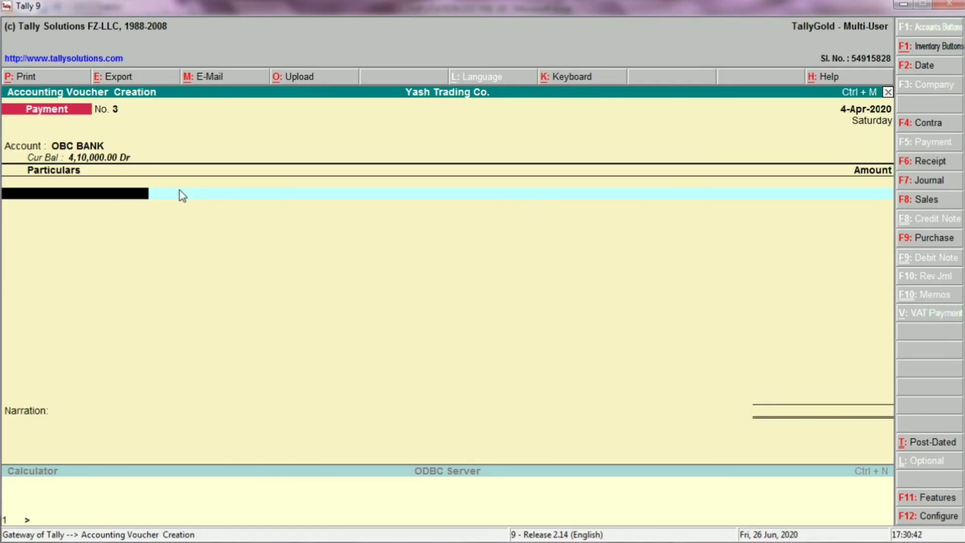
pyautogui.hotkey('alt', 'Tab')
pyautogui.hotkey('alt', 'Tab')
pyautogui.write('NIT')
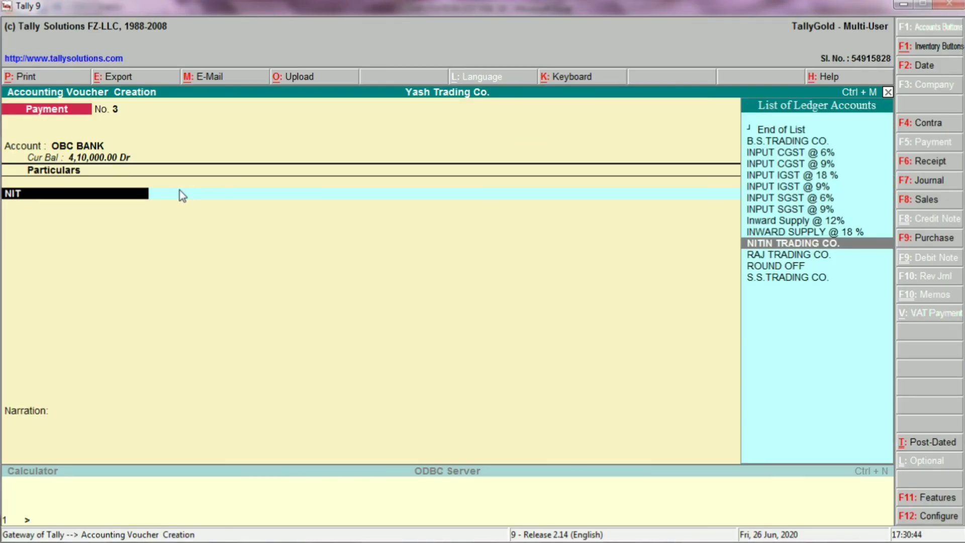
pyautogui.press('Return')
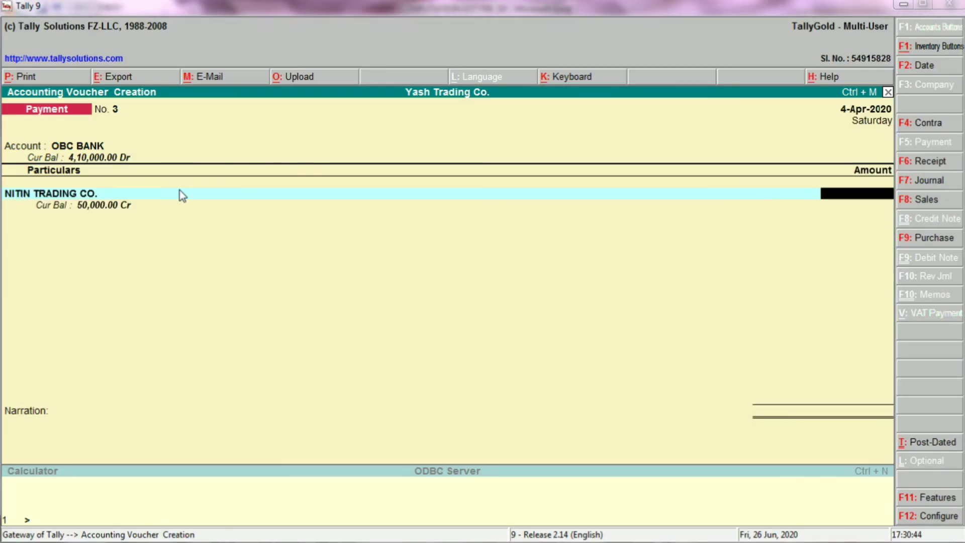
pyautogui.hotkey('alt', 'Tab')
pyautogui.hotkey('alt', 'Tab')
pyautogui.write('50000')
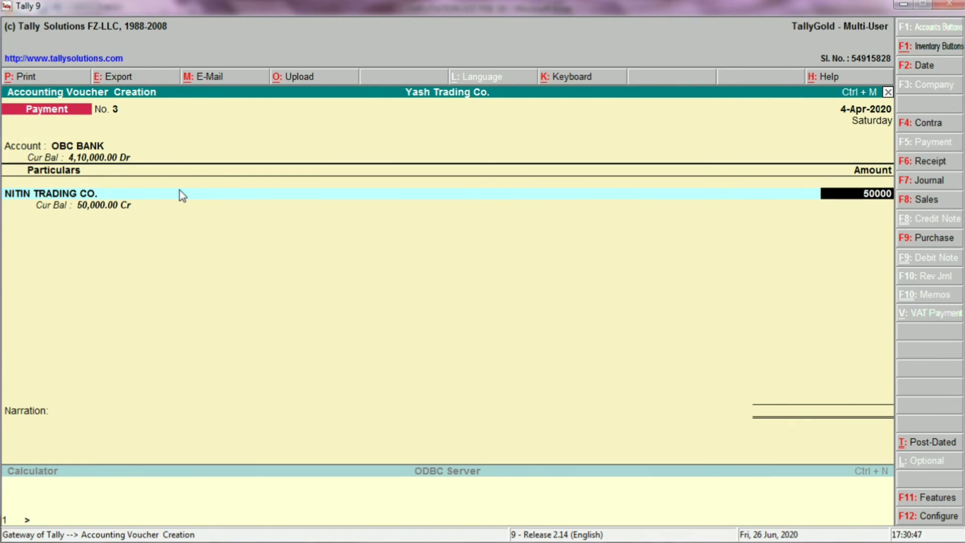
pyautogui.press('Return')
pyautogui.press('Return')
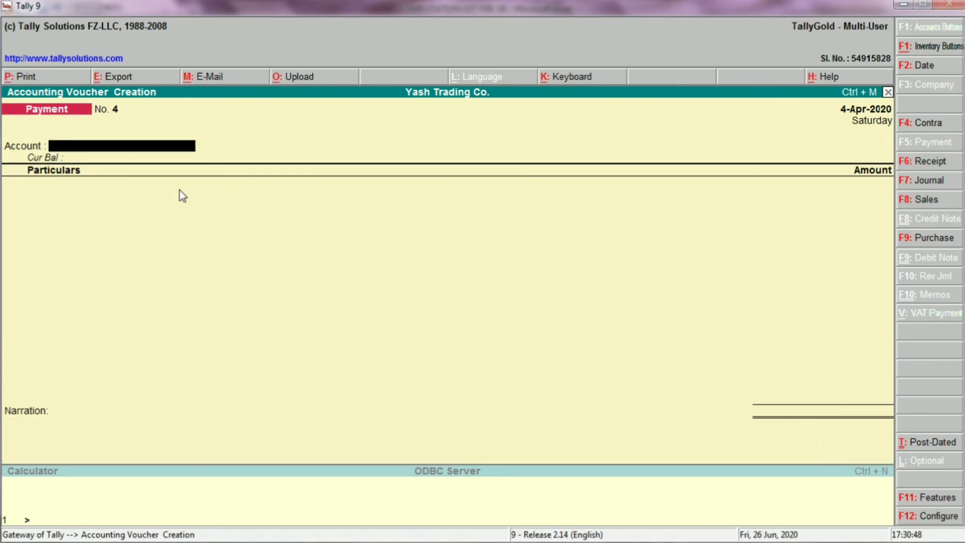
# Step: In Excel, fill the Nitin Trading Co. payment entry in B49:E50 with yellow and select the Raj Trading Co. cell
pyautogui.hotkey('alt', 'Tab')
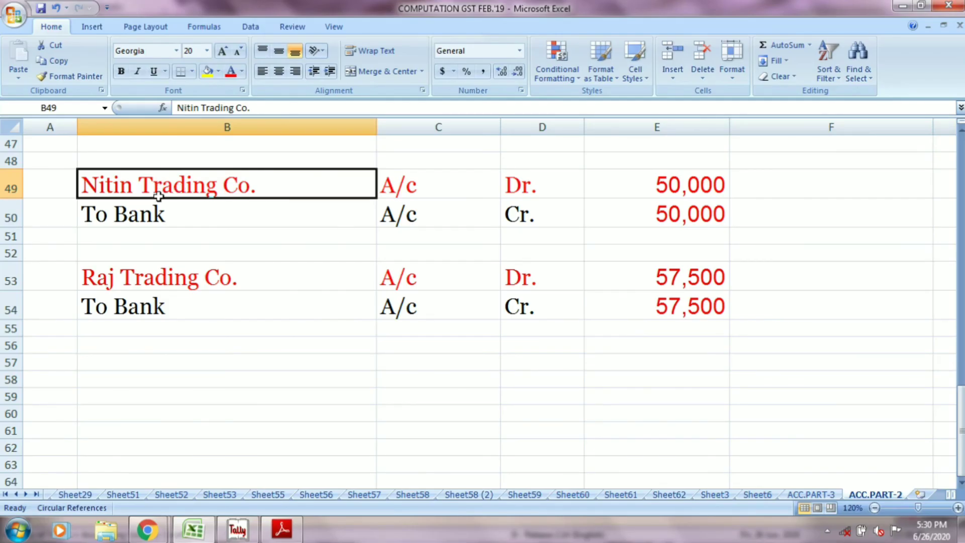
pyautogui.moveTo(156, 191); pyautogui.dragTo(598, 209)
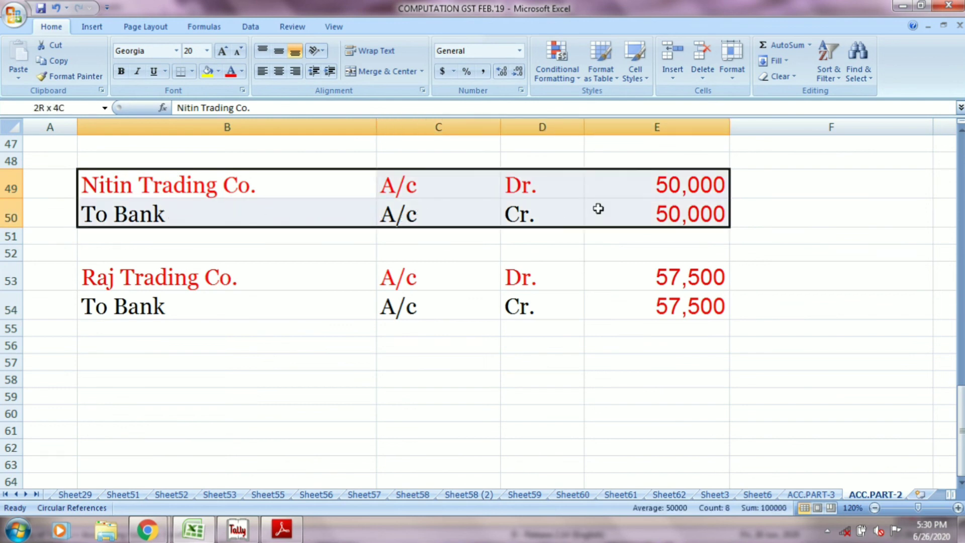
pyautogui.click(208, 71)
pyautogui.click(161, 278)
# Step: In Tally, start payment voucher 4 with OBC BANK as the account and RAJ TRADING CO. as the party paid
pyautogui.hotkey('alt', 'Tab')
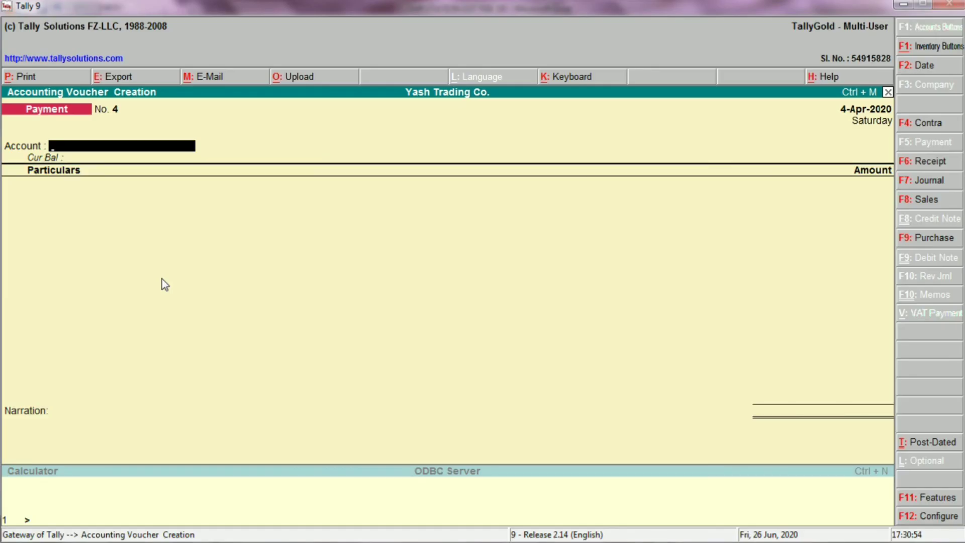
pyautogui.write('OBC')
pyautogui.press('Return')
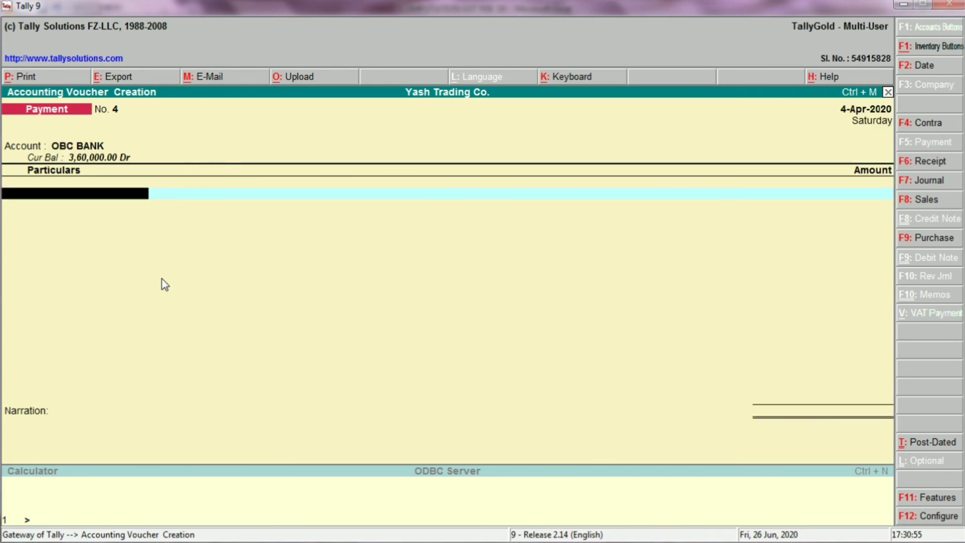
pyautogui.write('RAJ')
pyautogui.press('Return')
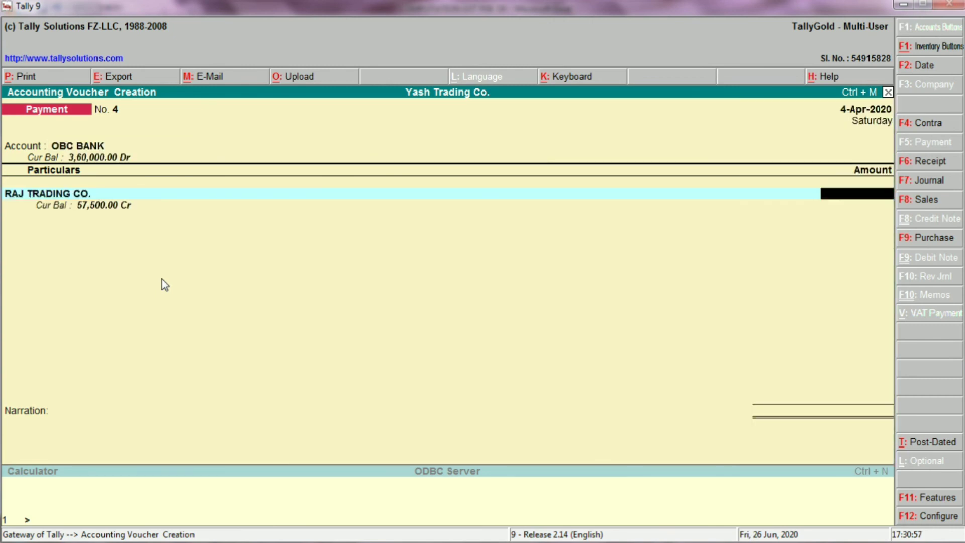
# Step: Look up the Raj Trading Co. amount in Excel, enter 57,500 in the Tally voucher and save it without adding a narration
pyautogui.hotkey('alt', 'Tab')
pyautogui.press('Right')
pyautogui.press('Right')
pyautogui.press('Right')
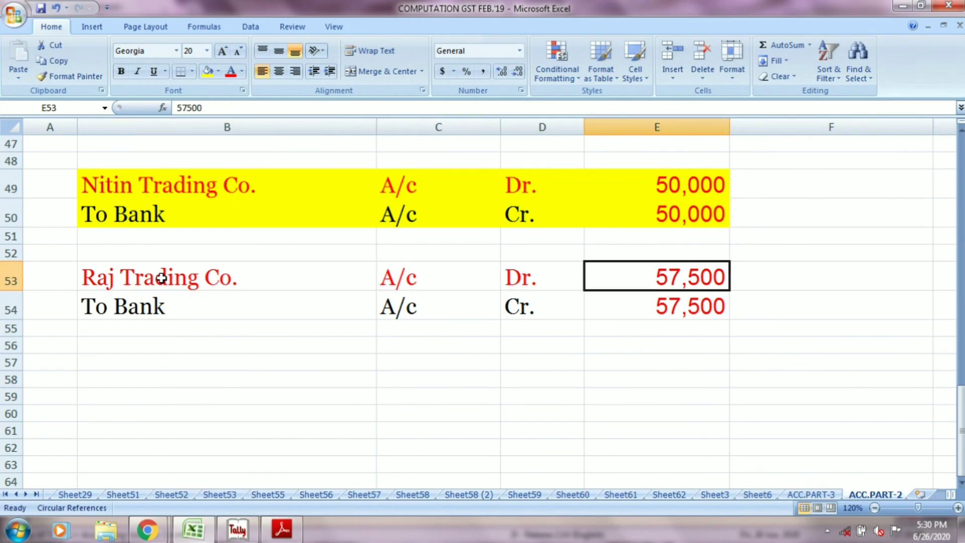
pyautogui.hotkey('alt', 'Tab')
pyautogui.write('57500')
pyautogui.press('Return')
pyautogui.press('Return')
pyautogui.press('Return')
pyautogui.press('Return')
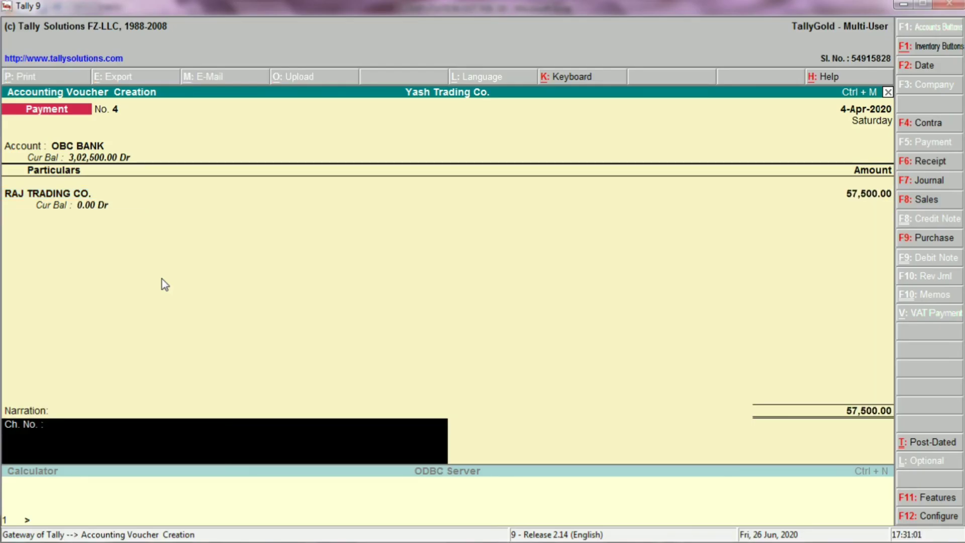
pyautogui.hotkey('alt', 'Tab')
pyautogui.hotkey('alt', 'Tab')
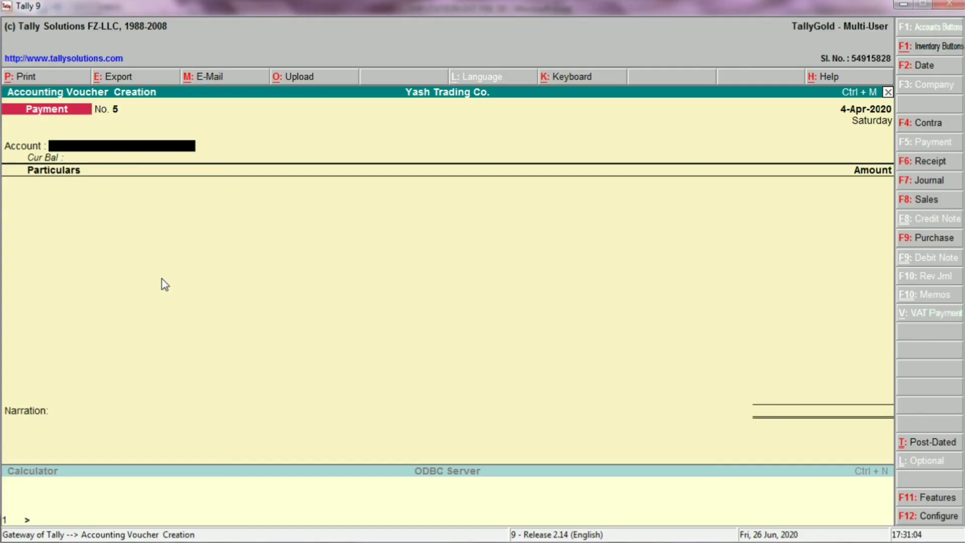
# Step: Leave voucher entry and examine the Profit & Loss A/c, including the monthly summary of the Inward Supply @ 12% ledger
pyautogui.press('Escape')
pyautogui.press('Return')
pyautogui.press('p')
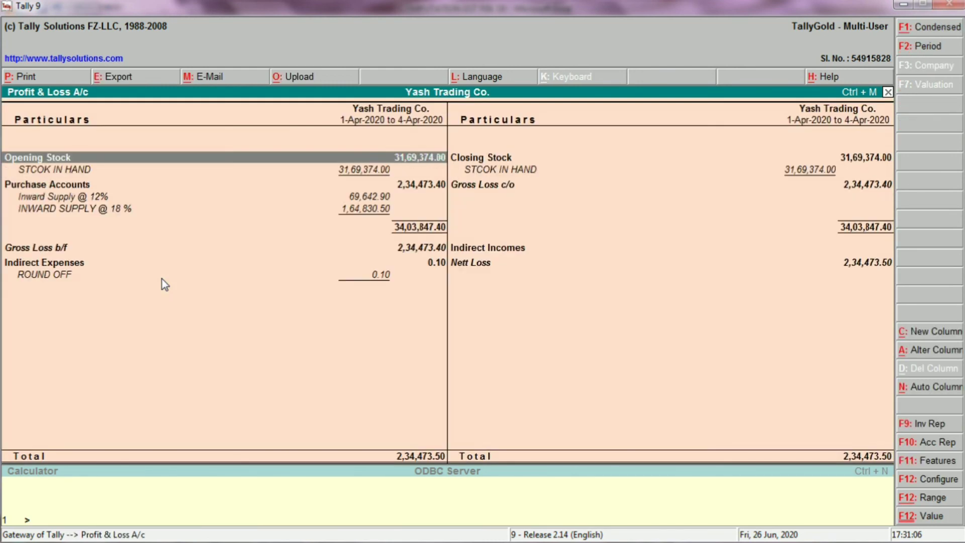
pyautogui.press('Down')
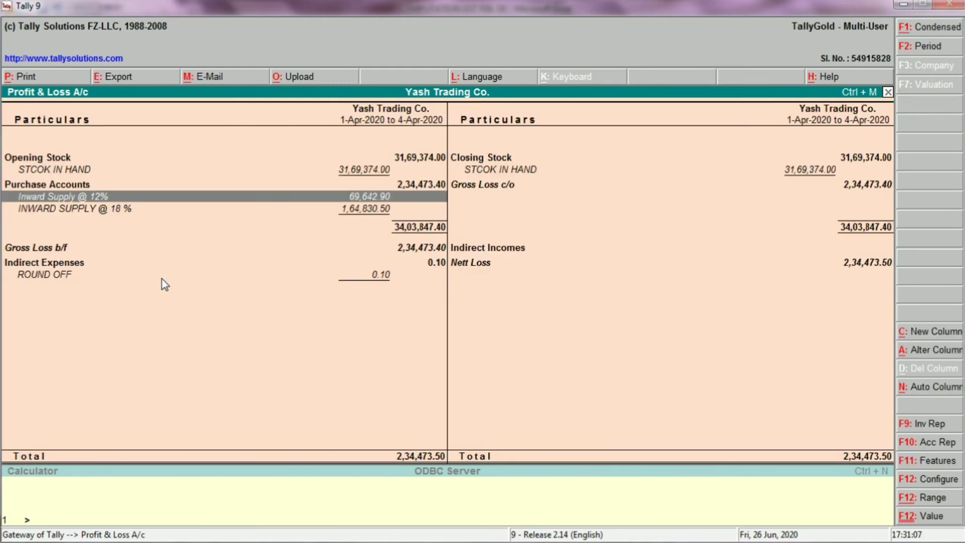
pyautogui.press('Return')
pyautogui.press('Return')
pyautogui.press('Escape')
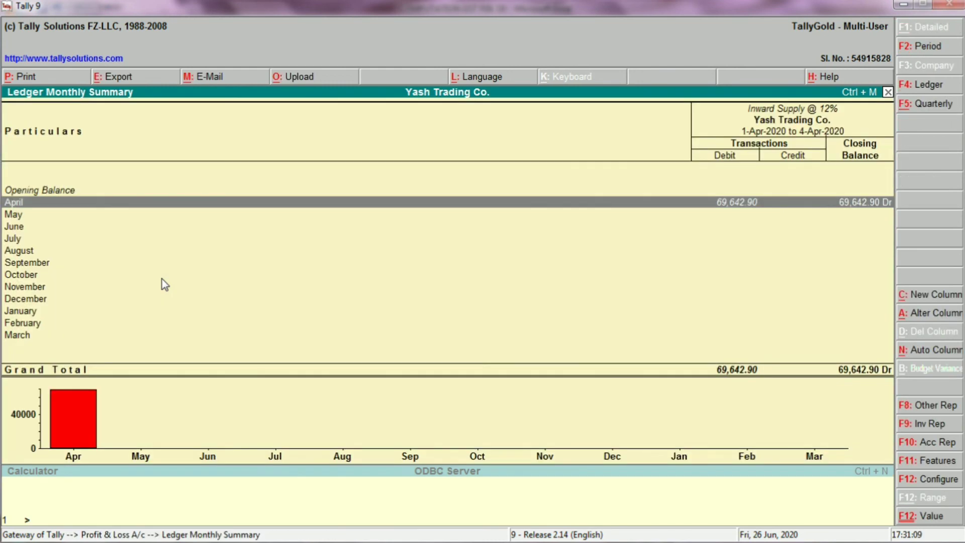
pyautogui.press('Escape')
pyautogui.press('Escape')
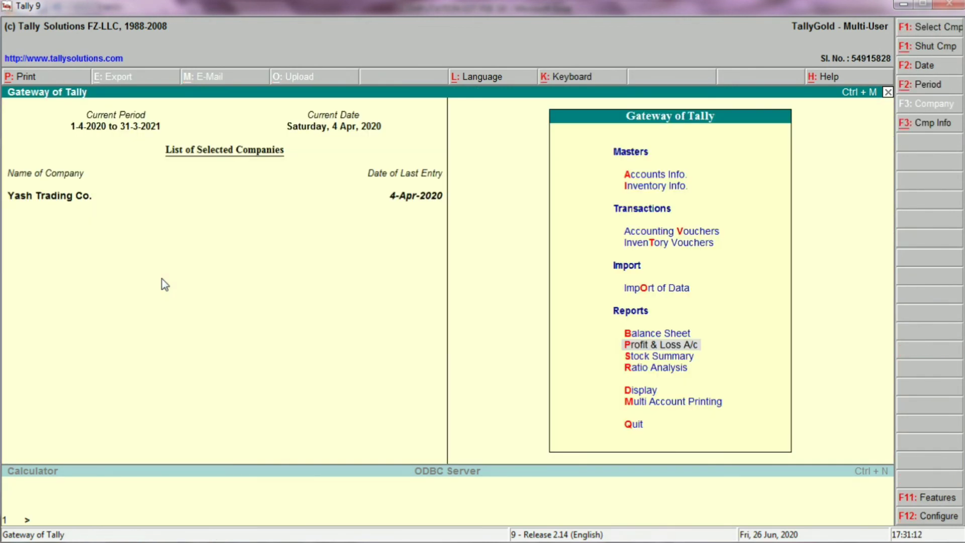
# Step: Open the Balance Sheet, look over both sides and open the Sundry Creditors group summary
pyautogui.press('Up')
pyautogui.press('Return')
pyautogui.press('Right')
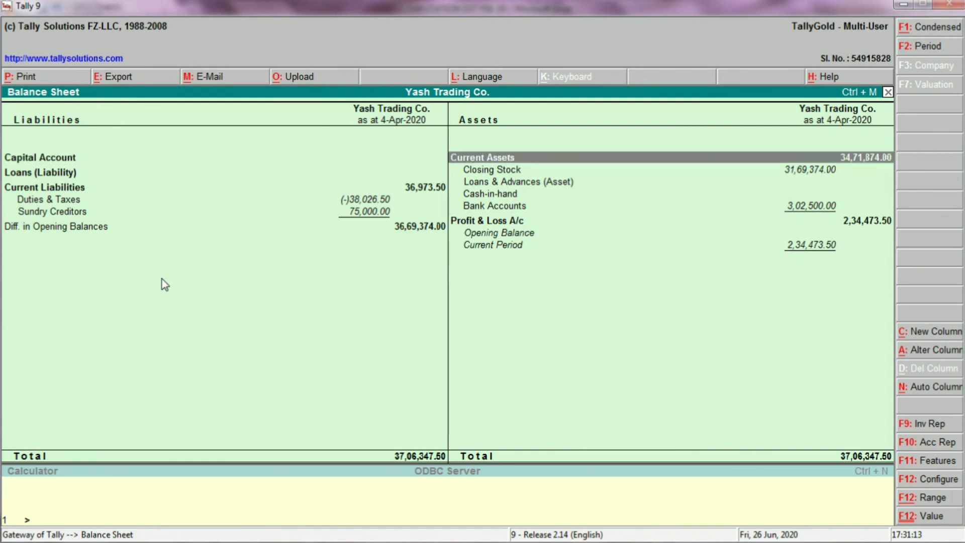
pyautogui.press('Down')
pyautogui.press('Left')
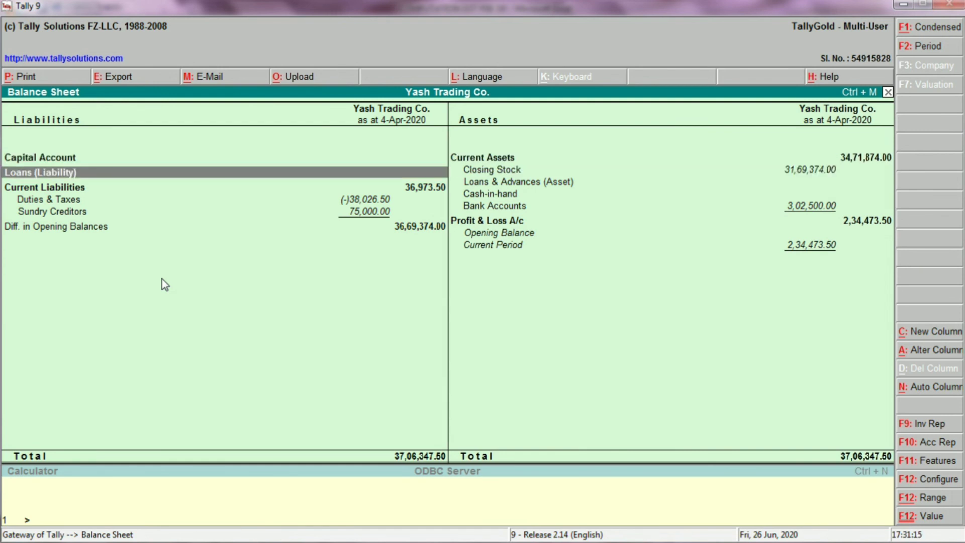
pyautogui.press('Down')
pyautogui.press('Down')
pyautogui.press('Down')
pyautogui.press('Return')
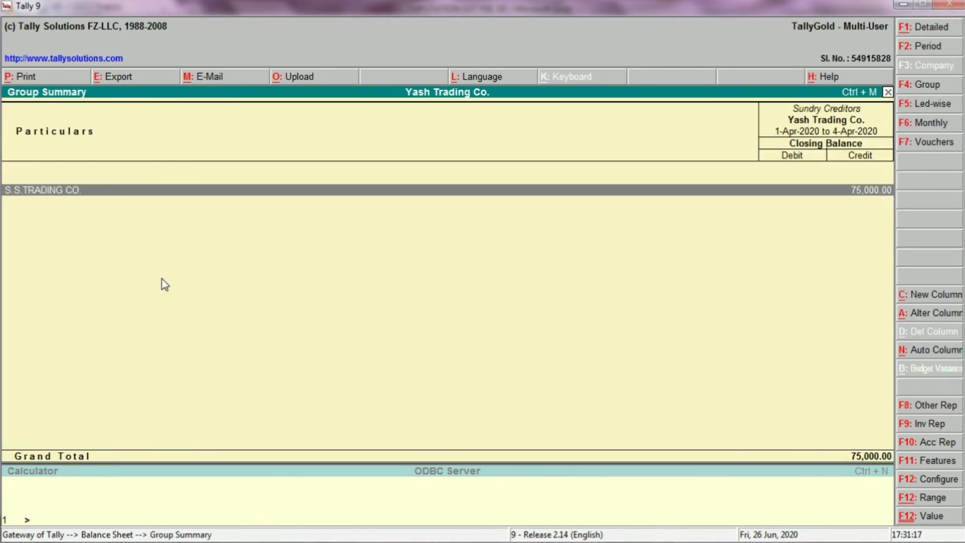
# Step: Examine the S.S.TRADING CO. ledger's April transactions and return to the Sundry Creditors group summary
pyautogui.press('Return')
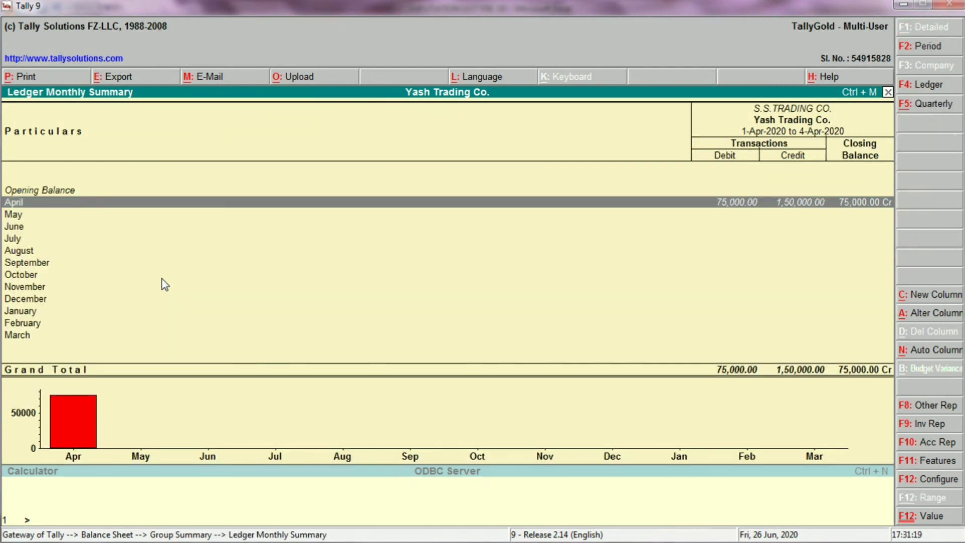
pyautogui.press('Escape')
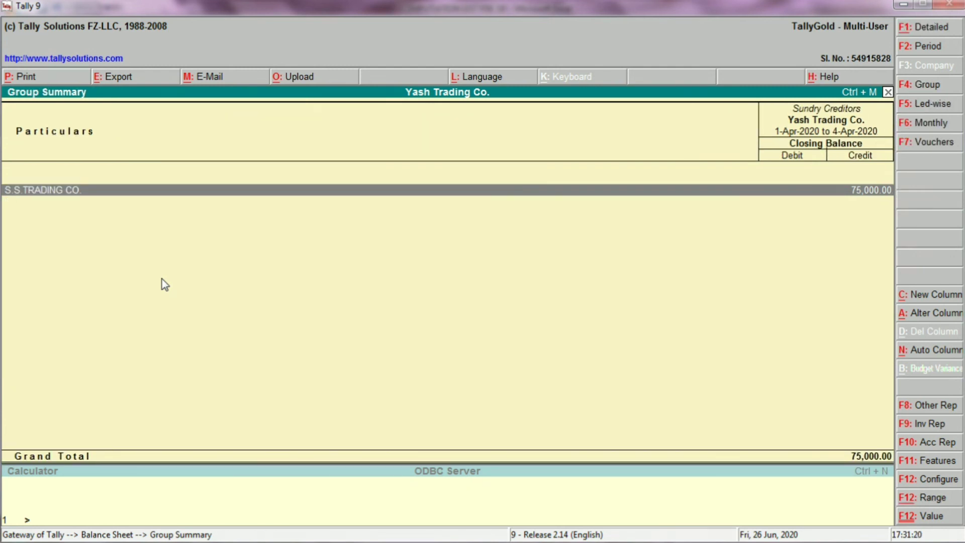
pyautogui.press('Return')
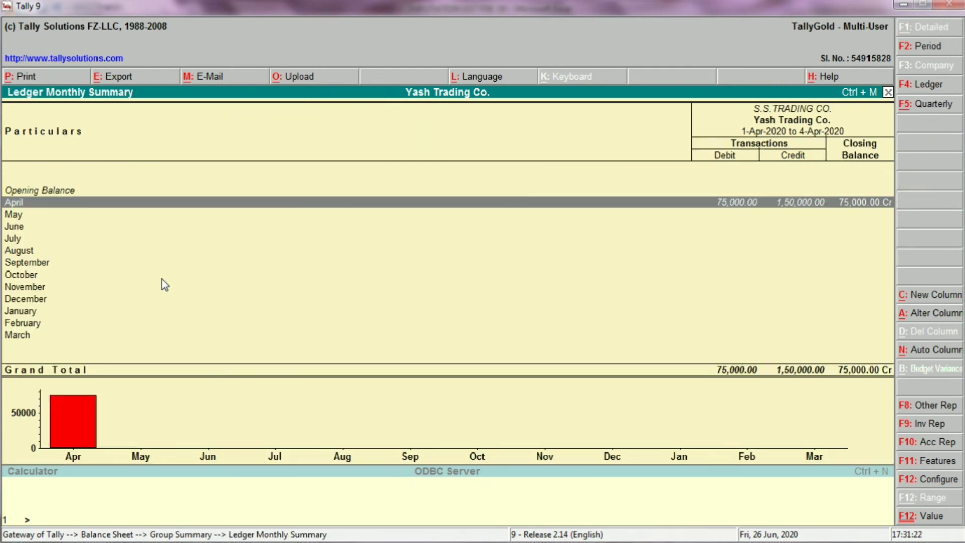
pyautogui.press('Return')
pyautogui.press('Escape')
pyautogui.press('Escape')
pyautogui.press('Escape')
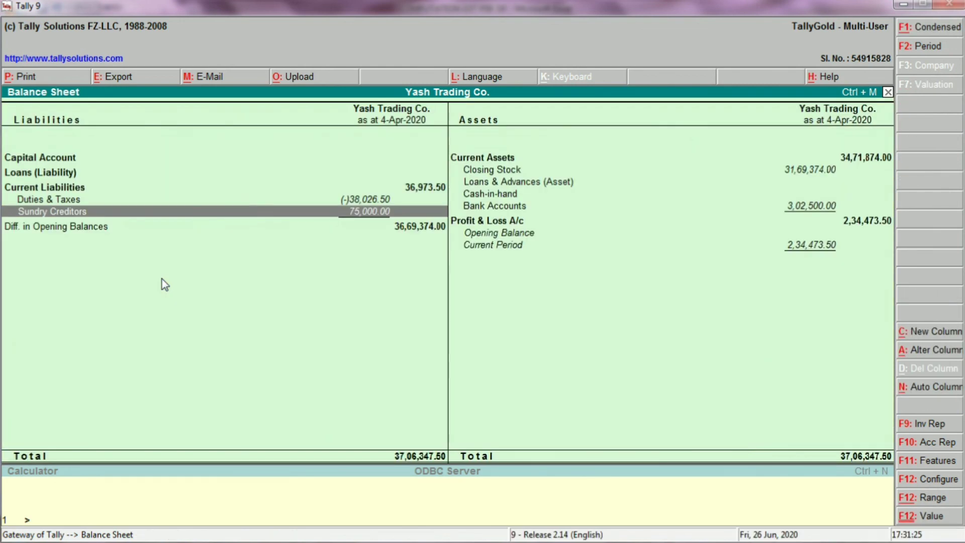
pyautogui.press('Return')
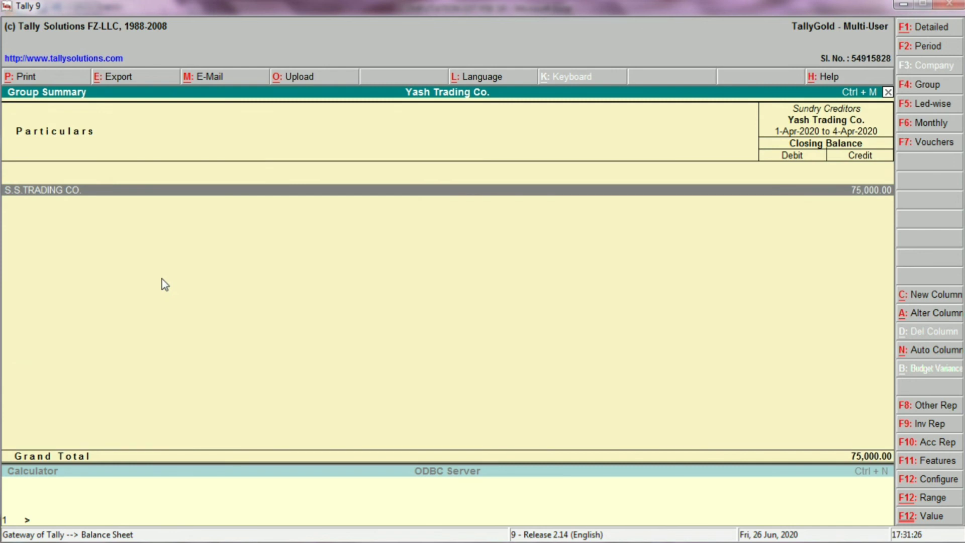
pyautogui.hotkey('alt', 'Tab')
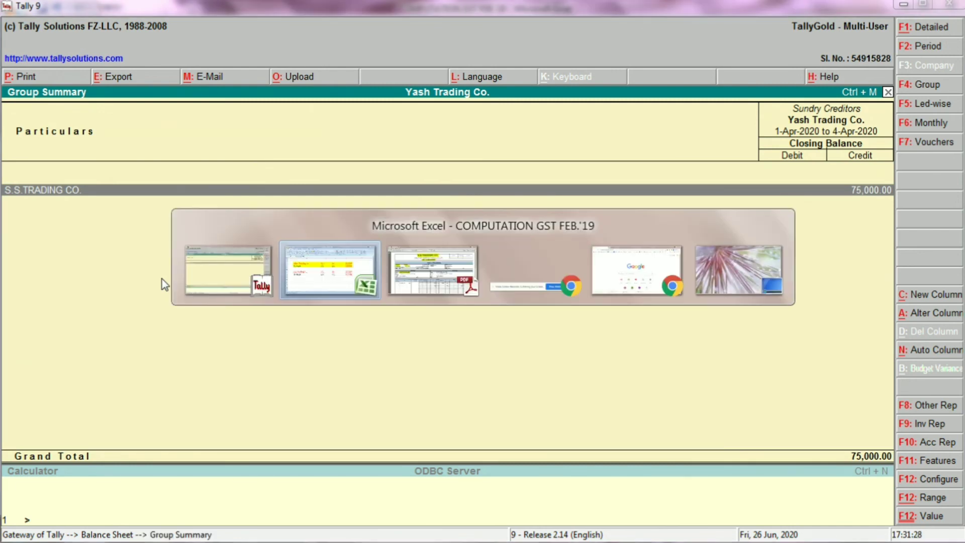
pyautogui.hotkey('alt', 'Tab')
# Step: Leave the Balance Sheet and start payment voucher 5 with OBC BANK as the account and S.S.TRADING CO. as the party paid
pyautogui.press('Escape')
pyautogui.press('Escape')
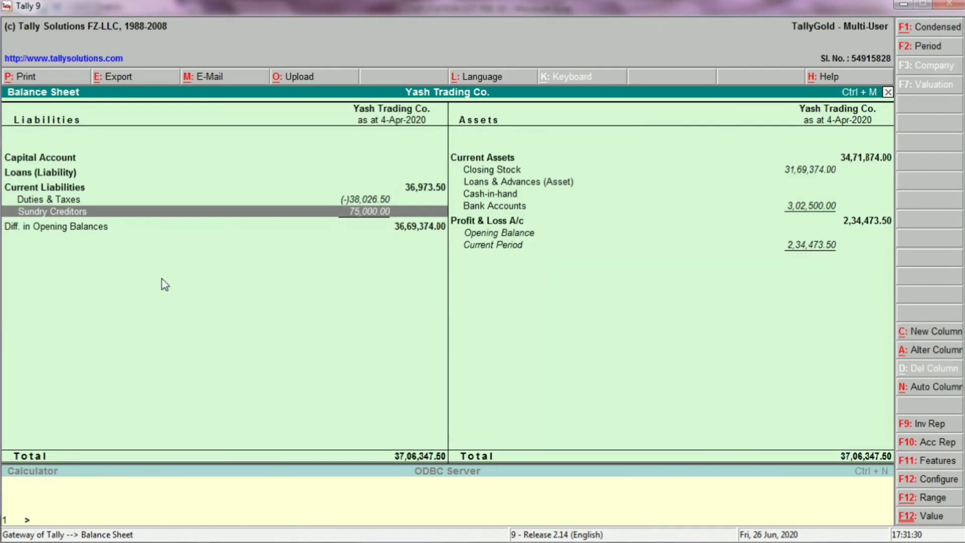
pyautogui.press('Up')
pyautogui.press('Up')
pyautogui.press('Up')
pyautogui.press('Return')
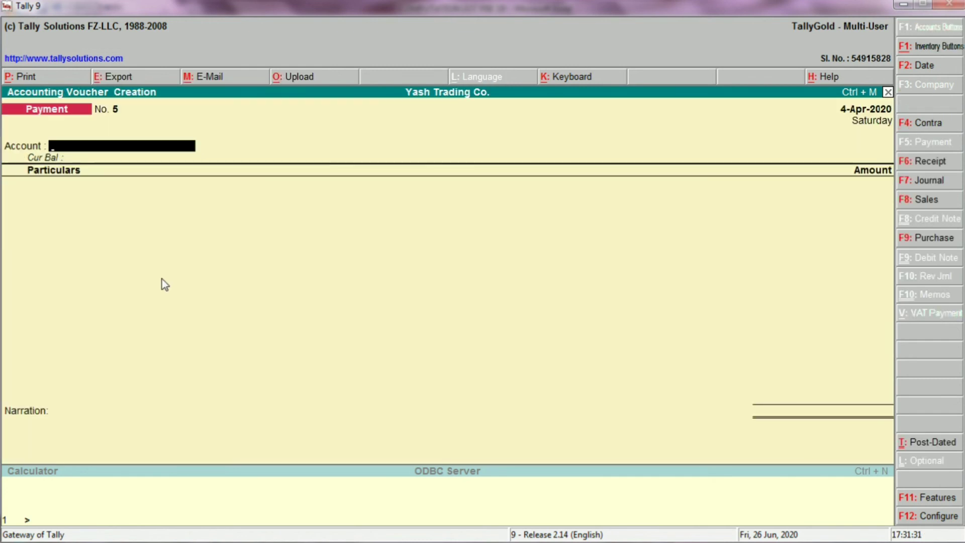
pyautogui.write('O')
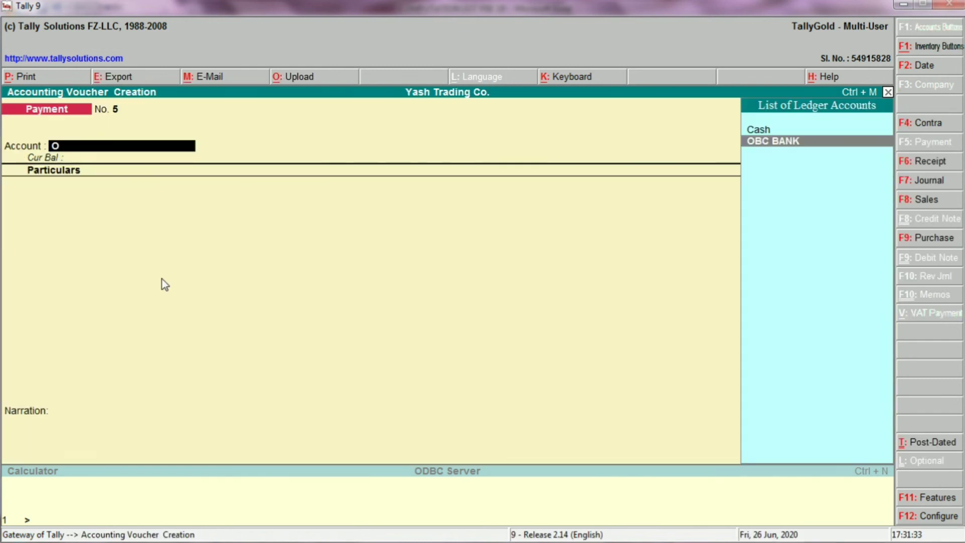
pyautogui.write('B')
pyautogui.press('Return')
pyautogui.write('S.S')
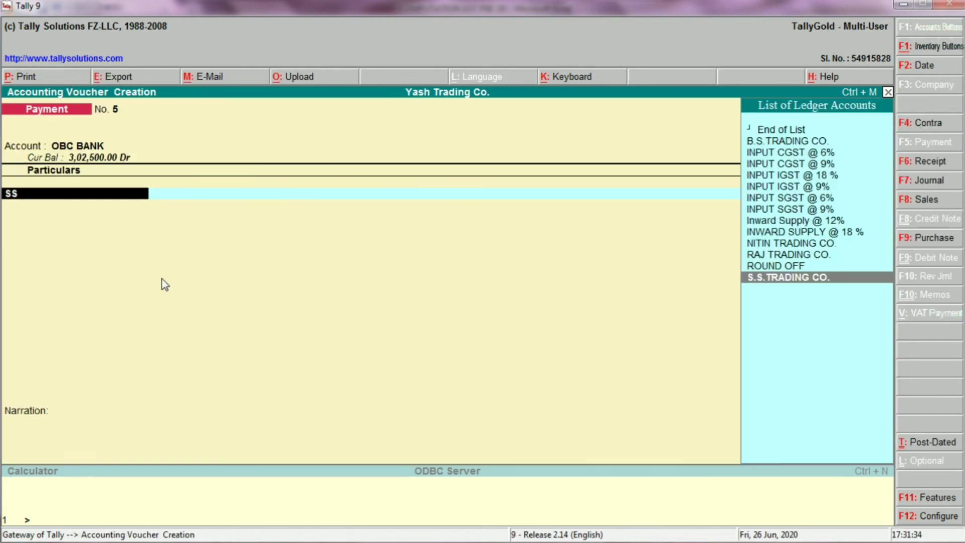
pyautogui.press('Return')
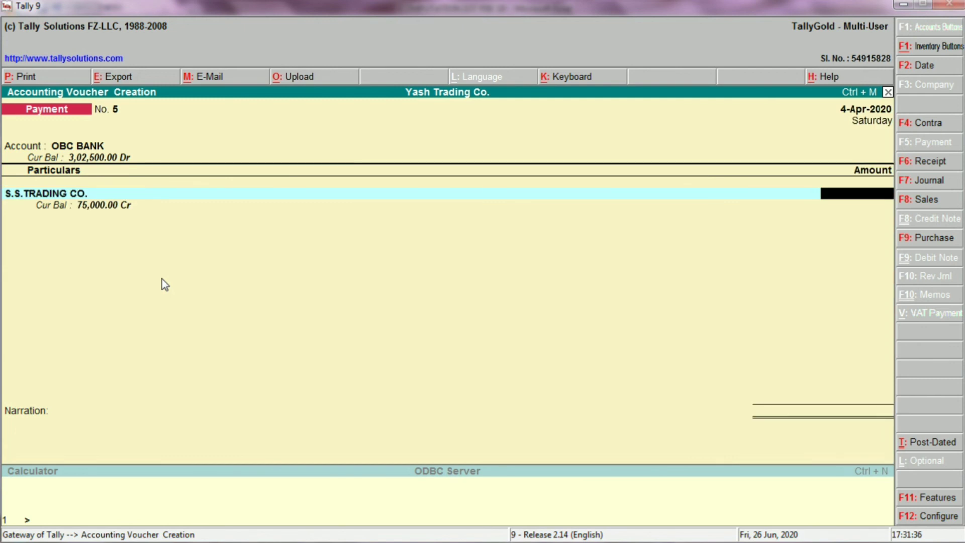
# Step: Set the S.S.TRADING CO. payment amount to 75,000, save the voucher and quit voucher creation
pyautogui.write('75000')
pyautogui.press('Return')
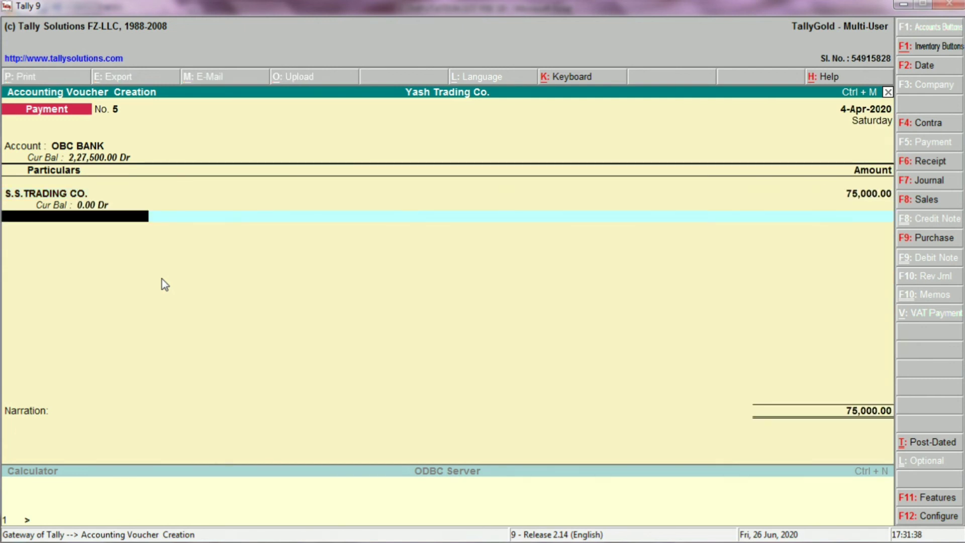
pyautogui.press('Return')
pyautogui.press('Return')
pyautogui.press('Return')
pyautogui.press('Escape')
pyautogui.press('Return')
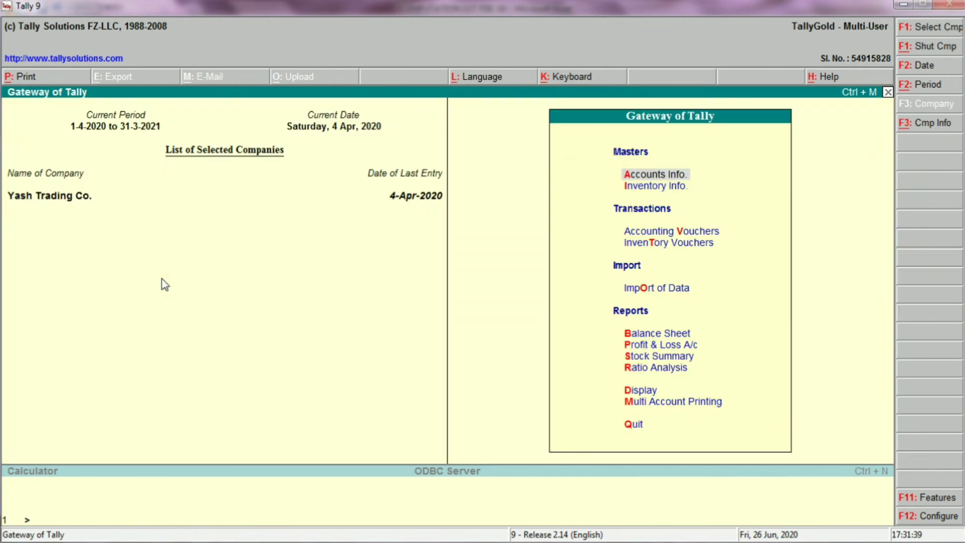
# Step: Open the Balance Sheet in detailed form and inspect the Current Liabilities on the assets side
pyautogui.press('Down')
pyautogui.press('Down')
pyautogui.press('Down')
pyautogui.press('Down')
pyautogui.press('Down')
pyautogui.press('Up')
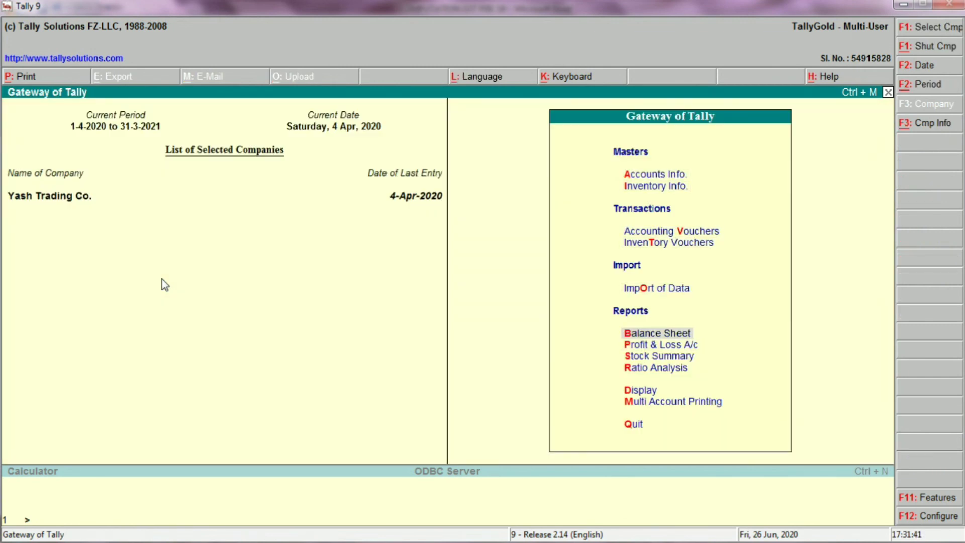
pyautogui.press('Return')
pyautogui.hotkey('alt', 'F1')
pyautogui.press('Right')
pyautogui.press('Down')
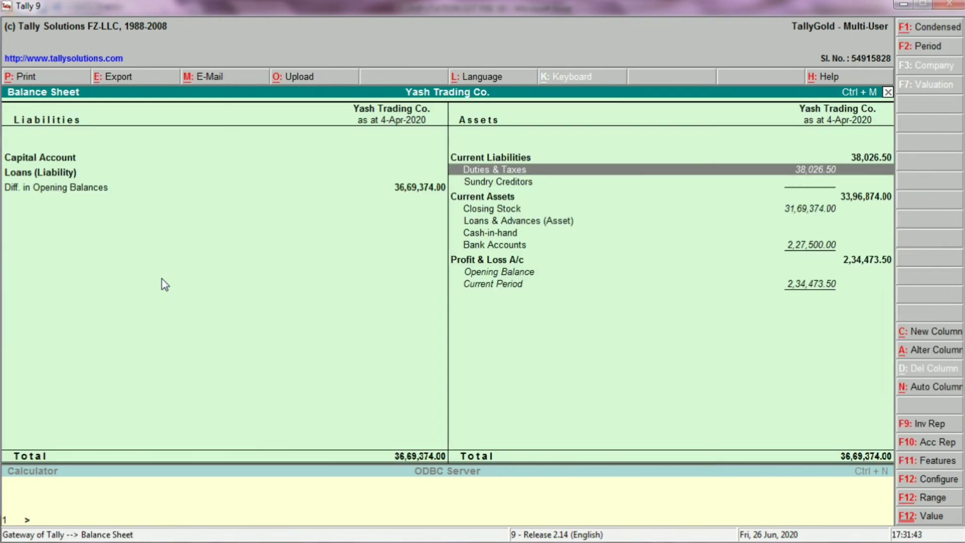
# Step: Check the Sundry Creditors group summary for outstanding supplier balances and return to the Gateway of Tally
pyautogui.press('Down')
pyautogui.press('Return')
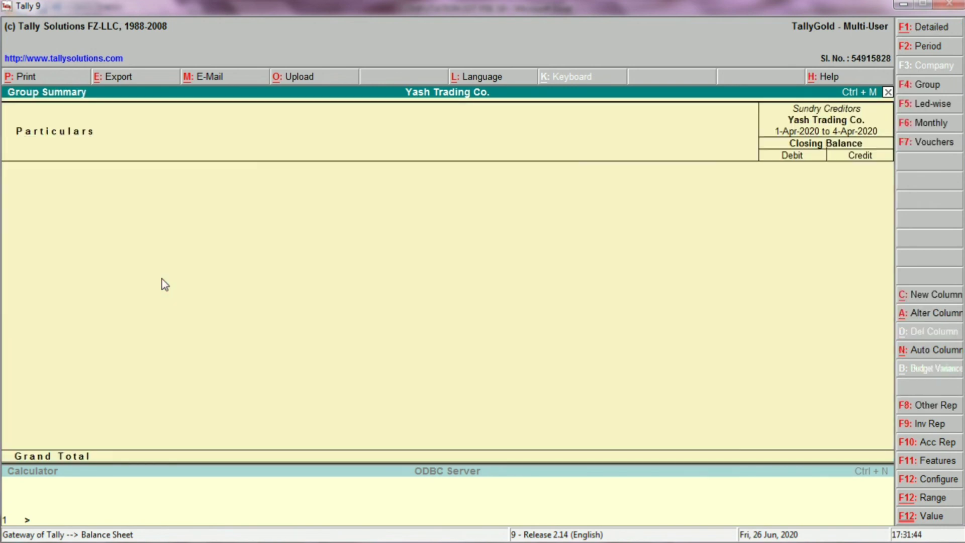
pyautogui.press('Escape')
pyautogui.press('Return')
pyautogui.press('Escape')
pyautogui.press('Return')
pyautogui.press('Escape')
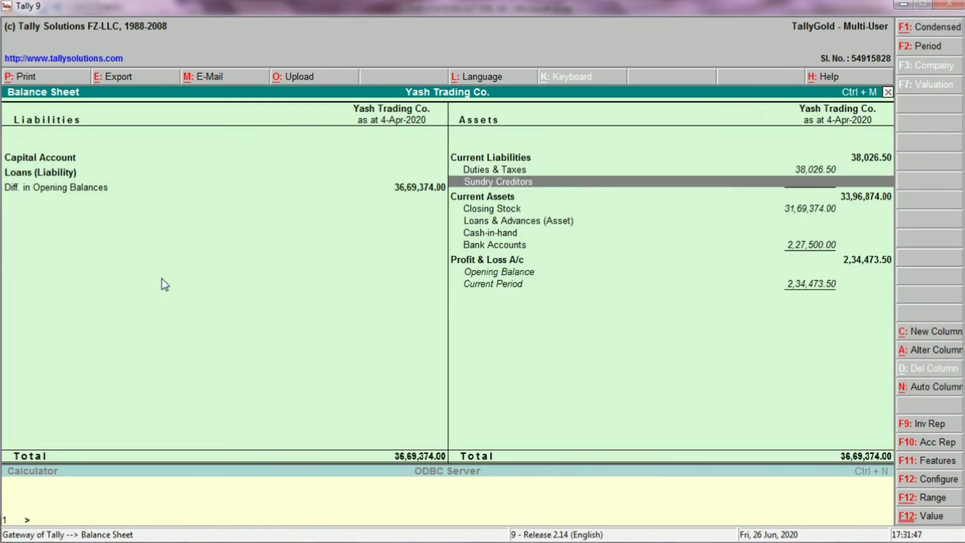
pyautogui.press('Escape')
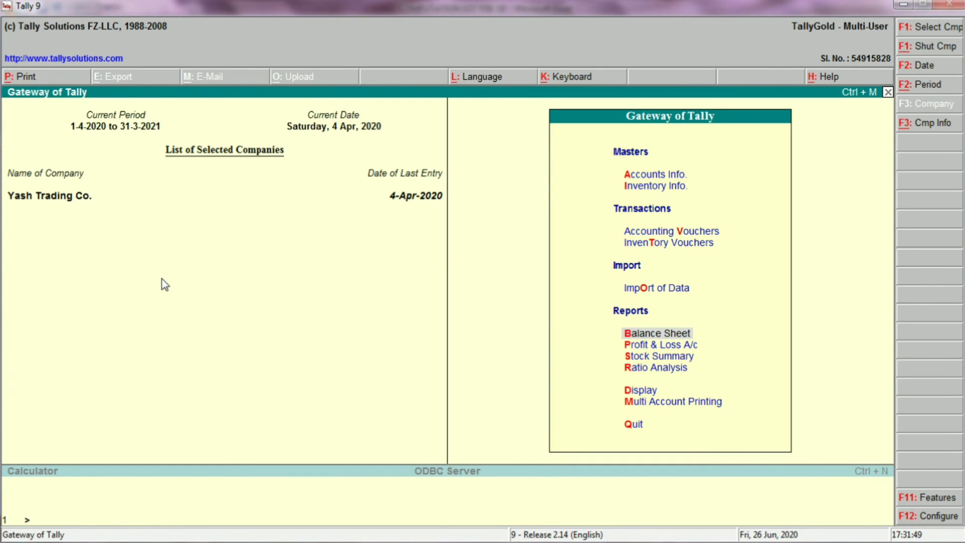